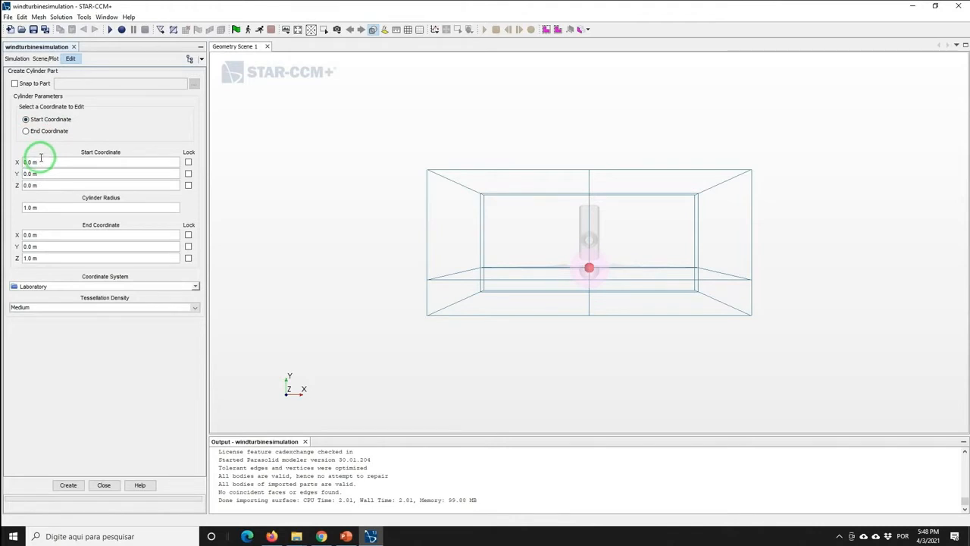
Set the Y value of the new cylinder's start coordinate to 0.3 m.
{"action": "left_click", "coordinate": [46, 173]}
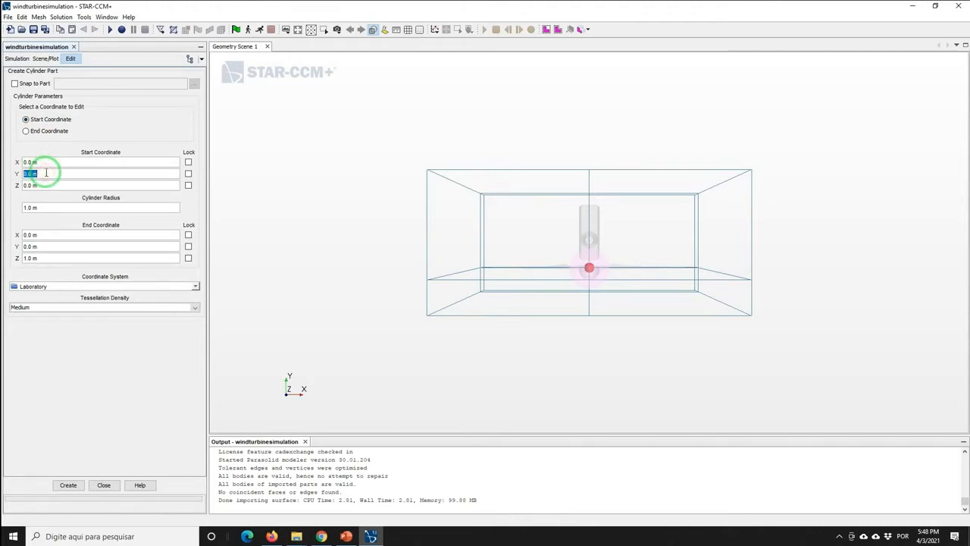
{"action": "type", "text": "0.3"}
{"action": "key", "text": "Return"}
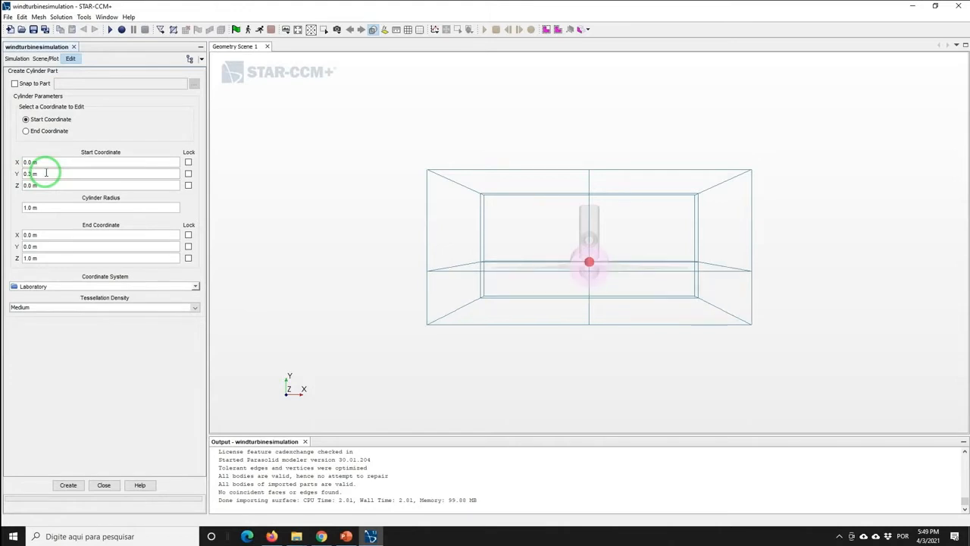
{"action": "left_click", "coordinate": [48, 185]}
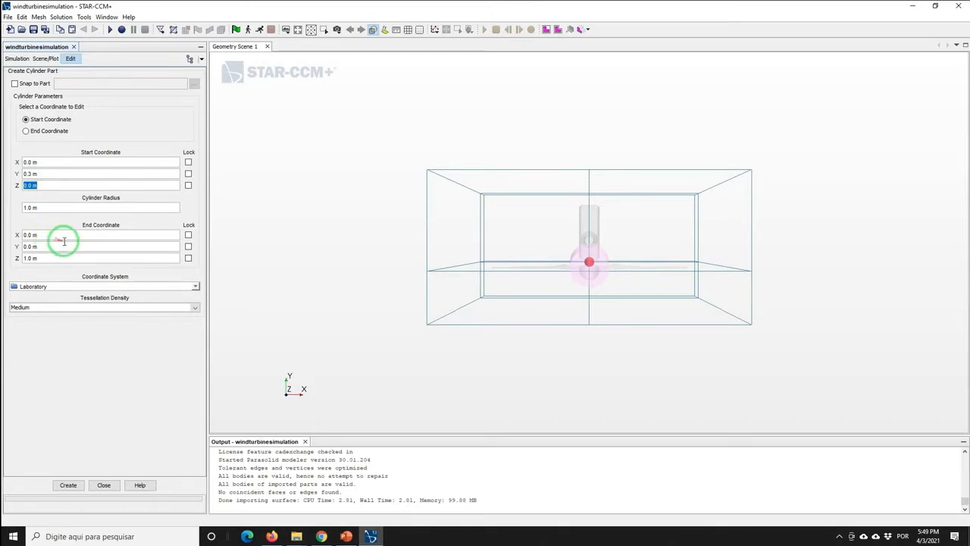
Set the cylinder's end coordinate to Y -1.25725 m and Z 0 m.
{"action": "left_click", "coordinate": [42, 237]}
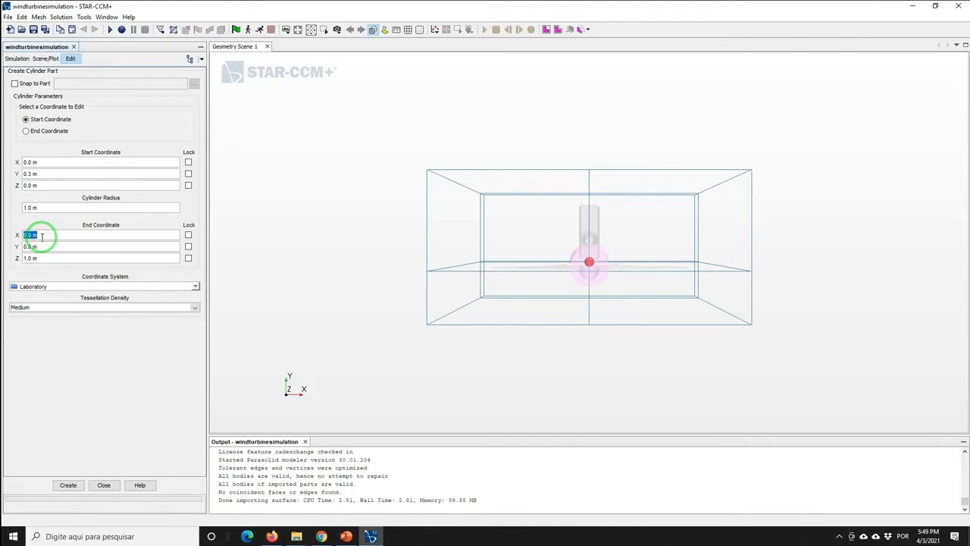
{"action": "left_click", "coordinate": [41, 247]}
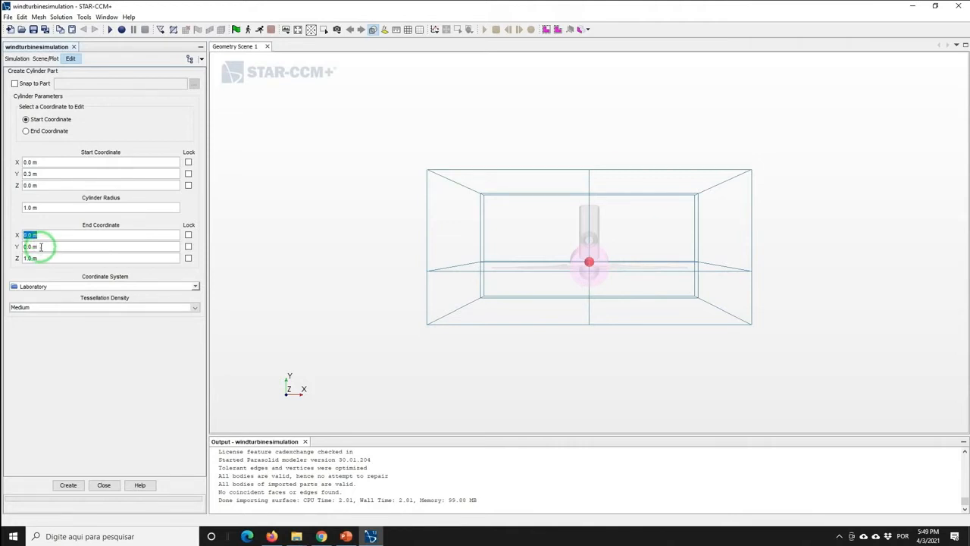
{"action": "key", "text": "BackSpace"}
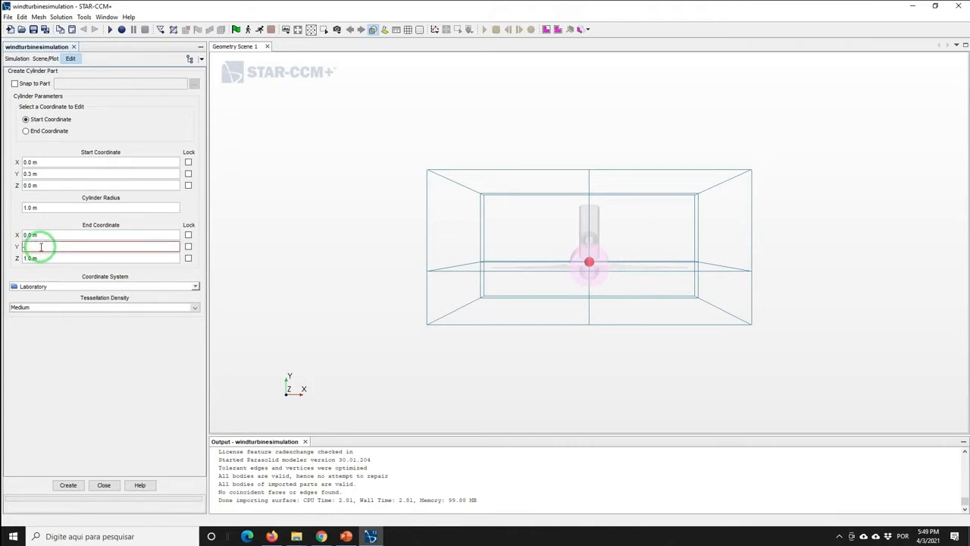
{"action": "type", "text": "-1.2"}
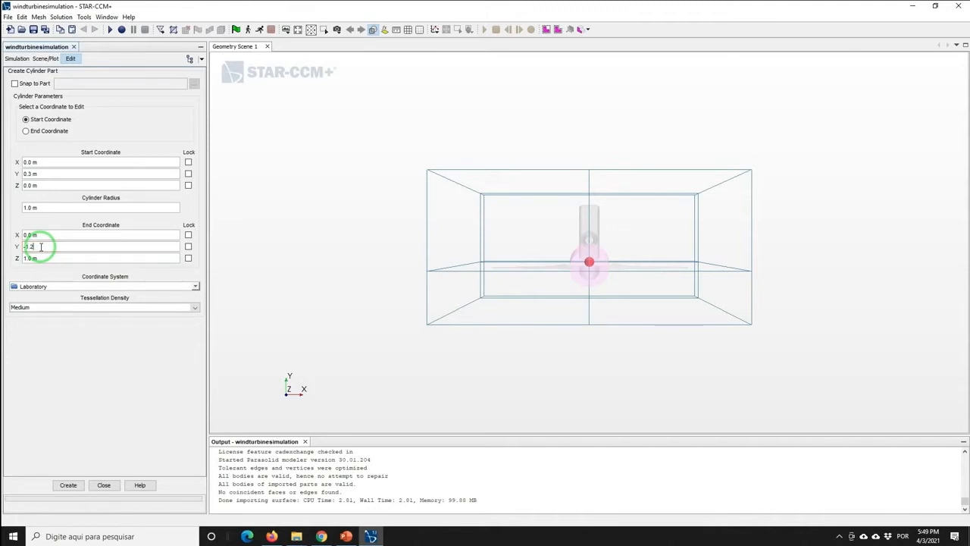
{"action": "type", "text": "5725"}
{"action": "key", "text": "Return"}
{"action": "left_click", "coordinate": [35, 259]}
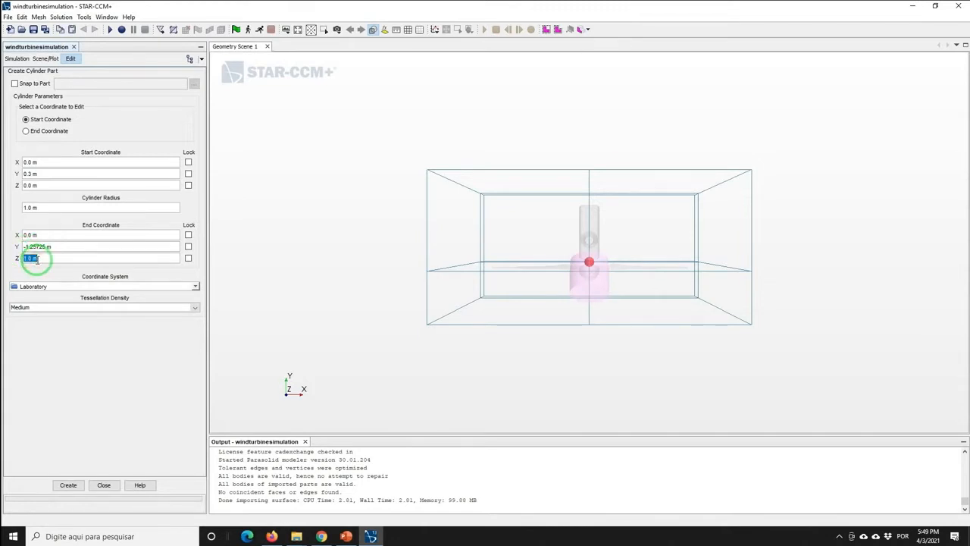
{"action": "type", "text": "0"}
{"action": "key", "text": "Return"}
Set the cylinder radius to 7.5435 m, create the part and close the cylinder definition.
{"action": "left_click", "coordinate": [43, 207]}
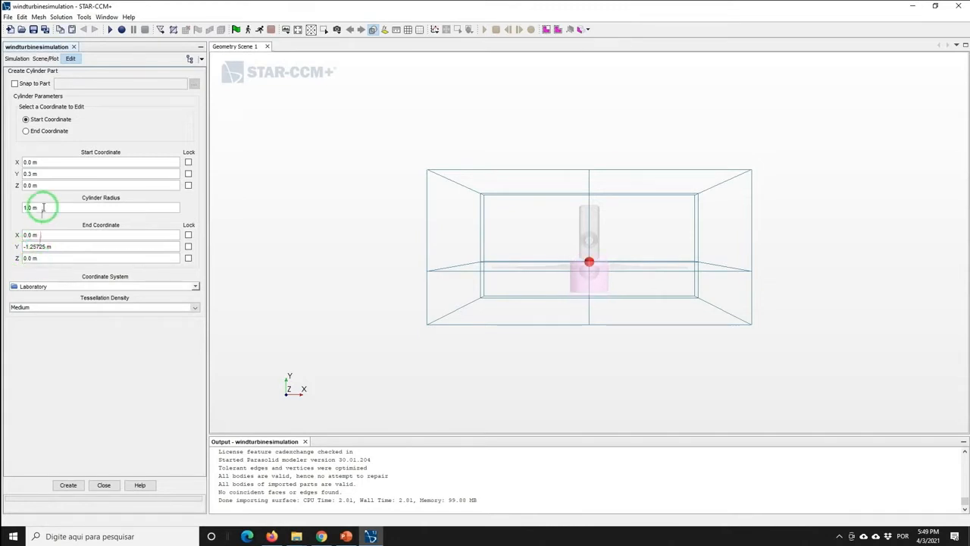
{"action": "triple_click", "coordinate": [46, 208]}
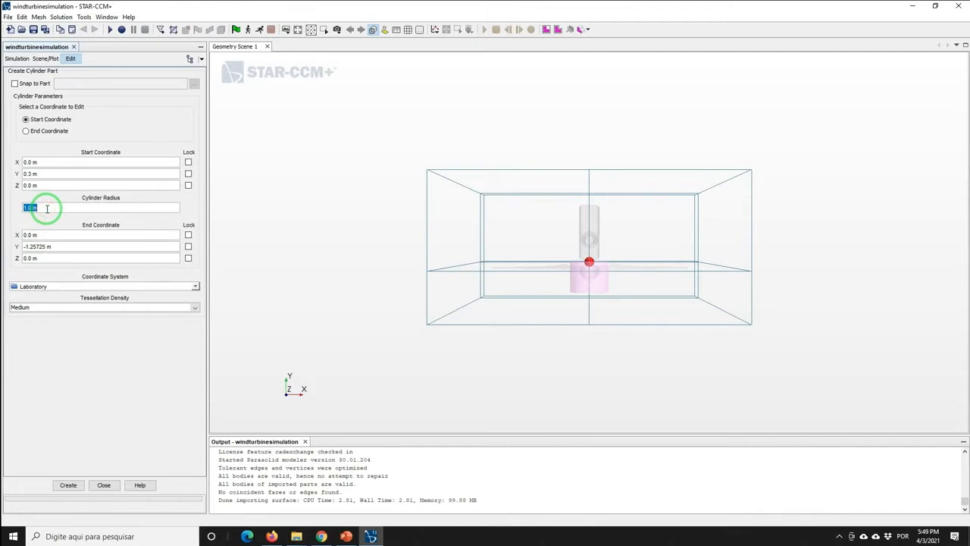
{"action": "left_click_drag", "start_coordinate": [47, 209], "coordinate": [17, 206]}
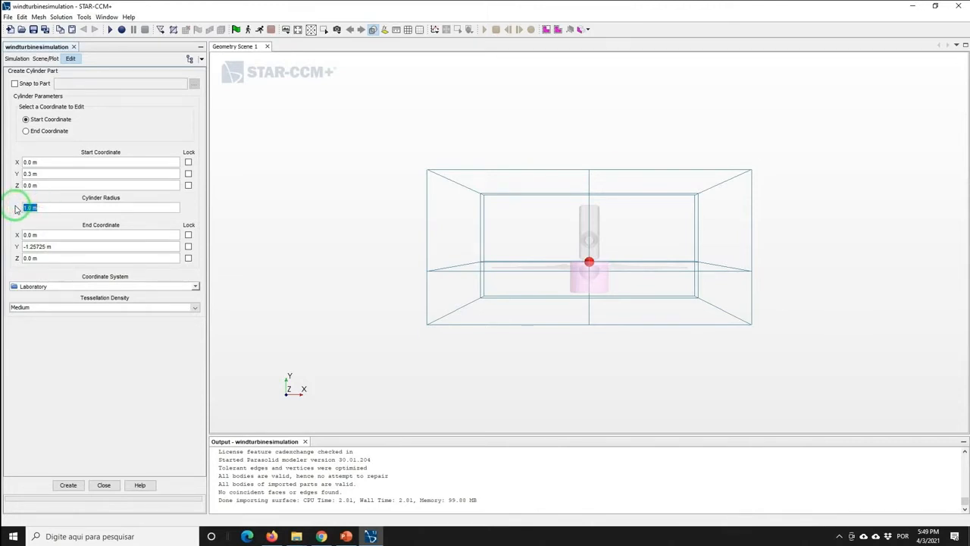
{"action": "key", "text": "BackSpace"}
{"action": "type", "text": "7.5435"}
{"action": "key", "text": "Return"}
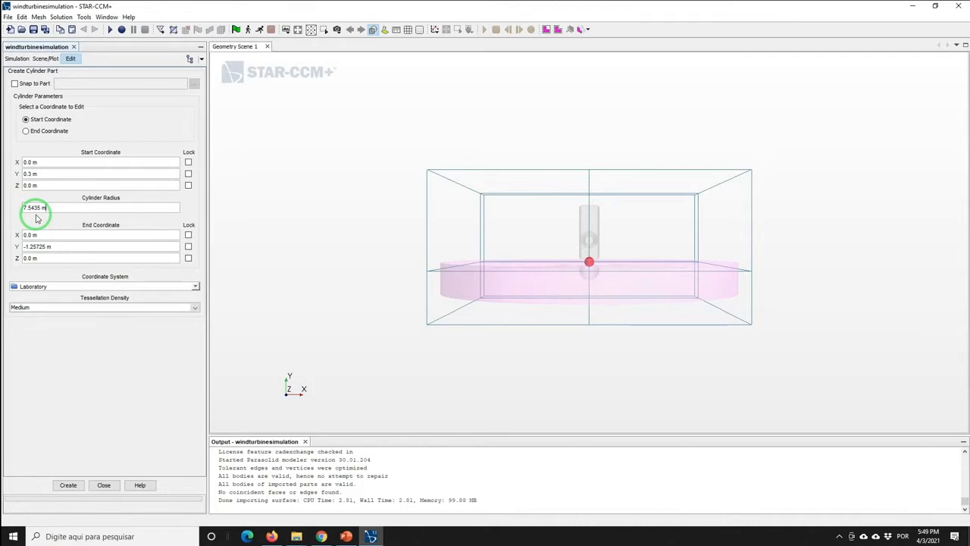
{"action": "left_click", "coordinate": [66, 485]}
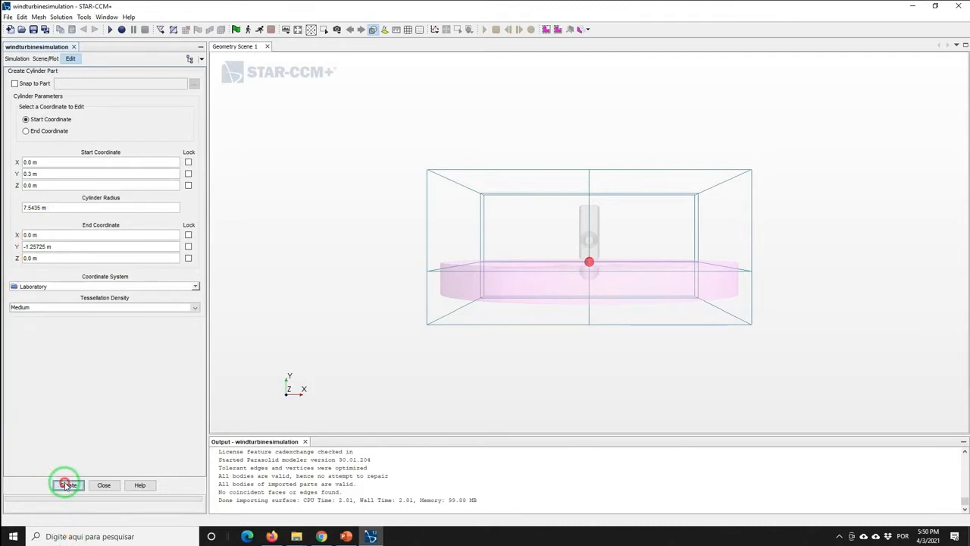
{"action": "left_click", "coordinate": [103, 485]}
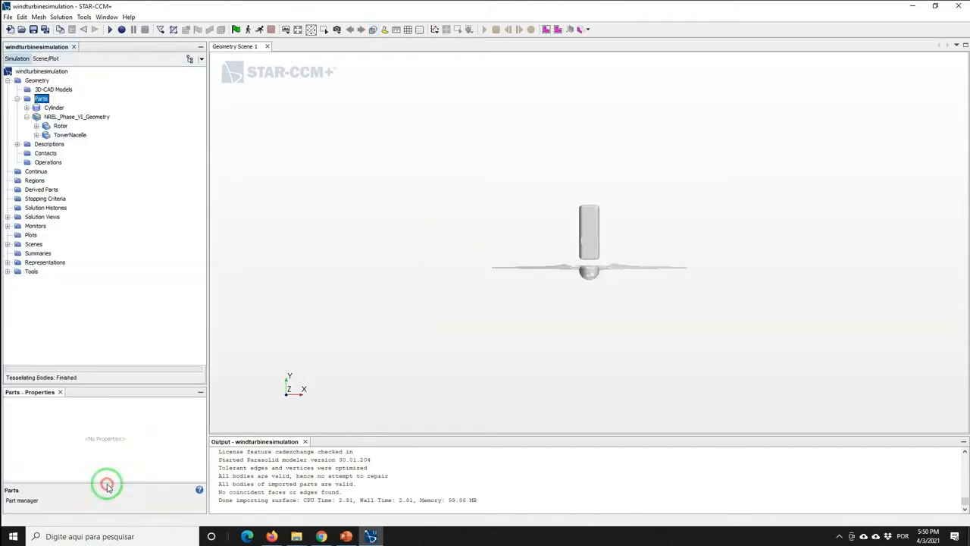
Add the Cylinder part to the Geometry 1 displayer of the geometry scene.
{"action": "left_click", "coordinate": [53, 108]}
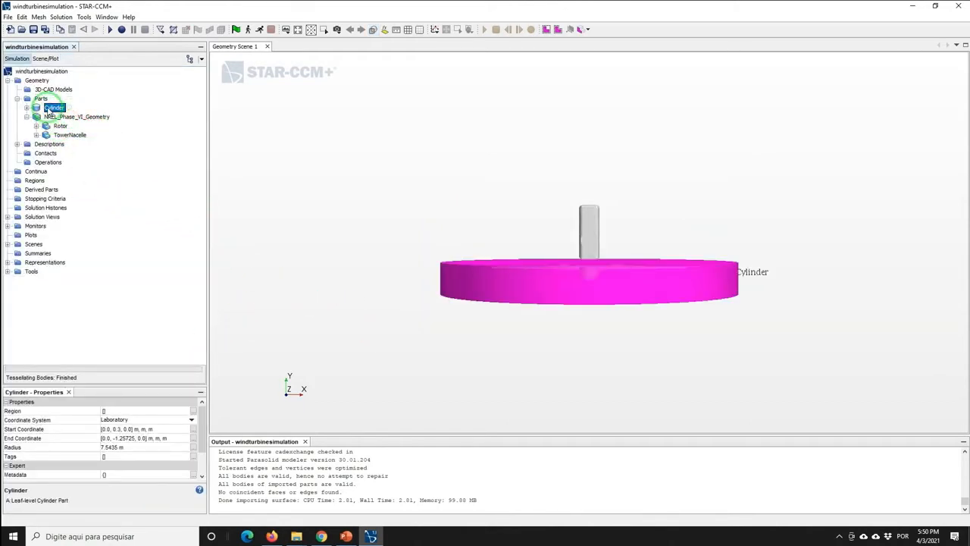
{"action": "left_click_drag", "start_coordinate": [50, 108], "coordinate": [341, 189]}
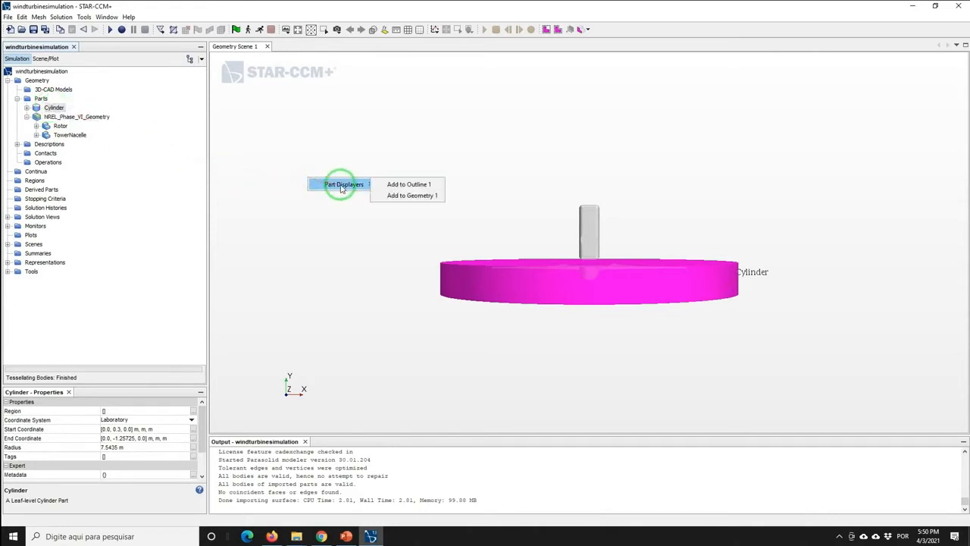
{"action": "left_click", "coordinate": [392, 196]}
Inspect the cylinder around the rotor from several sides, including +X, and make the geometry scene transparent.
{"action": "left_click_drag", "start_coordinate": [349, 219], "coordinate": [433, 297]}
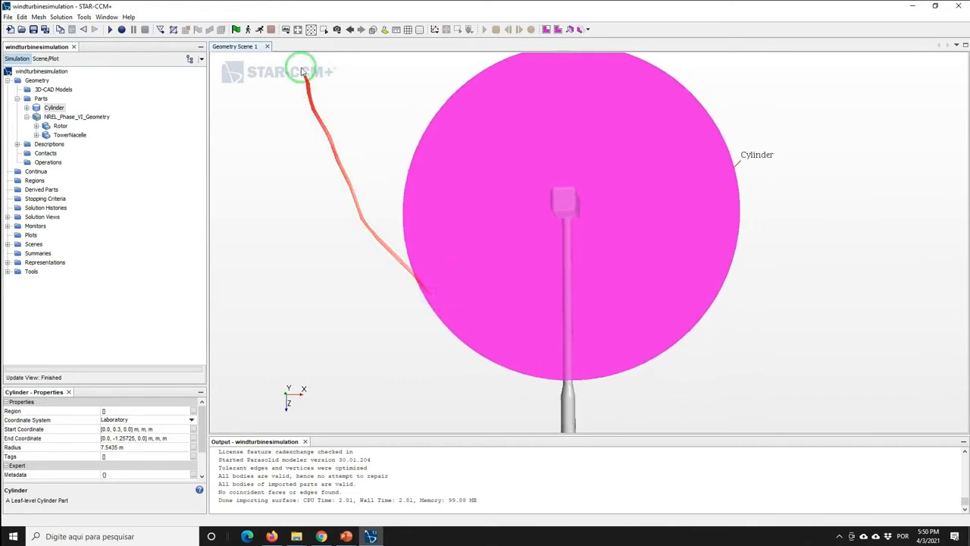
{"action": "left_click", "coordinate": [311, 30]}
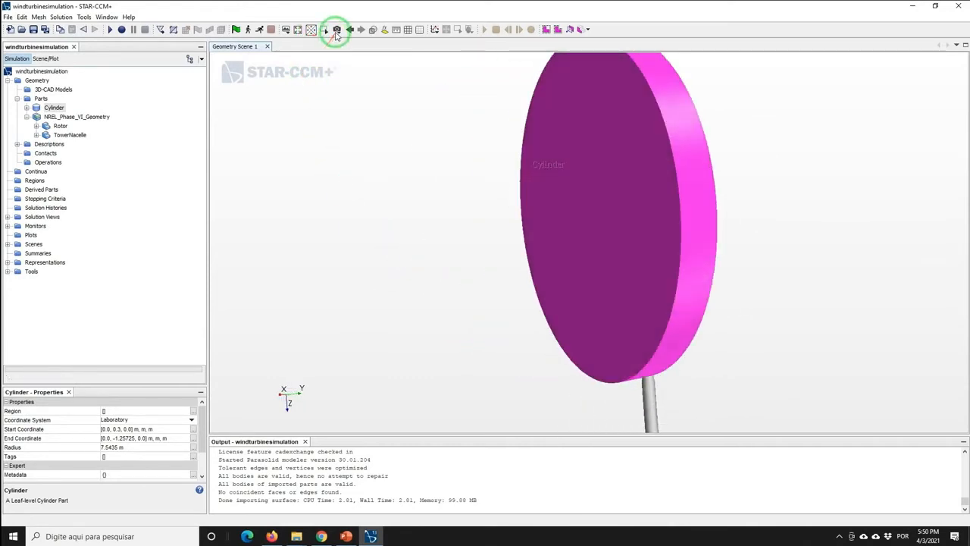
{"action": "left_click", "coordinate": [337, 31]}
{"action": "mouse_move", "coordinate": [349, 93]}
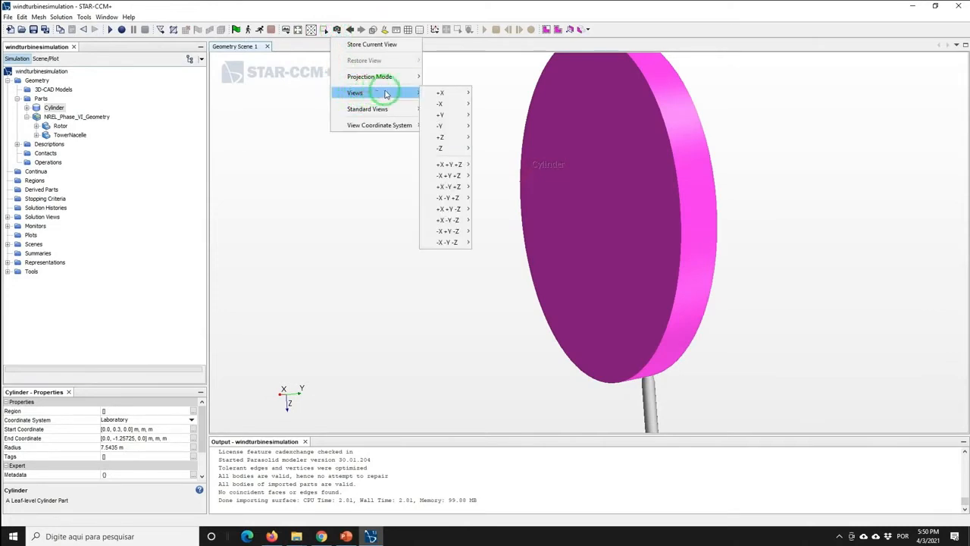
{"action": "mouse_move", "coordinate": [439, 91]}
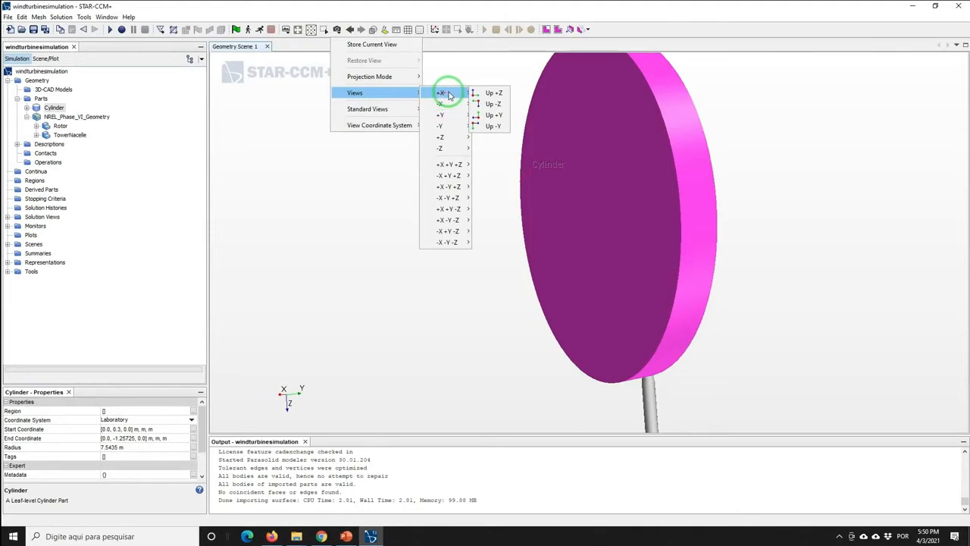
{"action": "left_click", "coordinate": [489, 94]}
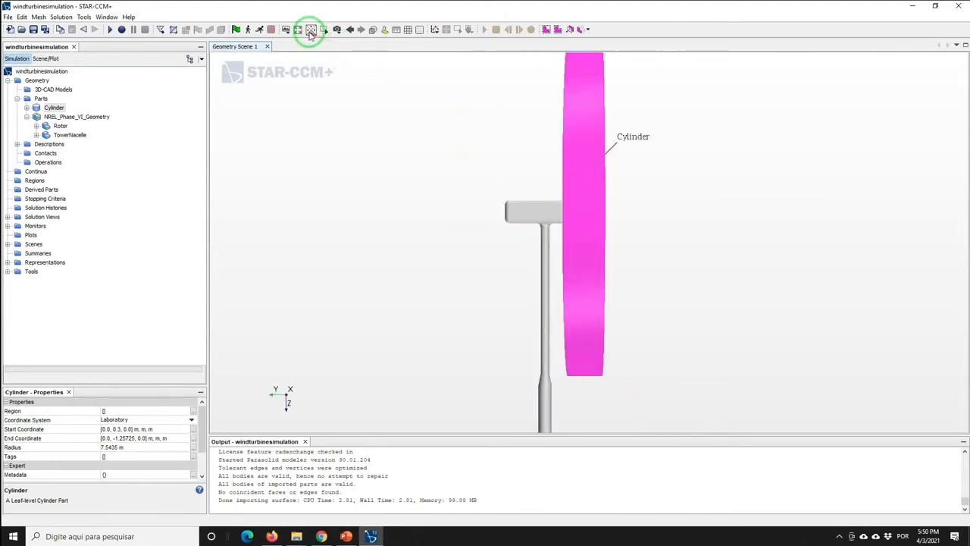
{"action": "left_click", "coordinate": [310, 29]}
{"action": "left_click", "coordinate": [310, 30]}
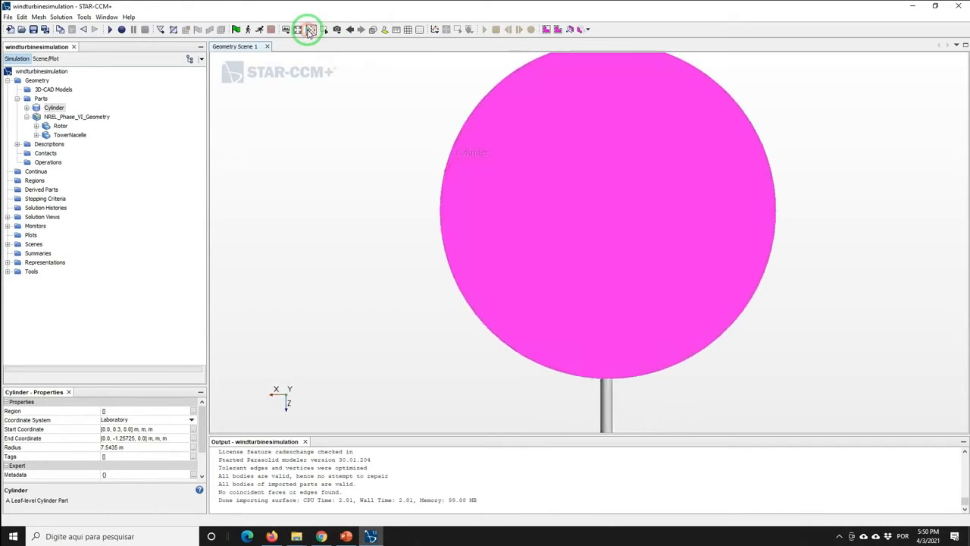
{"action": "left_click", "coordinate": [310, 30]}
{"action": "left_click", "coordinate": [310, 29]}
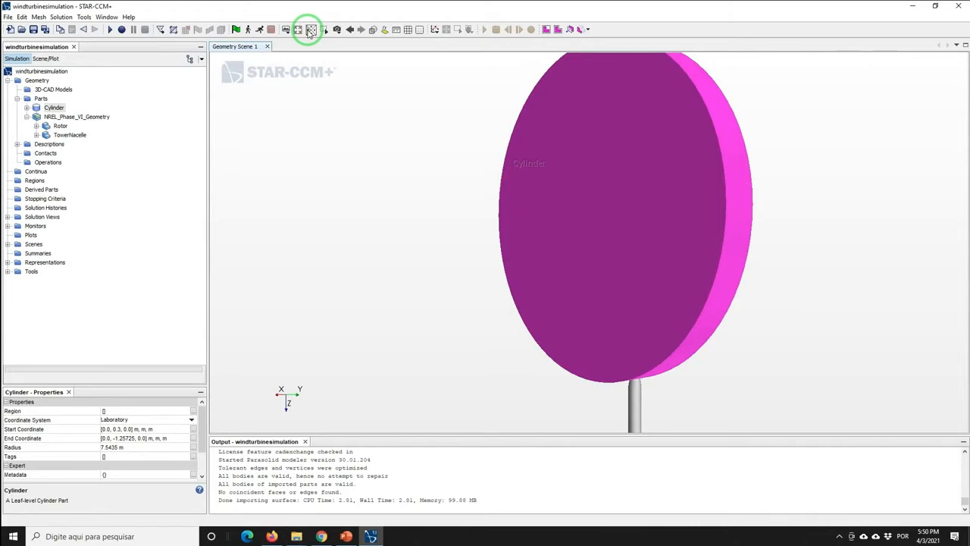
{"action": "left_click", "coordinate": [372, 29]}
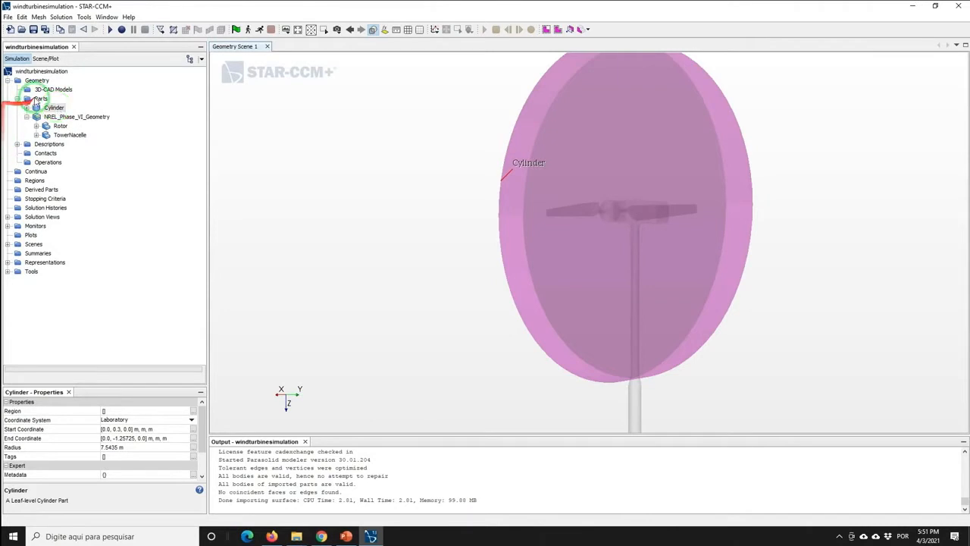
Start a new block shape part and set the X coordinate of Corner 1 to -18.3 m.
{"action": "right_click", "coordinate": [41, 99]}
{"action": "mouse_move", "coordinate": [91, 142]}
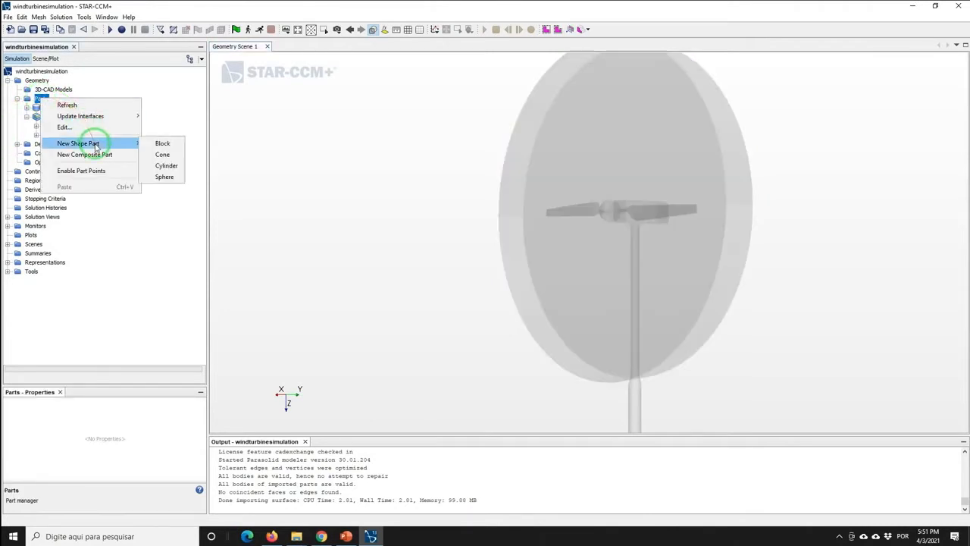
{"action": "left_click", "coordinate": [160, 144]}
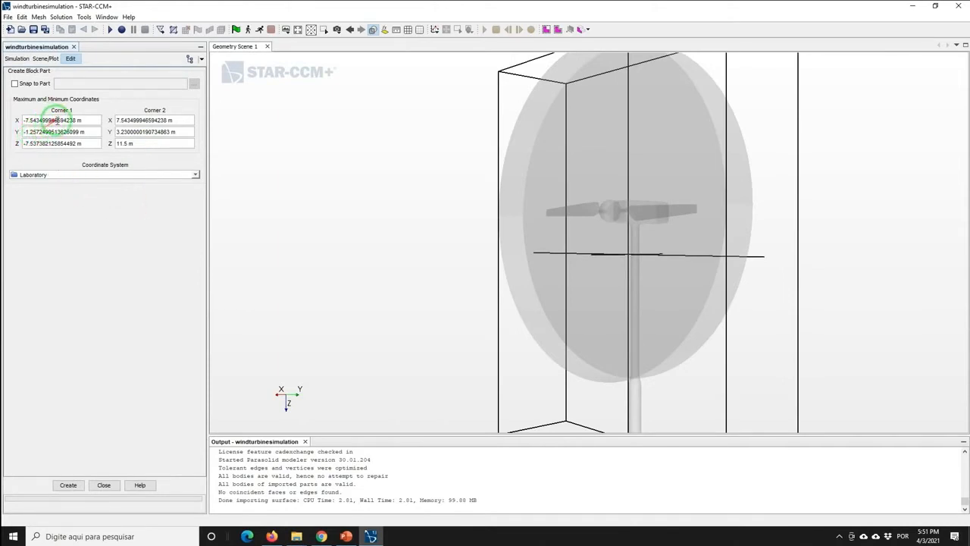
{"action": "triple_click", "coordinate": [66, 121]}
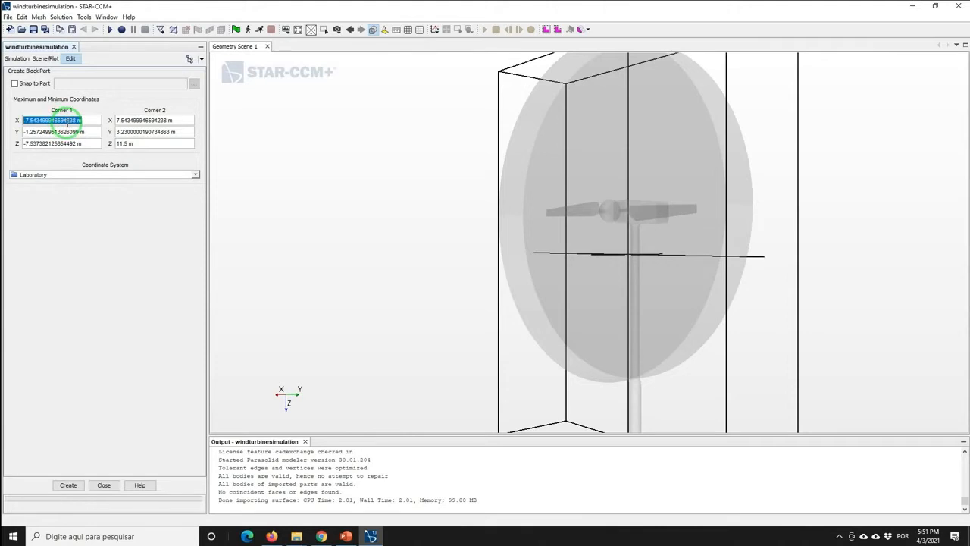
{"action": "type", "text": "-1"}
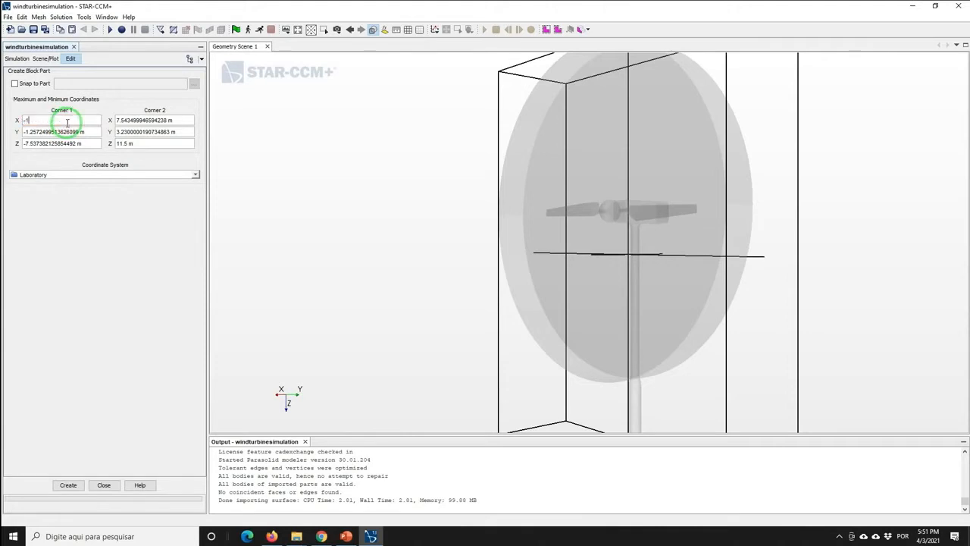
{"action": "type", "text": "8.3"}
{"action": "key", "text": "Return"}
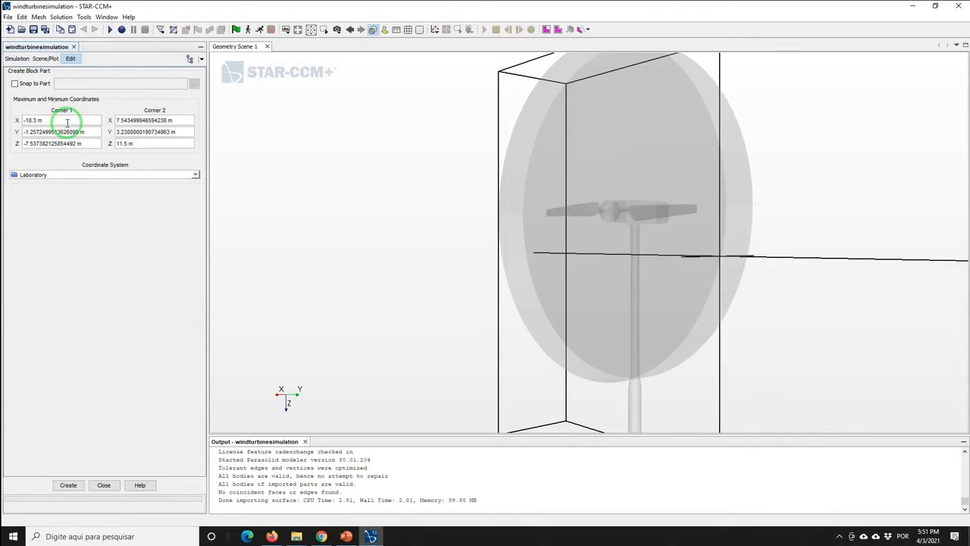
Set the block's Corner 1 coordinates to Y -20.116 m and Z -12.9 m.
{"action": "key", "text": "Tab"}
{"action": "type", "text": "-"}
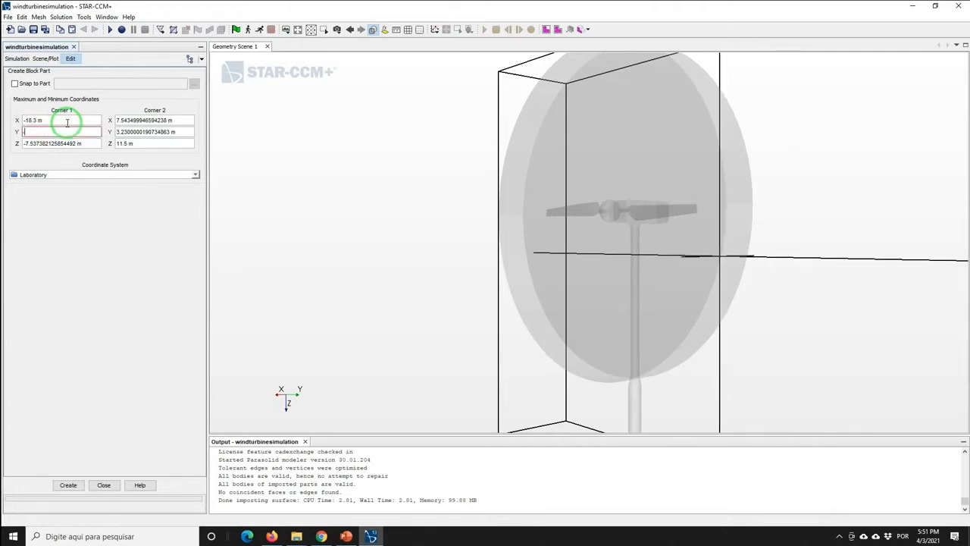
{"action": "type", "text": "20.116"}
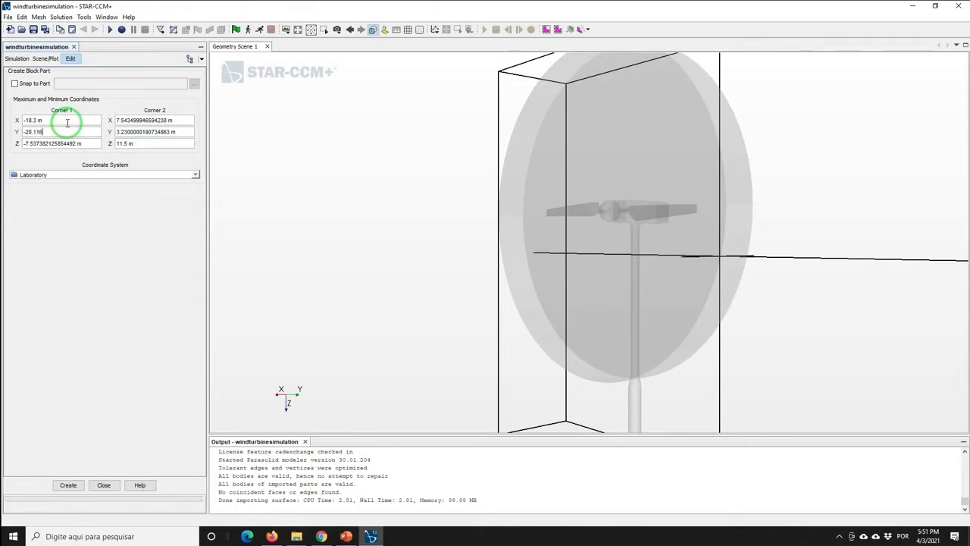
{"action": "key", "text": "Return"}
{"action": "key", "text": "Tab"}
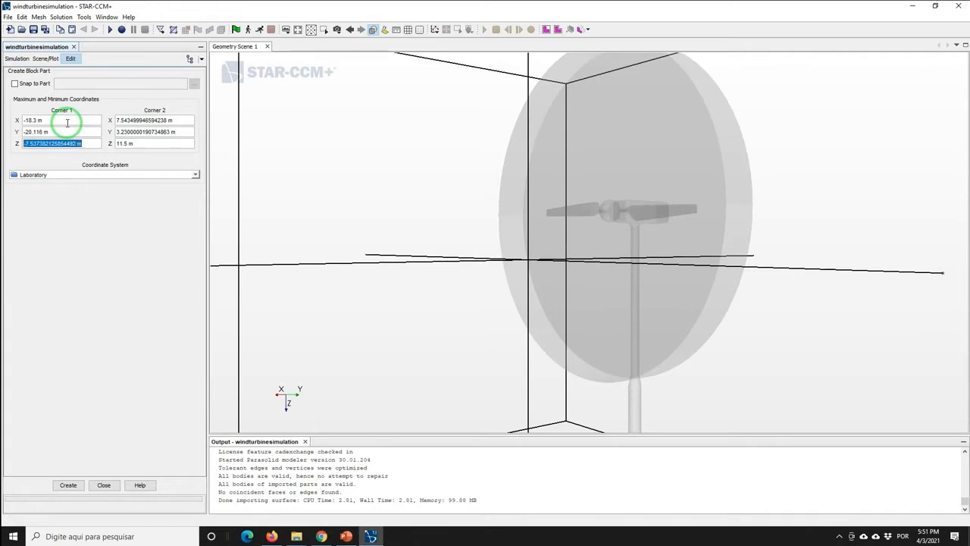
{"action": "type", "text": "-12.9"}
{"action": "key", "text": "Return"}
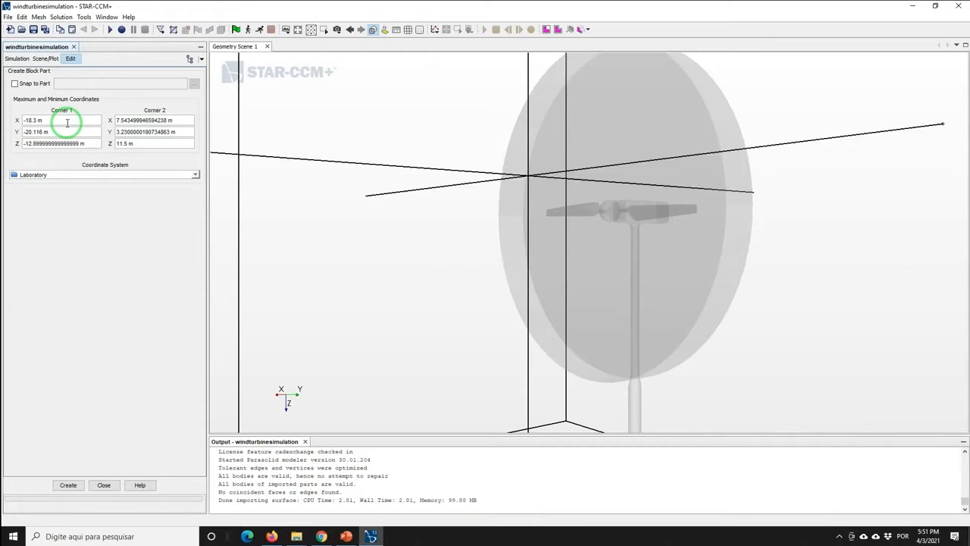
Set the block's Corner 2 coordinates to X 18.3 m and Y 150.87 m, then create the block part.
{"action": "key", "text": "Tab"}
{"action": "type", "text": "18.3"}
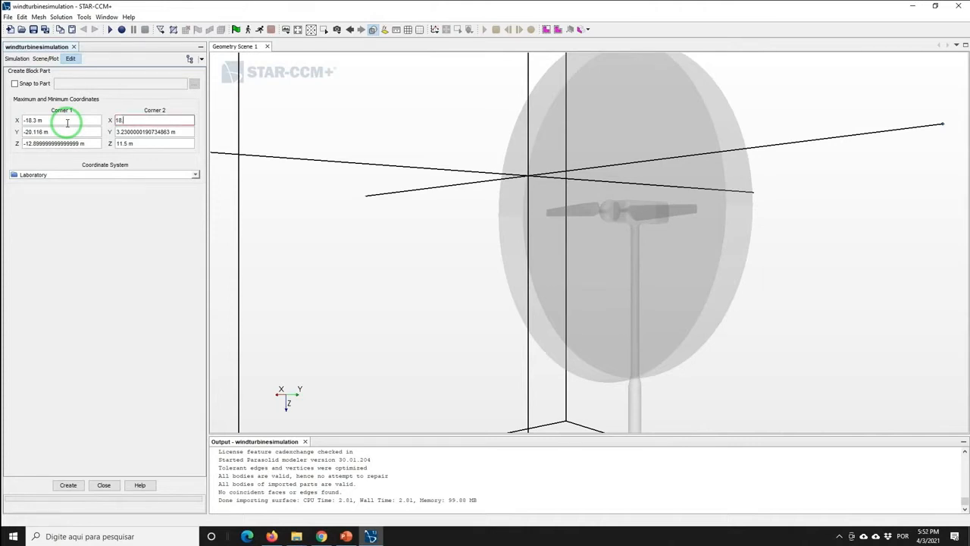
{"action": "key", "text": "Tab"}
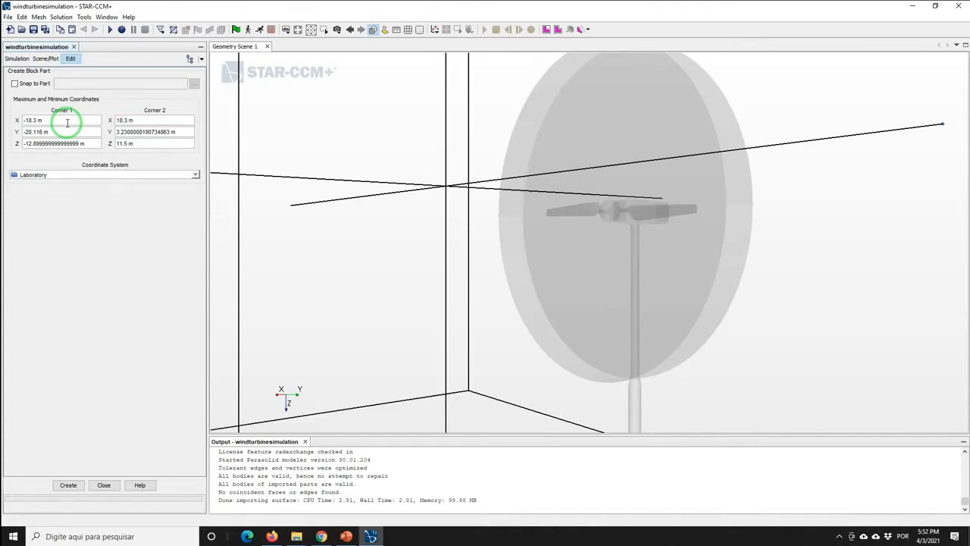
{"action": "key", "text": "ctrl+a"}
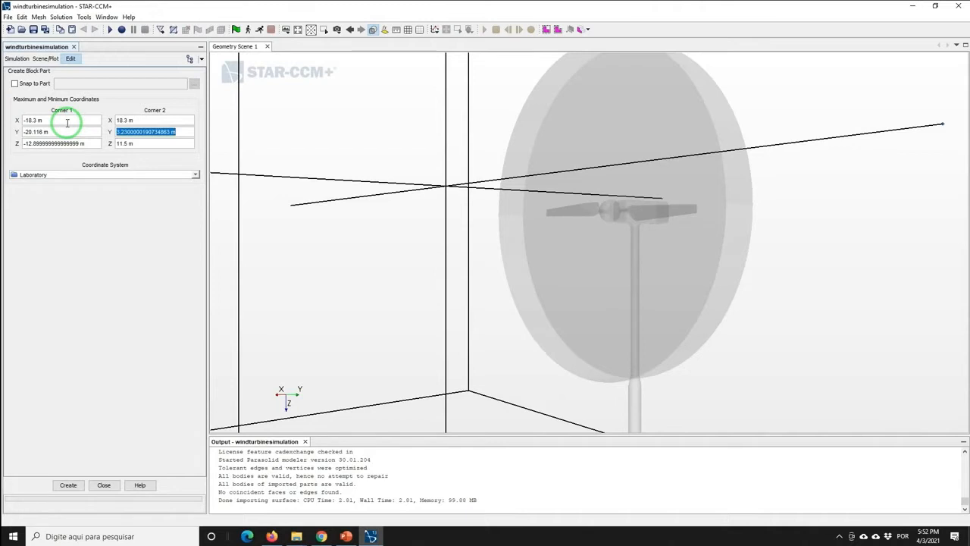
{"action": "type", "text": "1"}
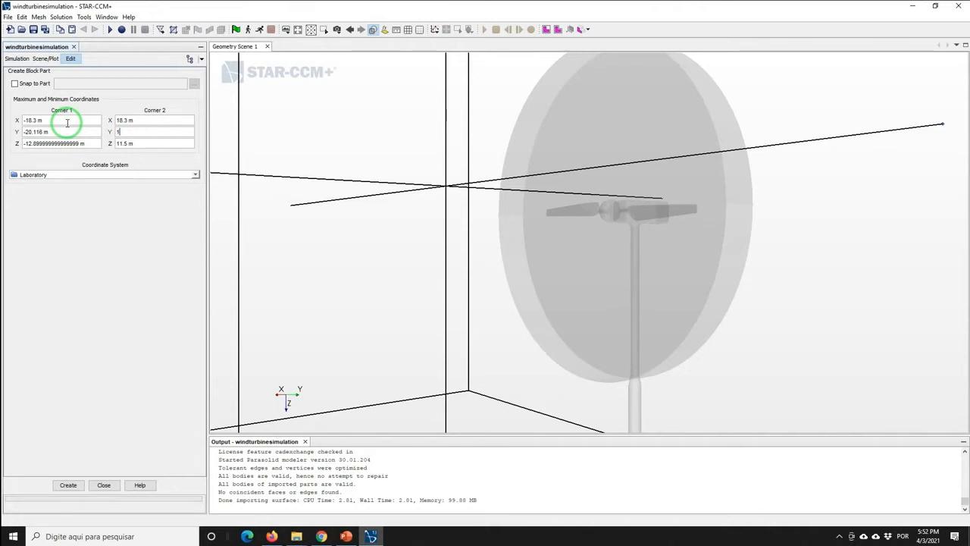
{"action": "type", "text": "50.87"}
{"action": "key", "text": "Tab"}
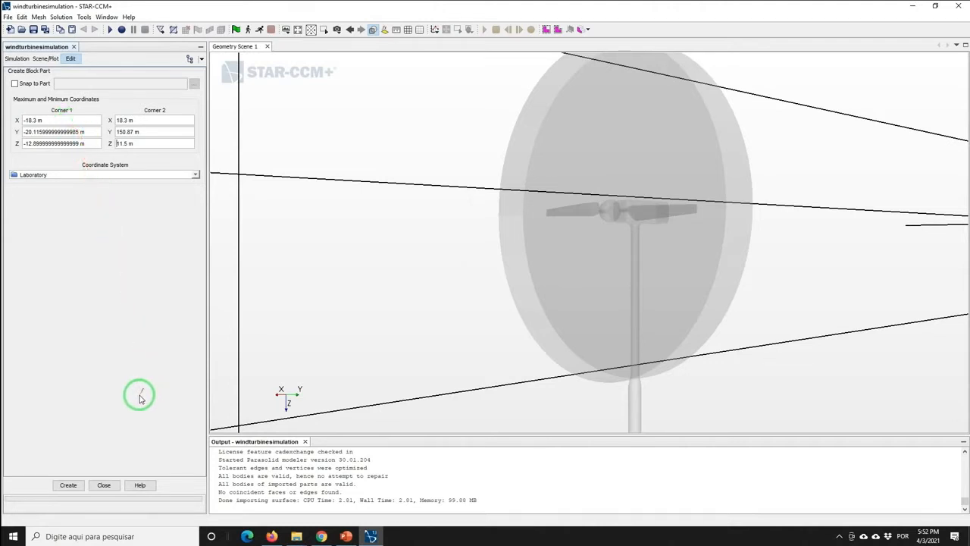
{"action": "left_click", "coordinate": [69, 485]}
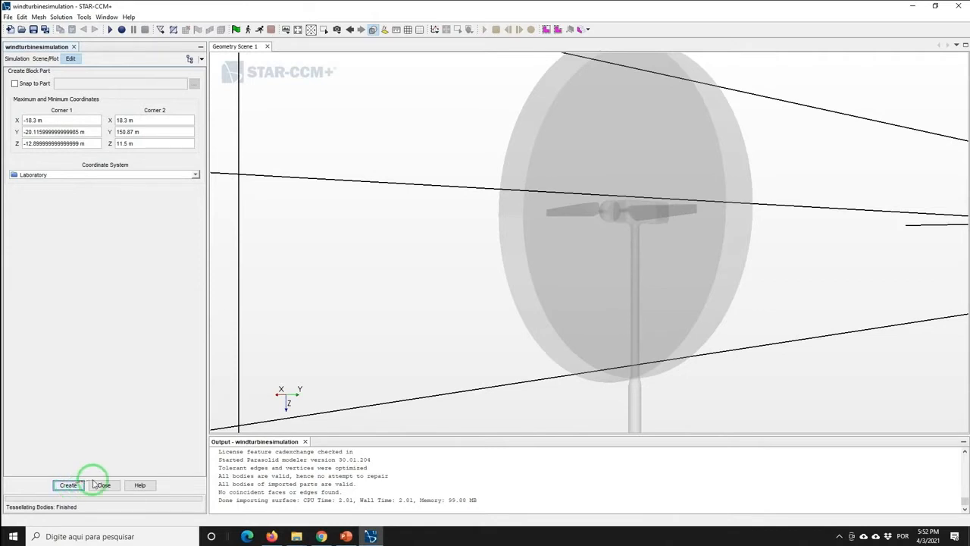
{"action": "left_click", "coordinate": [98, 484]}
Rename the new block part as WindTunnel.
{"action": "left_click", "coordinate": [48, 107]}
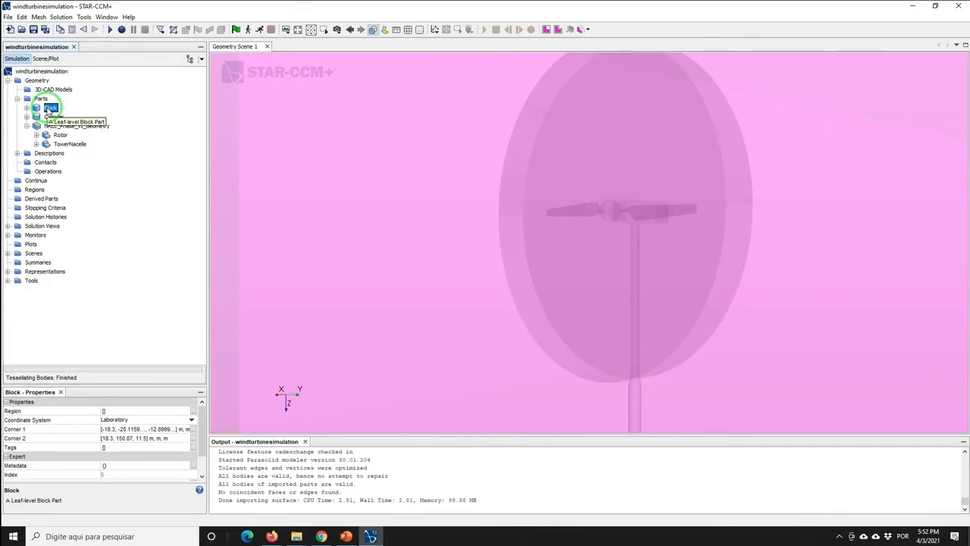
{"action": "right_click", "coordinate": [48, 110]}
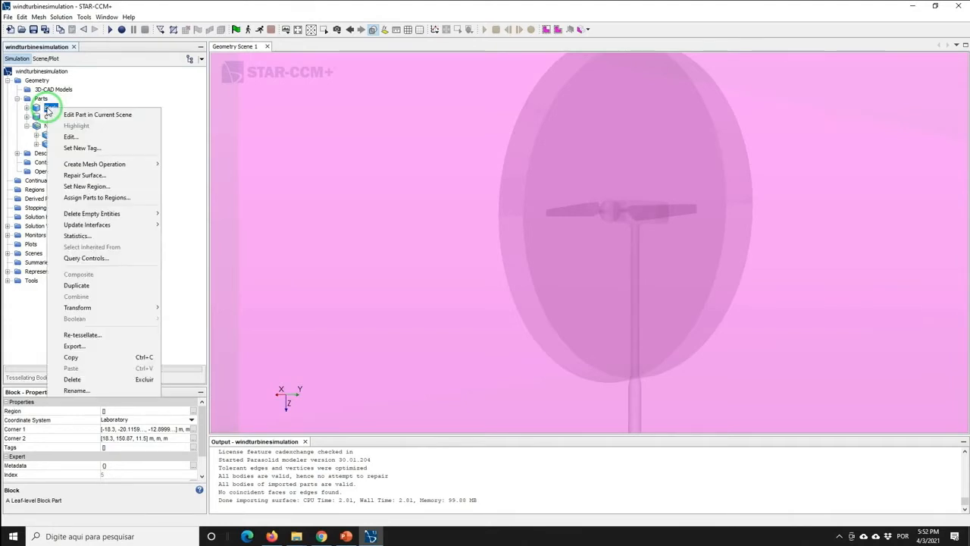
{"action": "left_click", "coordinate": [88, 190]}
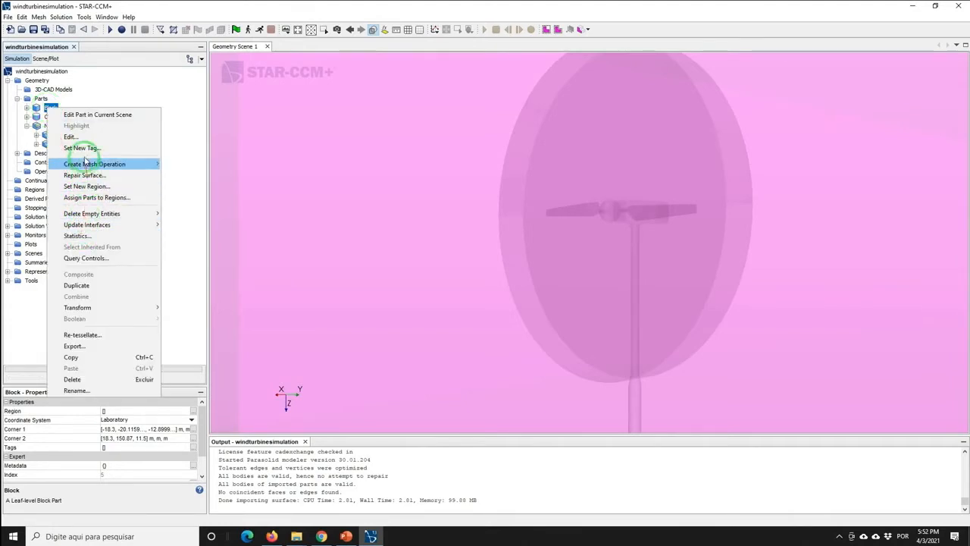
{"action": "left_click", "coordinate": [74, 391]}
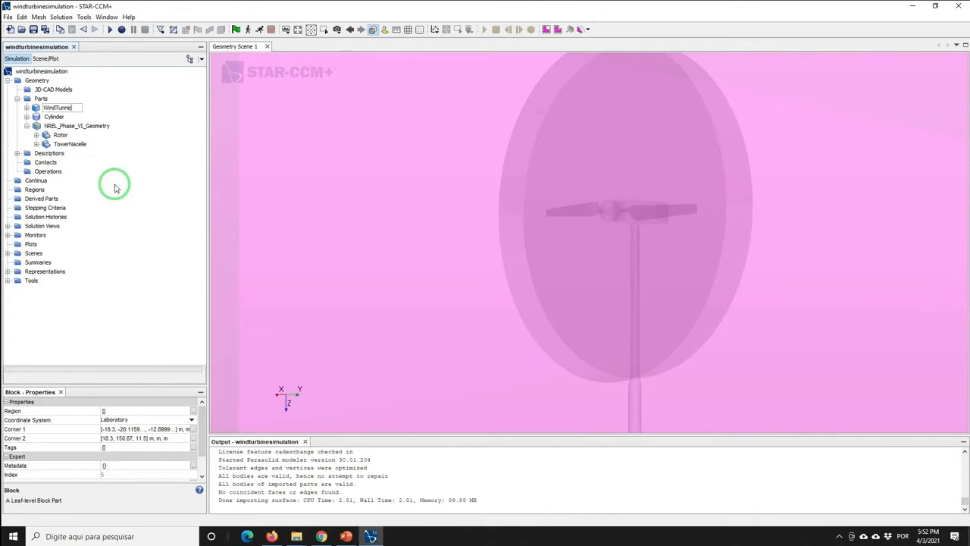
{"action": "type", "text": "WindTunnel"}
{"action": "key", "text": "Return"}
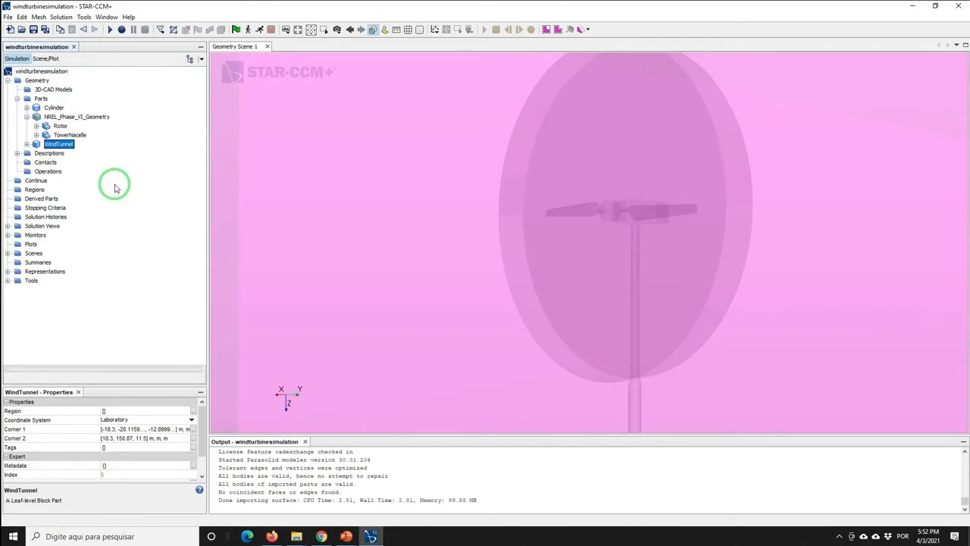
Start a split by patch on the Block Surface of the WindTunnel part.
{"action": "left_click", "coordinate": [298, 30]}
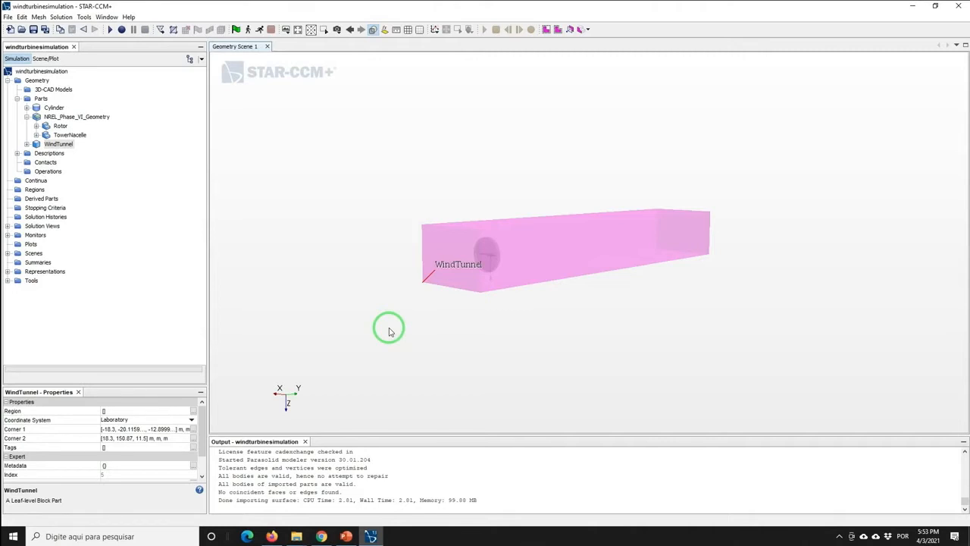
{"action": "left_click", "coordinate": [30, 144]}
{"action": "left_click", "coordinate": [26, 144]}
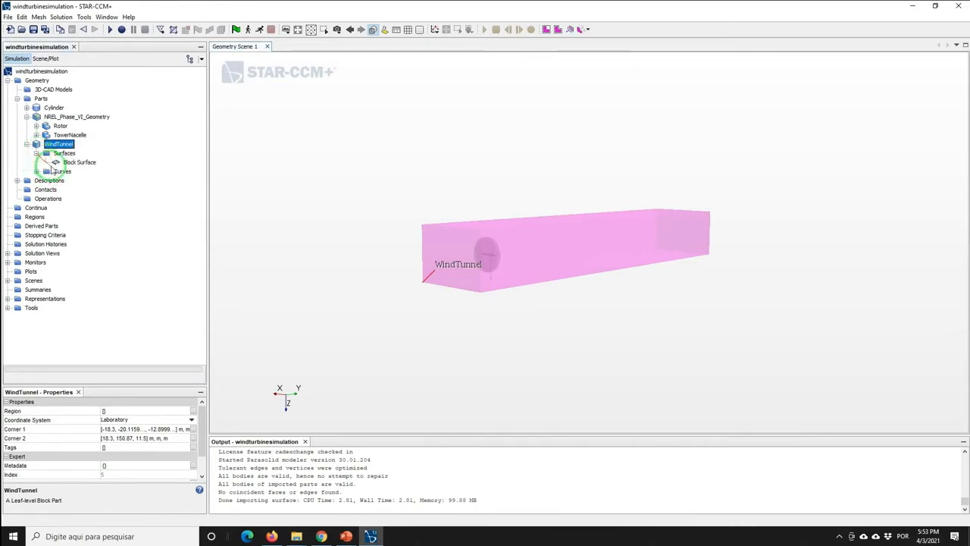
{"action": "left_click", "coordinate": [76, 163]}
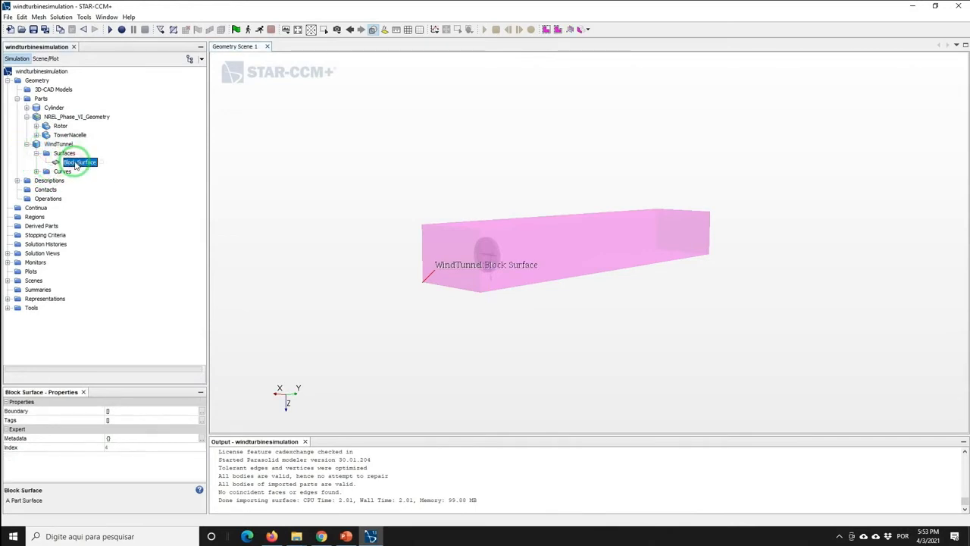
{"action": "right_click", "coordinate": [76, 163]}
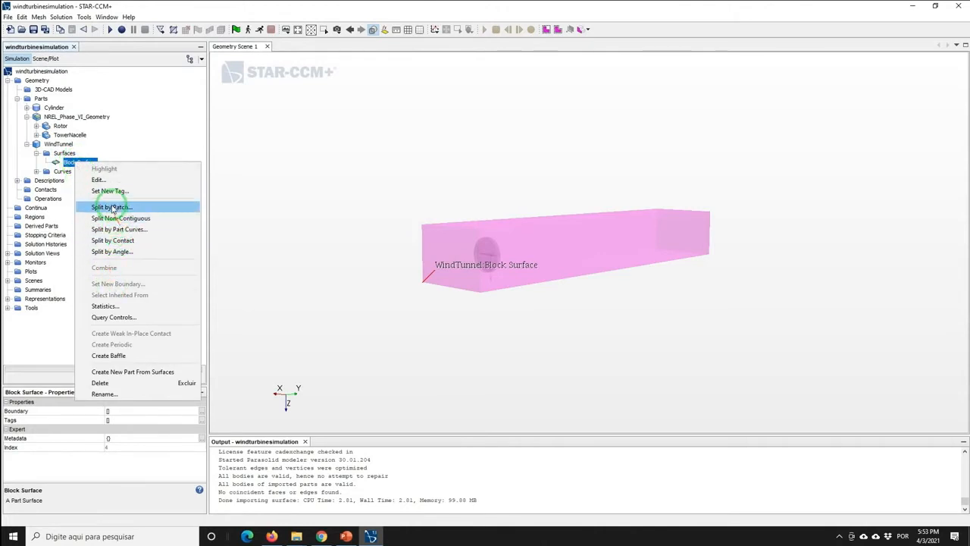
{"action": "left_click", "coordinate": [113, 206]}
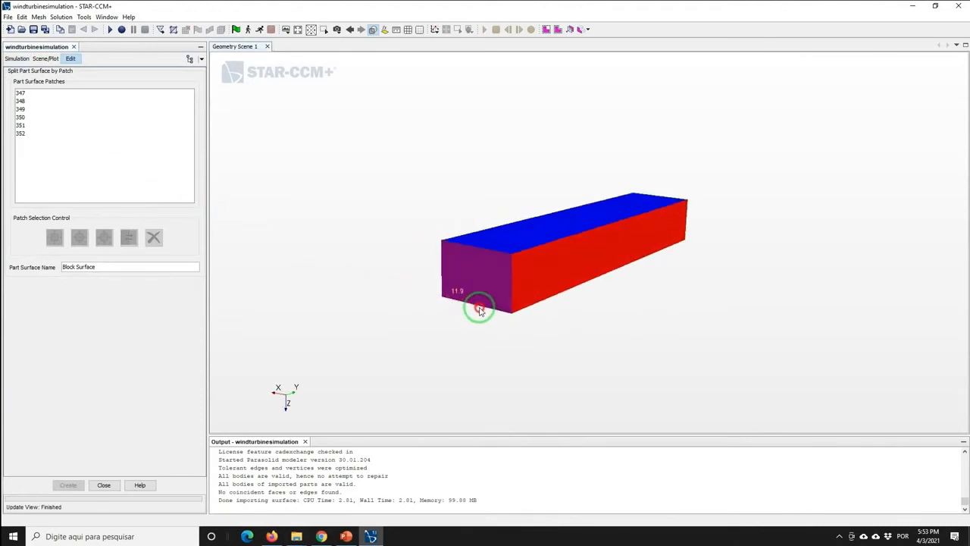
Check which faces the tunnel patches cover and split patch 347 off as a part surface named Bottom.
{"action": "left_click", "coordinate": [20, 93]}
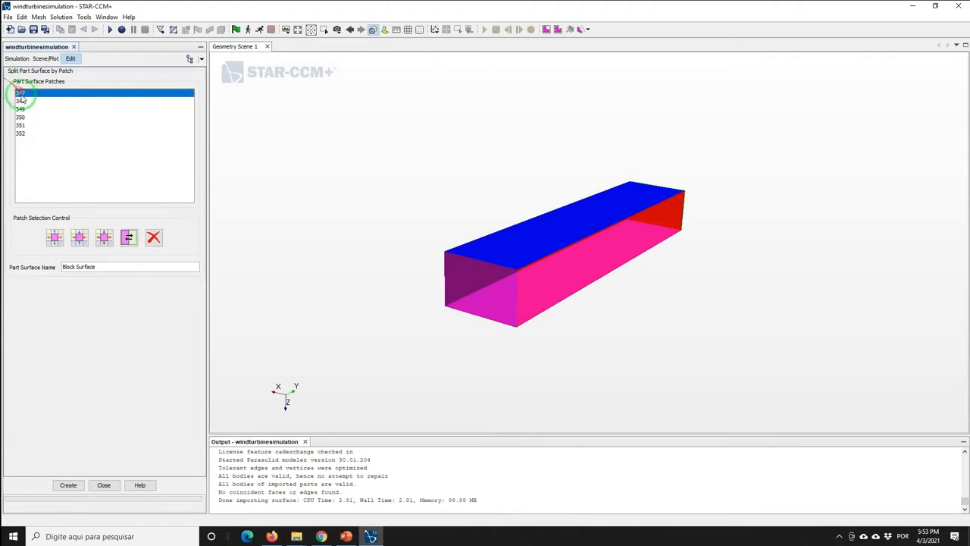
{"action": "left_click", "coordinate": [21, 109]}
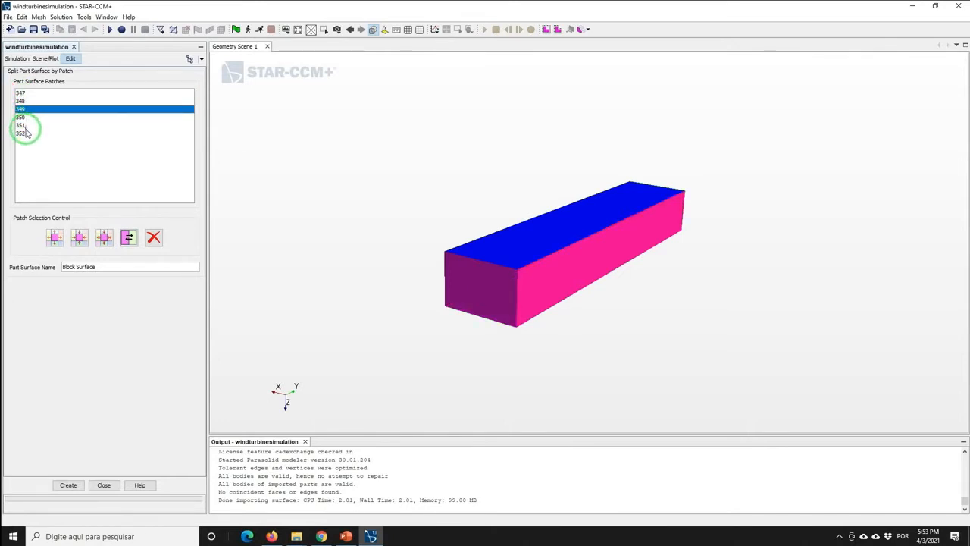
{"action": "left_click", "coordinate": [25, 125]}
{"action": "left_click", "coordinate": [28, 116]}
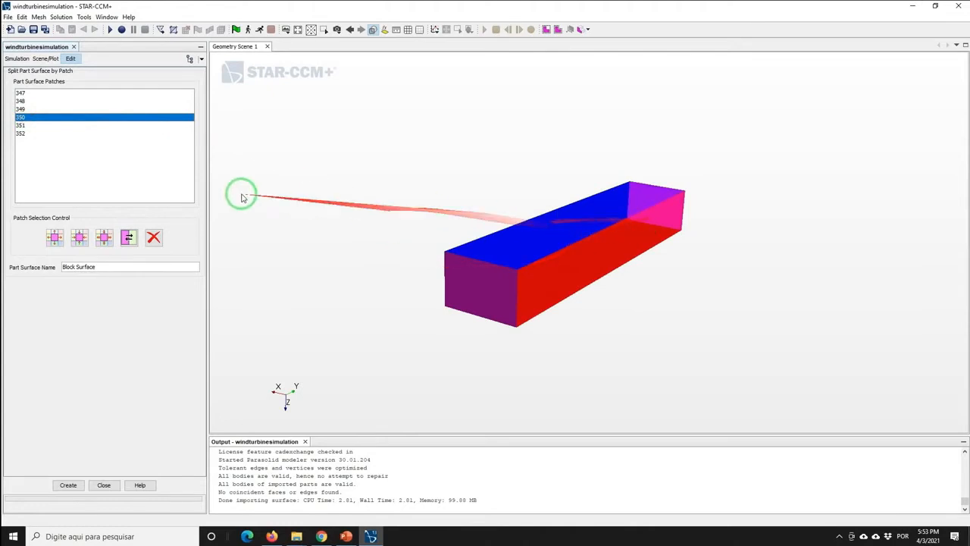
{"action": "left_click", "coordinate": [36, 109]}
{"action": "left_click", "coordinate": [28, 94]}
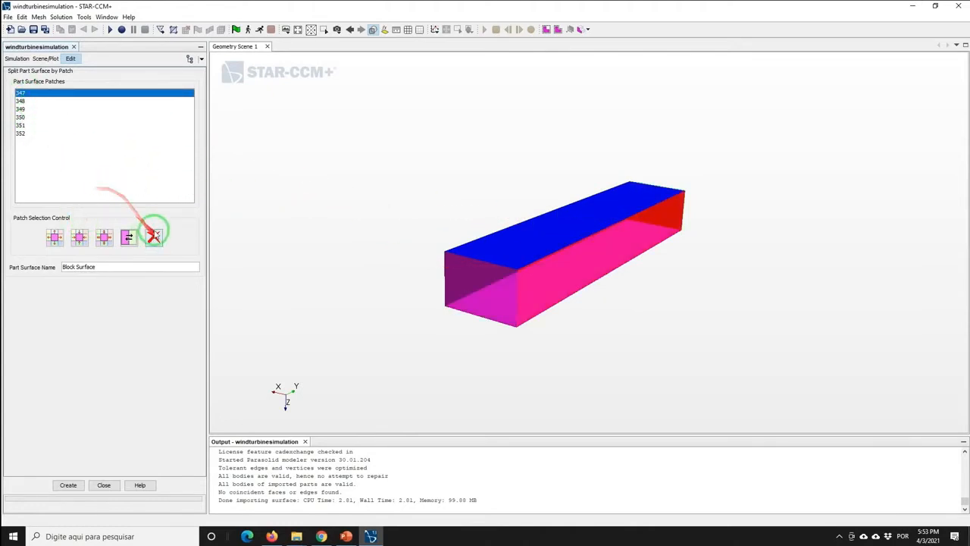
{"action": "left_click_drag", "start_coordinate": [119, 265], "coordinate": [11, 264]}
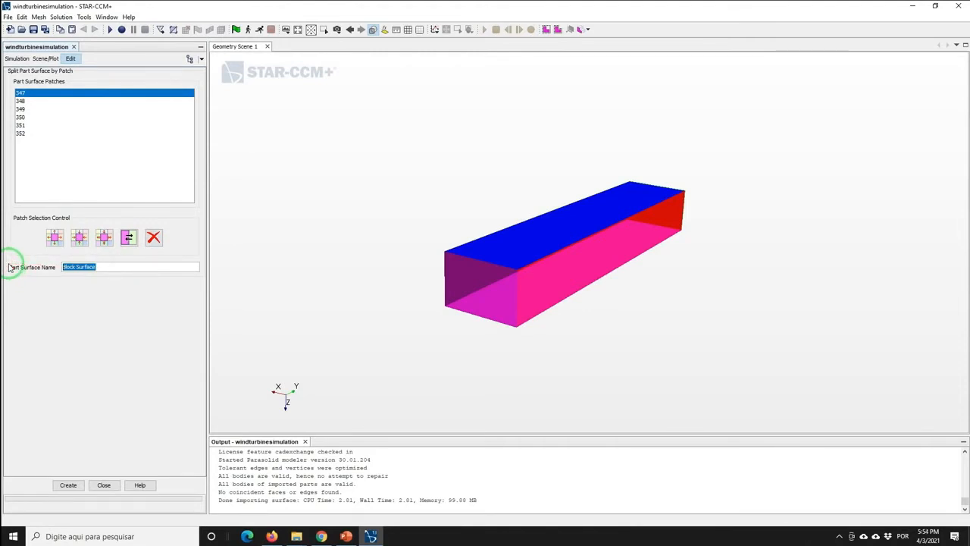
{"action": "type", "text": "Bottom"}
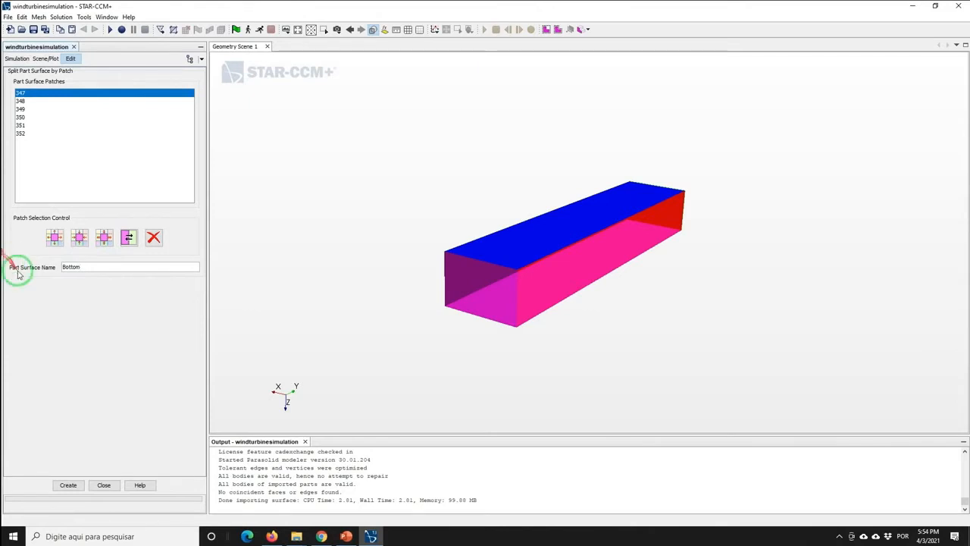
{"action": "left_click", "coordinate": [67, 485]}
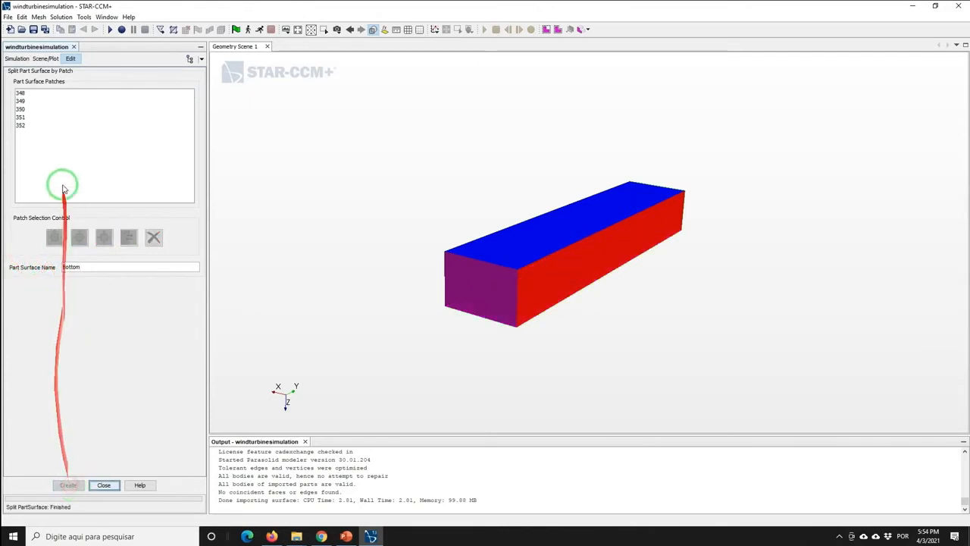
Split patch 348, the tunnel's front end face, off as a part surface named Inlet.
{"action": "left_click", "coordinate": [19, 94]}
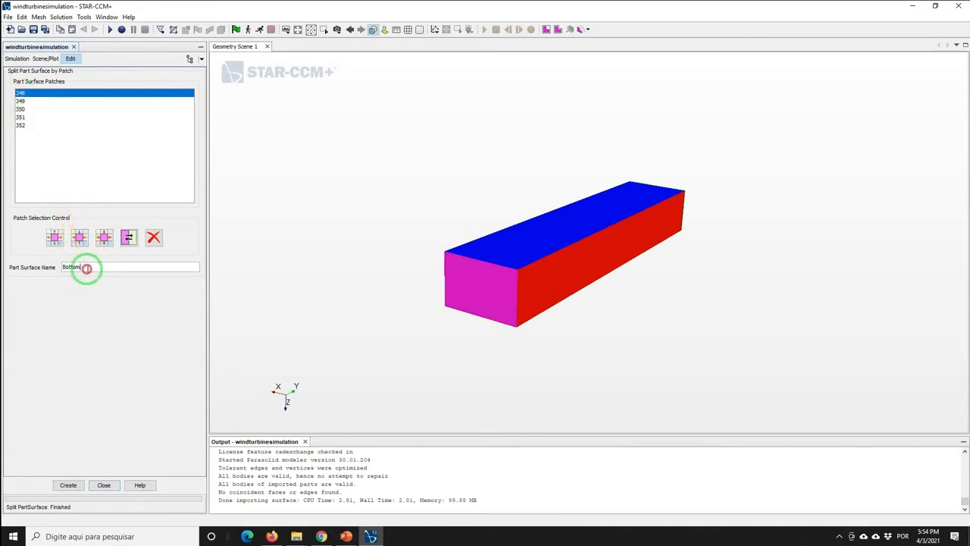
{"action": "left_click_drag", "start_coordinate": [86, 266], "coordinate": [30, 261]}
{"action": "type", "text": "Inlet"}
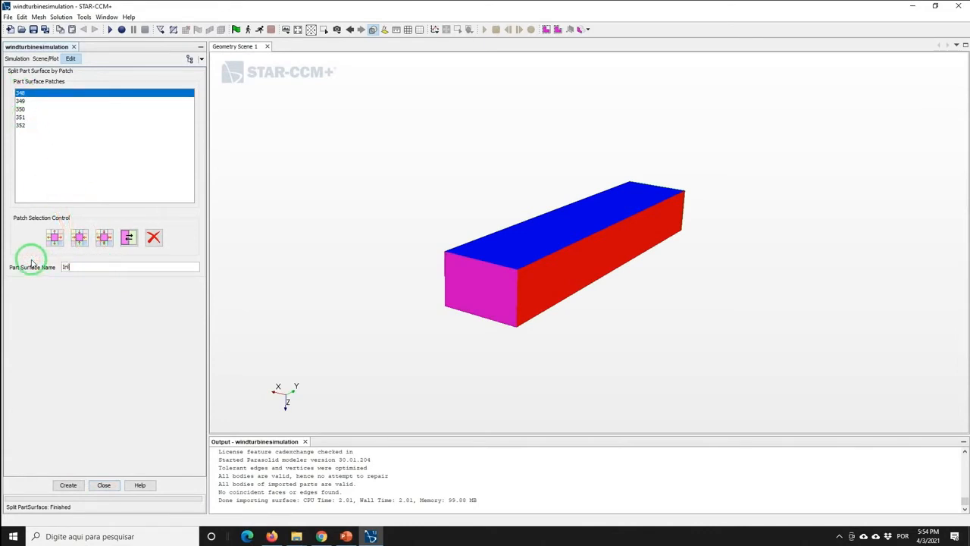
{"action": "left_click", "coordinate": [69, 486]}
Split patch 349, one long side wall of the tunnel, off as a part surface named Side.
{"action": "left_click", "coordinate": [25, 93]}
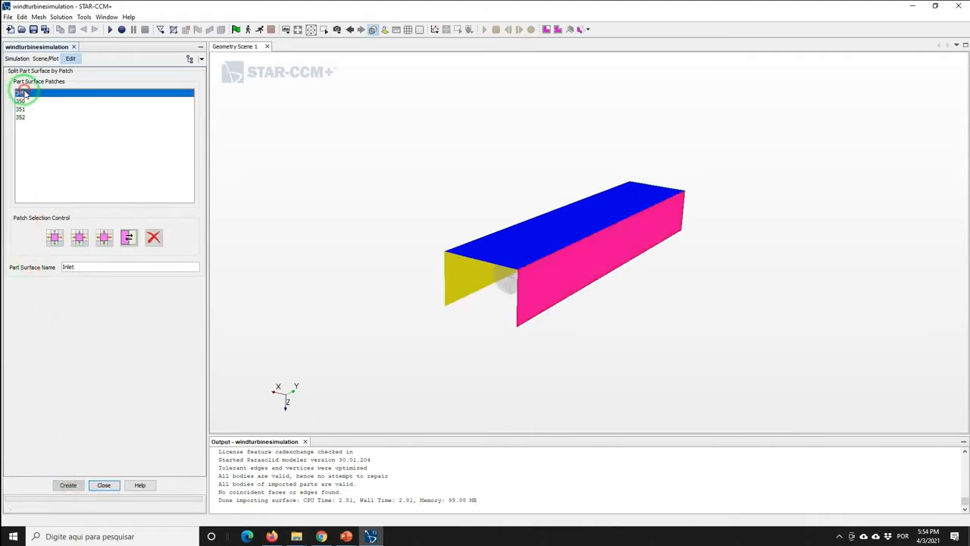
{"action": "left_click_drag", "start_coordinate": [82, 265], "coordinate": [36, 268]}
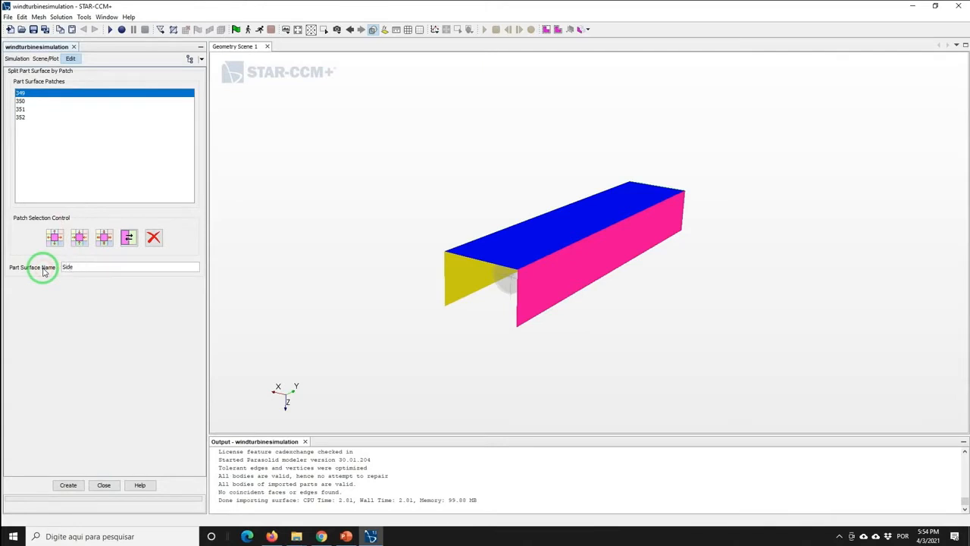
{"action": "left_click", "coordinate": [67, 484]}
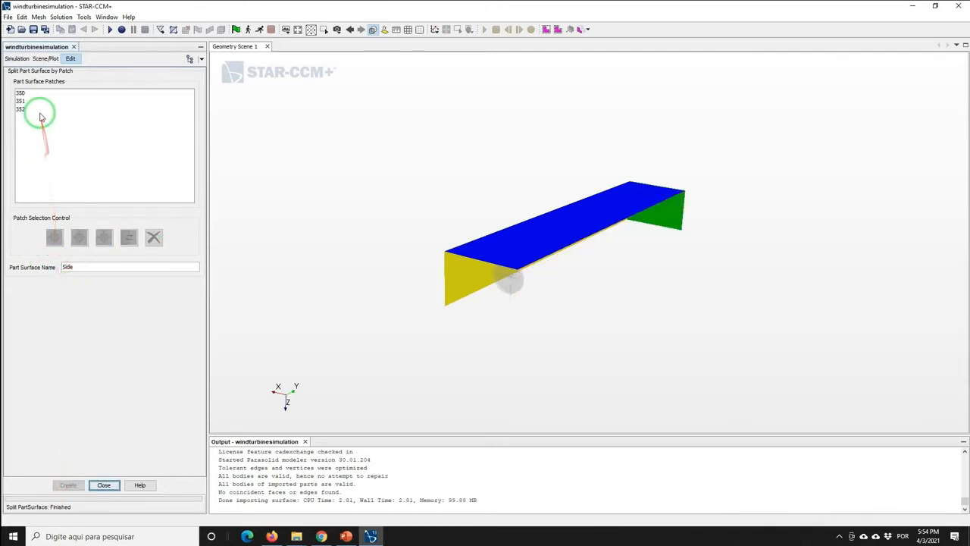
Split patch 350, the tunnel's far end face, off as a part surface named Outlet.
{"action": "left_click", "coordinate": [23, 94]}
{"action": "left_click", "coordinate": [90, 270]}
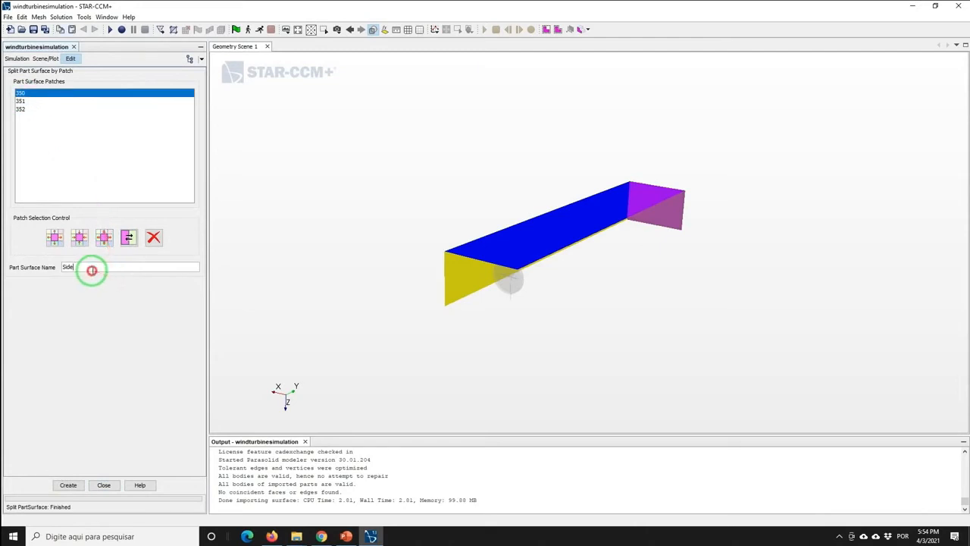
{"action": "left_click_drag", "start_coordinate": [91, 270], "coordinate": [4, 263]}
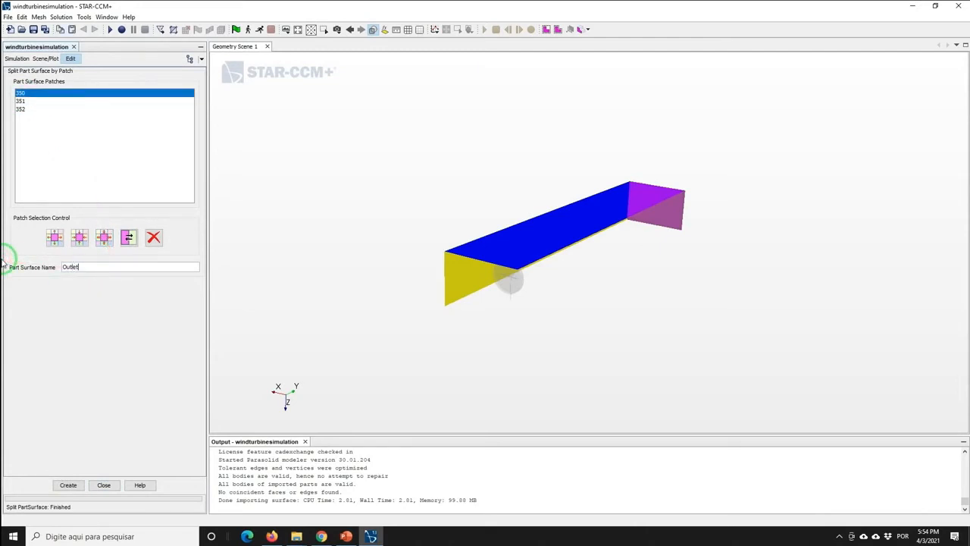
{"action": "type", "text": "Outlet"}
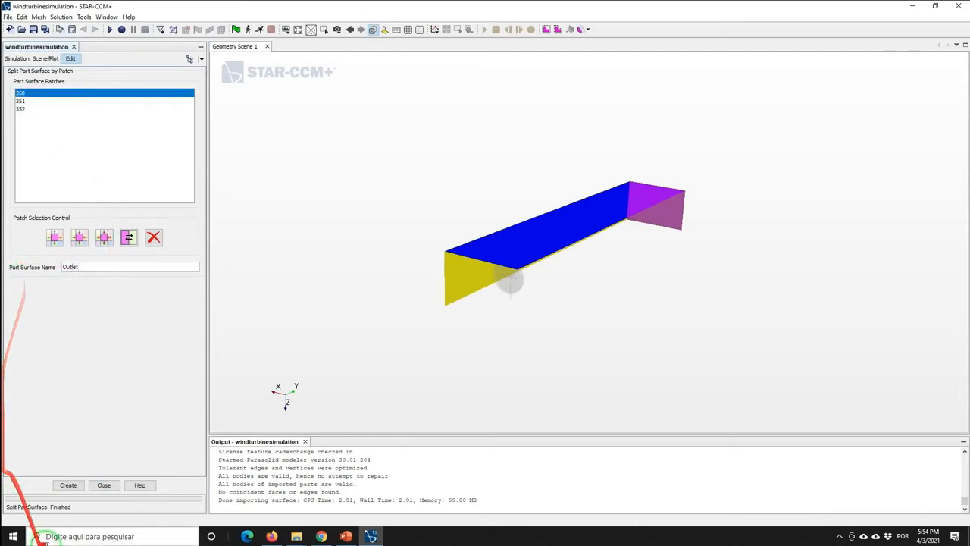
{"action": "left_click", "coordinate": [67, 484]}
Split patch 351, the tunnel's upper face, off as a part surface named Top and finish the patch splitting.
{"action": "left_click", "coordinate": [20, 94]}
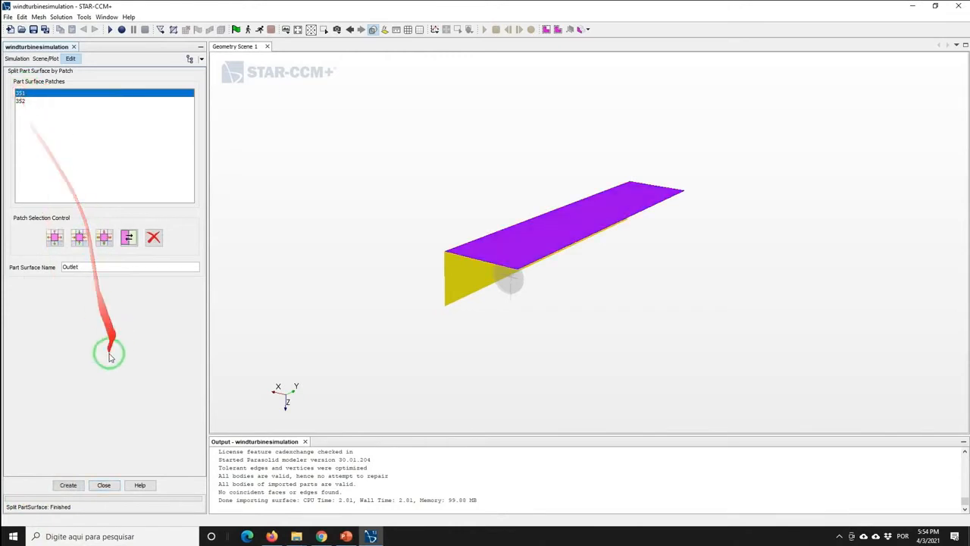
{"action": "left_click_drag", "start_coordinate": [80, 269], "coordinate": [4, 267]}
{"action": "type", "text": "Top"}
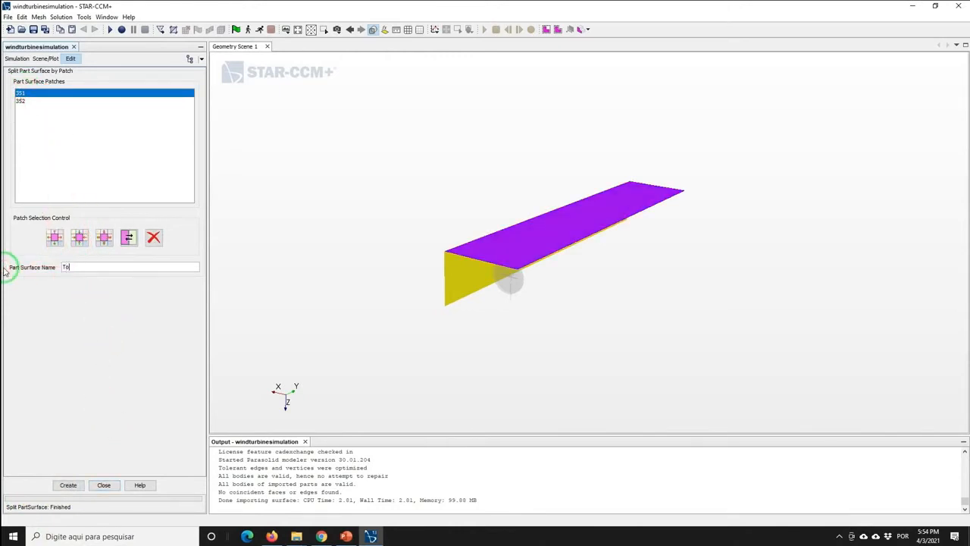
{"action": "left_click", "coordinate": [68, 485]}
{"action": "left_click", "coordinate": [100, 485]}
Rename the WindTunnel's remaining Block Surface, the second long side wall, as Side2.
{"action": "left_click", "coordinate": [74, 162]}
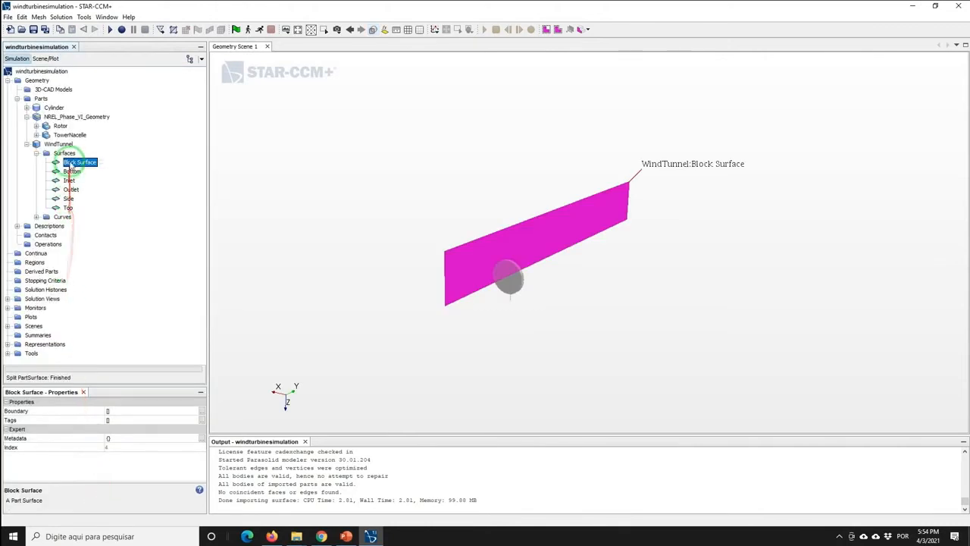
{"action": "right_click", "coordinate": [75, 162]}
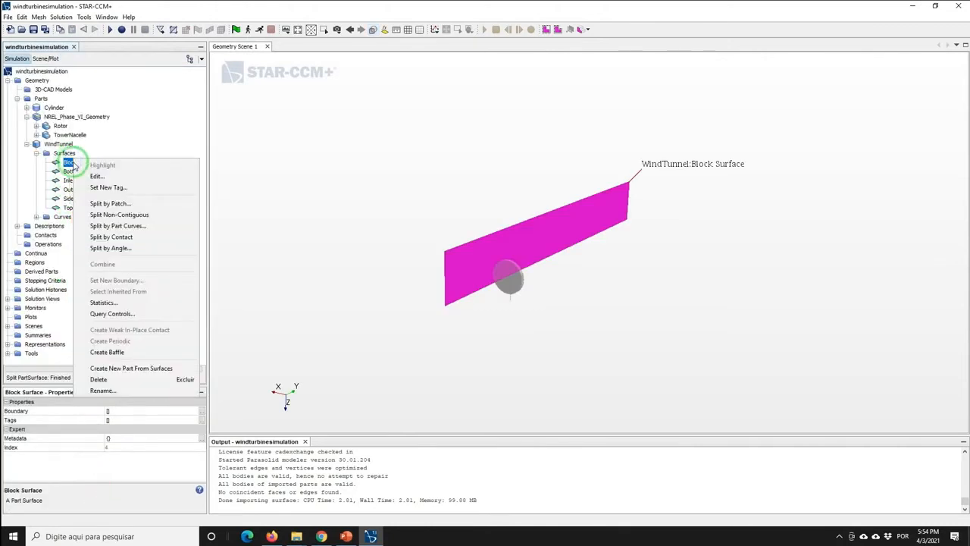
{"action": "left_click", "coordinate": [98, 390]}
{"action": "type", "text": "Side2"}
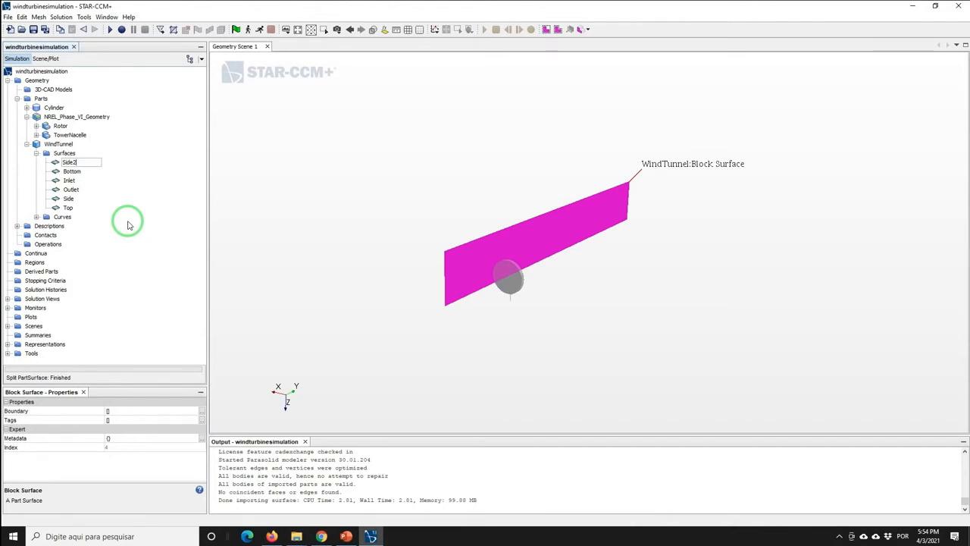
{"action": "key", "text": "Return"}
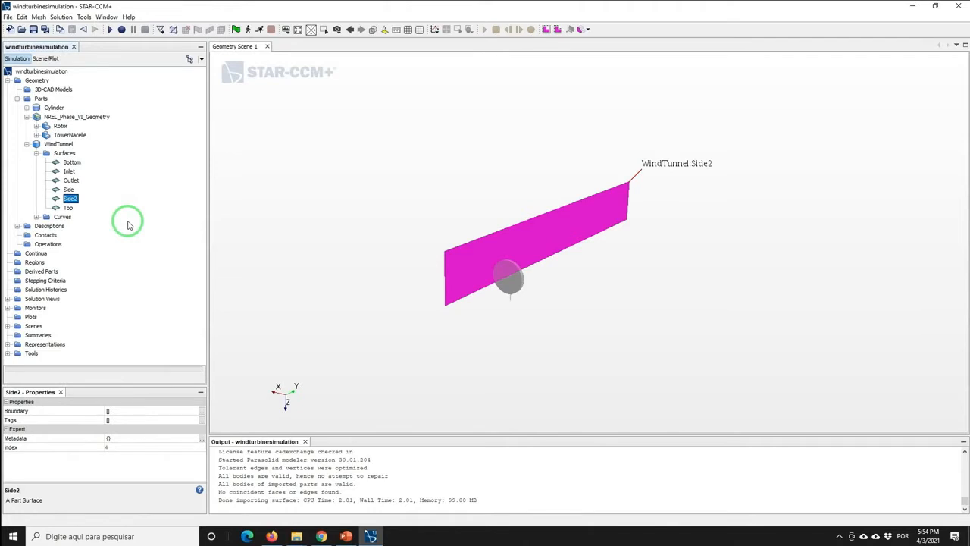
Start splitting the Faces surface of the Rotor part by patch, with the view fitted to the rotor.
{"action": "left_click", "coordinate": [60, 126]}
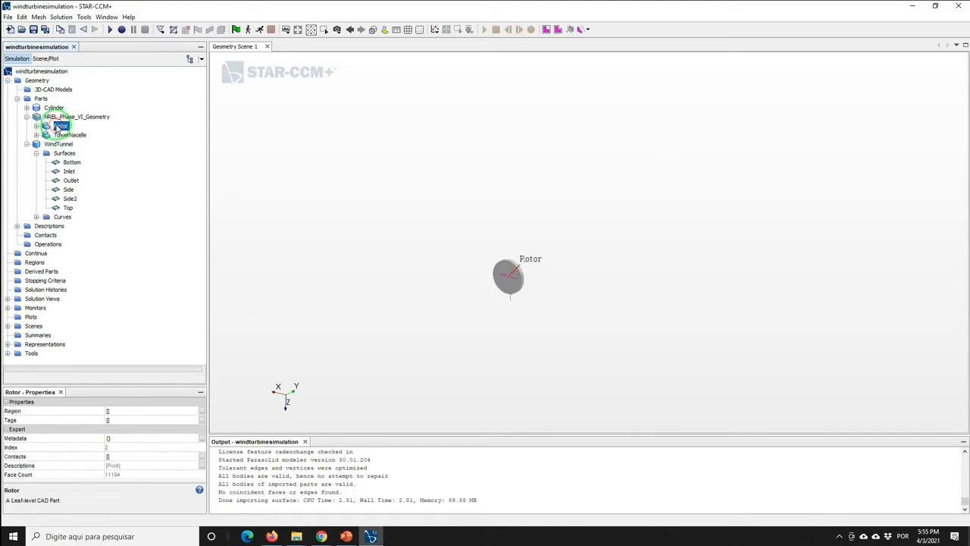
{"action": "left_click", "coordinate": [298, 30]}
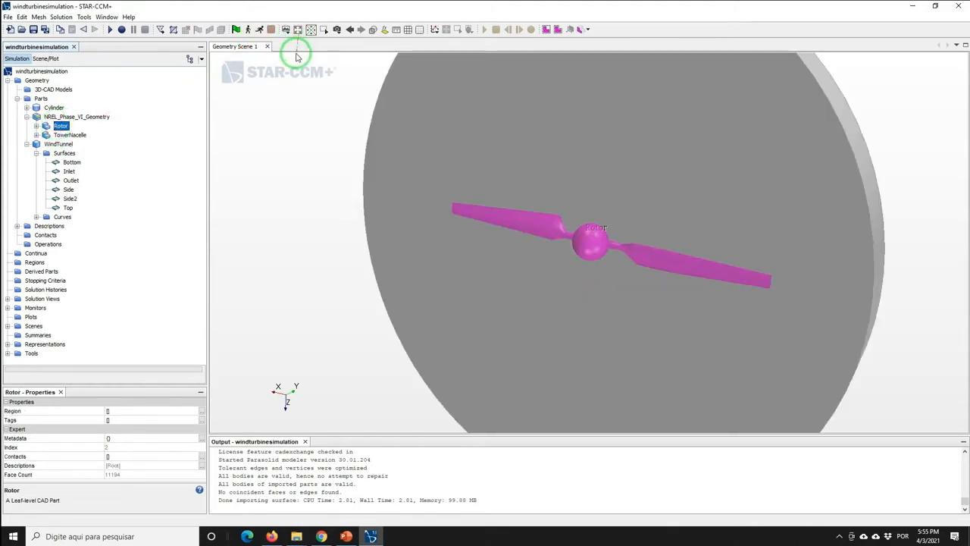
{"action": "left_click", "coordinate": [36, 127]}
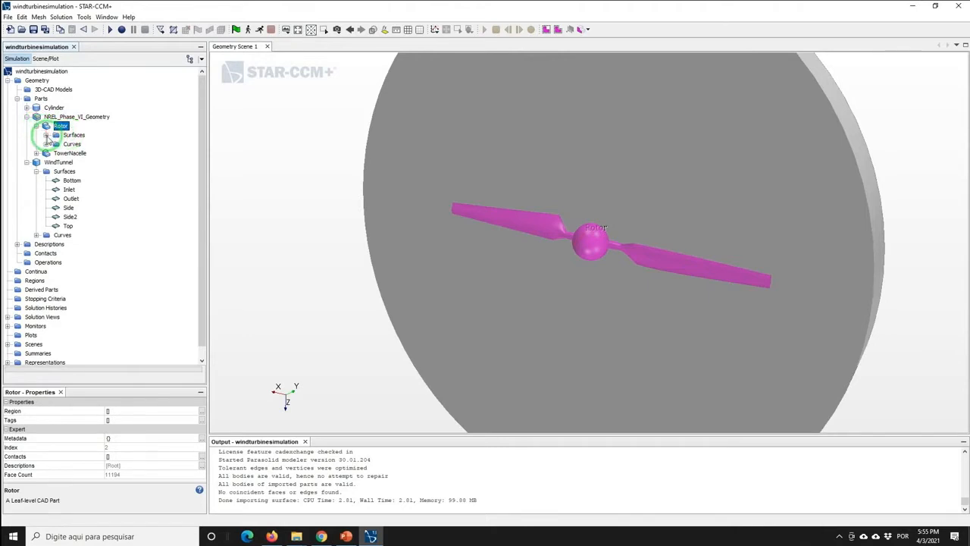
{"action": "left_click", "coordinate": [46, 135]}
{"action": "left_click", "coordinate": [80, 144]}
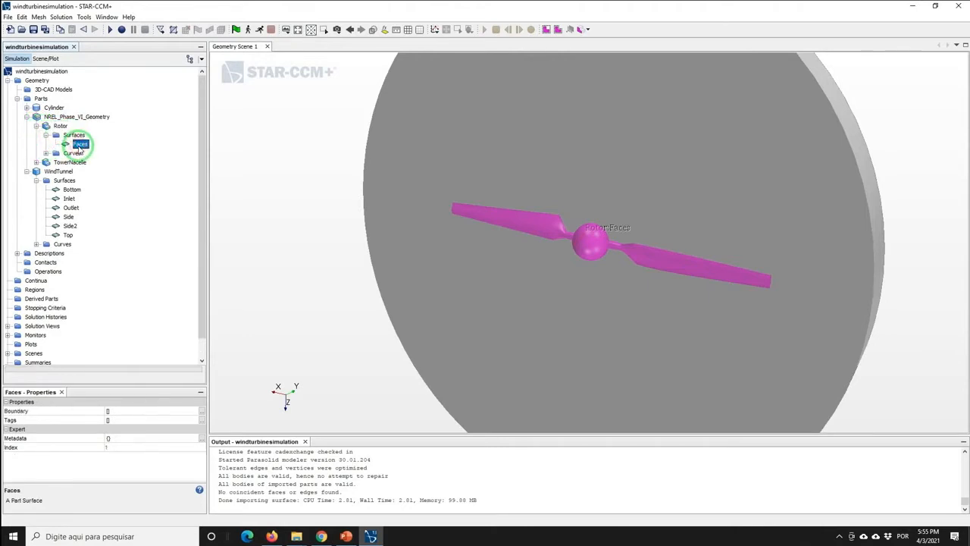
{"action": "right_click", "coordinate": [79, 144]}
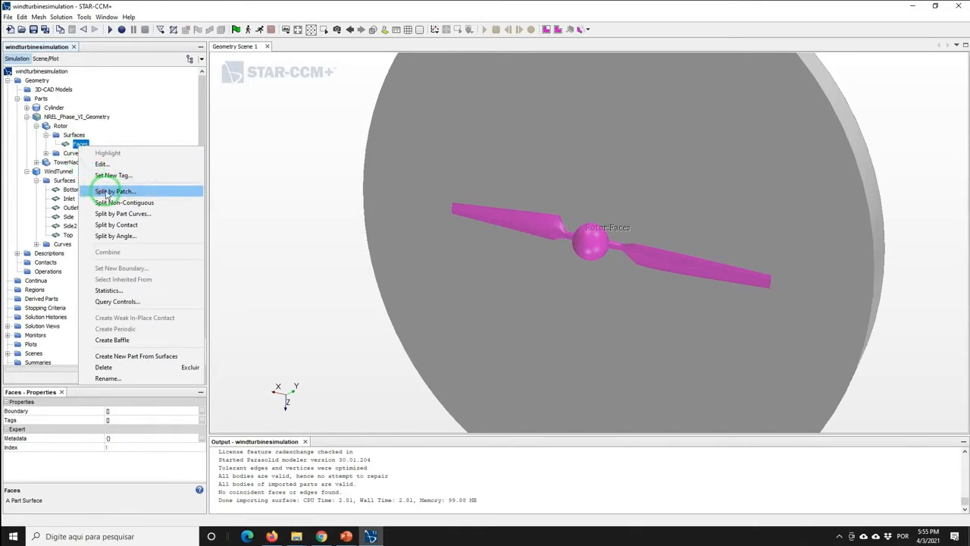
{"action": "left_click", "coordinate": [106, 194]}
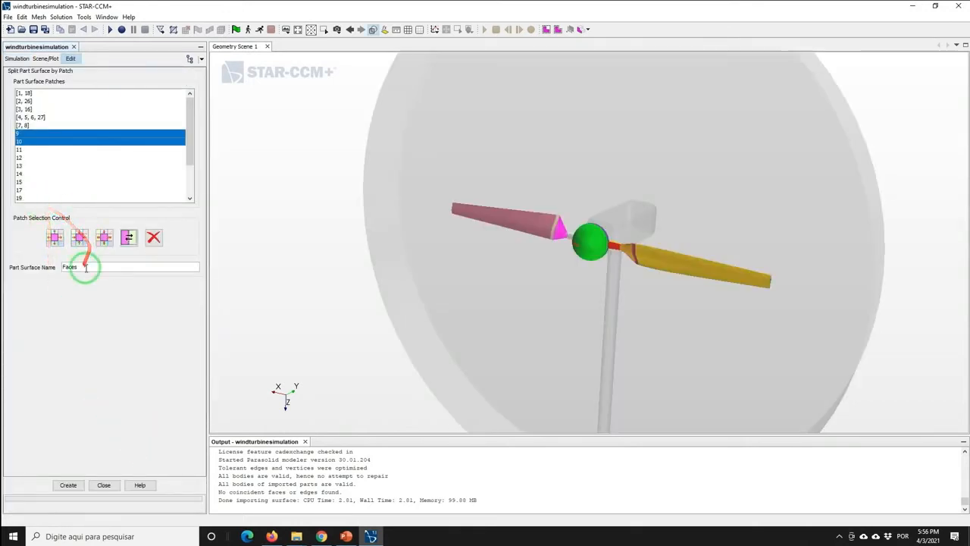
Split rotor patches 9 and 10, the root of one blade, off as a part surface named Left_Blade_Base.
{"action": "left_click_drag", "start_coordinate": [85, 266], "coordinate": [18, 271]}
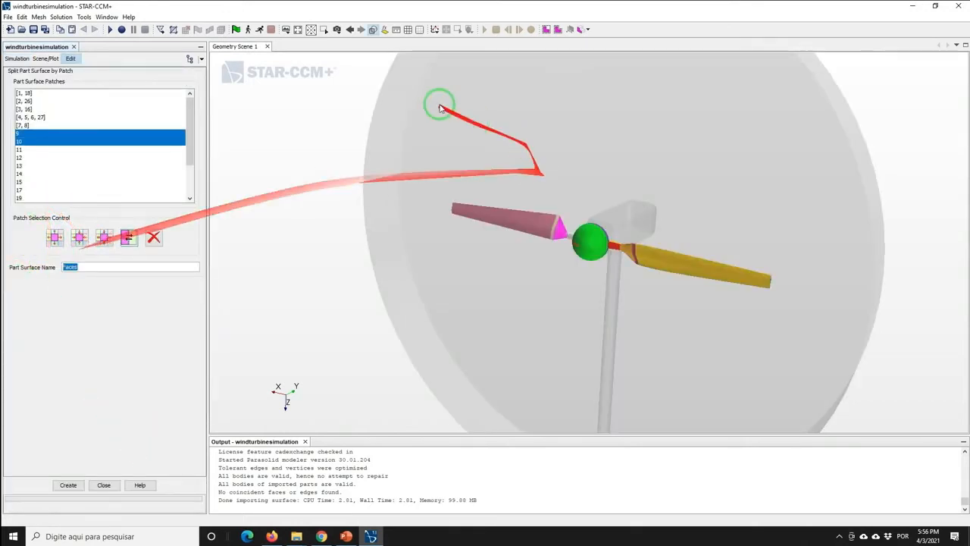
{"action": "left_click", "coordinate": [27, 125]}
{"action": "left_click", "coordinate": [22, 134]}
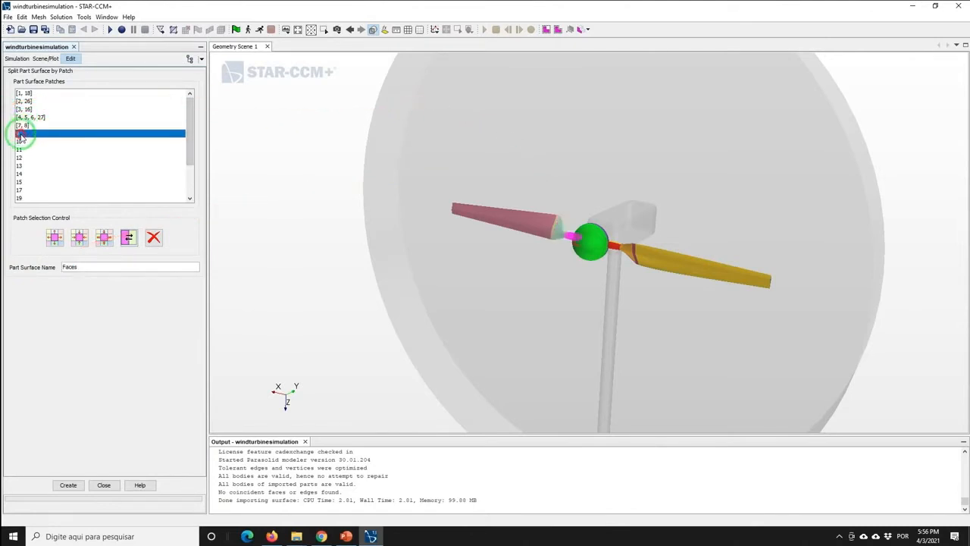
{"action": "left_click", "coordinate": [23, 142], "text": "ctrl"}
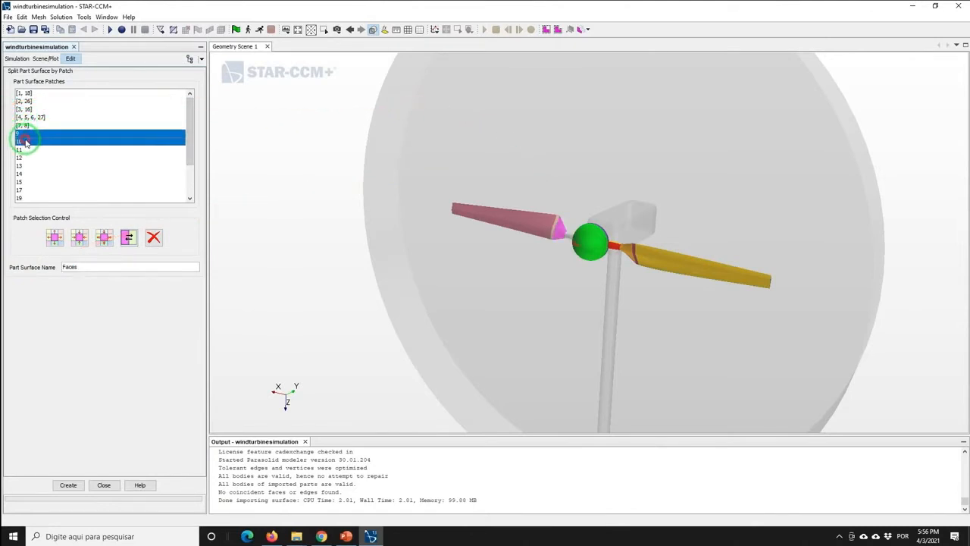
{"action": "left_click_drag", "start_coordinate": [89, 266], "coordinate": [22, 265]}
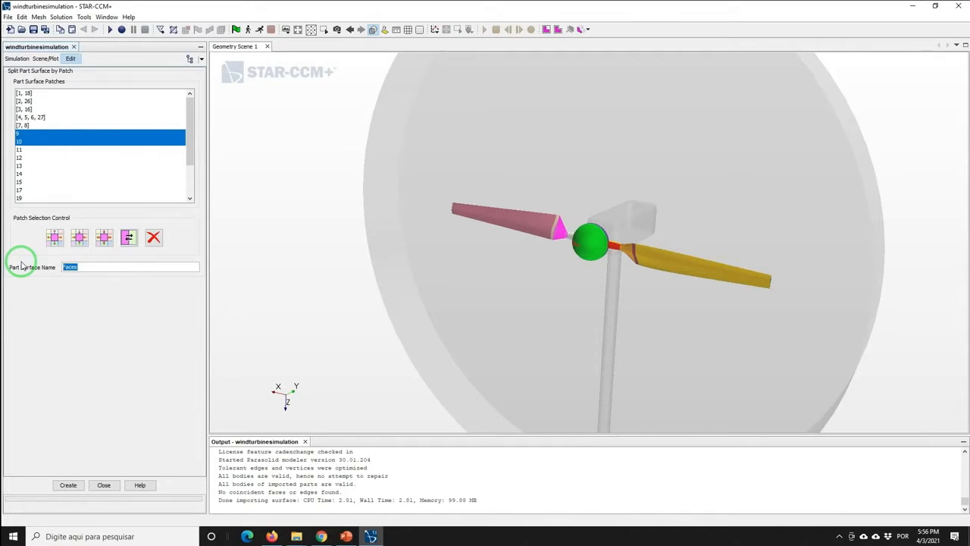
{"action": "type", "text": "L"}
{"action": "type", "text": "eft_Blade"}
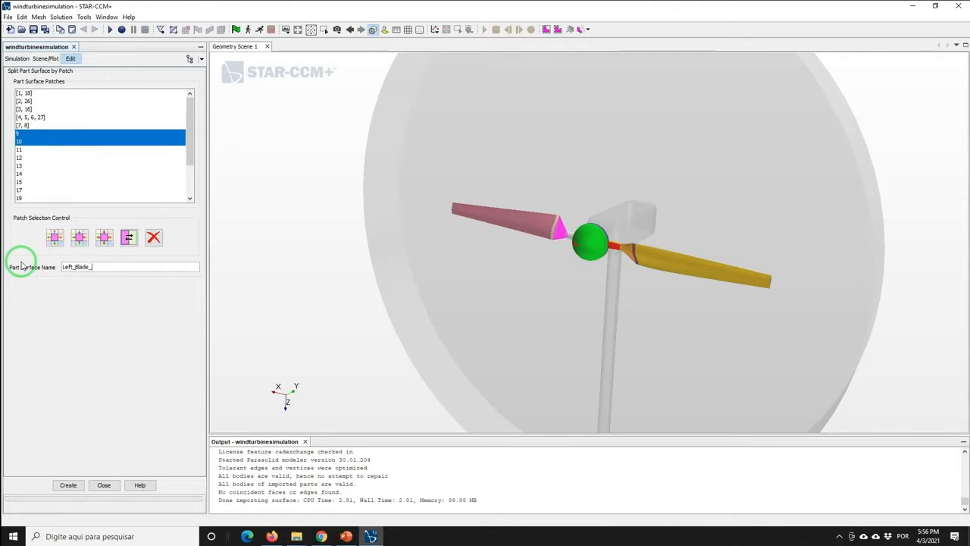
{"action": "type", "text": "_Base"}
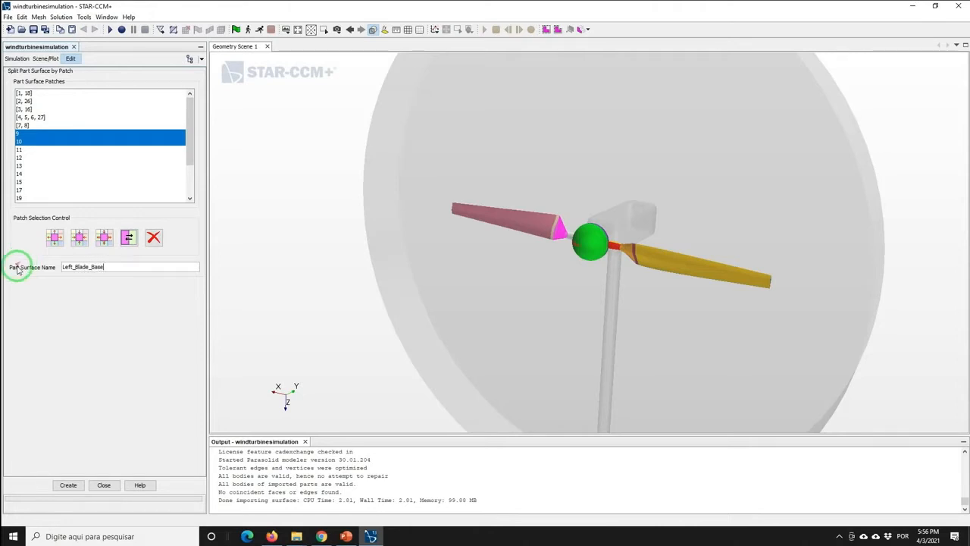
{"action": "left_click", "coordinate": [64, 486]}
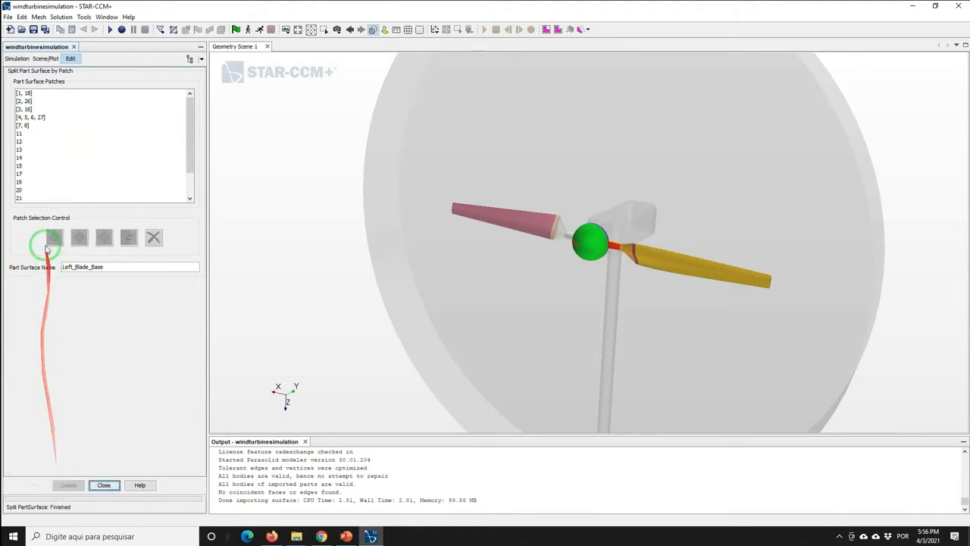
Split rotor patches 11 to 15, the rest of the same blade, off as a part surface named Left_Blade.
{"action": "left_click", "coordinate": [20, 133]}
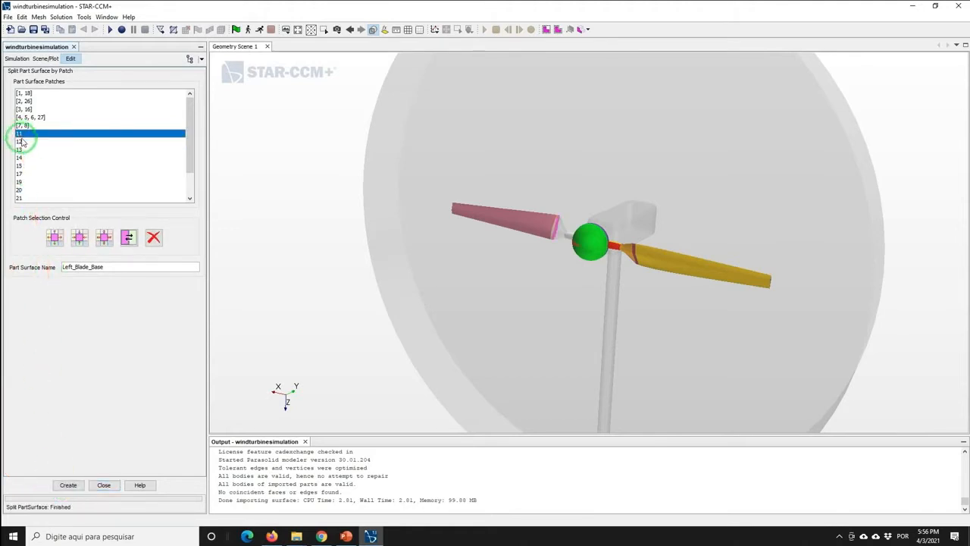
{"action": "left_click", "coordinate": [20, 141], "text": "ctrl"}
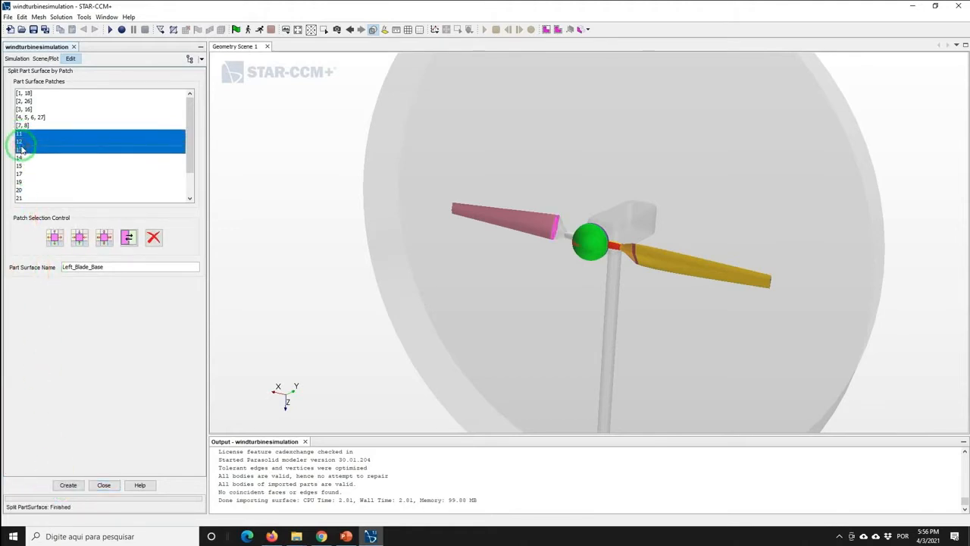
{"action": "left_click", "coordinate": [20, 156], "text": "shift"}
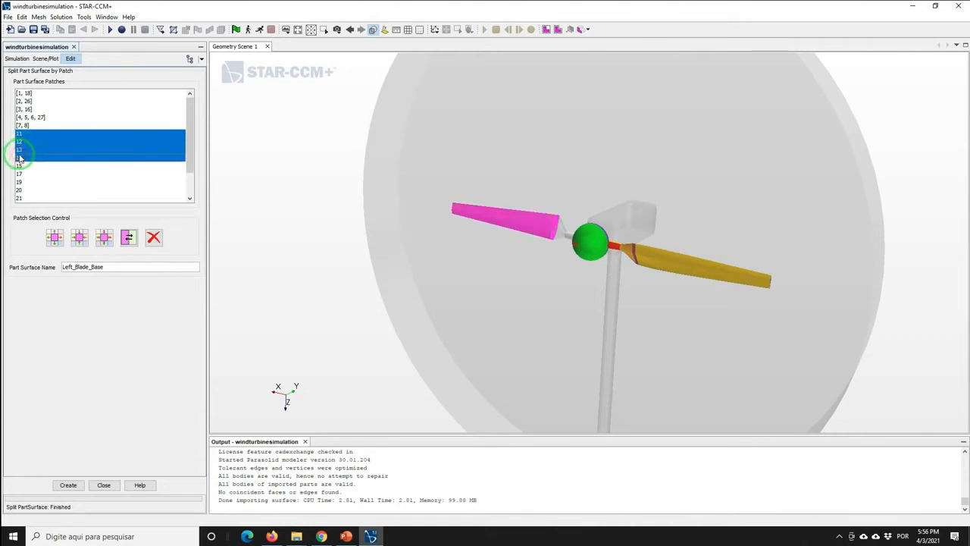
{"action": "left_click", "coordinate": [20, 165], "text": "ctrl"}
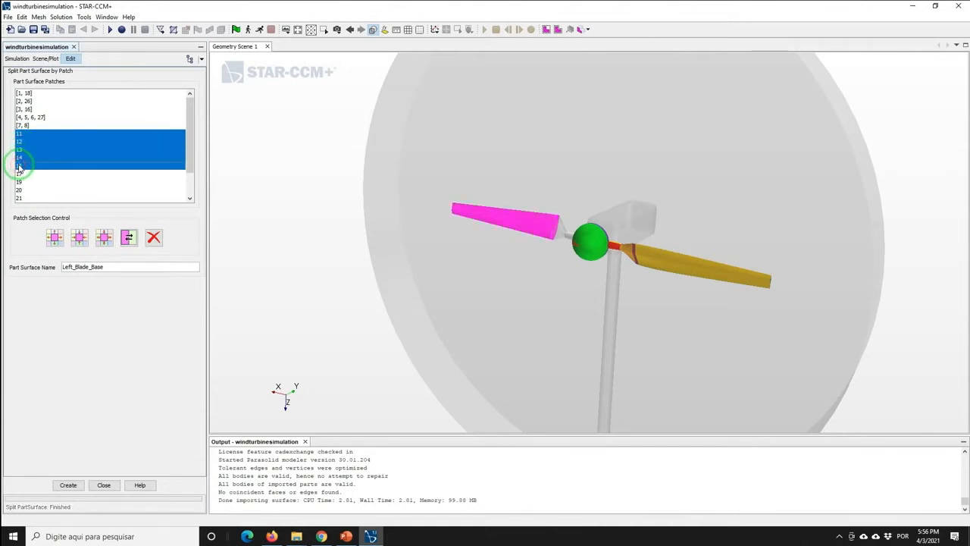
{"action": "left_click", "coordinate": [19, 165], "text": "ctrl"}
{"action": "left_click", "coordinate": [19, 173], "text": "ctrl"}
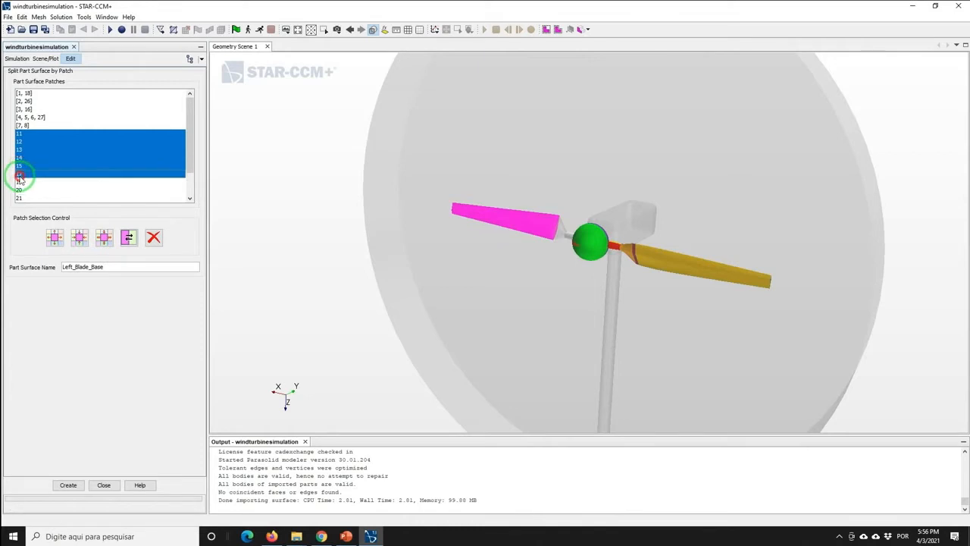
{"action": "left_click", "coordinate": [19, 174], "text": "ctrl"}
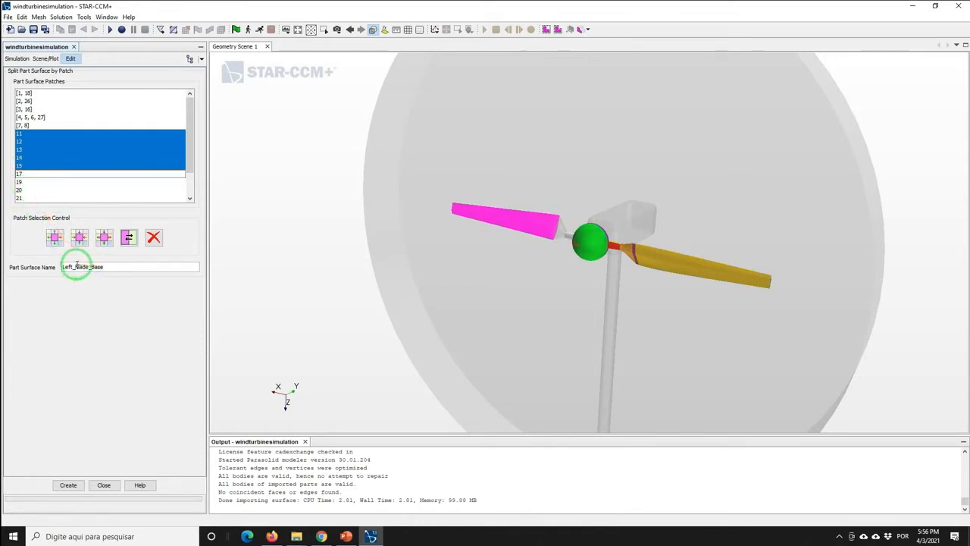
{"action": "double_click", "coordinate": [100, 268]}
{"action": "left_click", "coordinate": [111, 266]}
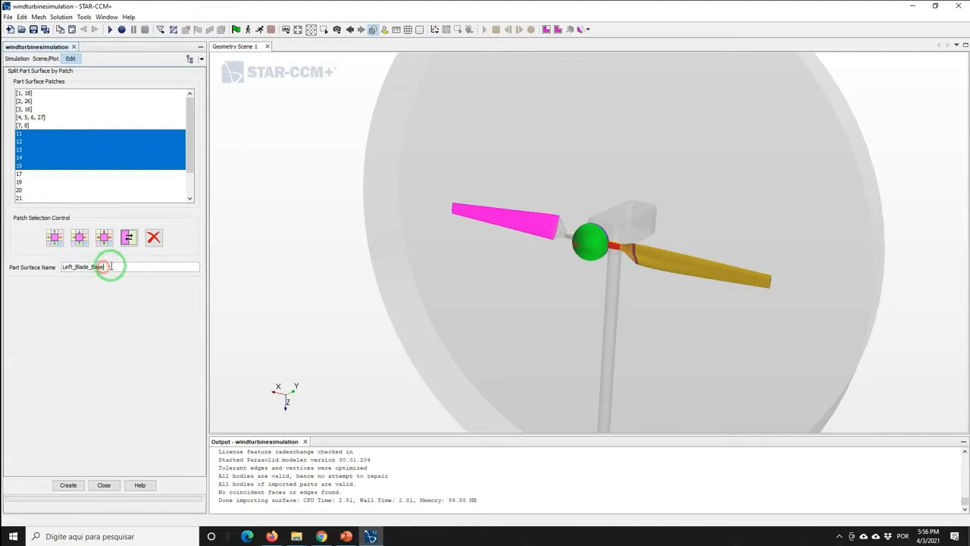
{"action": "key", "text": "BackSpace"}
{"action": "key", "text": "BackSpace"}
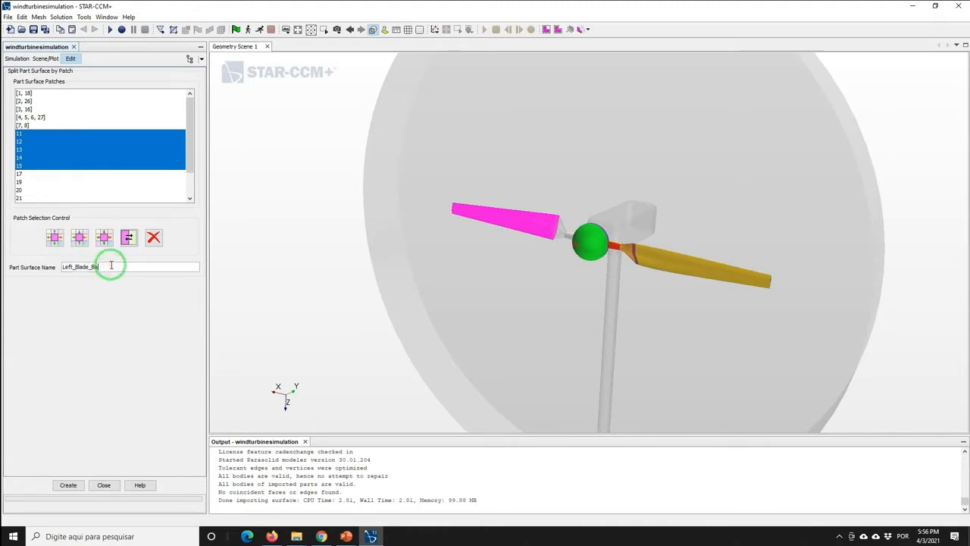
{"action": "type", "text": "e"}
{"action": "left_click", "coordinate": [68, 485]}
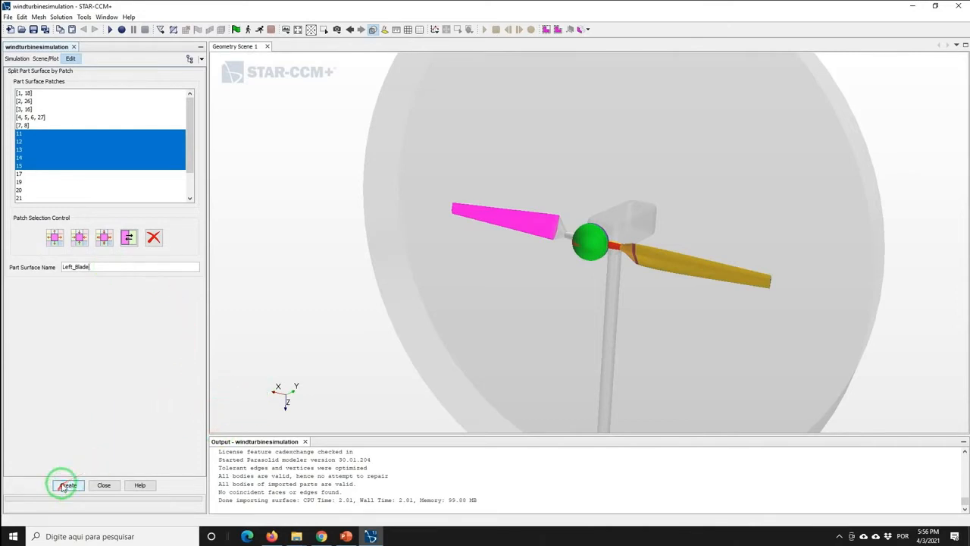
Split rotor patches 19 and 20, the root of the opposite blade, off as a part surface named Right_Blade_Base.
{"action": "left_click", "coordinate": [36, 143]}
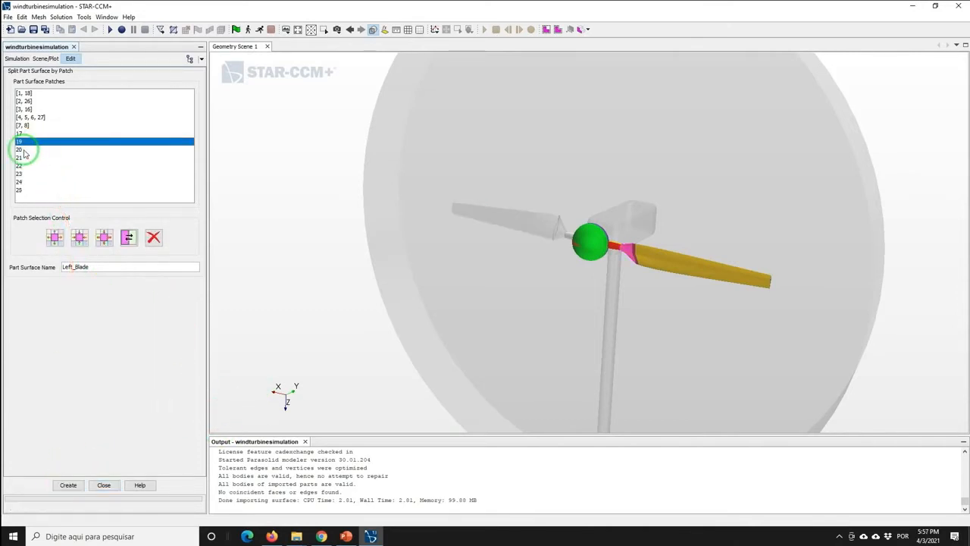
{"action": "left_click", "coordinate": [22, 149], "text": "ctrl"}
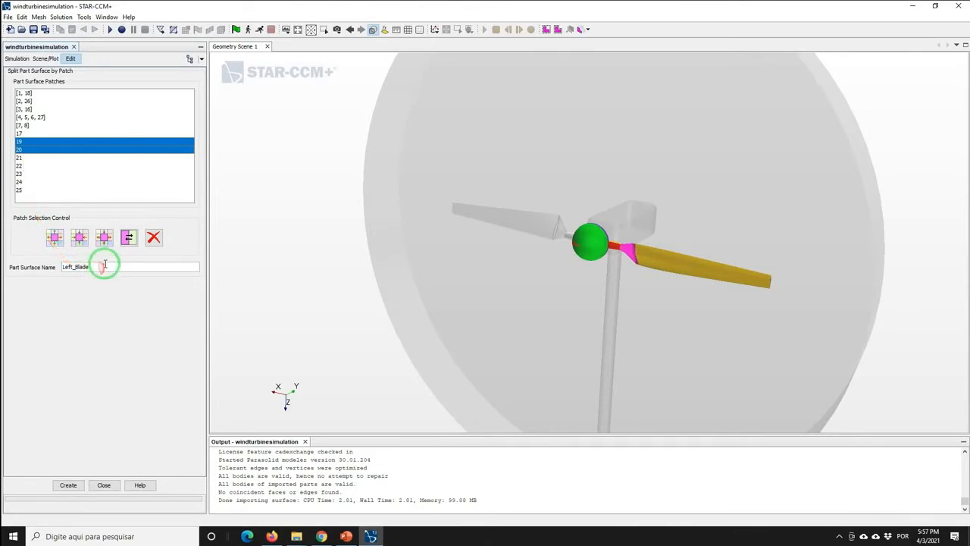
{"action": "left_click", "coordinate": [73, 266]}
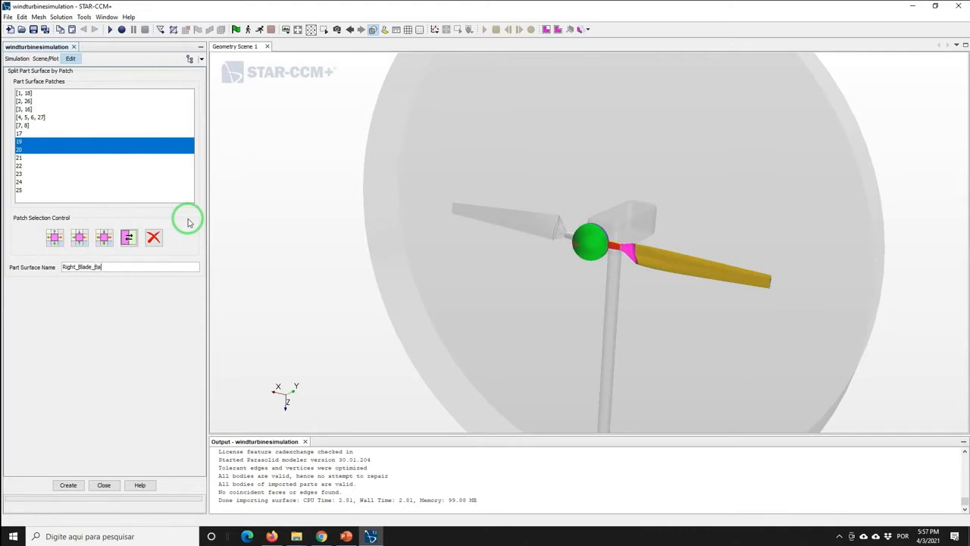
{"action": "left_click", "coordinate": [68, 485]}
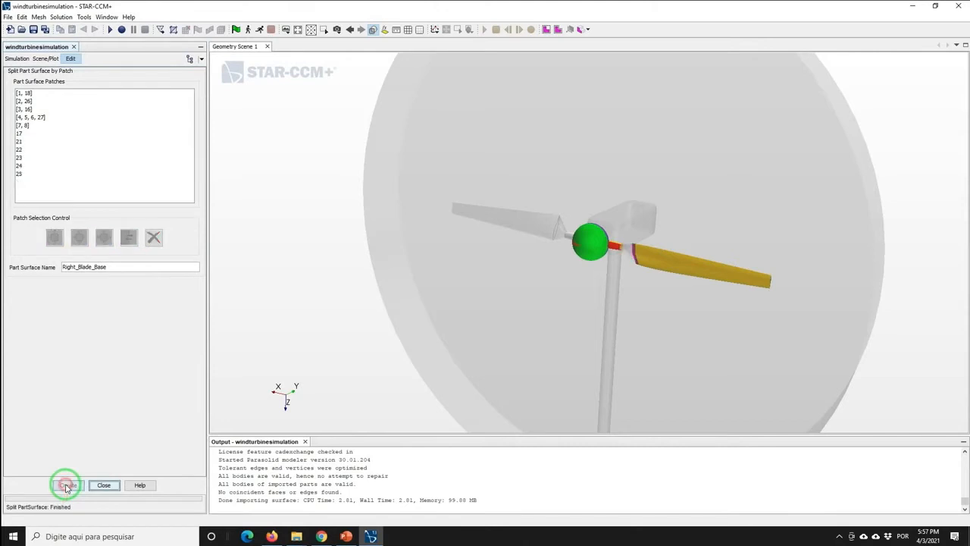
Split rotor patches 21 to 25, the rest of the opposite blade, off as a part surface named Right_Blade and finish splitting.
{"action": "left_click", "coordinate": [20, 141]}
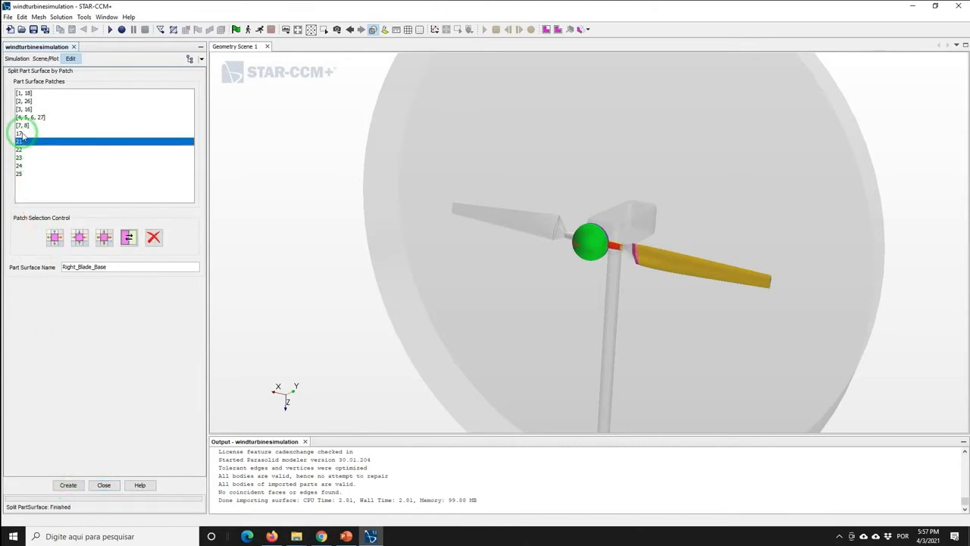
{"action": "left_click", "coordinate": [19, 134]}
{"action": "left_click", "coordinate": [20, 141]}
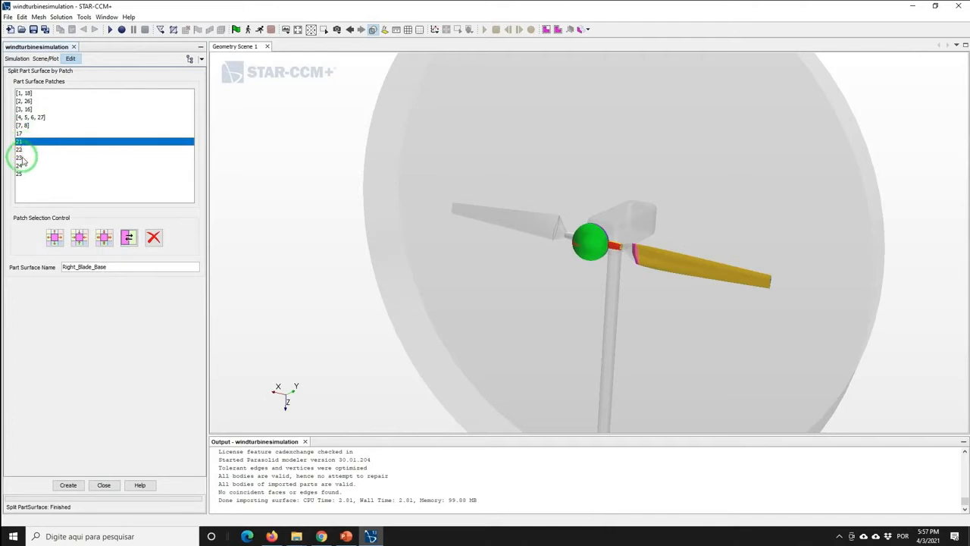
{"action": "left_click", "coordinate": [21, 175], "text": "shift"}
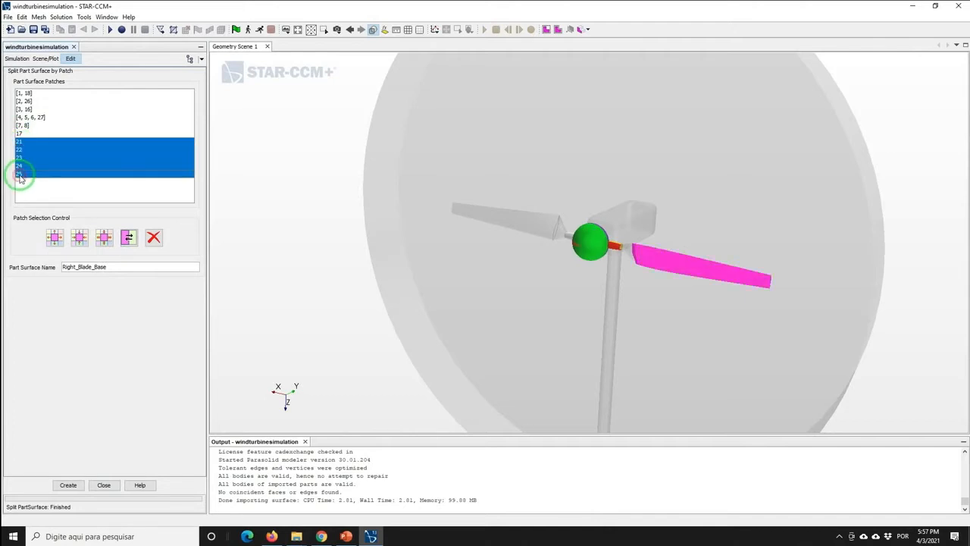
{"action": "left_click", "coordinate": [106, 267]}
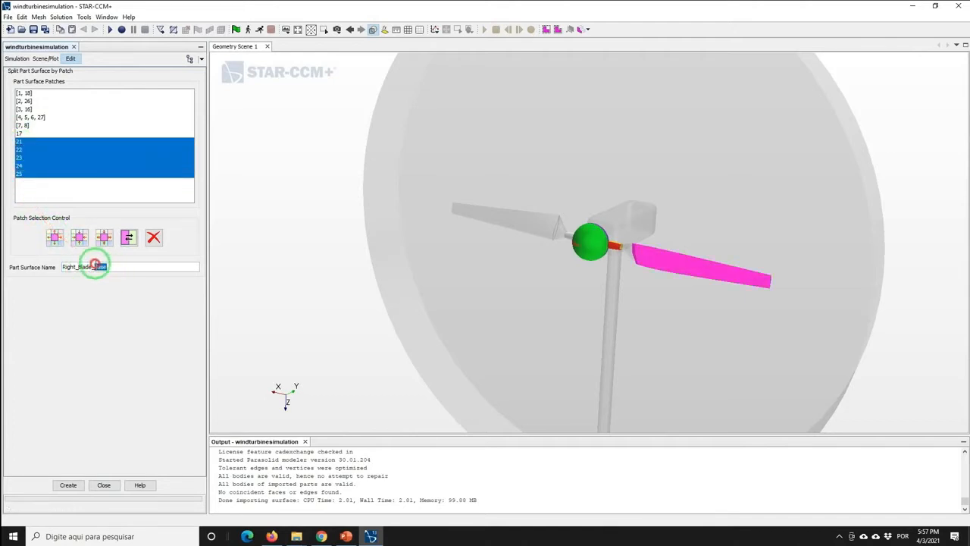
{"action": "left_click", "coordinate": [92, 266], "text": "shift"}
{"action": "key", "text": "BackSpace"}
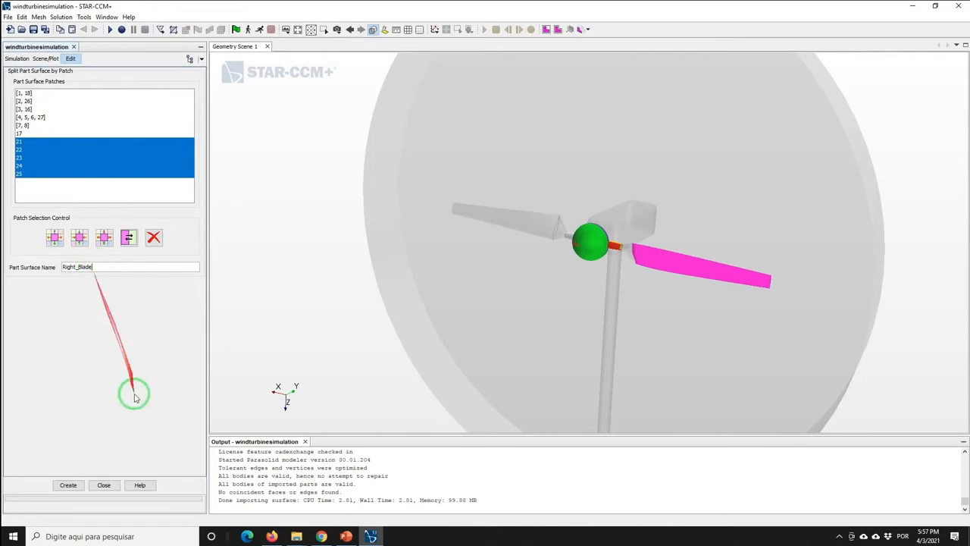
{"action": "left_click", "coordinate": [68, 485]}
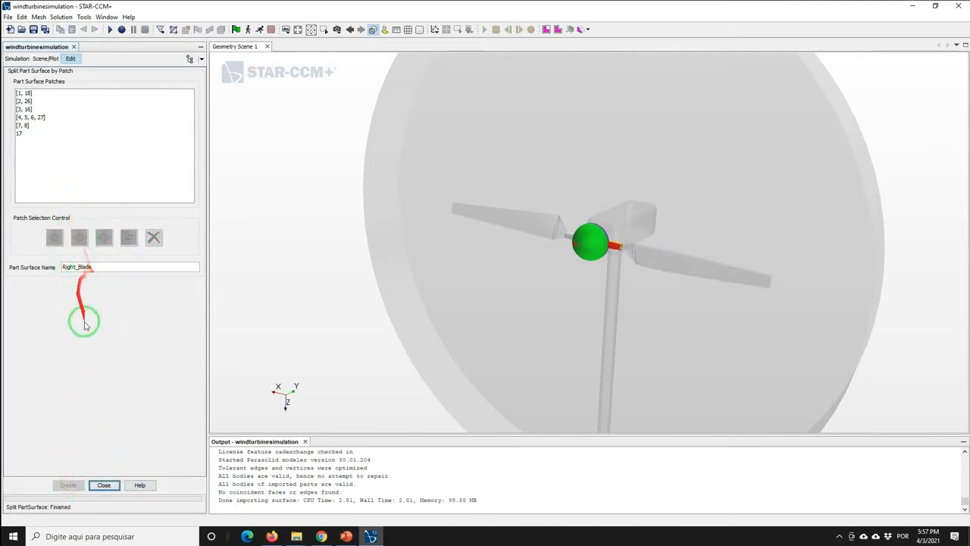
{"action": "left_click", "coordinate": [105, 486]}
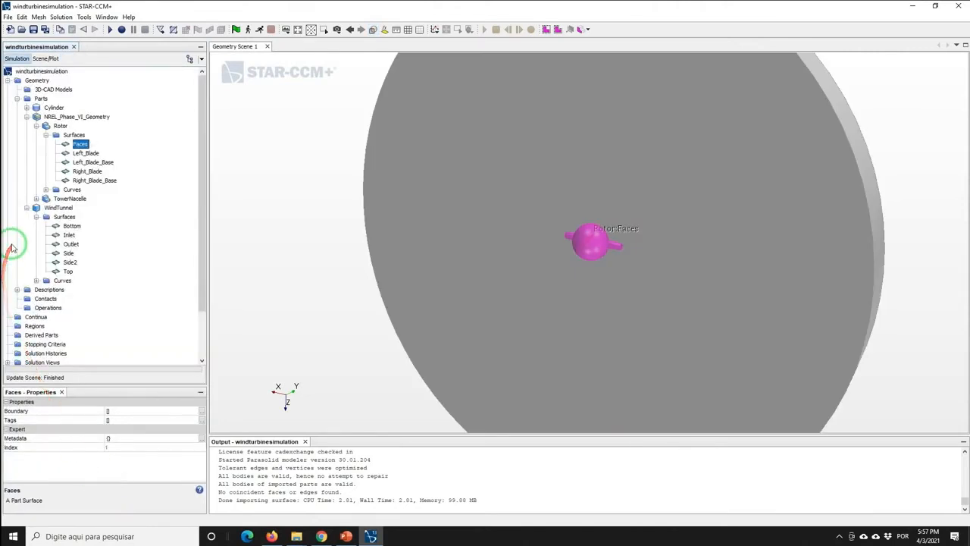
Rename the remaining Faces surface of the Rotor part as Hub.
{"action": "left_click", "coordinate": [80, 144]}
{"action": "right_click", "coordinate": [80, 144]}
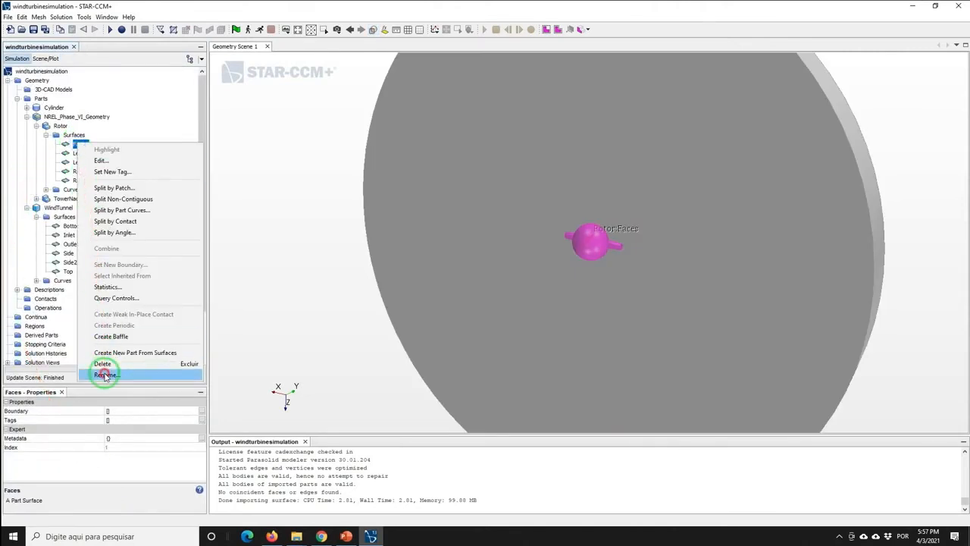
{"action": "left_click", "coordinate": [104, 371]}
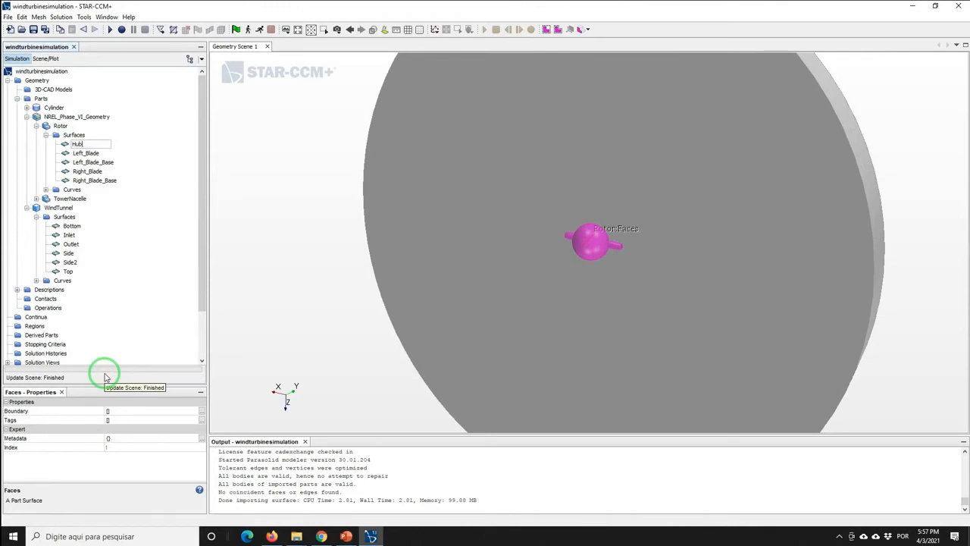
{"action": "key", "text": "Return"}
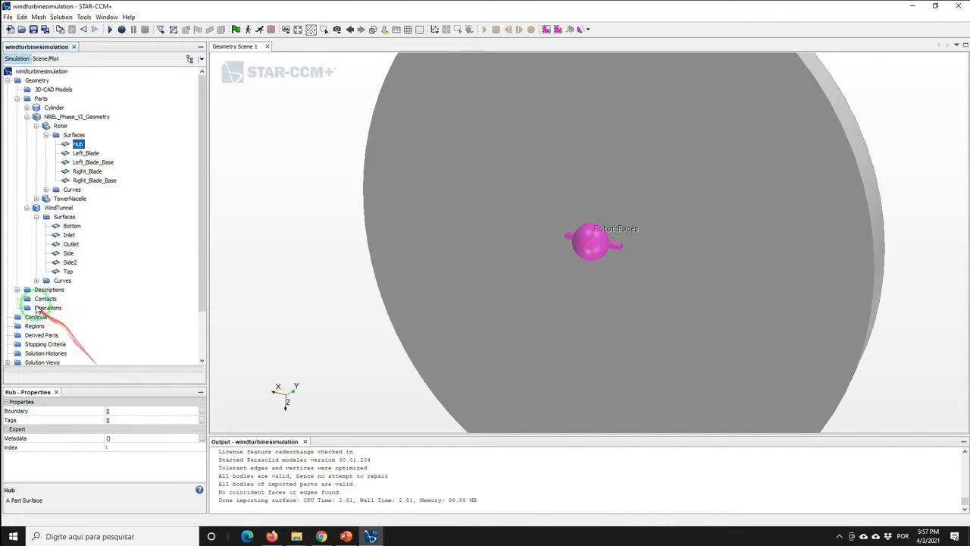
Rename the Cylinder part as CylindricalRotatingSubdomain.
{"action": "left_click", "coordinate": [53, 107]}
{"action": "right_click", "coordinate": [50, 111]}
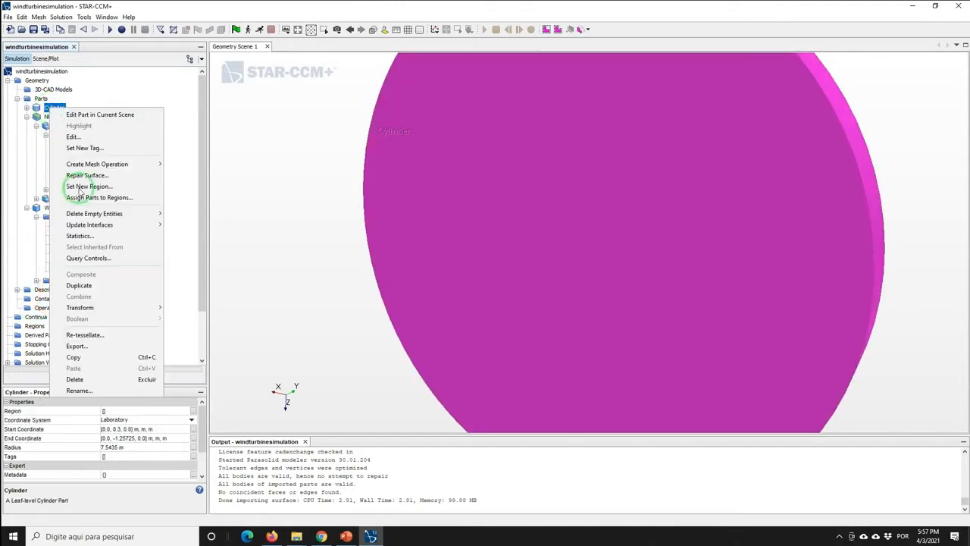
{"action": "left_click", "coordinate": [78, 385]}
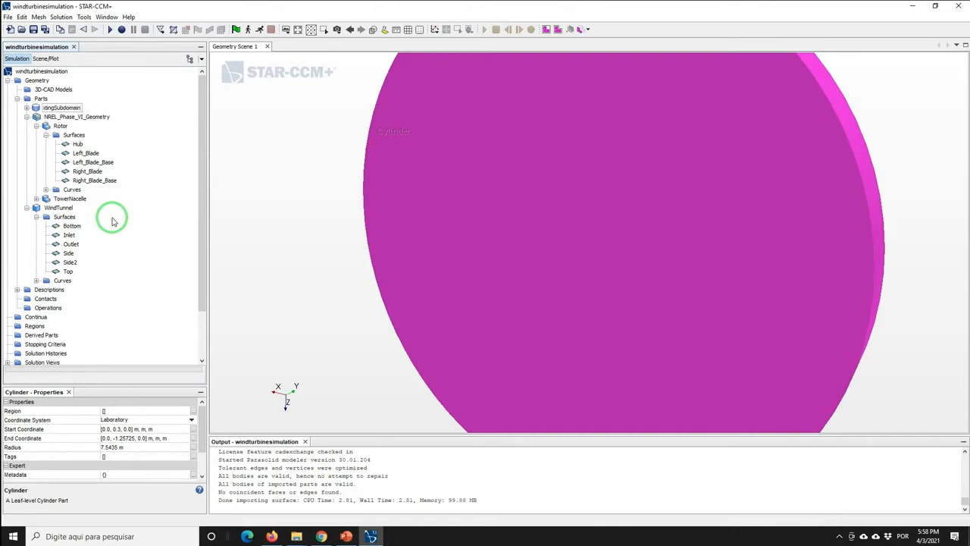
{"action": "key", "text": "Return"}
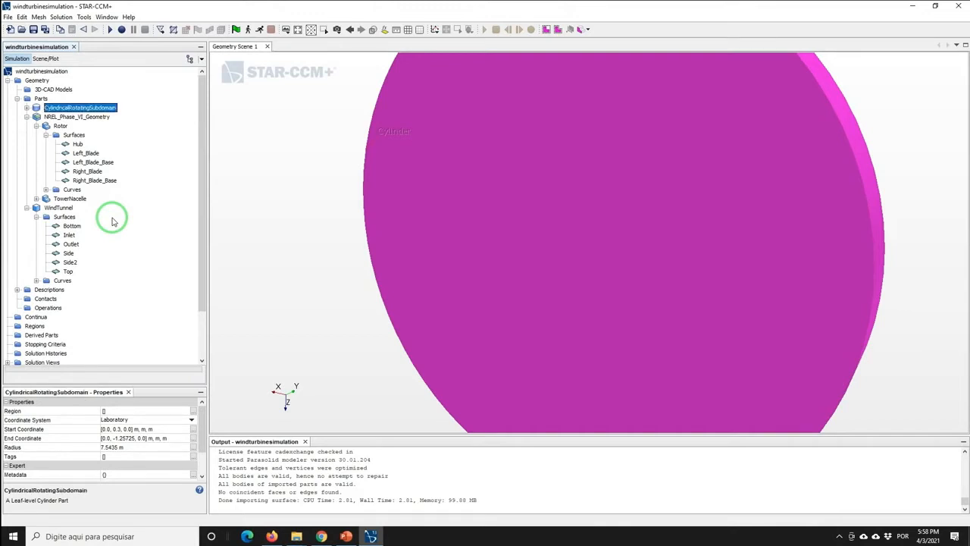
Rename the Cylinder Surface of the CylindricalRotatingSubdomain part as RotatingPart.
{"action": "left_click", "coordinate": [27, 109]}
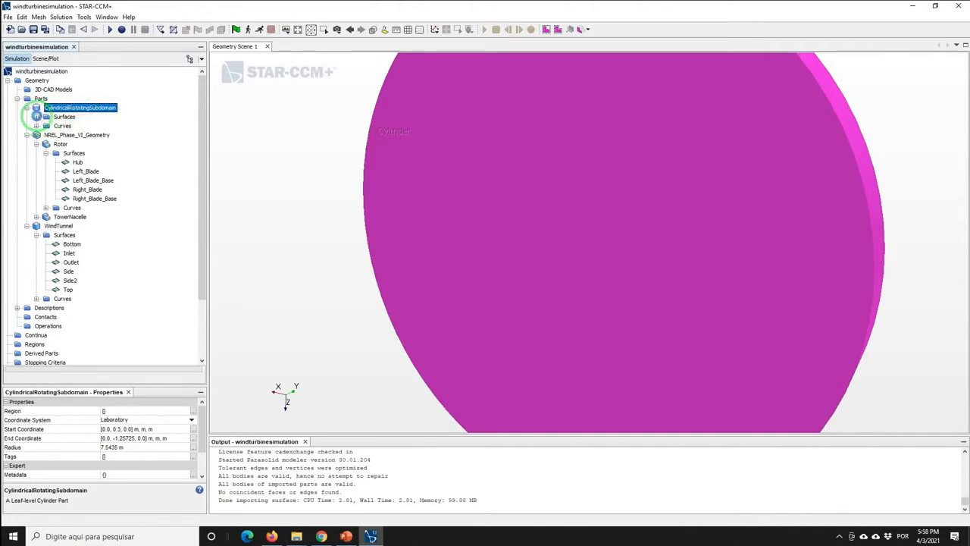
{"action": "left_click", "coordinate": [35, 117]}
{"action": "right_click", "coordinate": [70, 127]}
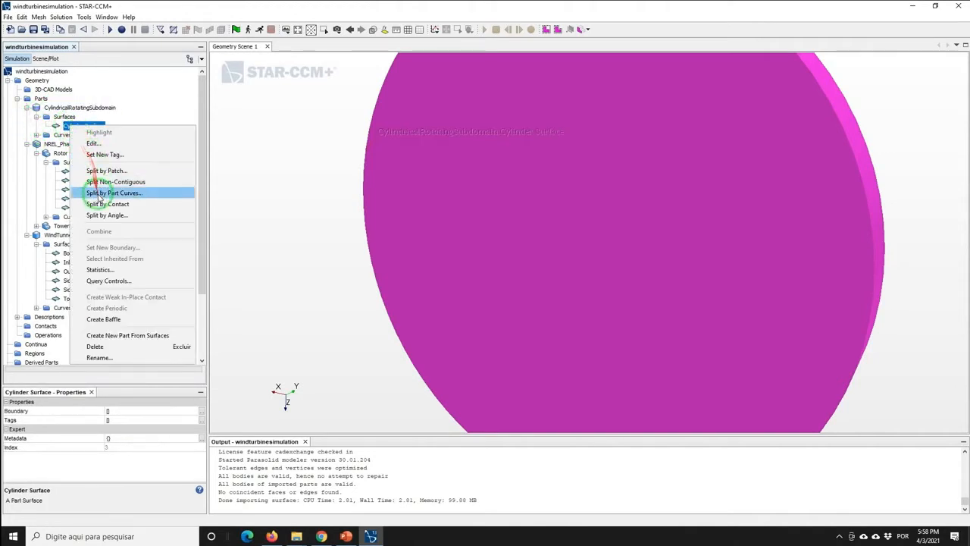
{"action": "left_click_drag", "start_coordinate": [88, 214], "coordinate": [125, 114]}
{"action": "left_click", "coordinate": [126, 115]}
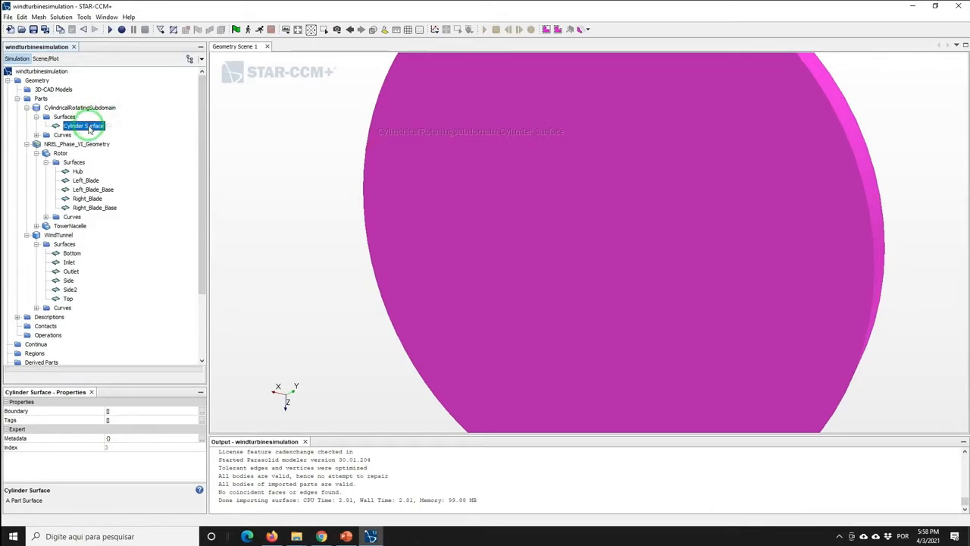
{"action": "right_click", "coordinate": [86, 127]}
{"action": "left_click", "coordinate": [114, 358]}
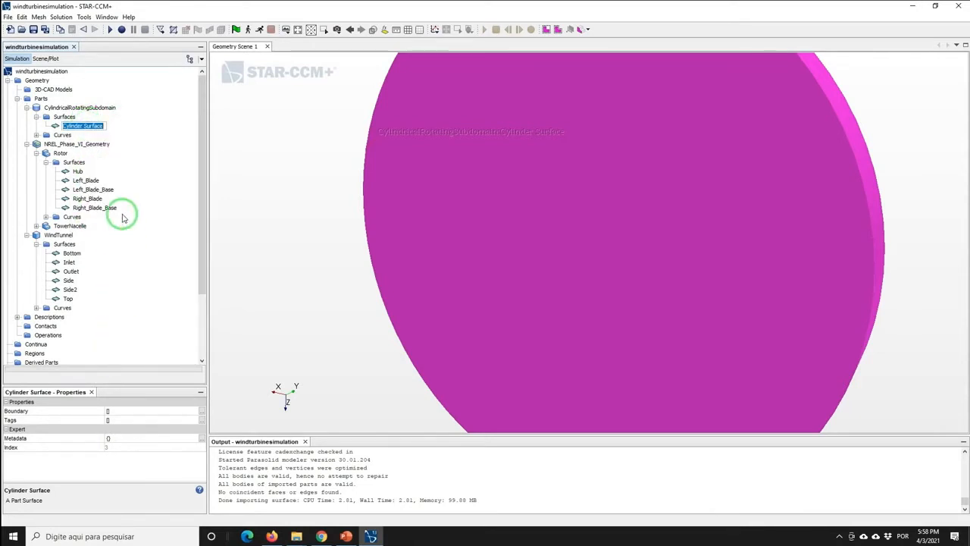
{"action": "type", "text": "RotatingPart"}
{"action": "key", "text": "Return"}
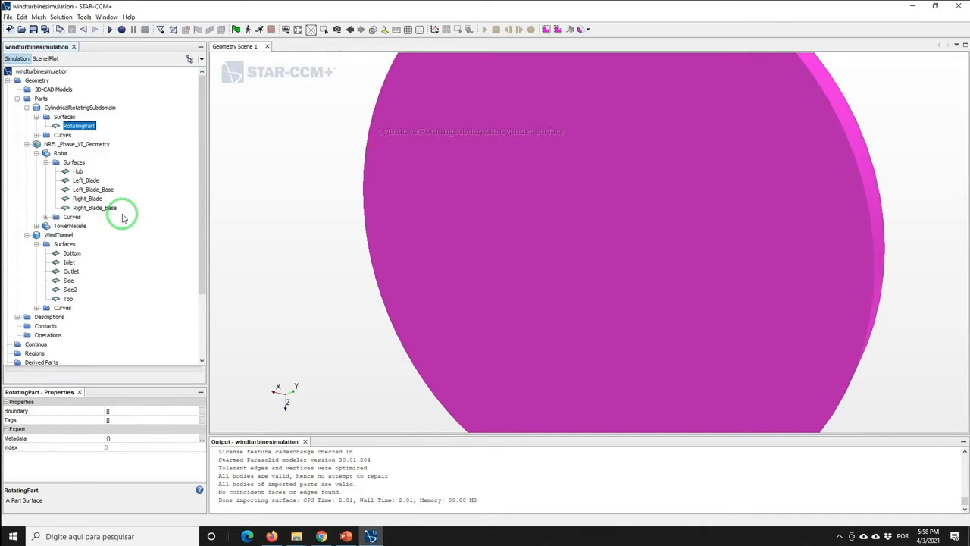
Subtract the CylindricalRotatingSubdomain part from WindTunnel with a Discrete Boolean, using WindTunnel as the target part.
{"action": "left_click", "coordinate": [310, 29]}
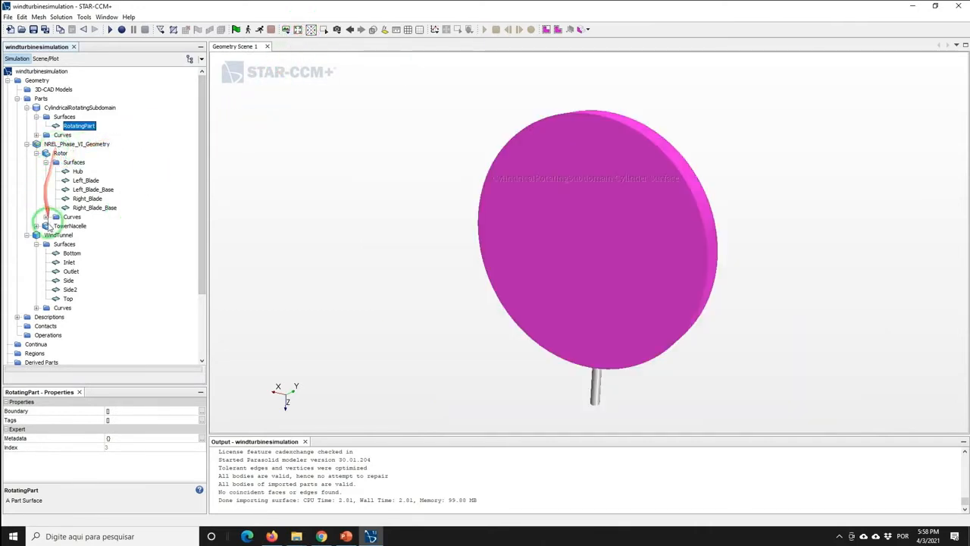
{"action": "left_click", "coordinate": [58, 235]}
{"action": "left_click", "coordinate": [294, 30]}
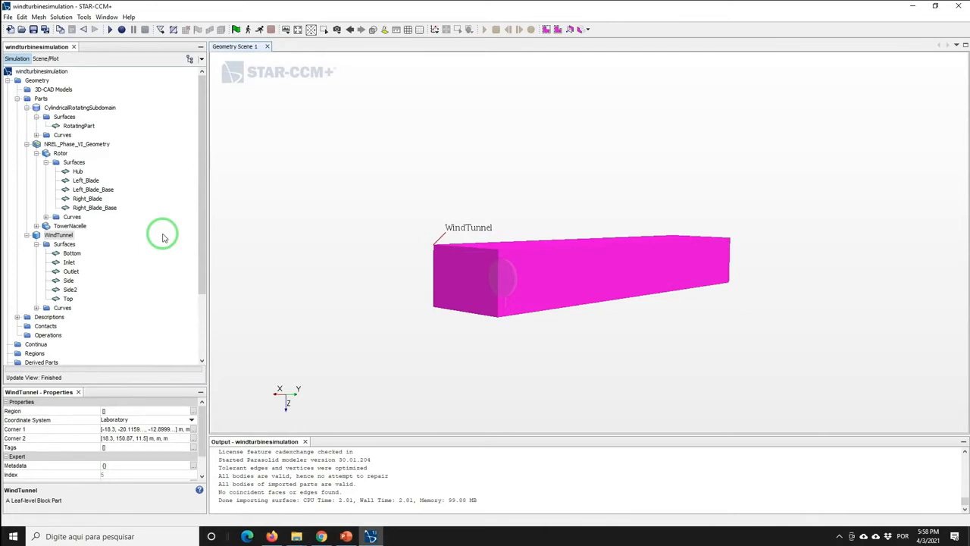
{"action": "left_click", "coordinate": [53, 112]}
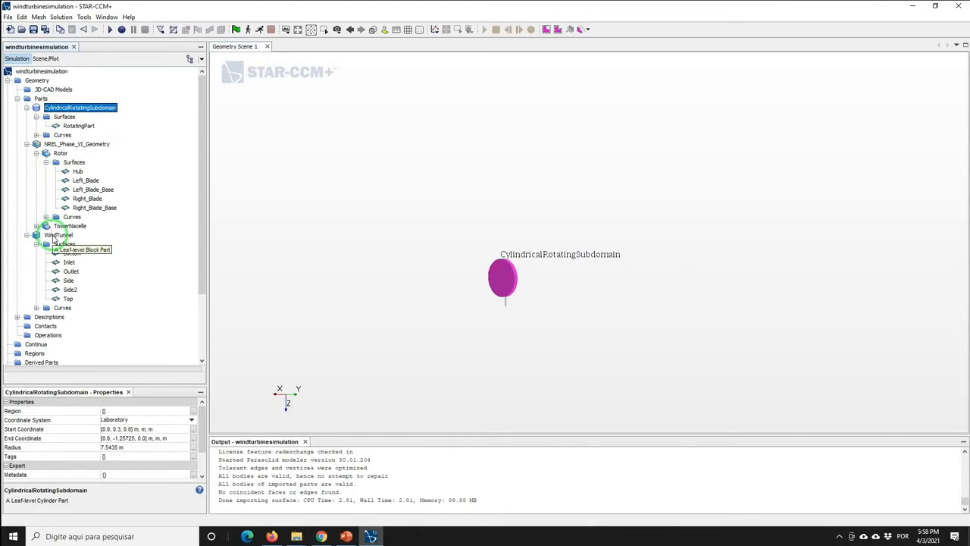
{"action": "left_click", "coordinate": [54, 236], "text": "ctrl"}
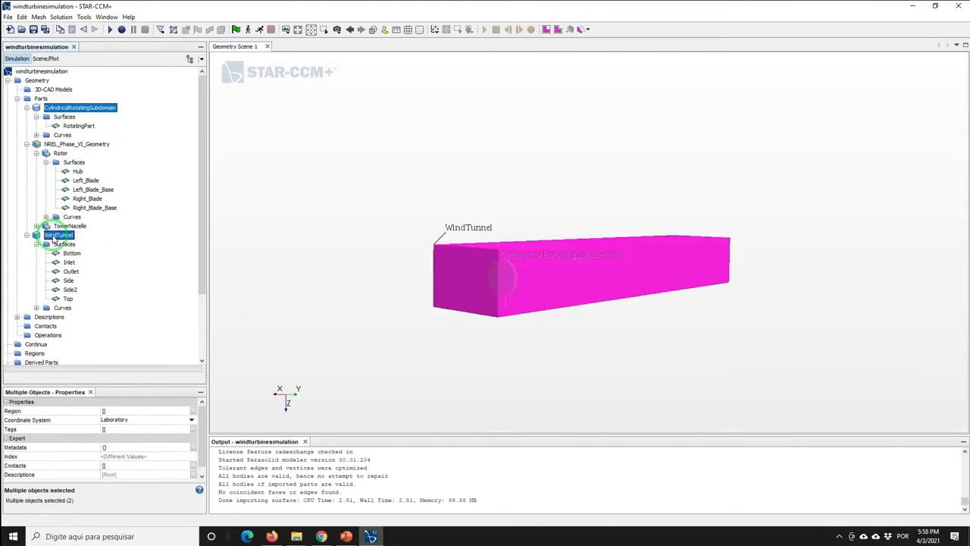
{"action": "right_click", "coordinate": [55, 237]}
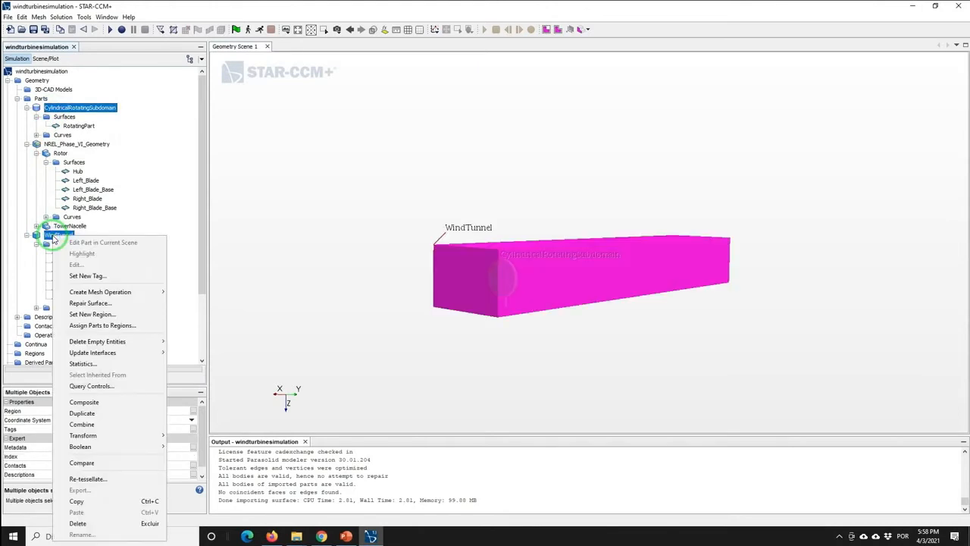
{"action": "mouse_move", "coordinate": [121, 446]}
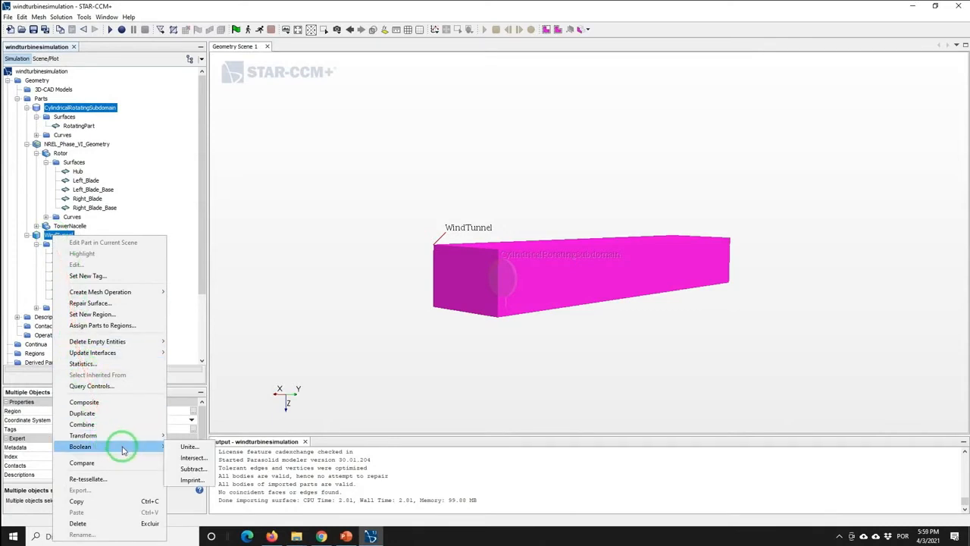
{"action": "left_click", "coordinate": [192, 468]}
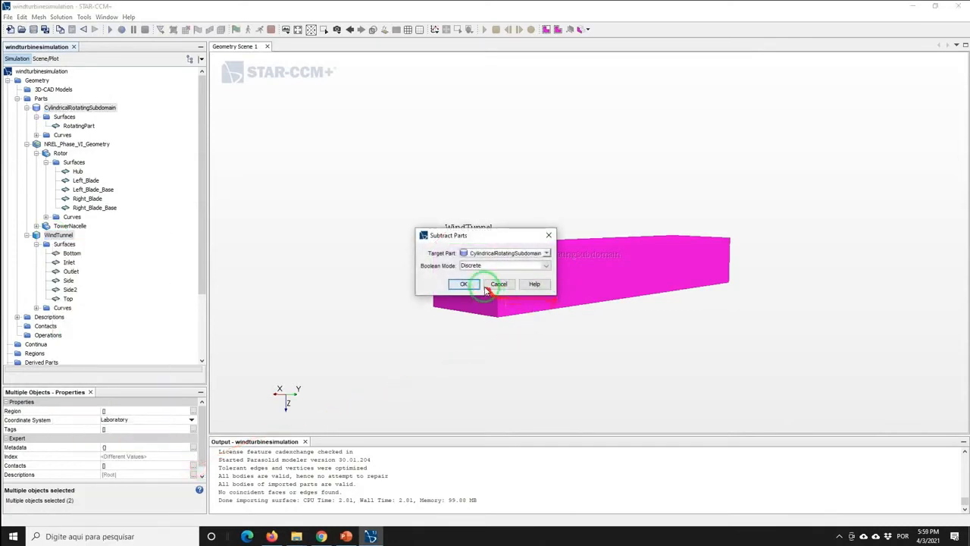
{"action": "left_click", "coordinate": [489, 252]}
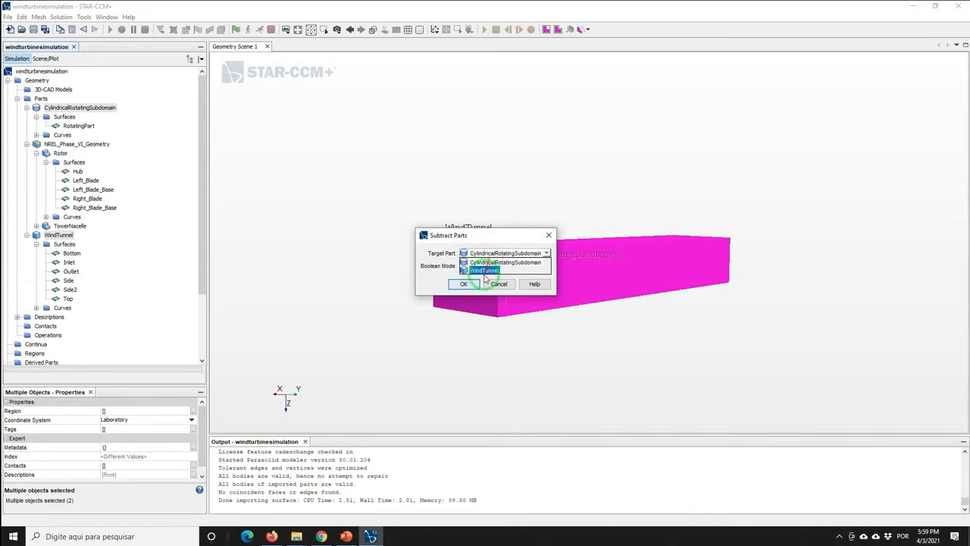
{"action": "left_click", "coordinate": [485, 272]}
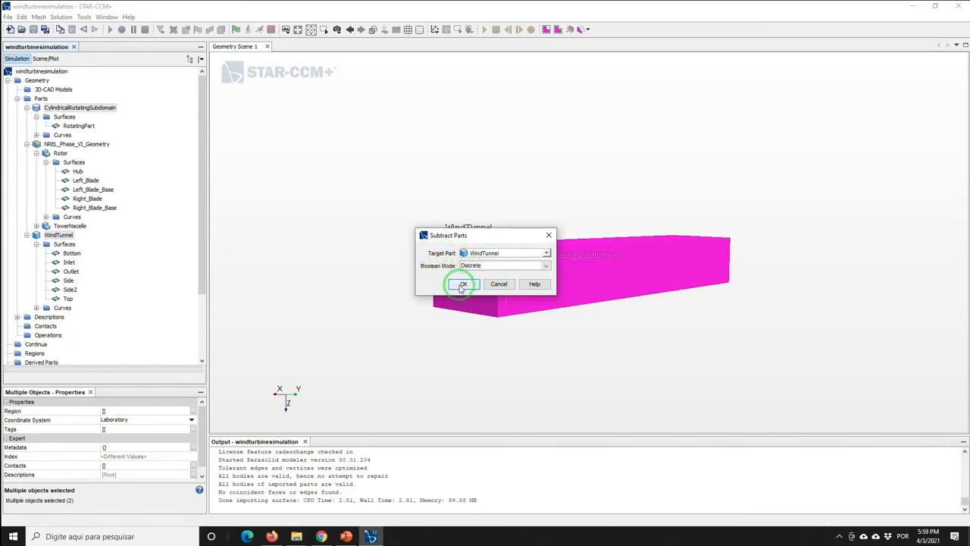
{"action": "left_click", "coordinate": [463, 284]}
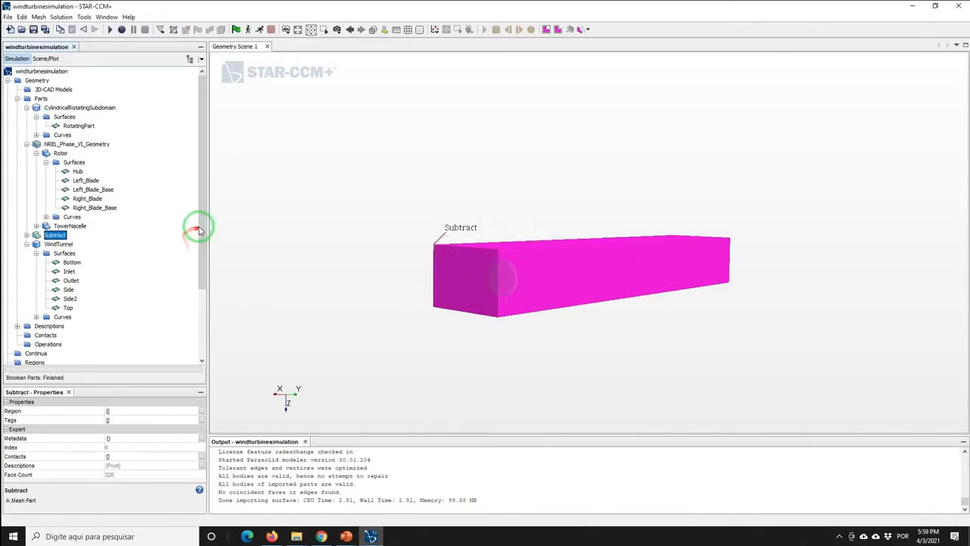
Subtract the TowerNacelle part from the Subtract part with a Boolean, using Subtract as the target part.
{"action": "left_click_drag", "start_coordinate": [199, 225], "coordinate": [203, 274]}
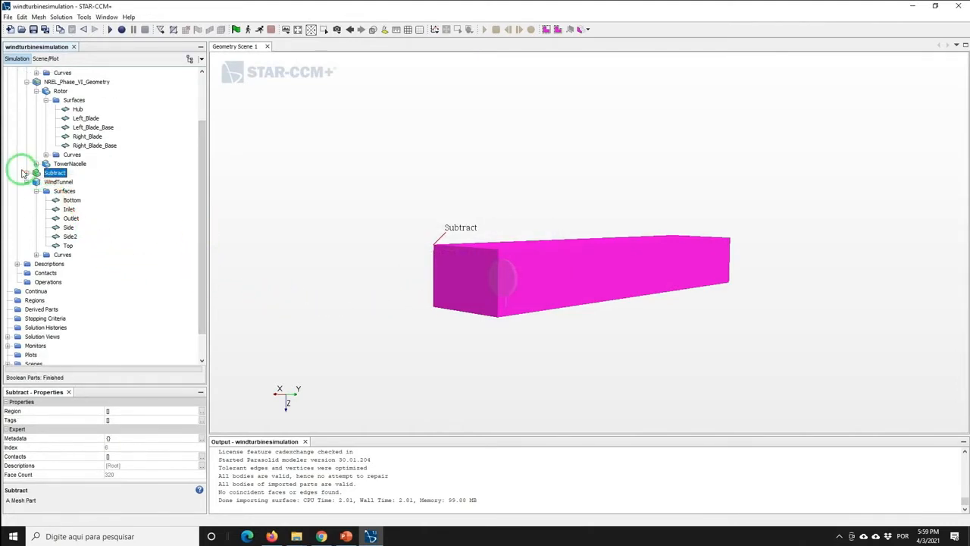
{"action": "left_click", "coordinate": [46, 174]}
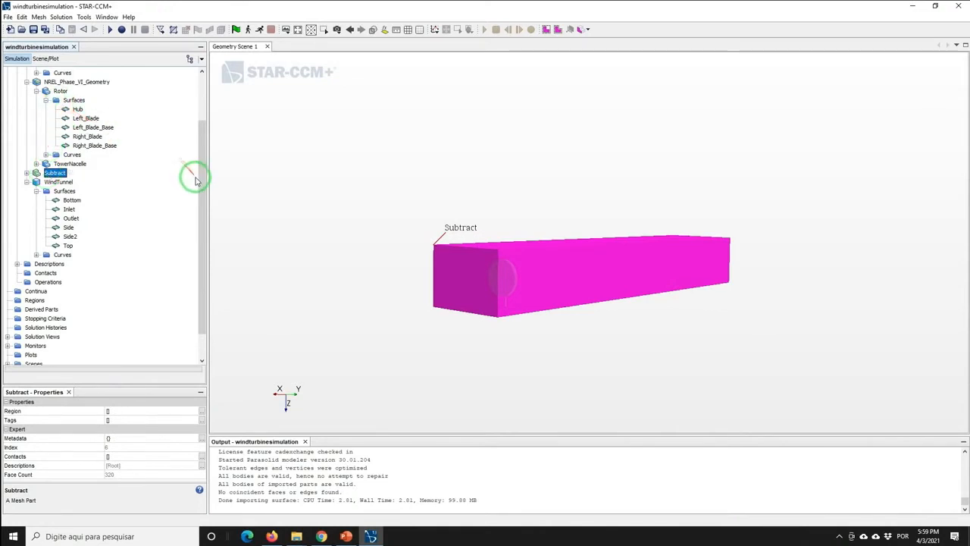
{"action": "left_click_drag", "start_coordinate": [195, 180], "coordinate": [195, 134]}
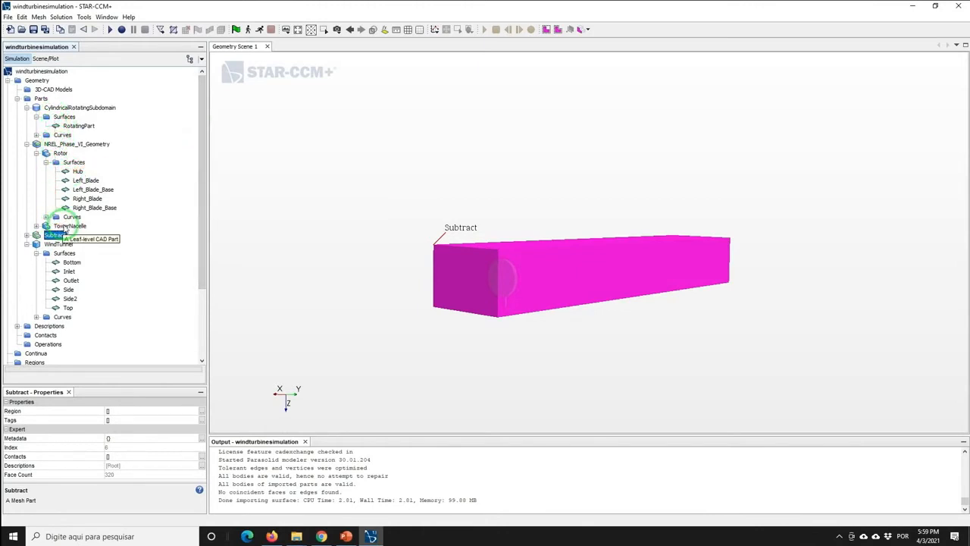
{"action": "left_click", "coordinate": [68, 226], "text": "ctrl"}
{"action": "right_click", "coordinate": [67, 226]}
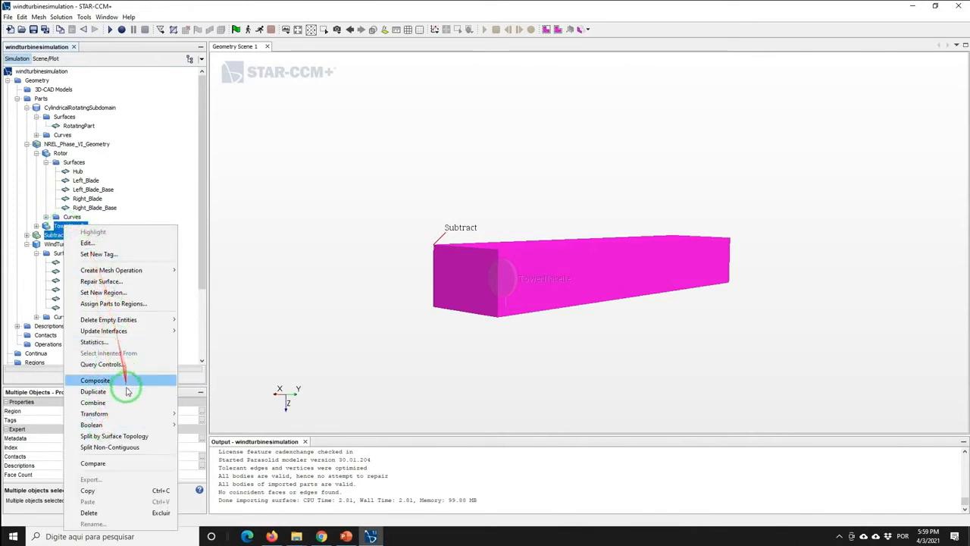
{"action": "mouse_move", "coordinate": [133, 424]}
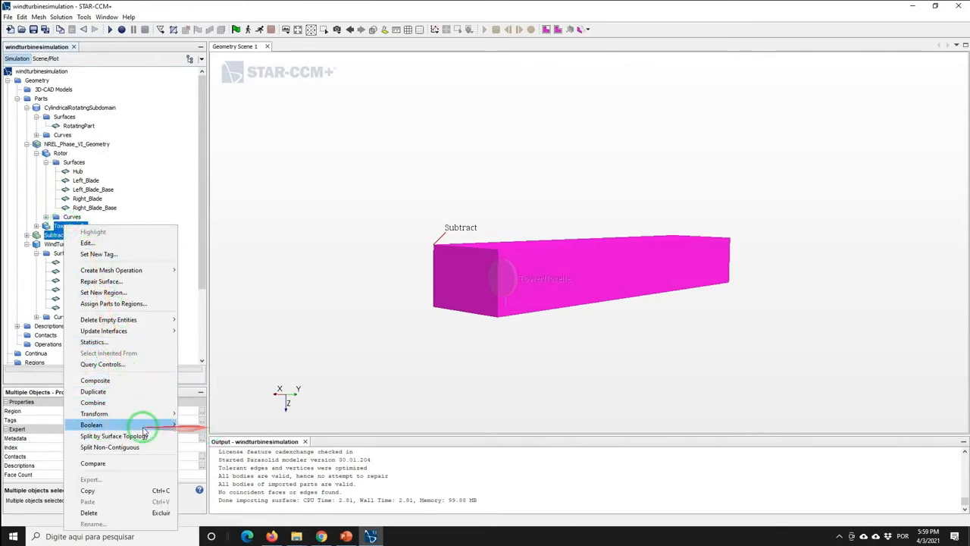
{"action": "left_click", "coordinate": [201, 446]}
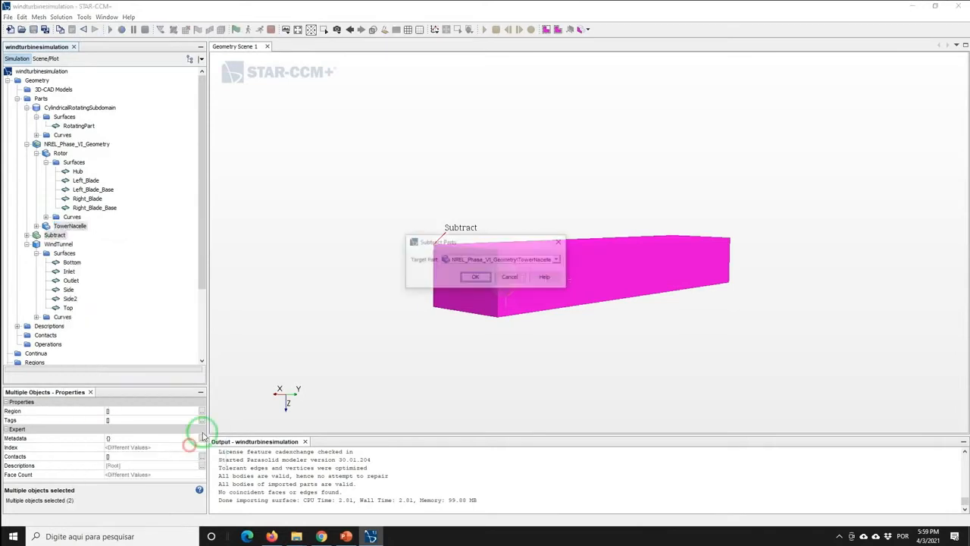
{"action": "left_click", "coordinate": [483, 260]}
{"action": "left_click", "coordinate": [455, 278]}
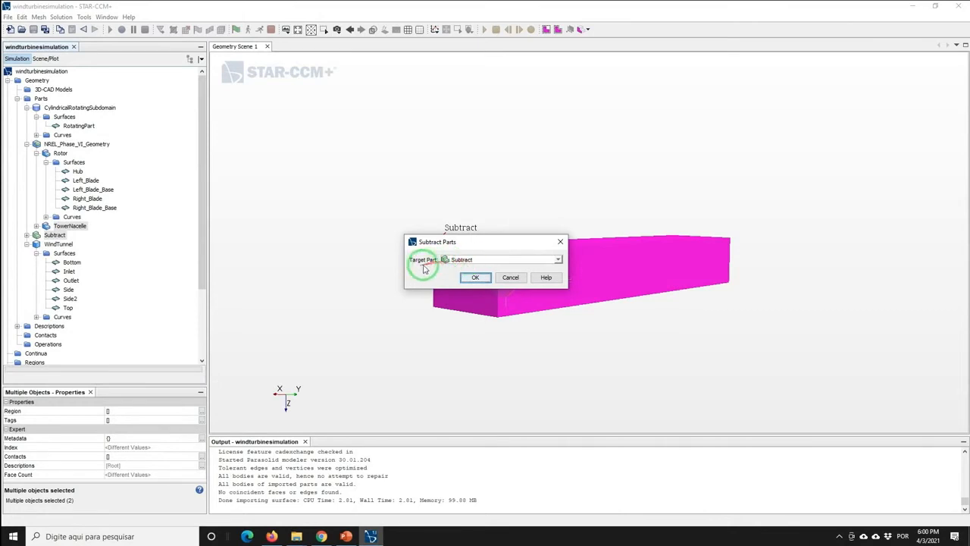
{"action": "left_click", "coordinate": [475, 277]}
Expand the surfaces of the new tunnel part made by subtracting TowerNacelle and rename the part as VirtualWindTunnel.
{"action": "left_click", "coordinate": [57, 244]}
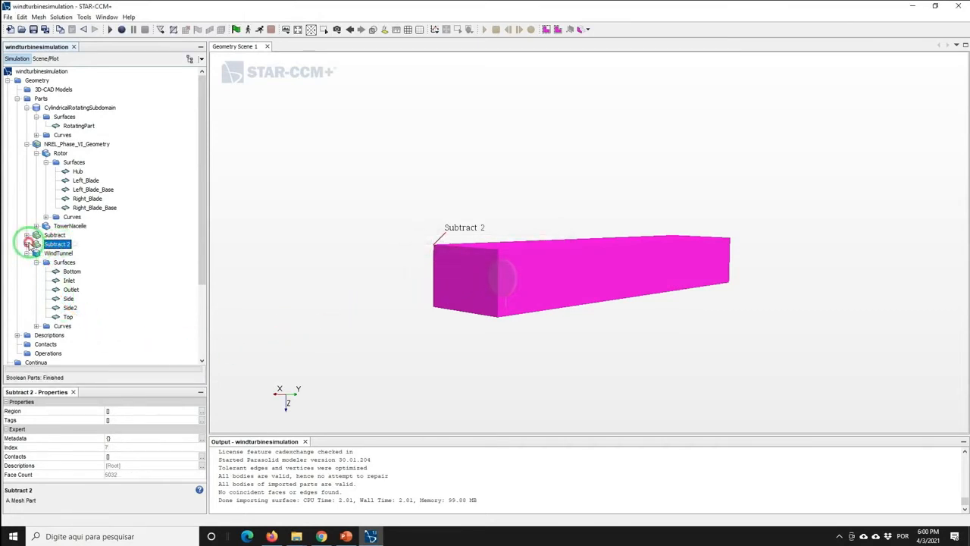
{"action": "left_click", "coordinate": [27, 245]}
{"action": "left_click", "coordinate": [36, 254]}
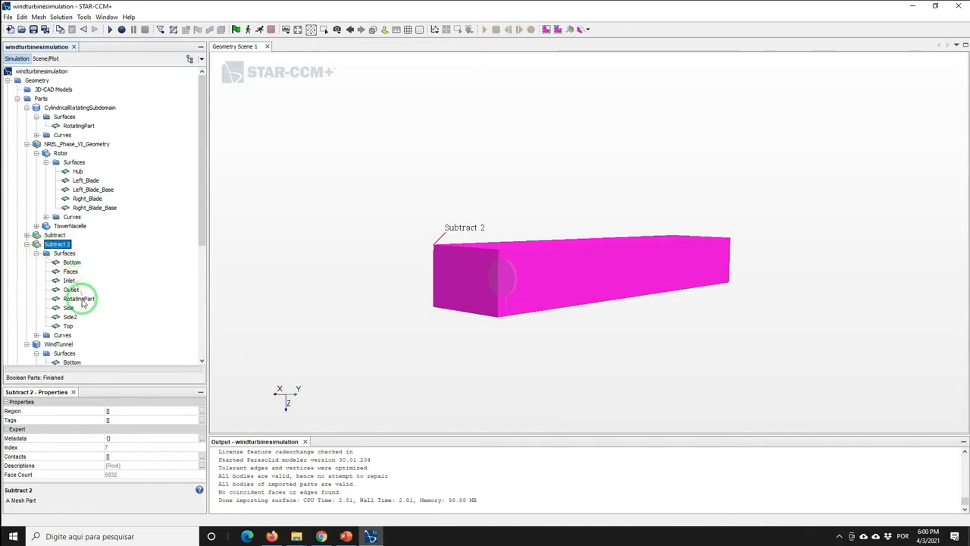
{"action": "left_click", "coordinate": [78, 299]}
{"action": "left_click", "coordinate": [54, 244]}
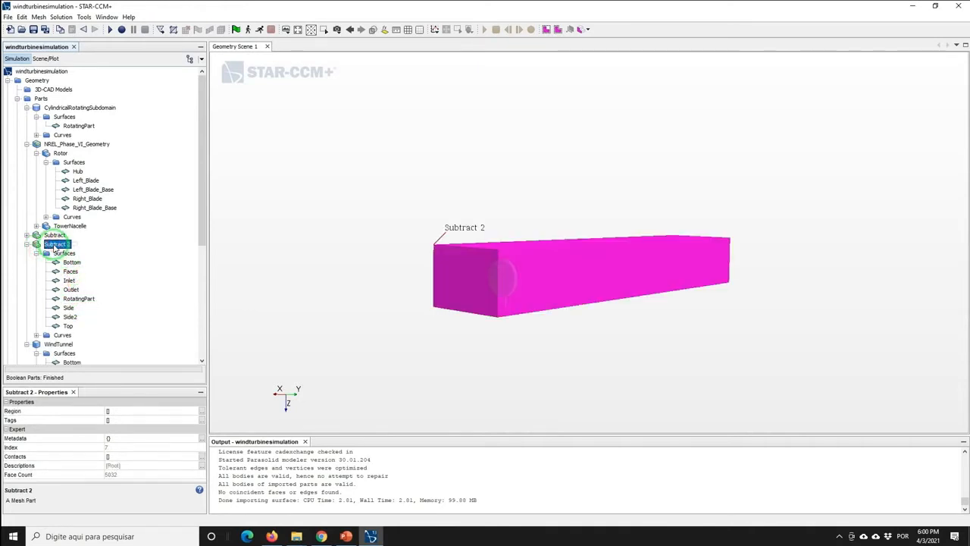
{"action": "right_click", "coordinate": [55, 246]}
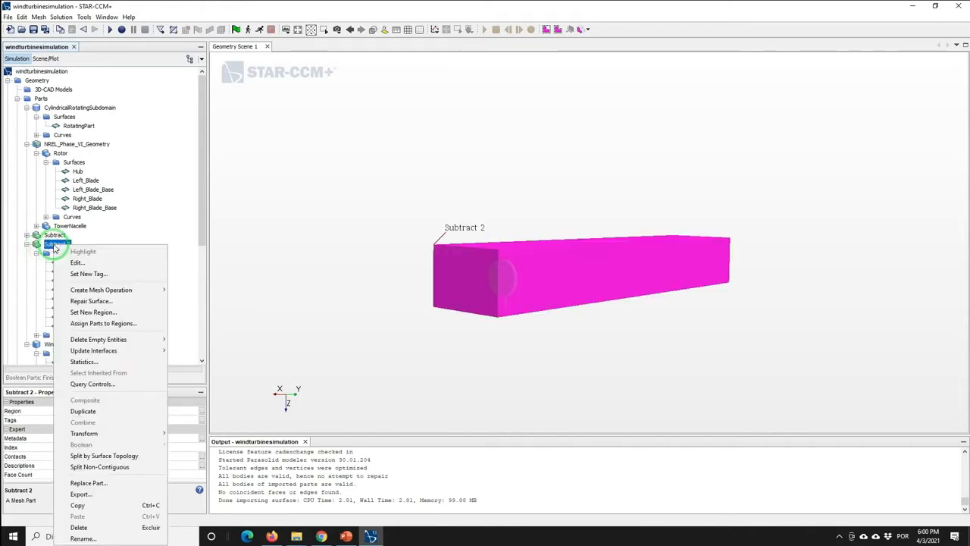
{"action": "left_click", "coordinate": [85, 537]}
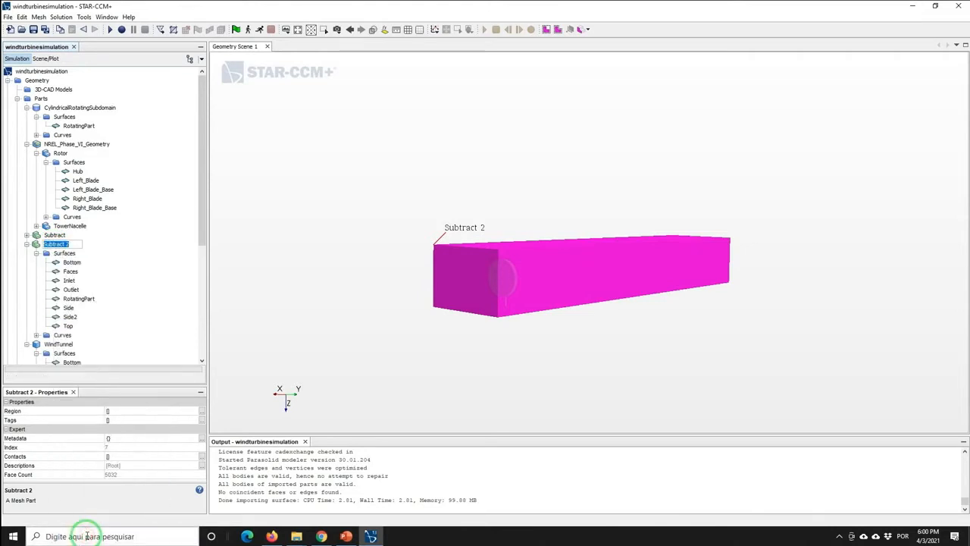
{"action": "type", "text": "V"}
{"action": "type", "text": "irtualWi"}
{"action": "type", "text": "ndTunnel"}
{"action": "key", "text": "Return"}
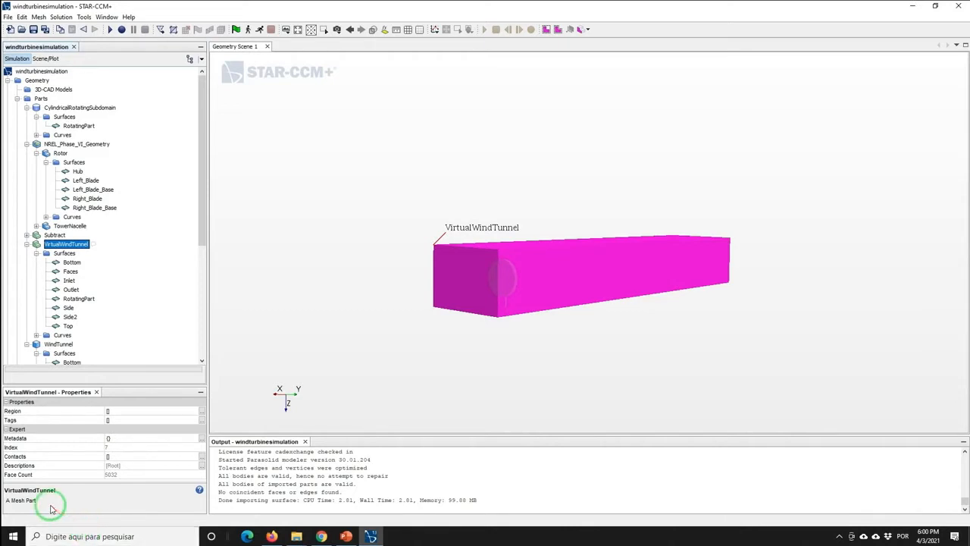
Subtract the Rotor part from CylindricalRotatingSubdomain with a Discrete Boolean, using CylindricalRotatingSubdomain as the target part.
{"action": "left_click", "coordinate": [60, 153]}
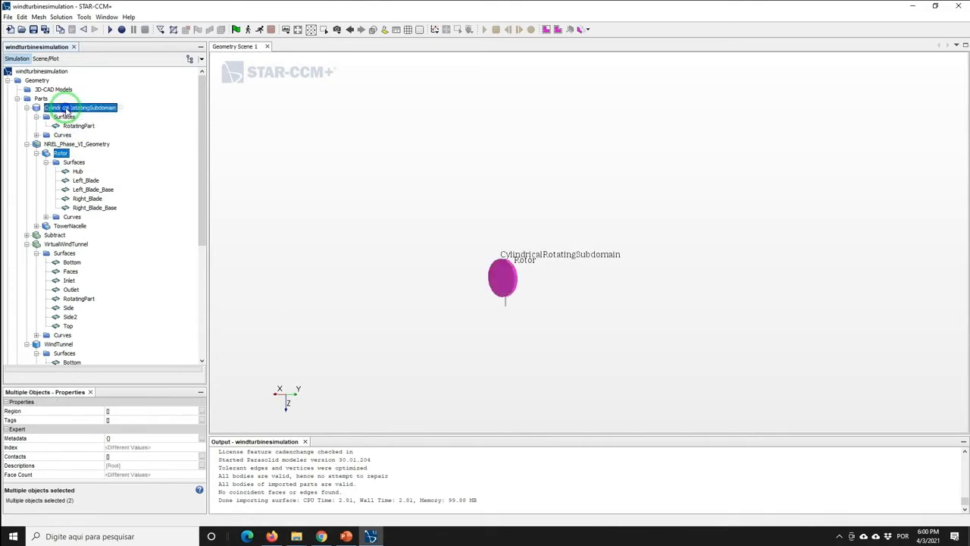
{"action": "right_click", "coordinate": [67, 112]}
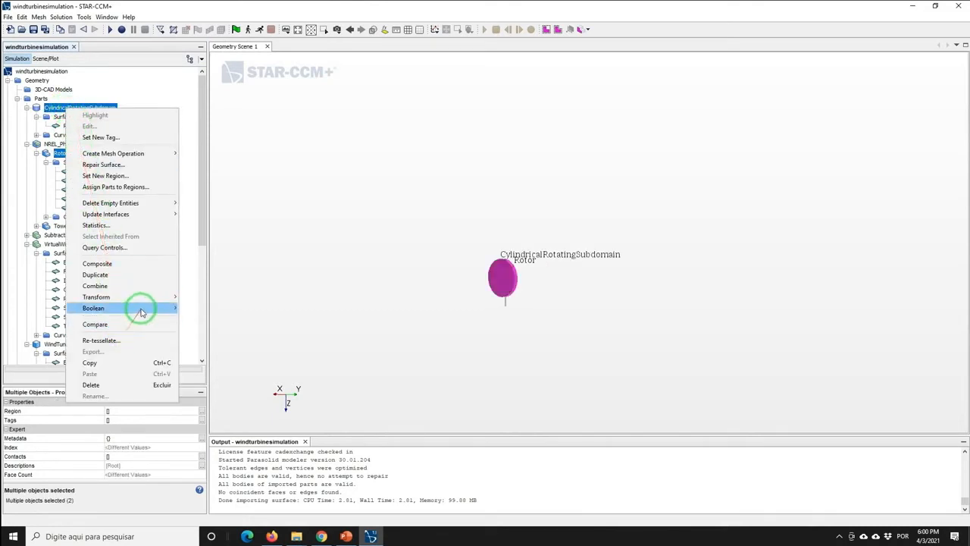
{"action": "mouse_move", "coordinate": [141, 312]}
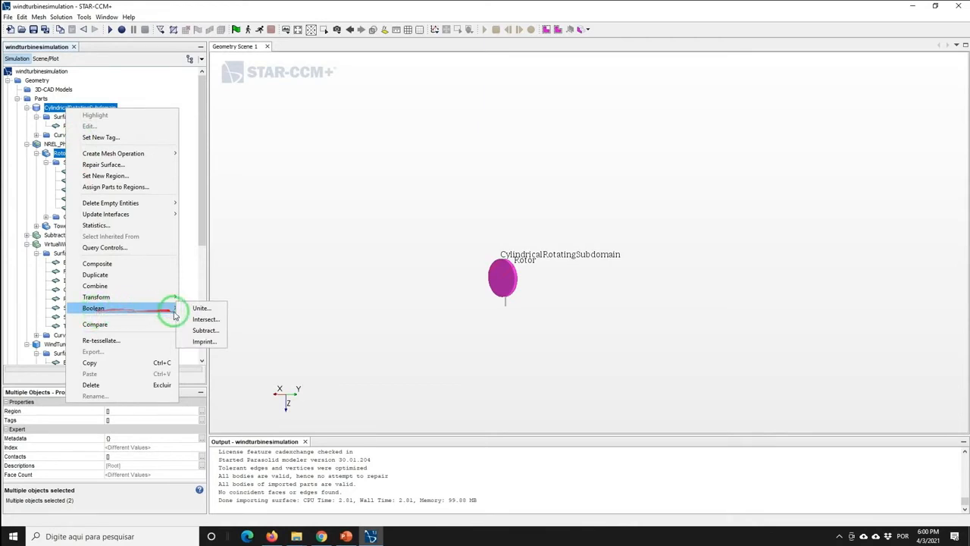
{"action": "left_click", "coordinate": [205, 330]}
{"action": "left_click", "coordinate": [485, 253]}
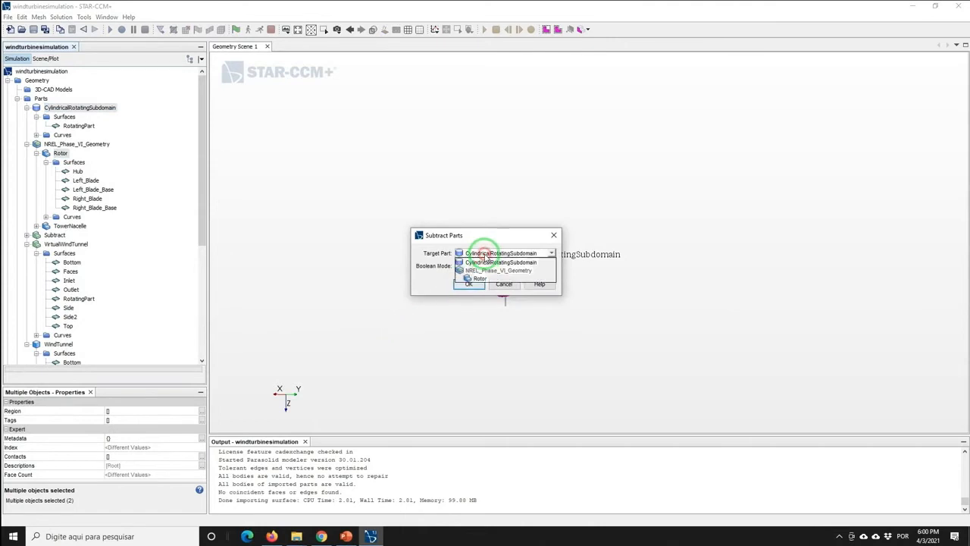
{"action": "left_click", "coordinate": [482, 262]}
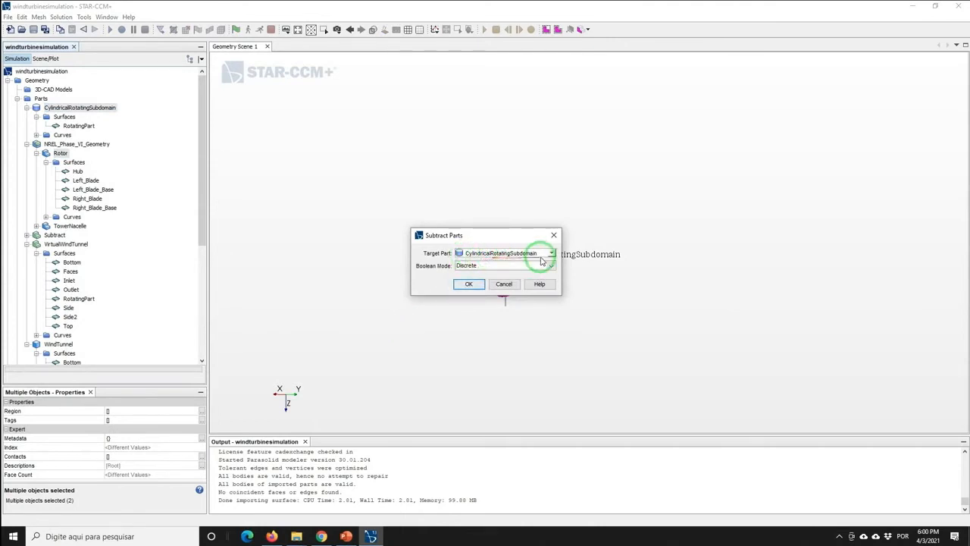
{"action": "left_click", "coordinate": [465, 285]}
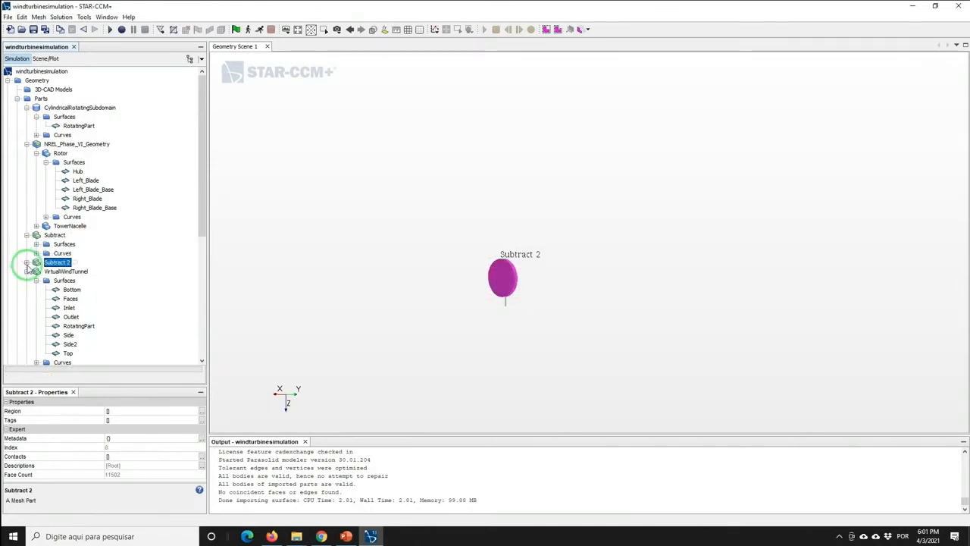
Rename the part made by subtracting the Rotor from the cylinder as VirtualRotatingSubdomain.
{"action": "left_click", "coordinate": [27, 262]}
{"action": "right_click", "coordinate": [55, 262]}
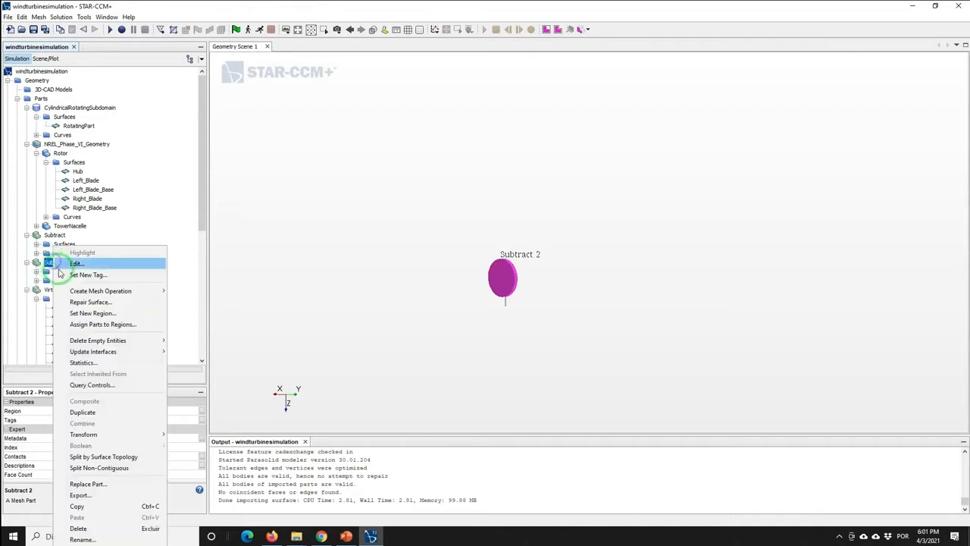
{"action": "left_click", "coordinate": [115, 533]}
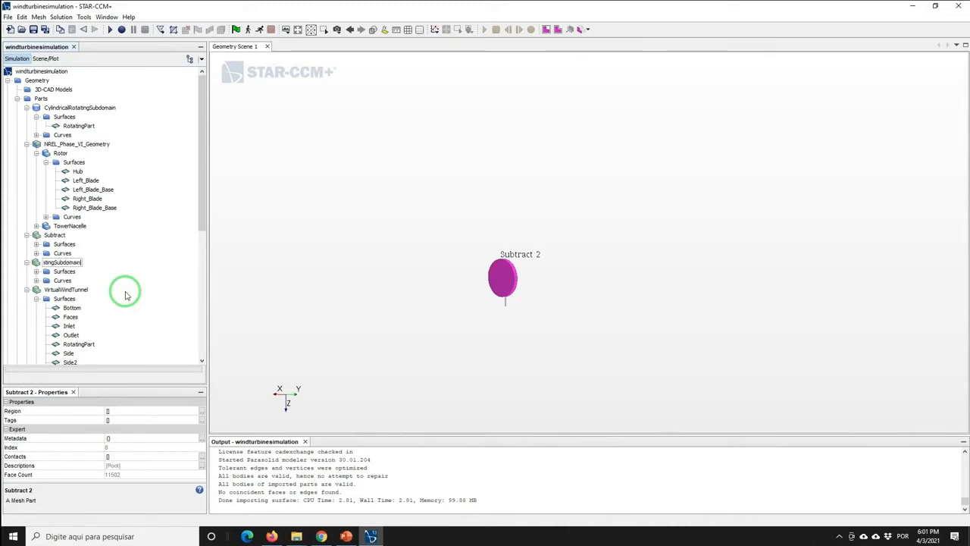
{"action": "key", "text": "Return"}
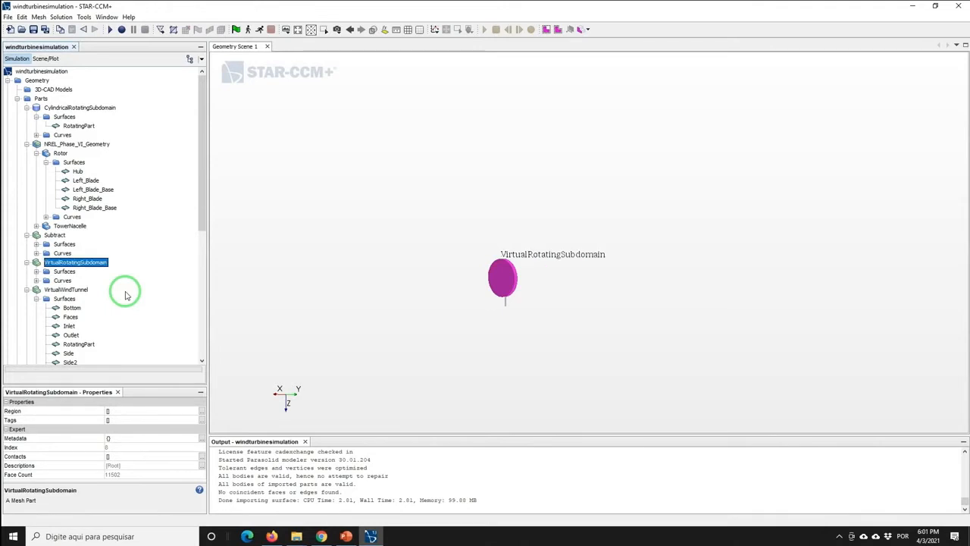
Check the surfaces of the VirtualRotatingSubdomain part by highlighting the hub, blade and rotating surfaces one after another.
{"action": "left_click", "coordinate": [37, 271]}
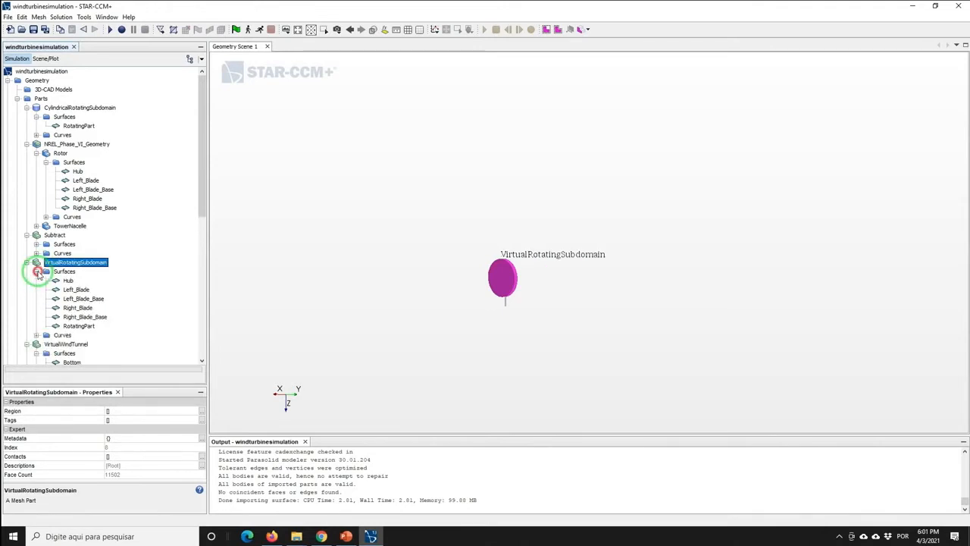
{"action": "left_click", "coordinate": [53, 281]}
{"action": "left_click", "coordinate": [67, 289]}
{"action": "left_click", "coordinate": [72, 299]}
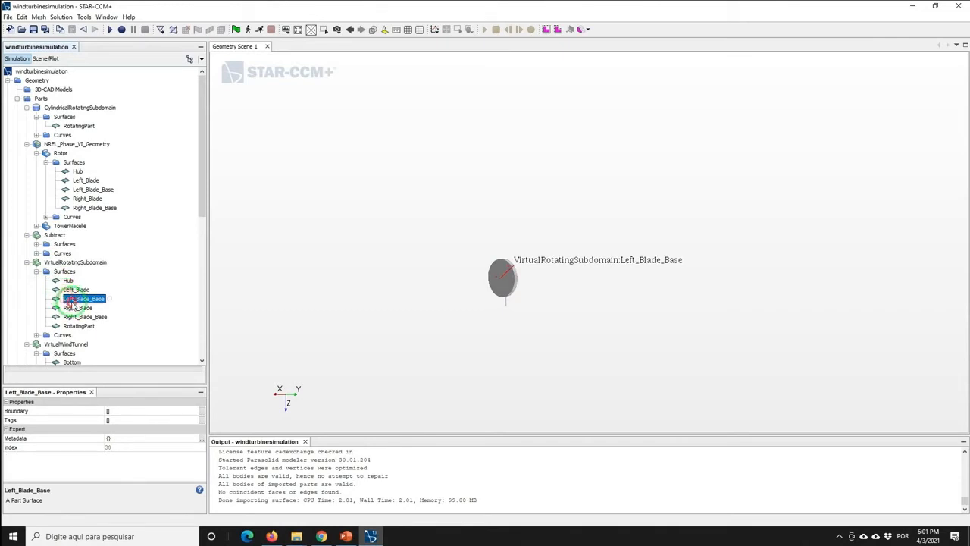
{"action": "left_click", "coordinate": [76, 317]}
{"action": "left_click", "coordinate": [76, 326]}
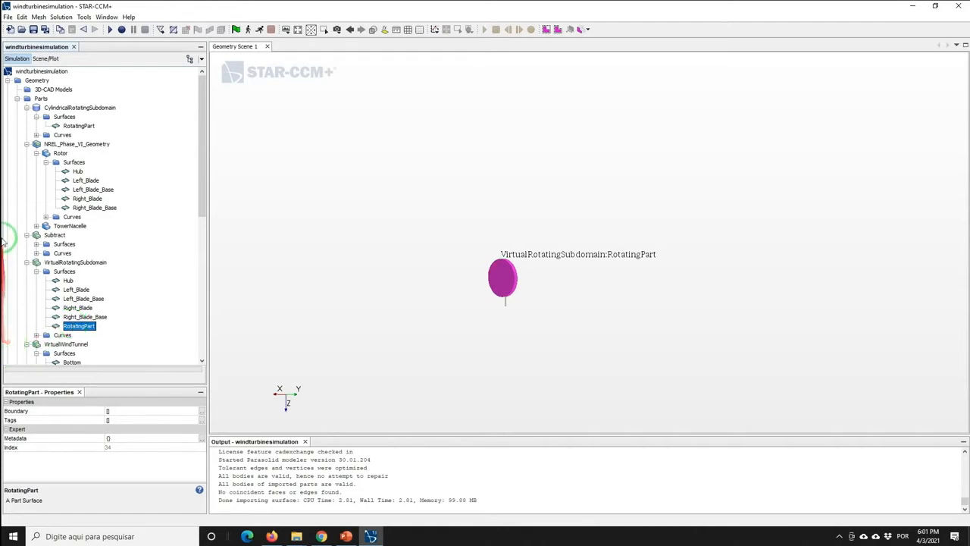
Hide all parts in Geometry Scene 1.
{"action": "left_click_drag", "start_coordinate": [4, 206], "coordinate": [100, 303]}
{"action": "right_click", "coordinate": [282, 160]}
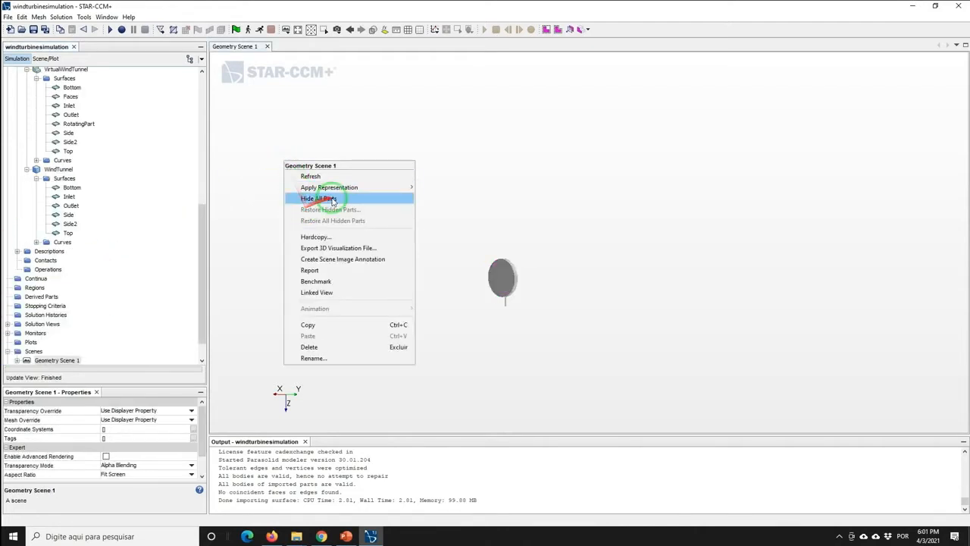
{"action": "left_click", "coordinate": [332, 198]}
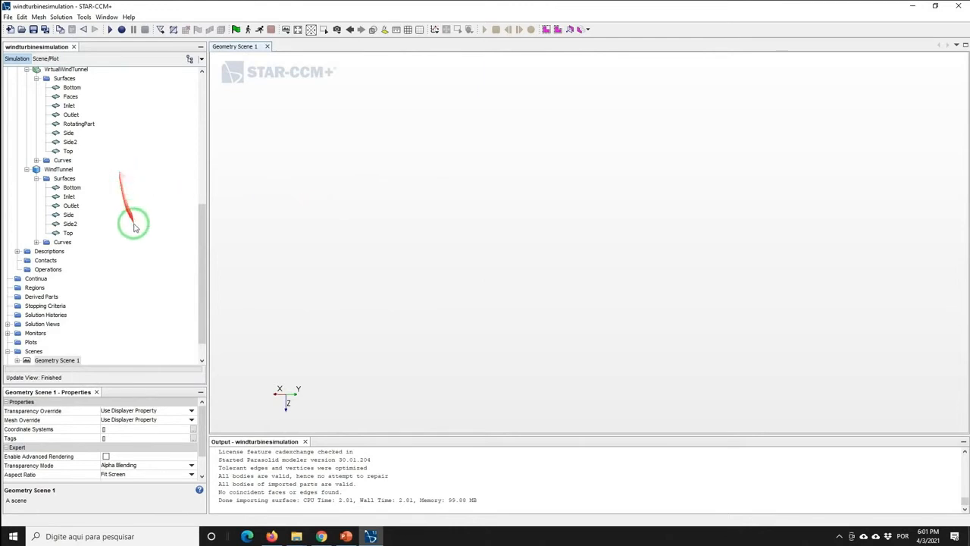
Add the VirtualRotatingSubdomain and VirtualWindTunnel parts to the Geometry 1 displayer of the scene and make the scene transparent.
{"action": "left_click", "coordinate": [26, 169]}
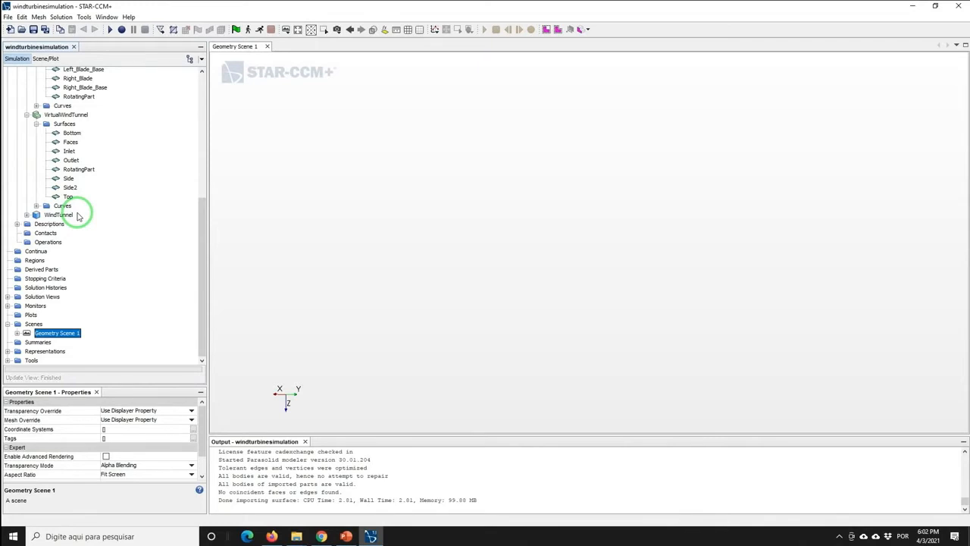
{"action": "left_click", "coordinate": [27, 114]}
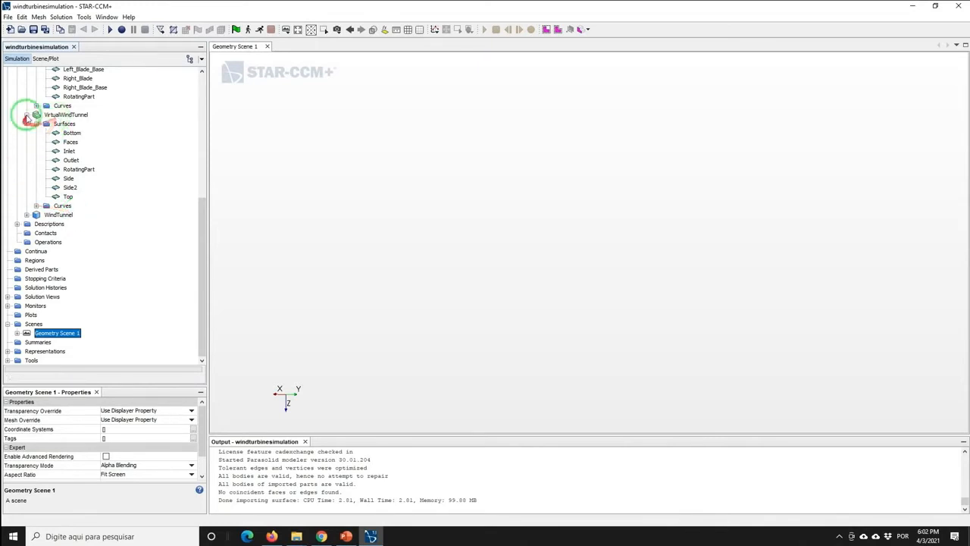
{"action": "left_click", "coordinate": [63, 124]}
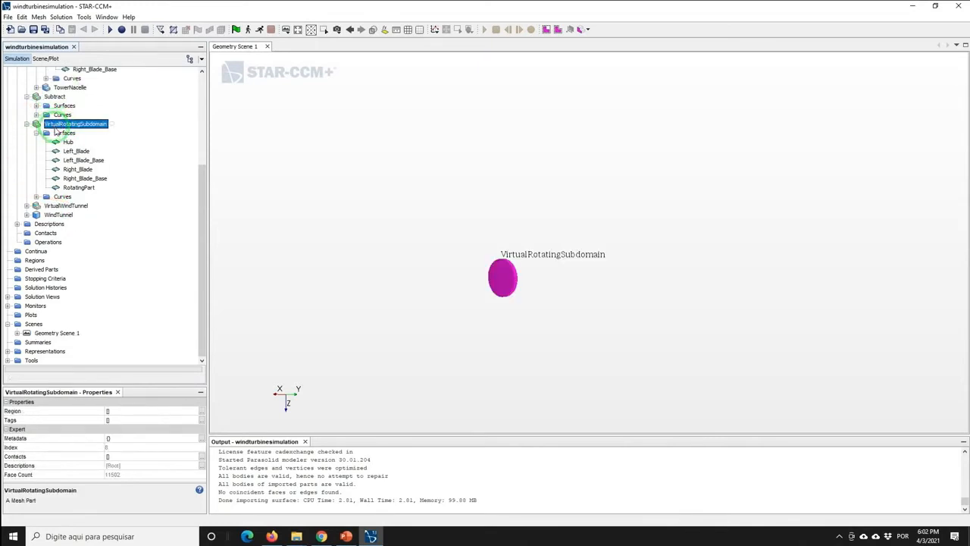
{"action": "left_click", "coordinate": [28, 124]}
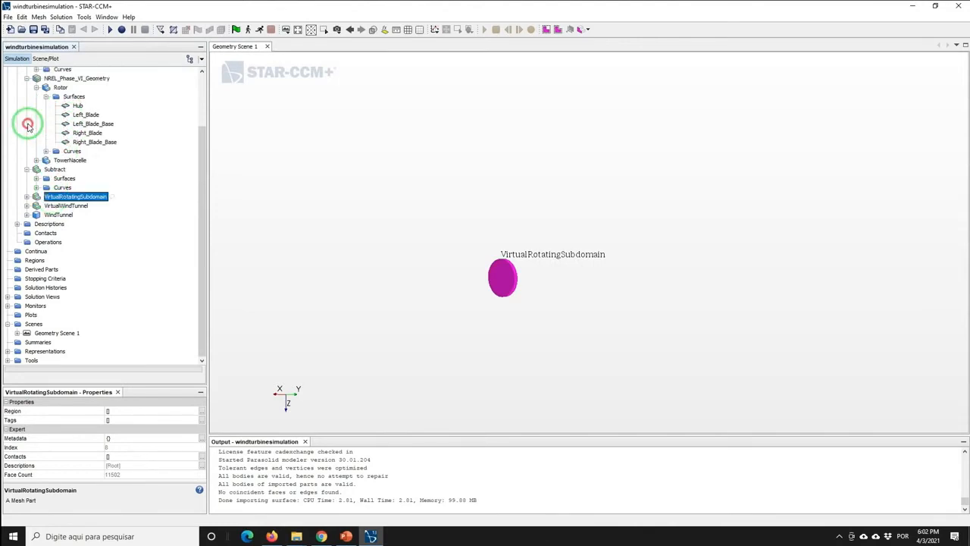
{"action": "left_click", "coordinate": [56, 206]}
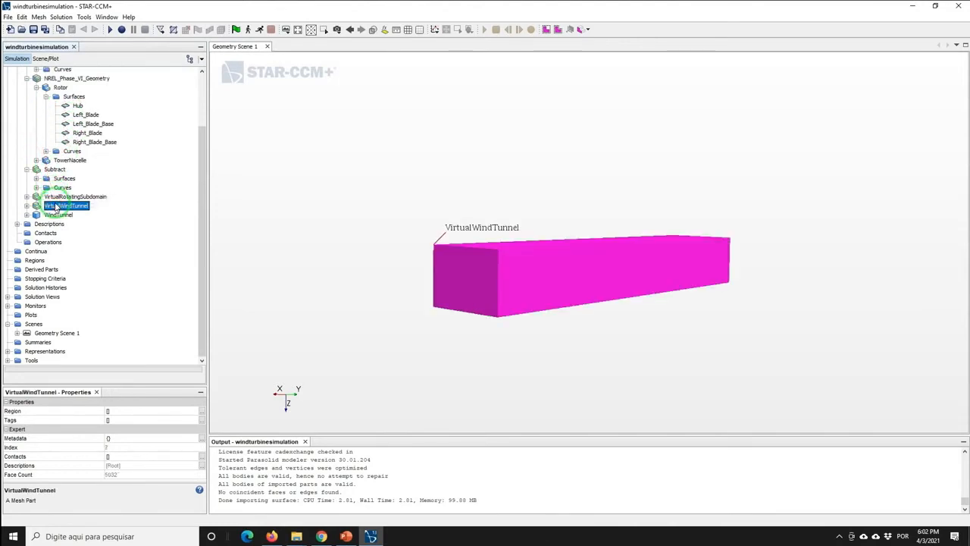
{"action": "left_click", "coordinate": [59, 196], "text": "ctrl"}
{"action": "left_click_drag", "start_coordinate": [59, 197], "coordinate": [368, 221]}
{"action": "mouse_move", "coordinate": [409, 230]}
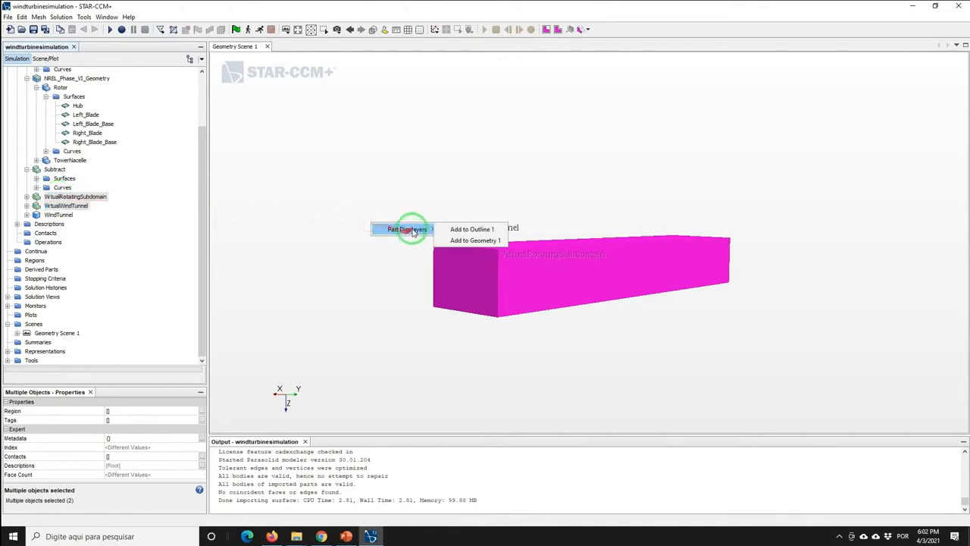
{"action": "left_click", "coordinate": [475, 240]}
{"action": "left_click_drag", "start_coordinate": [377, 304], "coordinate": [344, 308]}
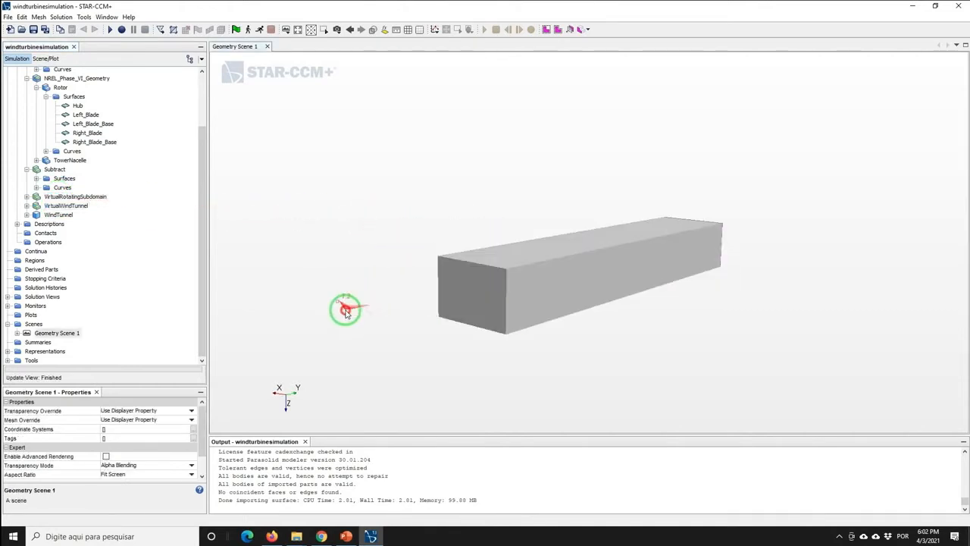
{"action": "left_click", "coordinate": [372, 30]}
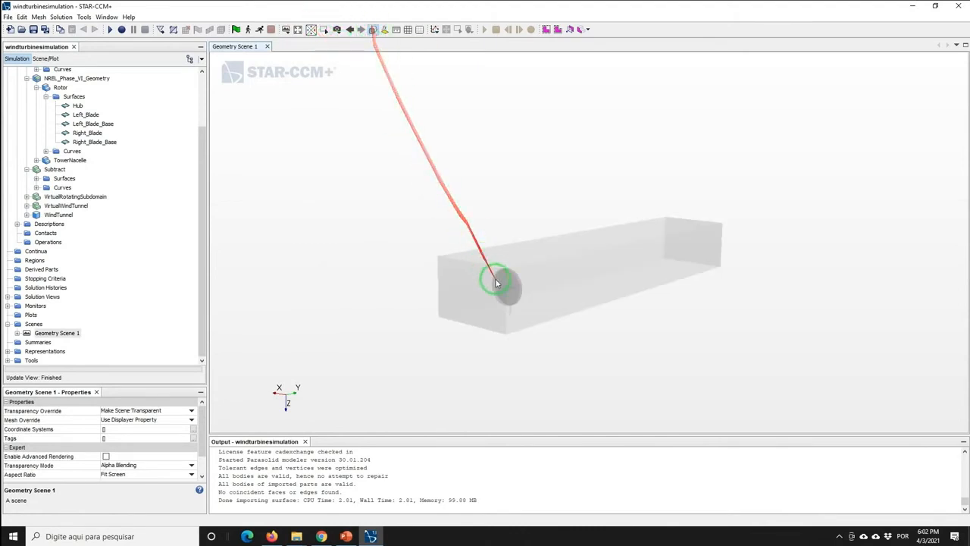
Assign the VirtualRotatingSubdomain part to its own region, with a boundary for each part surface and no interfaces created from contacts.
{"action": "left_click_drag", "start_coordinate": [496, 283], "coordinate": [590, 272]}
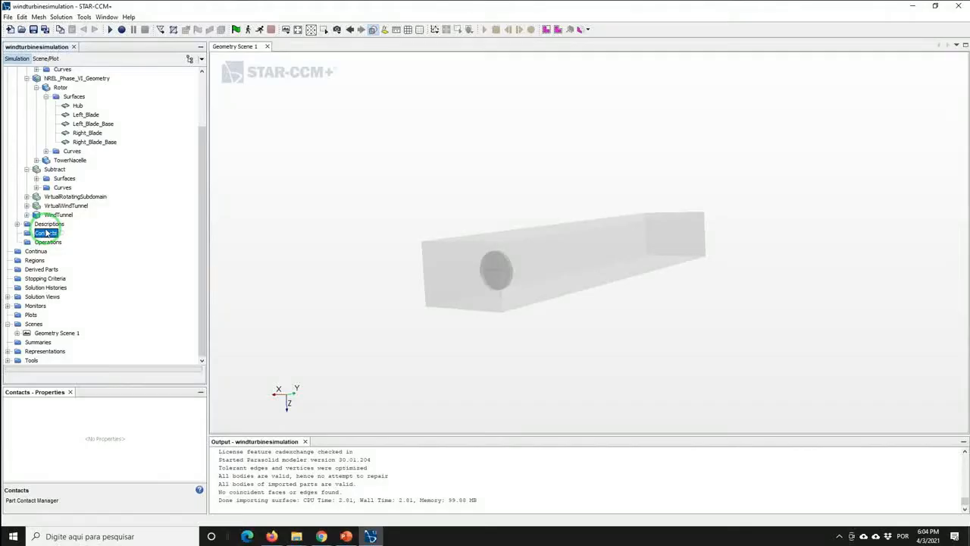
{"action": "left_click", "coordinate": [45, 232]}
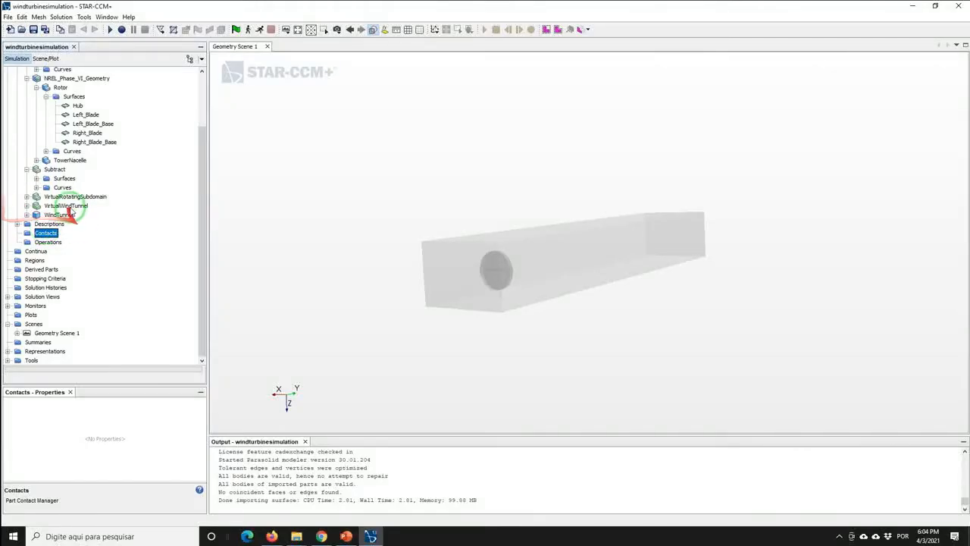
{"action": "left_click", "coordinate": [70, 197]}
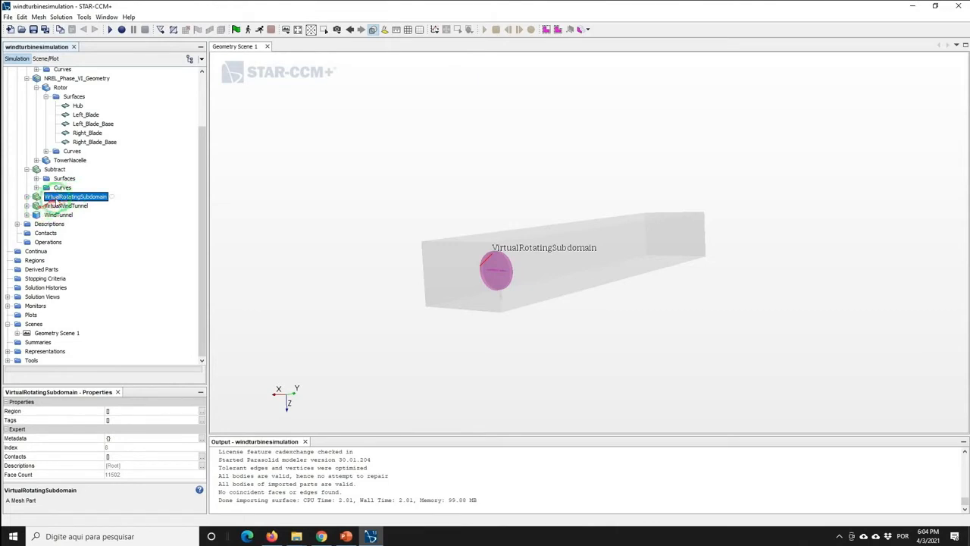
{"action": "right_click", "coordinate": [63, 198]}
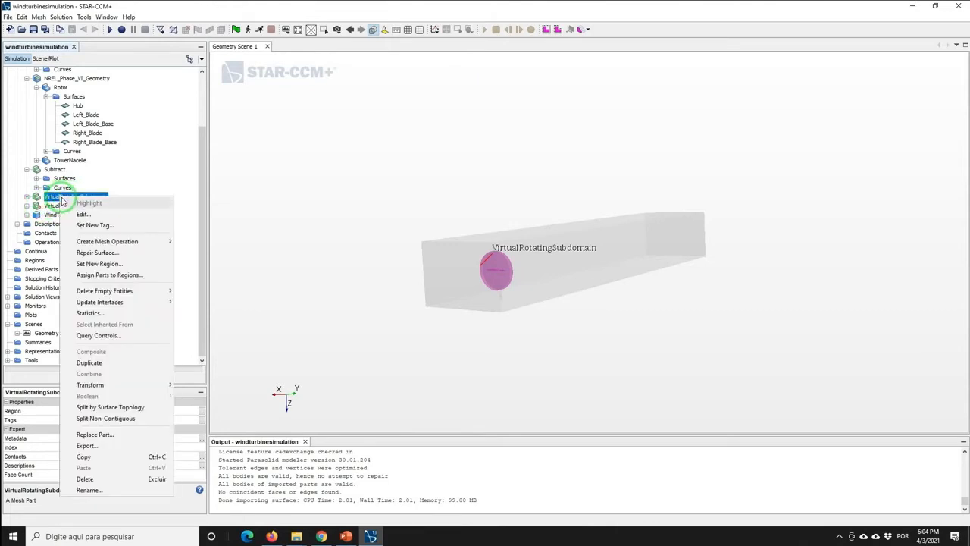
{"action": "left_click", "coordinate": [99, 274]}
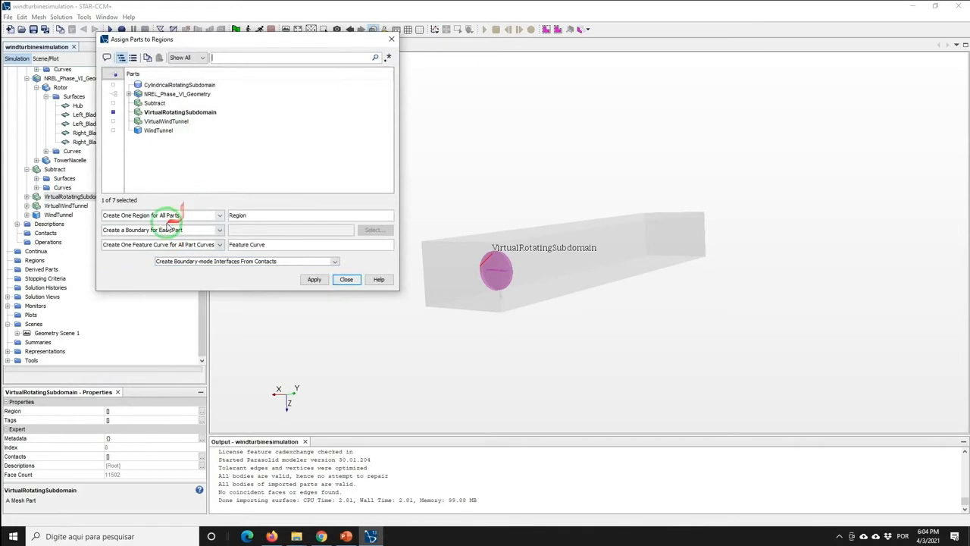
{"action": "left_click", "coordinate": [163, 216]}
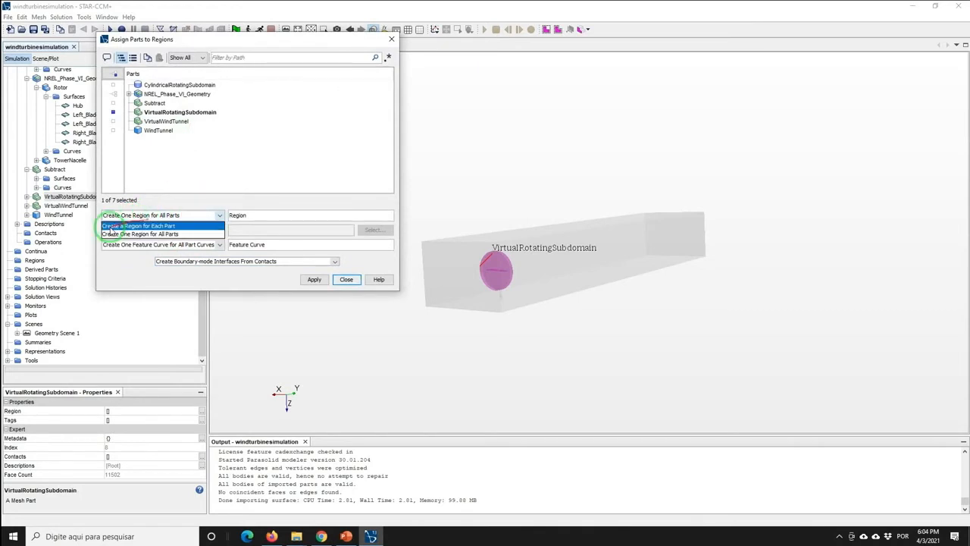
{"action": "left_click", "coordinate": [161, 226]}
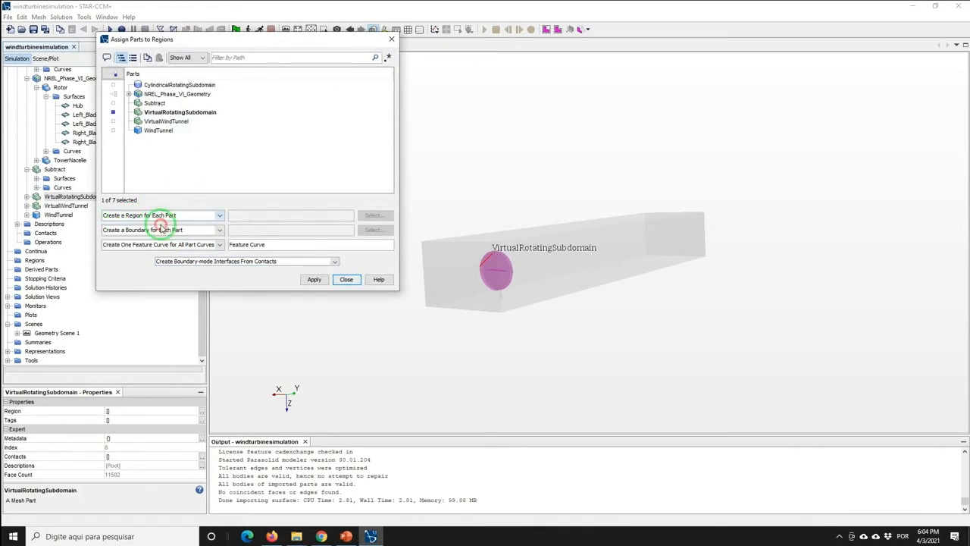
{"action": "left_click", "coordinate": [146, 229]}
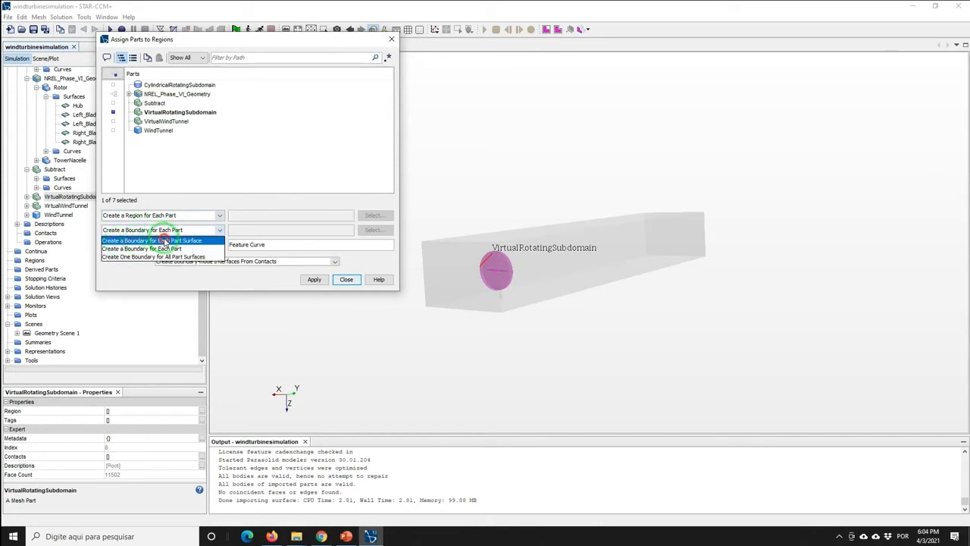
{"action": "left_click", "coordinate": [165, 240]}
{"action": "left_click", "coordinate": [182, 261]}
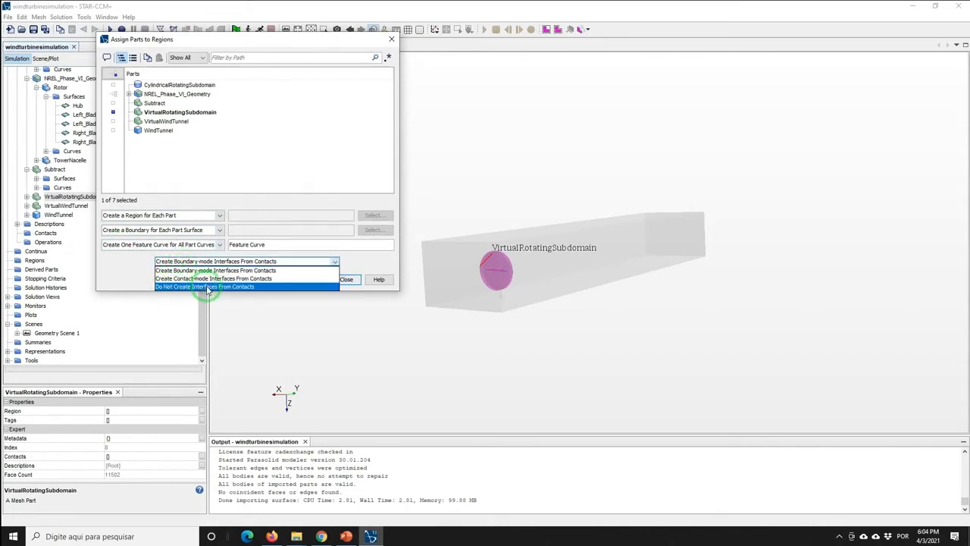
{"action": "left_click", "coordinate": [204, 287]}
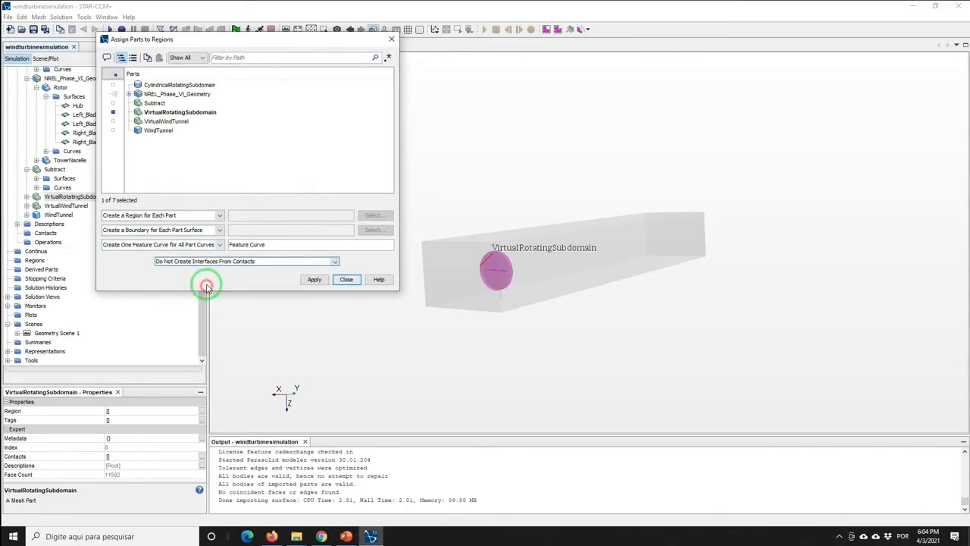
{"action": "left_click", "coordinate": [313, 280]}
Assign only the VirtualWindTunnel part to its own region with the same boundary and interface options.
{"action": "left_click", "coordinate": [157, 123]}
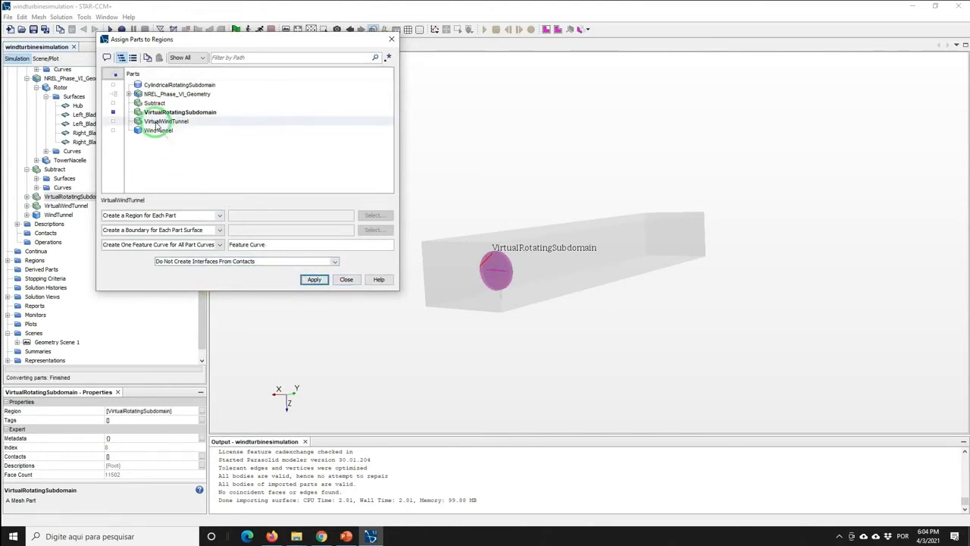
{"action": "left_click", "coordinate": [159, 123]}
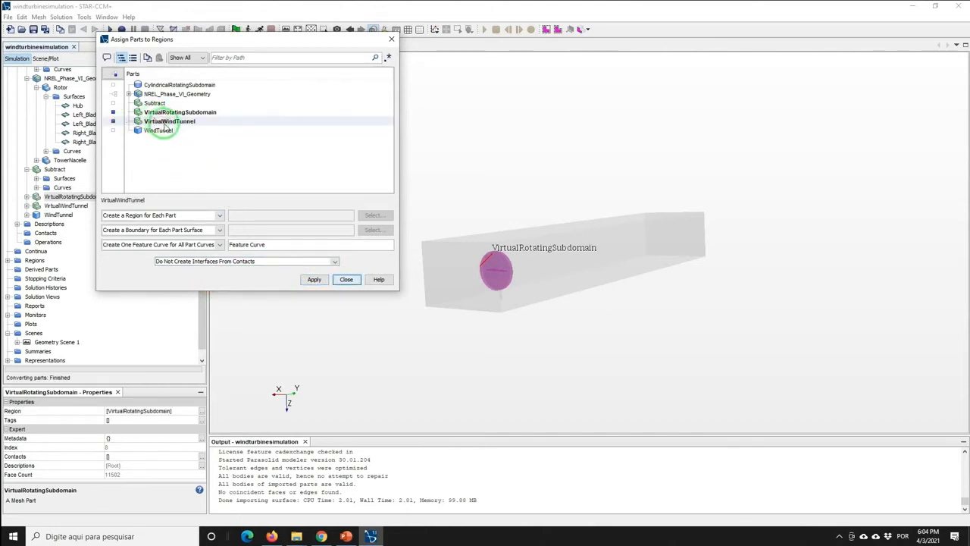
{"action": "left_click", "coordinate": [152, 113]}
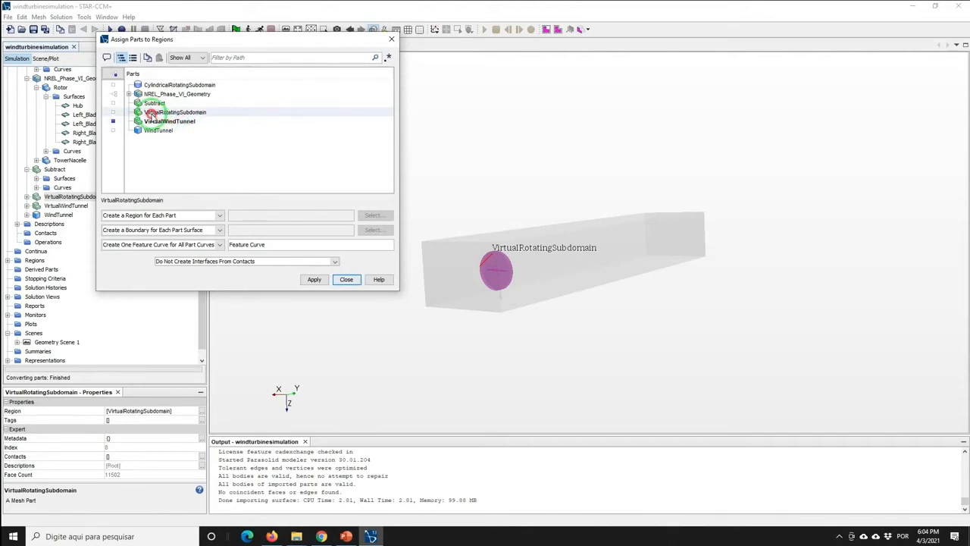
{"action": "left_click", "coordinate": [314, 280]}
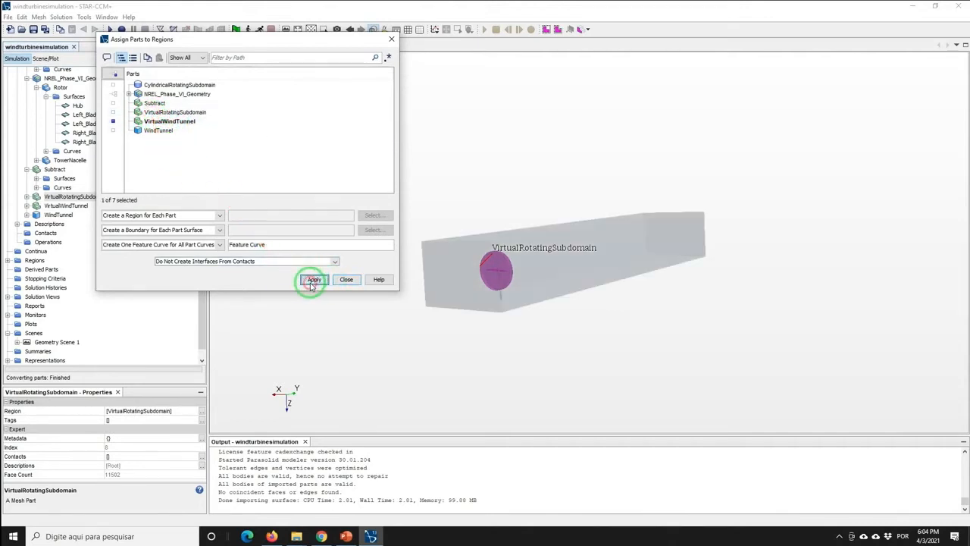
{"action": "left_click", "coordinate": [346, 279]}
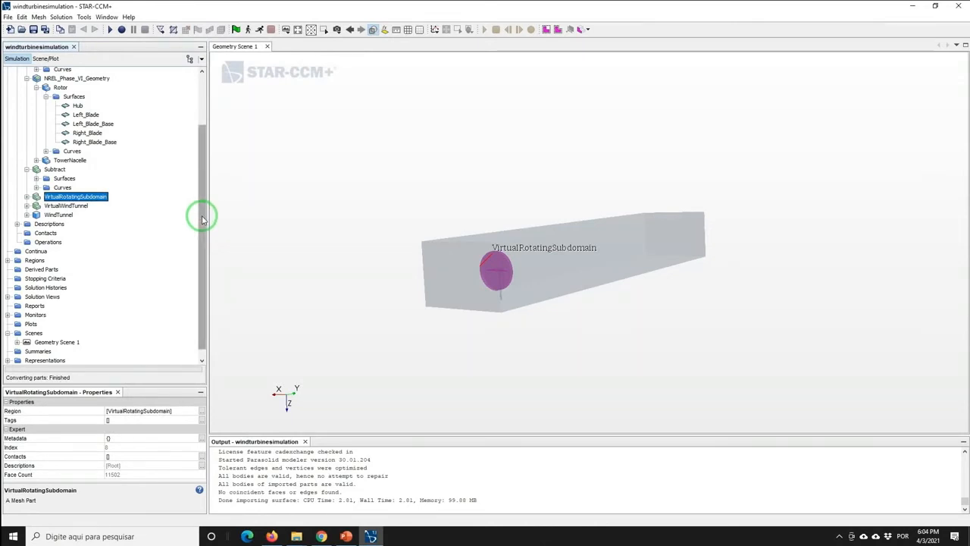
Examine the VirtualRotatingSubdomain and VirtualWindTunnel regions and the boundaries listed under each of them.
{"action": "left_click_drag", "start_coordinate": [201, 216], "coordinate": [200, 250]}
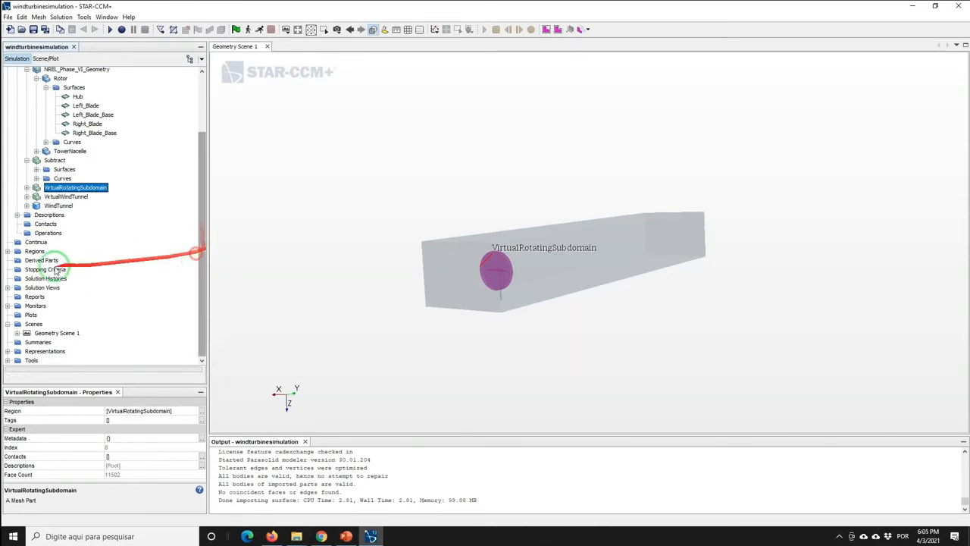
{"action": "left_click", "coordinate": [7, 251]}
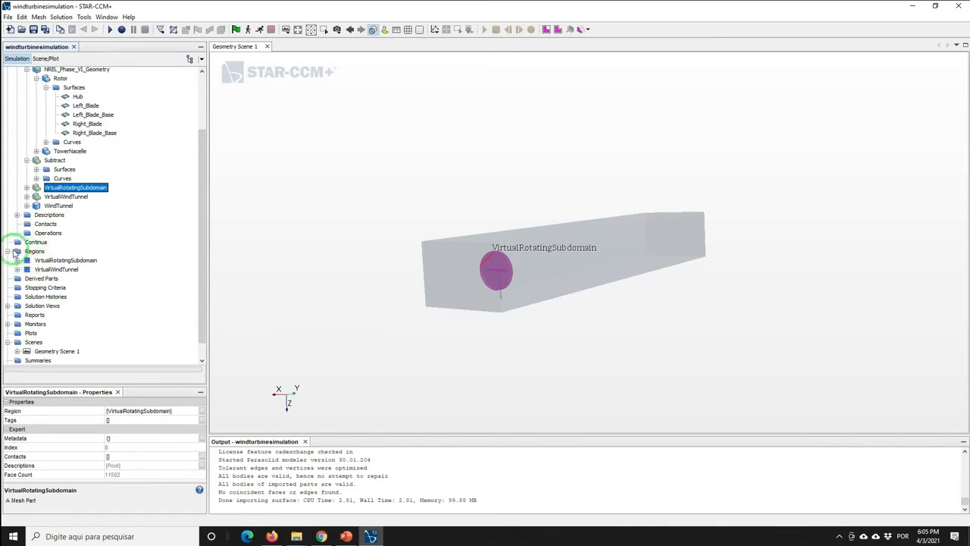
{"action": "left_click", "coordinate": [56, 260]}
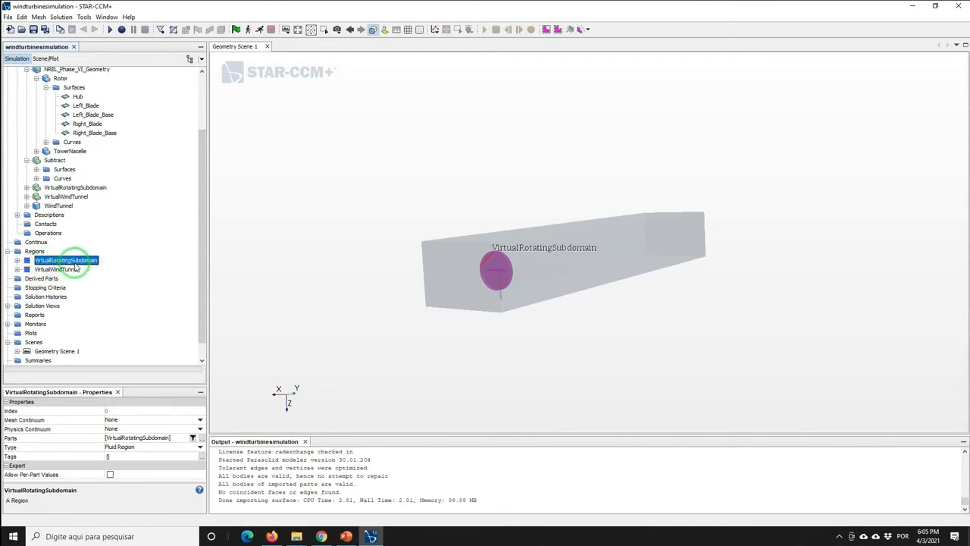
{"action": "left_click", "coordinate": [55, 270]}
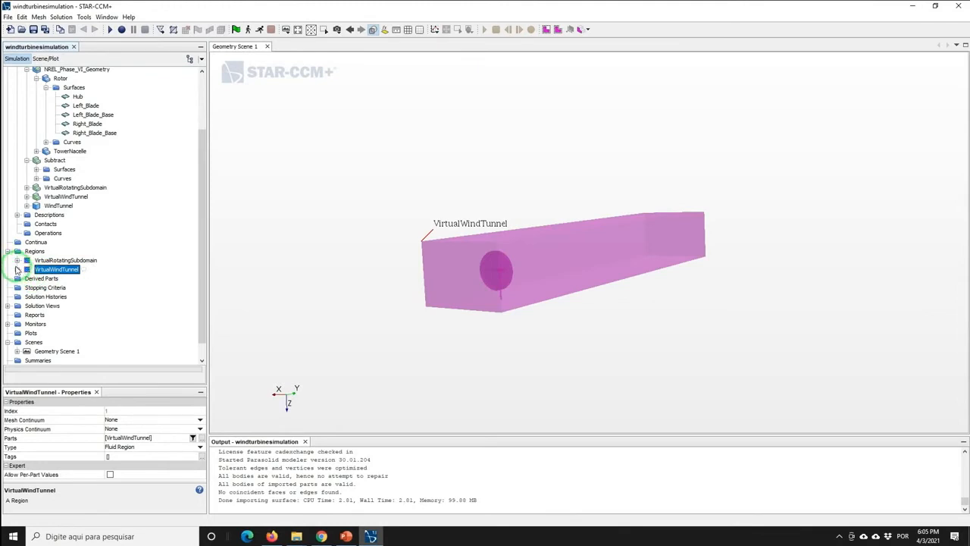
{"action": "left_click", "coordinate": [17, 269]}
{"action": "left_click", "coordinate": [26, 278]}
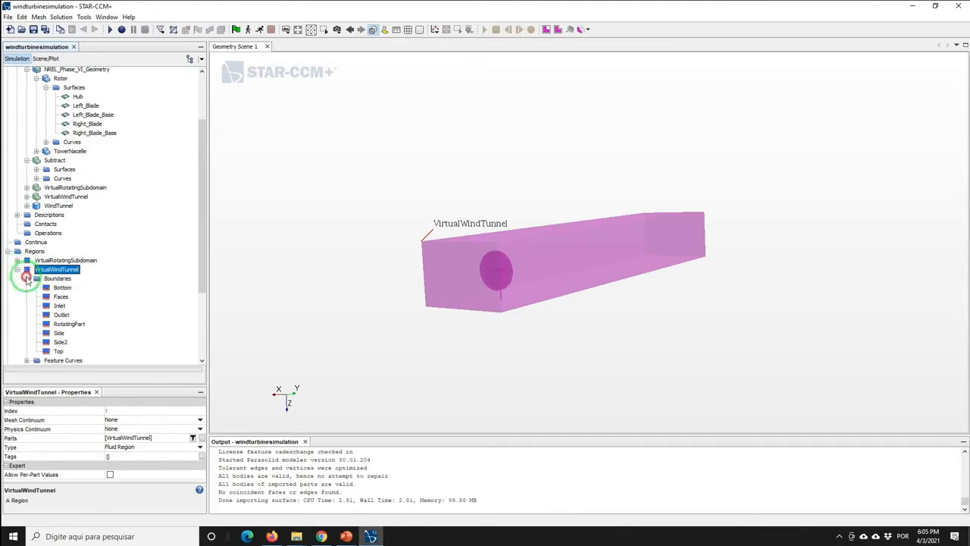
{"action": "left_click", "coordinate": [17, 260]}
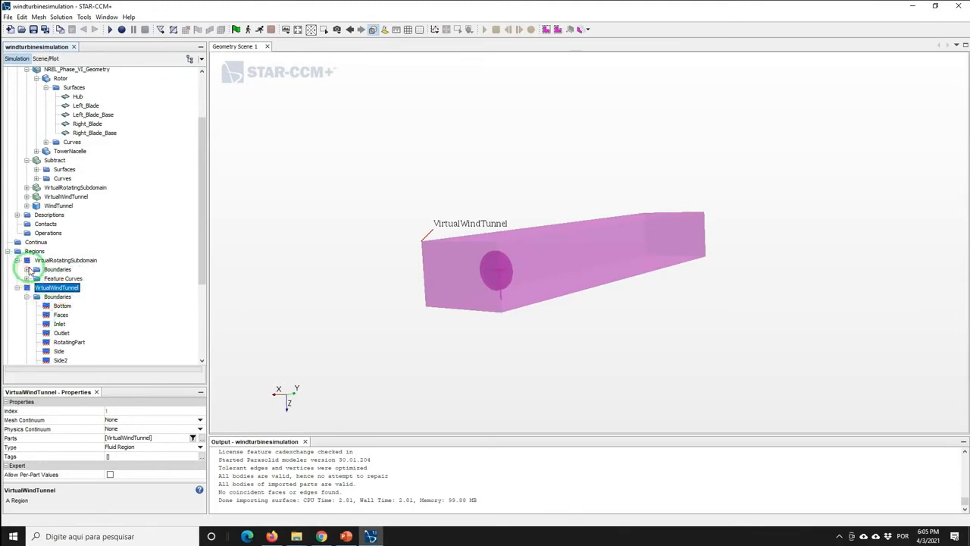
{"action": "left_click", "coordinate": [26, 269]}
{"action": "left_click_drag", "start_coordinate": [202, 214], "coordinate": [204, 288]}
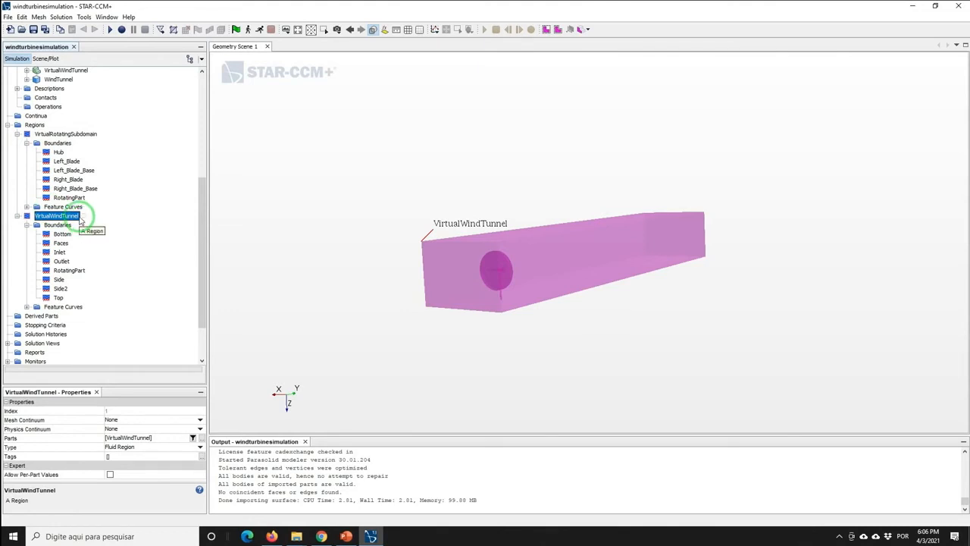
Create an interface between the RotatingPart boundaries of the VirtualRotatingSubdomain and VirtualWindTunnel regions.
{"action": "left_click", "coordinate": [66, 198]}
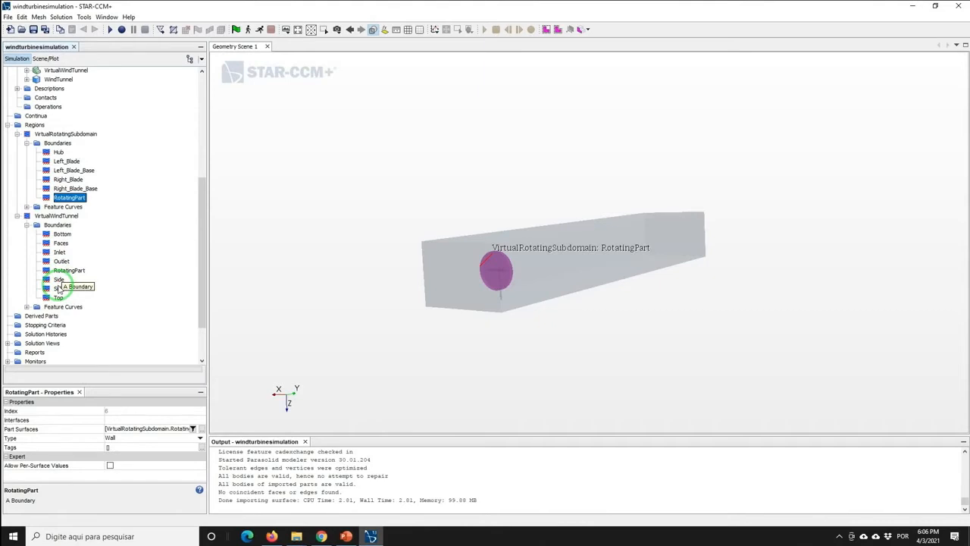
{"action": "left_click", "coordinate": [63, 270], "text": "ctrl"}
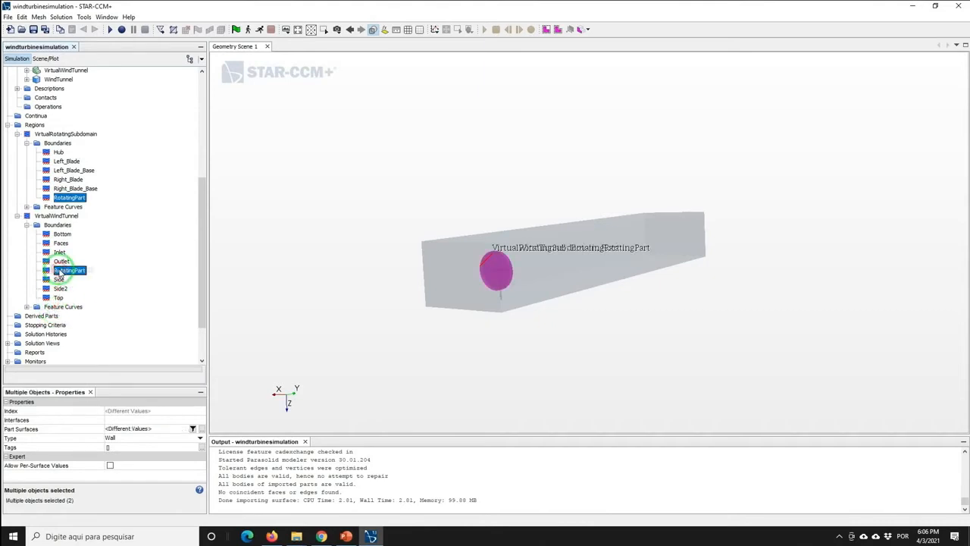
{"action": "right_click", "coordinate": [60, 271]}
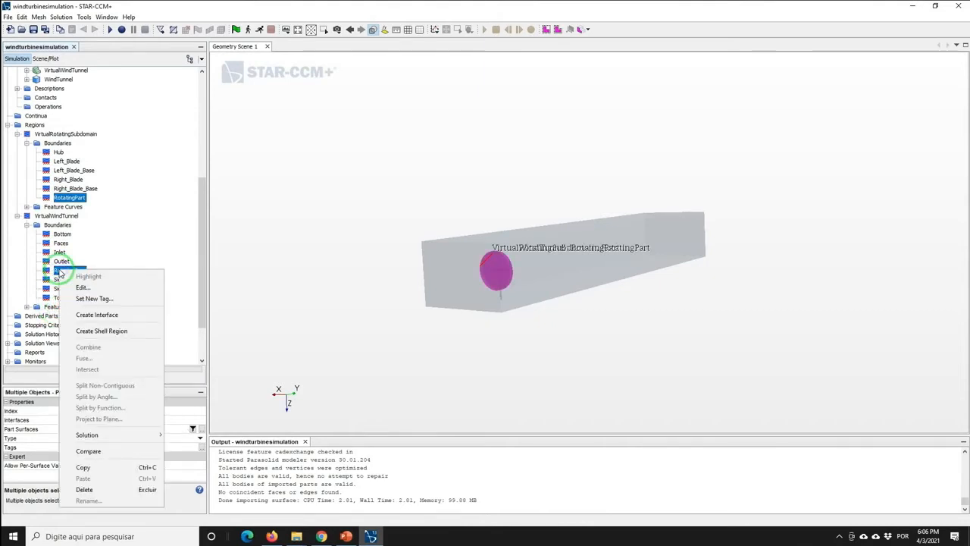
{"action": "left_click", "coordinate": [97, 314]}
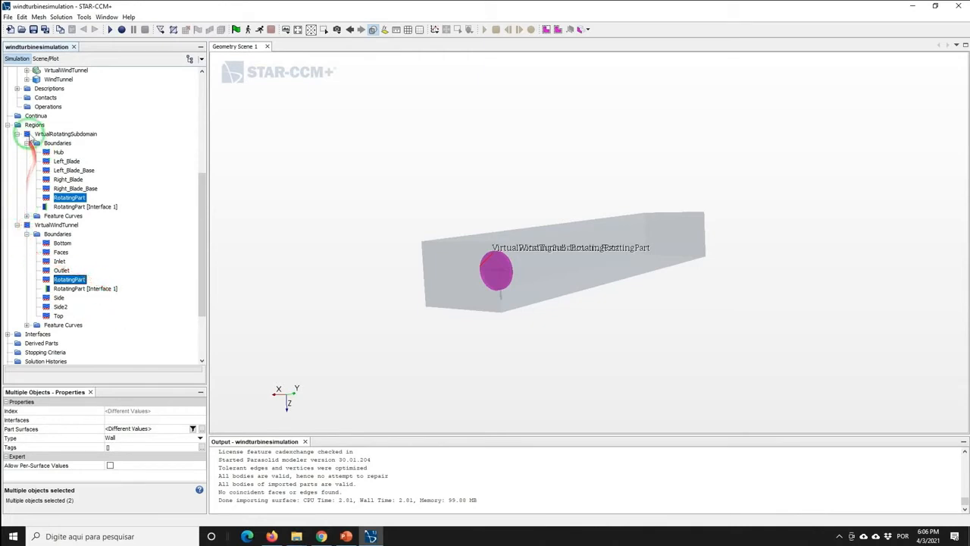
Create a new mesh continuum and expand it to show its contents.
{"action": "right_click", "coordinate": [32, 116]}
{"action": "left_click", "coordinate": [78, 121]}
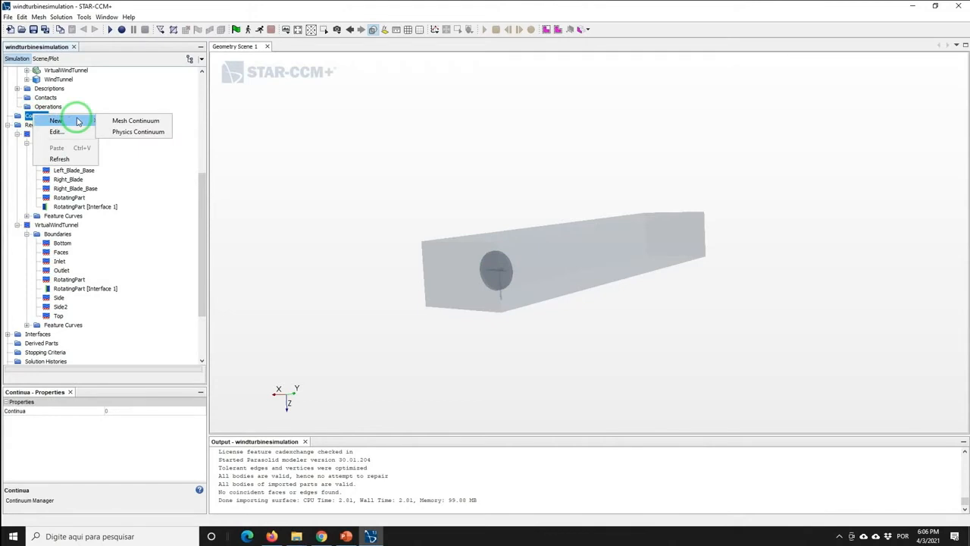
{"action": "left_click", "coordinate": [128, 121]}
{"action": "left_click", "coordinate": [40, 150]}
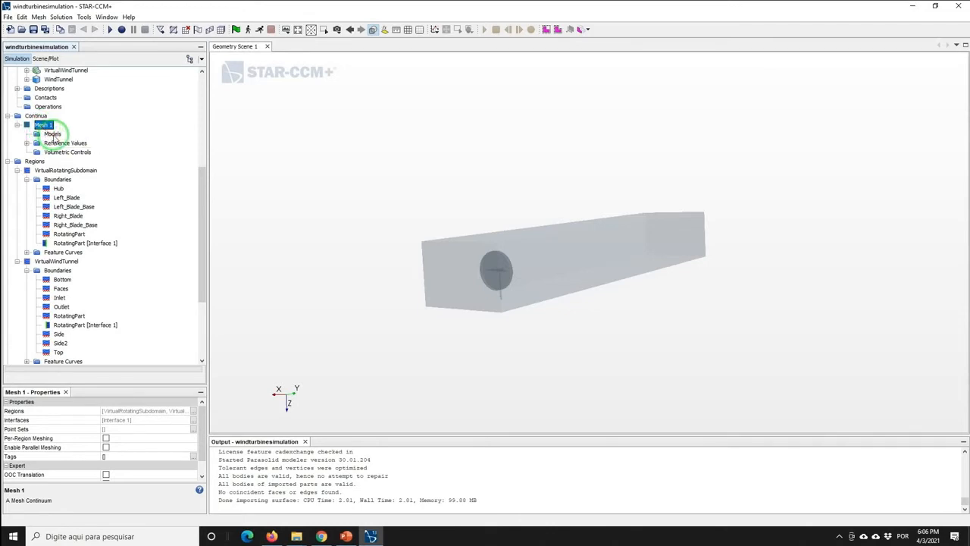
Enable the Surface Remesher, Trimmer and Prism Layer Mesher models for the Mesh 1 continuum.
{"action": "right_click", "coordinate": [64, 136]}
{"action": "left_click", "coordinate": [98, 143]}
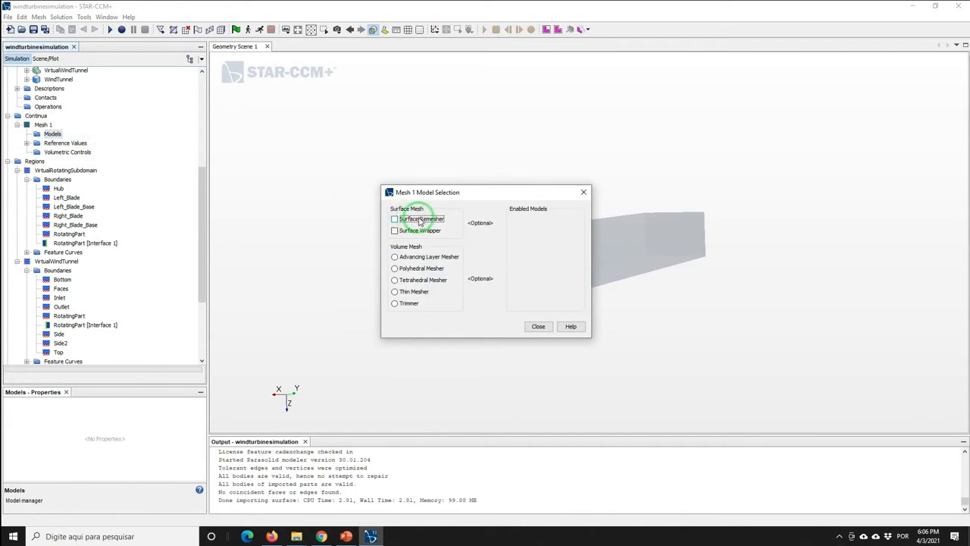
{"action": "left_click", "coordinate": [419, 221]}
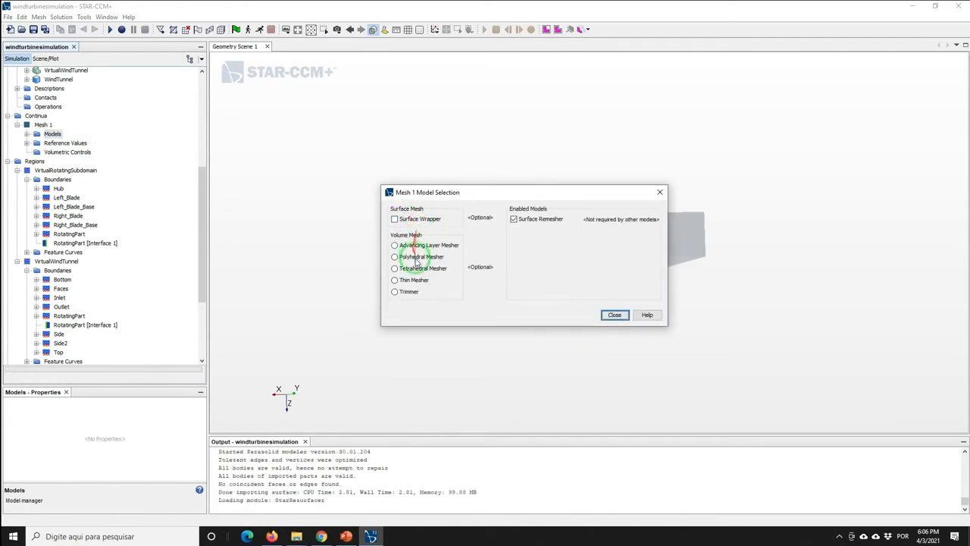
{"action": "left_click", "coordinate": [395, 293]}
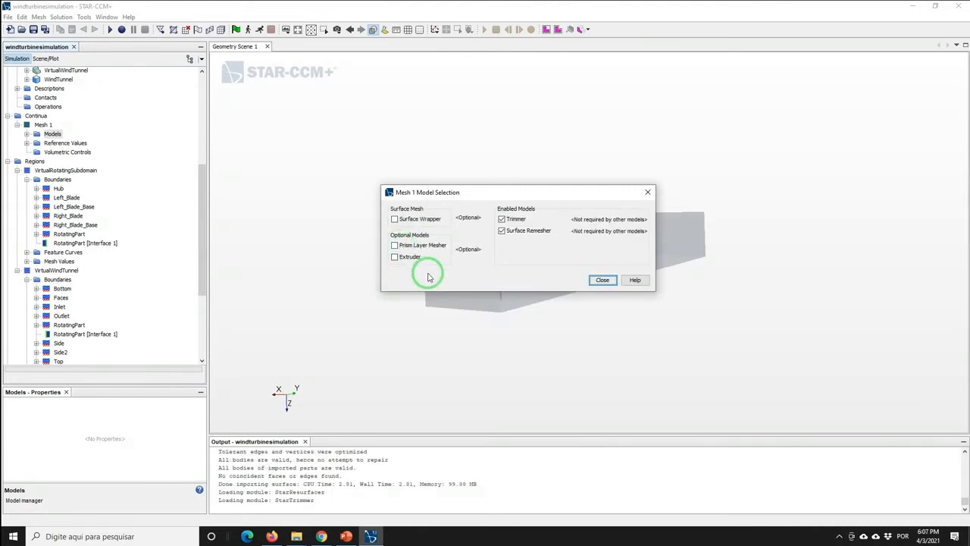
{"action": "left_click", "coordinate": [397, 245]}
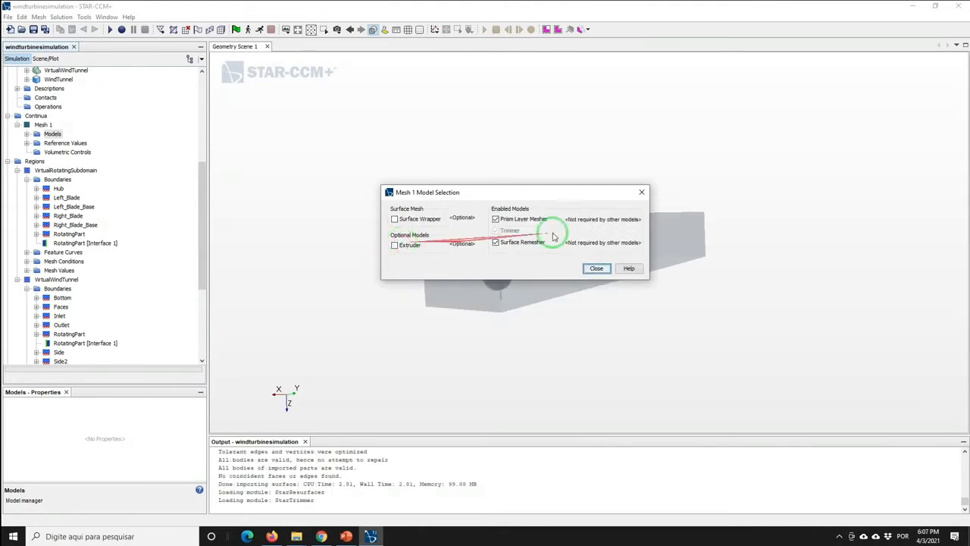
{"action": "left_click", "coordinate": [595, 269]}
Enable mesh alignment for the Trimmer model of the Mesh 1 continuum.
{"action": "left_click", "coordinate": [29, 134]}
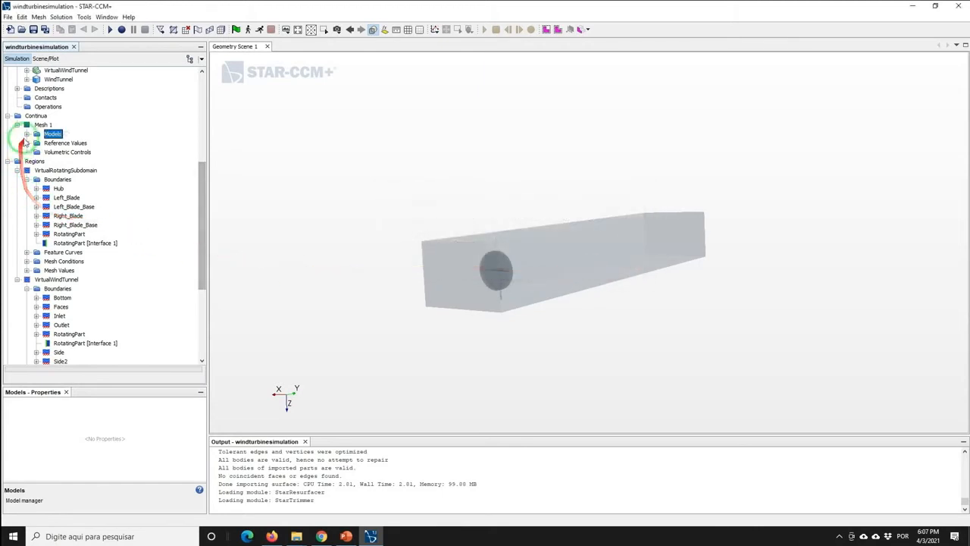
{"action": "left_click", "coordinate": [27, 134]}
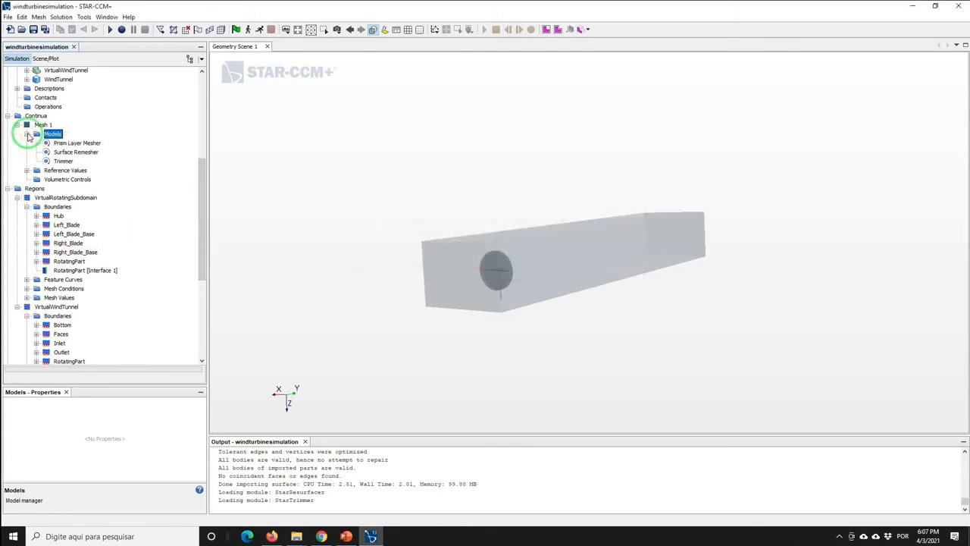
{"action": "left_click", "coordinate": [63, 161]}
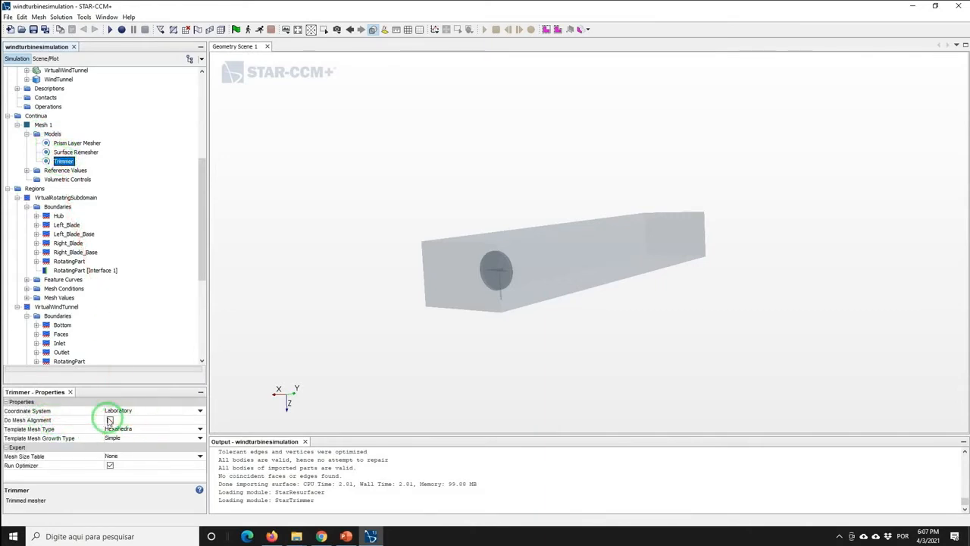
{"action": "left_click", "coordinate": [109, 420]}
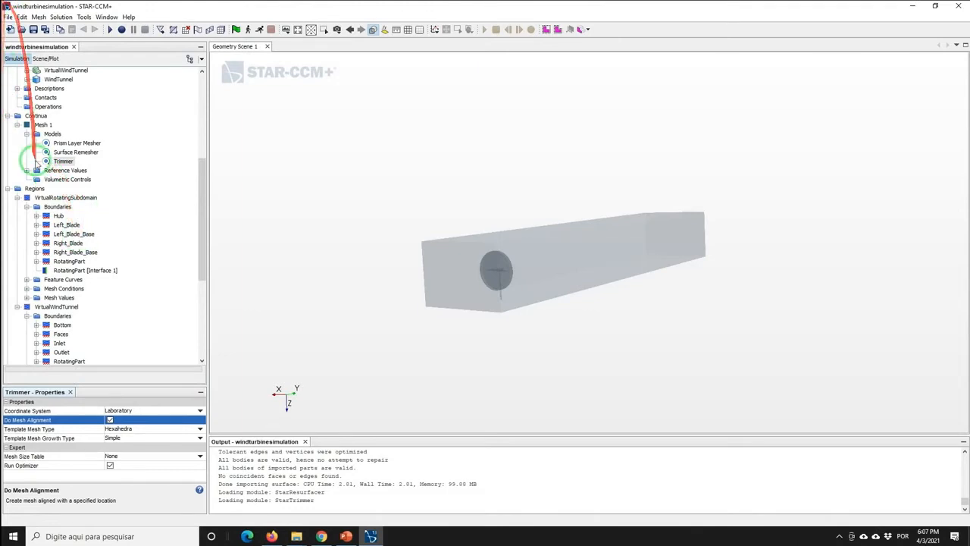
Set the Maximum Cell Size reference value of Mesh 1 to 100 percent of the base size.
{"action": "left_click", "coordinate": [27, 170]}
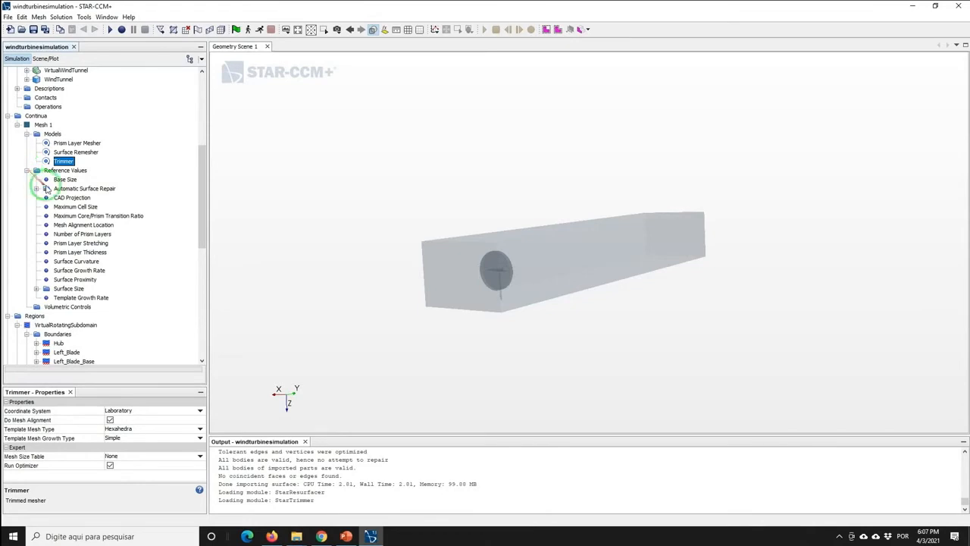
{"action": "left_click", "coordinate": [63, 180]}
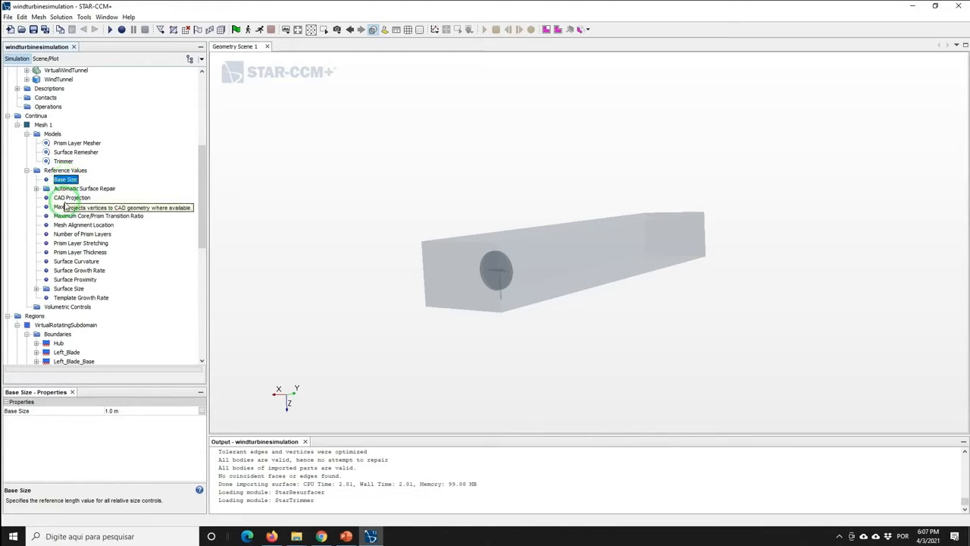
{"action": "left_click", "coordinate": [70, 207]}
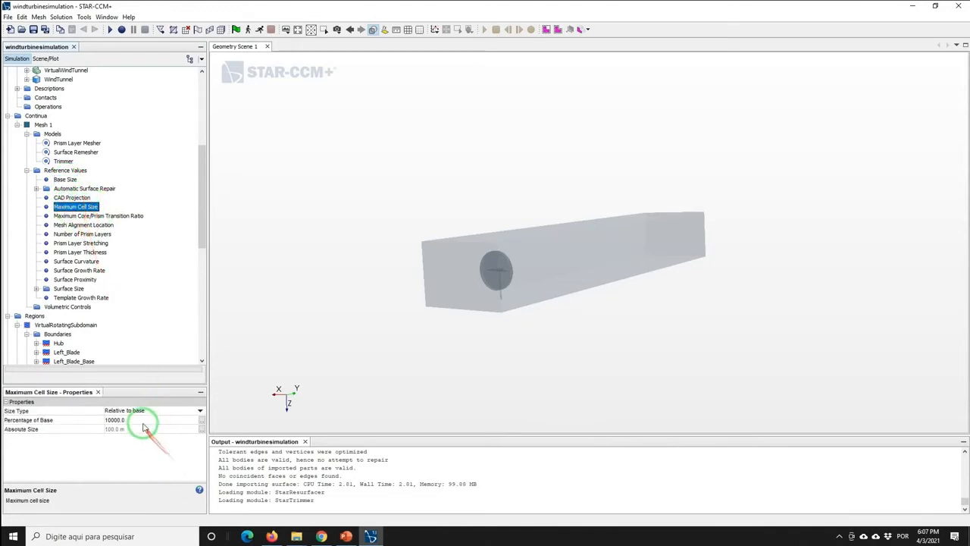
{"action": "left_click", "coordinate": [142, 421]}
{"action": "type", "text": "100"}
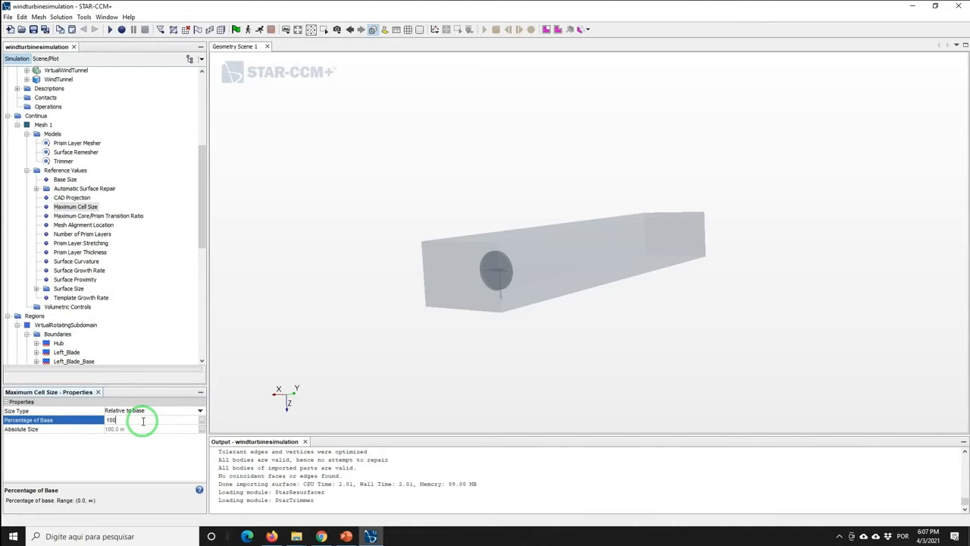
{"action": "key", "text": "Return"}
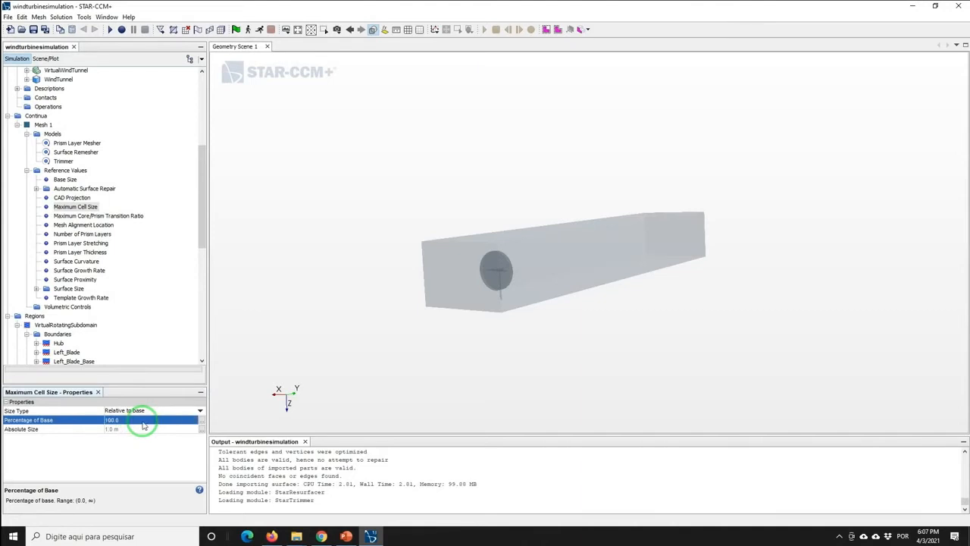
Change the Number of Prism Layers reference value and set the Prism Layer Stretching to 1.1.
{"action": "left_click", "coordinate": [79, 235]}
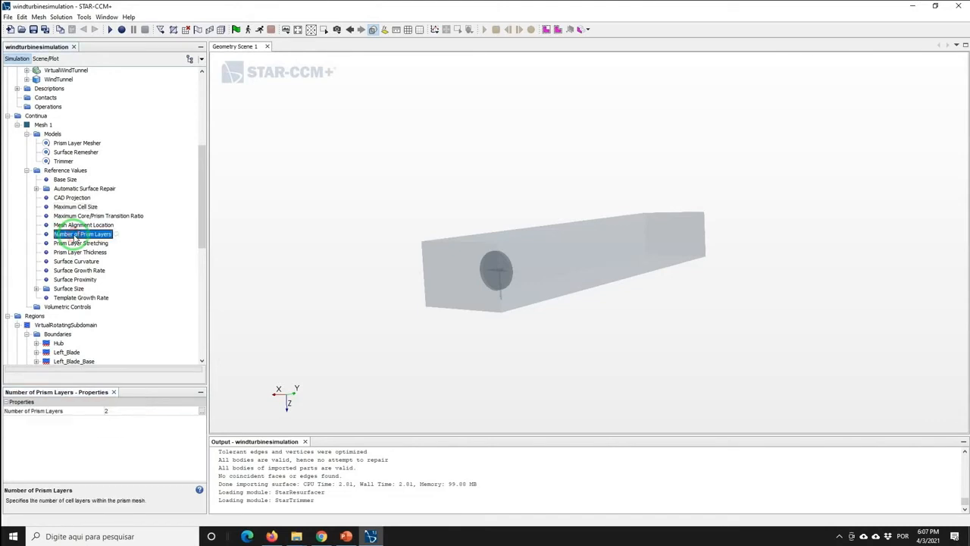
{"action": "left_click", "coordinate": [125, 410]}
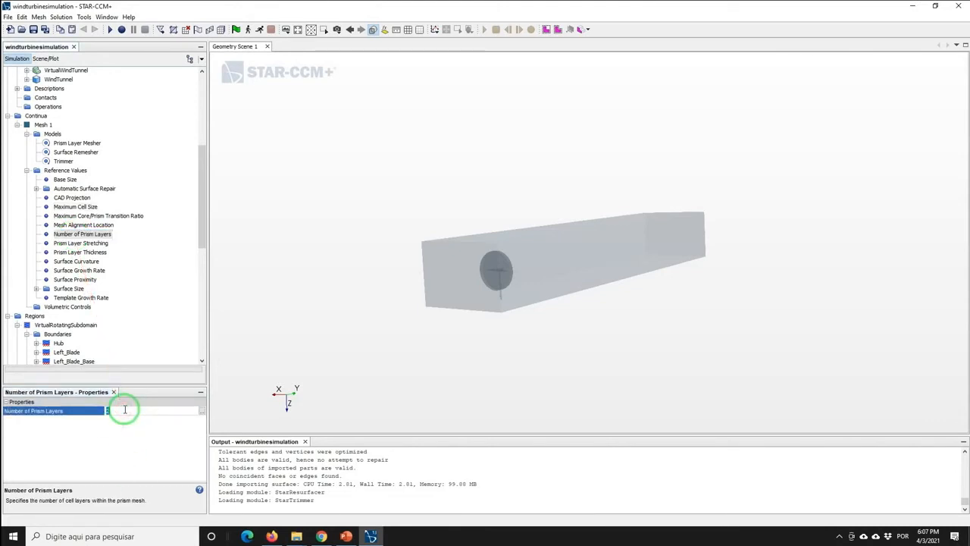
{"action": "key", "text": "Return"}
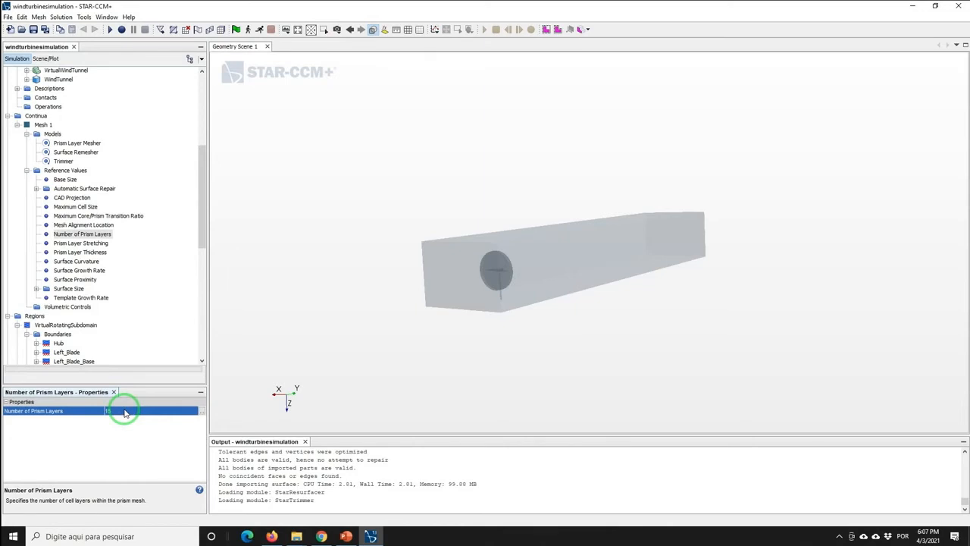
{"action": "left_click", "coordinate": [80, 242]}
{"action": "left_click", "coordinate": [125, 413]}
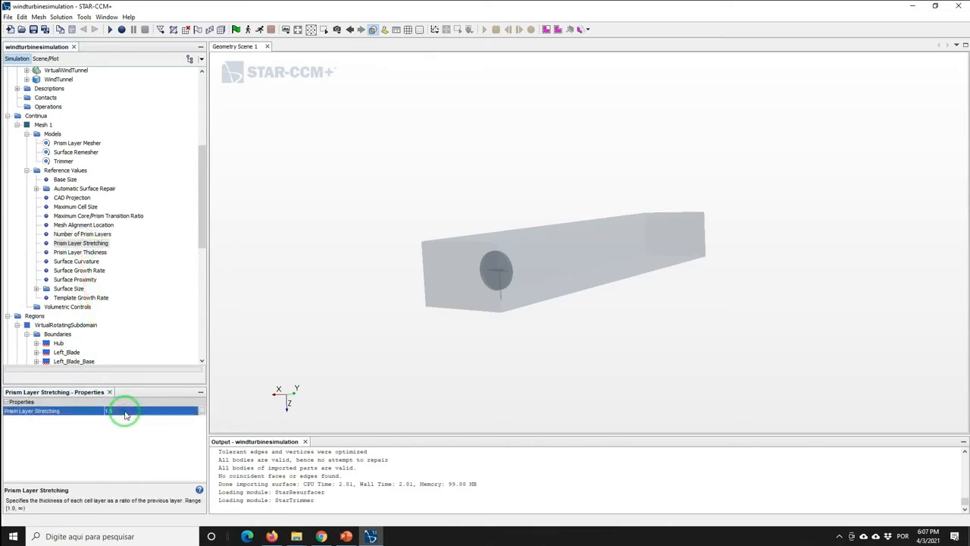
{"action": "left_click", "coordinate": [125, 412]}
{"action": "type", "text": "1"}
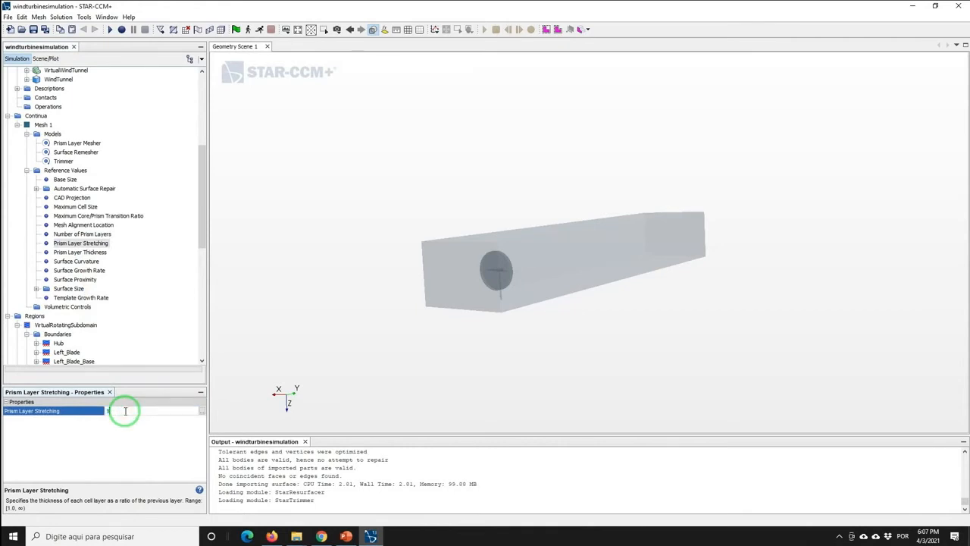
{"action": "key", "text": "Return"}
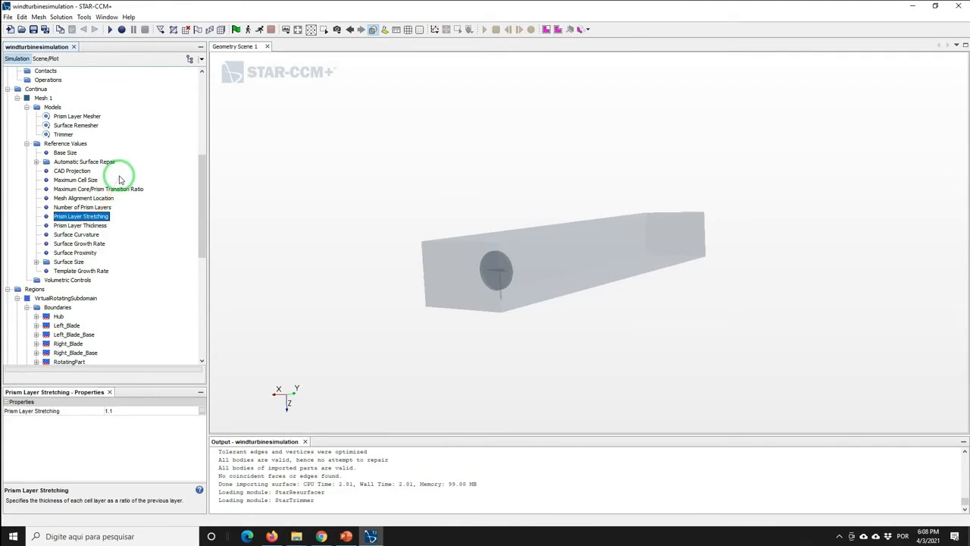
Set the Prism Layer Thickness to the Absolute size type with a size of 0.05 m.
{"action": "left_click", "coordinate": [80, 225]}
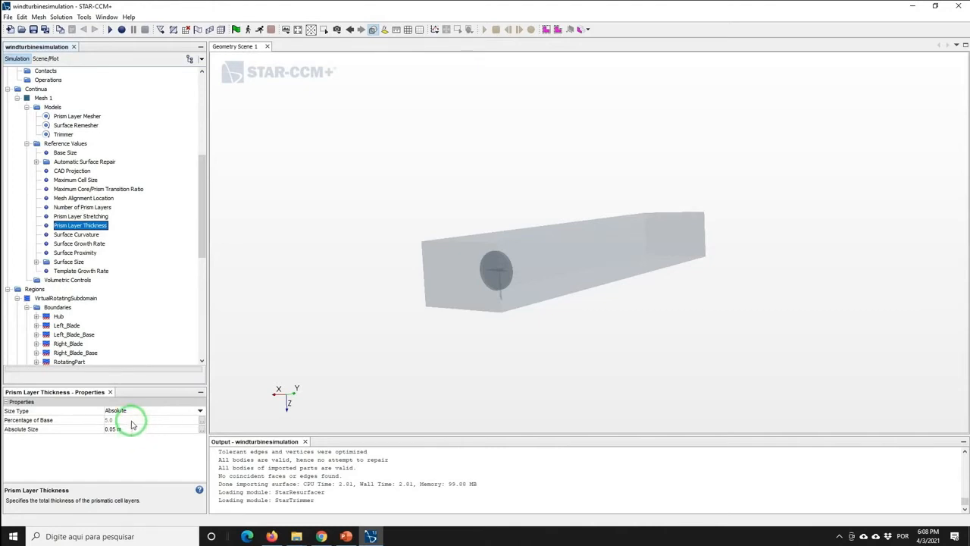
{"action": "left_click", "coordinate": [121, 410]}
{"action": "left_click", "coordinate": [122, 429]}
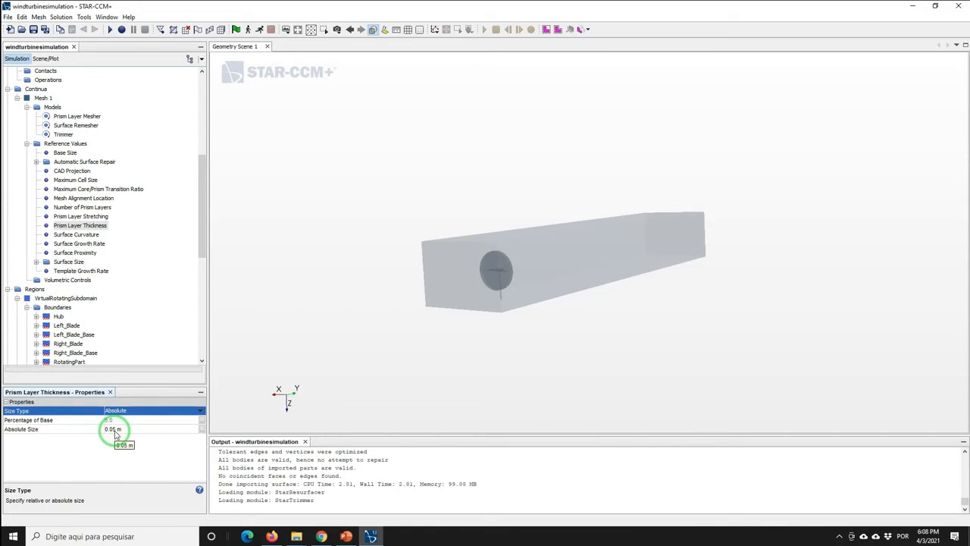
Set the Relative Minimum Size of the Surface Size reference values to 0.55 percent of the base.
{"action": "left_click_drag", "start_coordinate": [203, 241], "coordinate": [203, 253]}
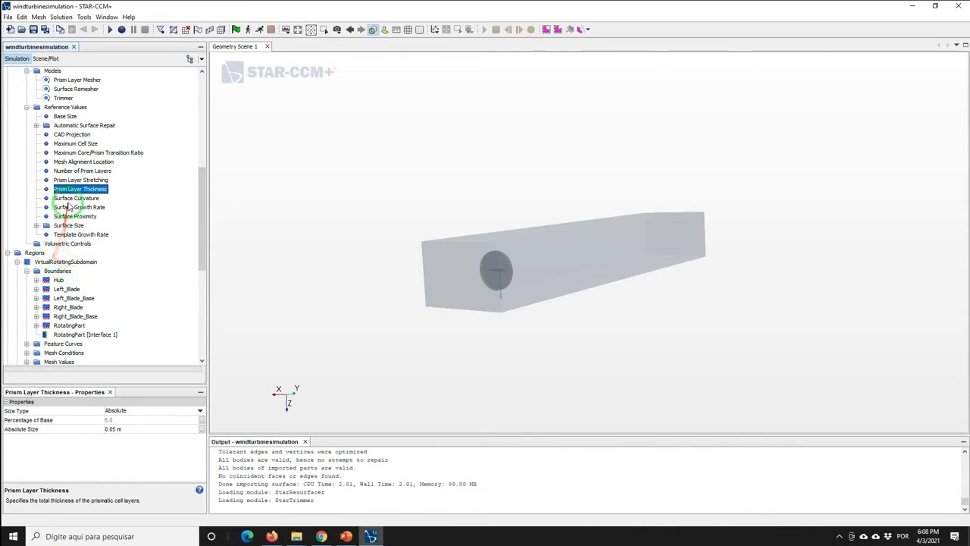
{"action": "left_click", "coordinate": [38, 225]}
{"action": "left_click", "coordinate": [74, 235]}
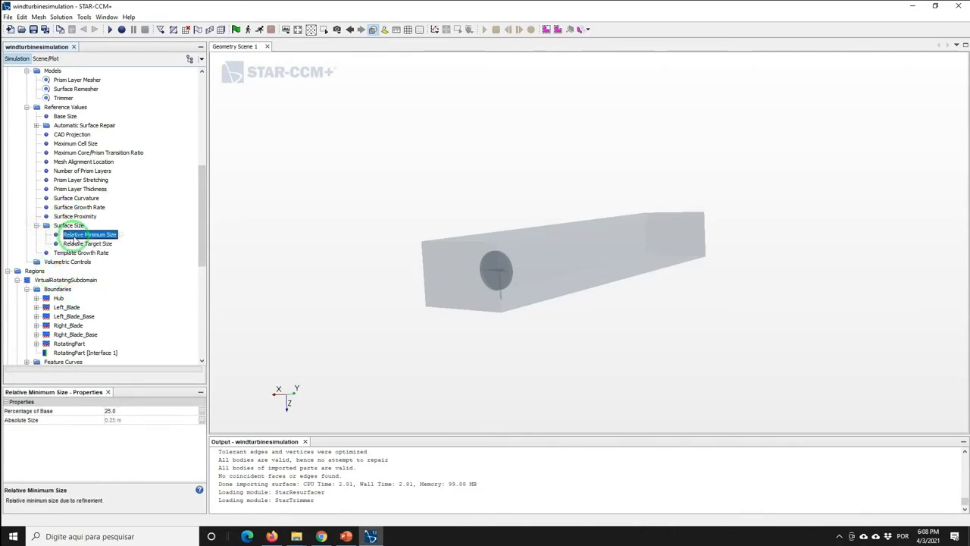
{"action": "left_click", "coordinate": [123, 410]}
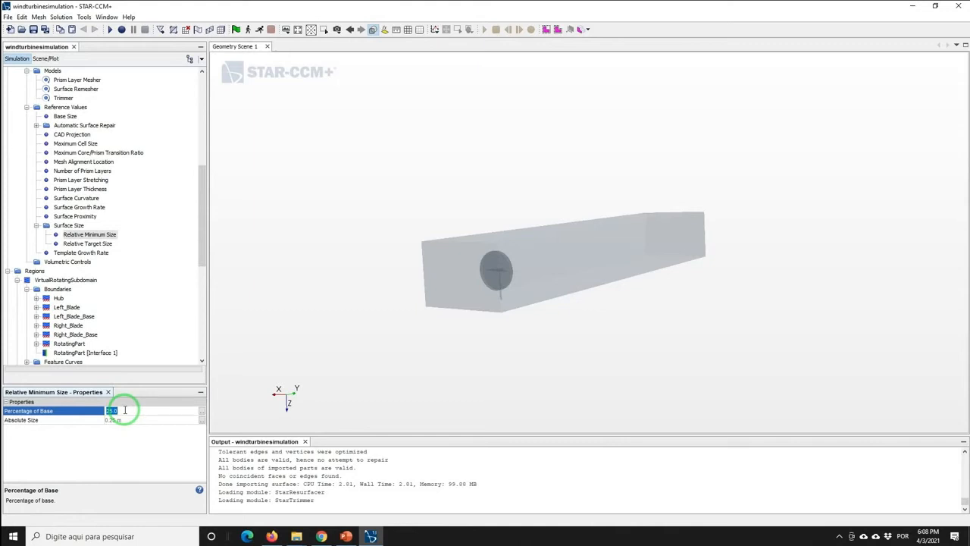
{"action": "type", "text": "0"}
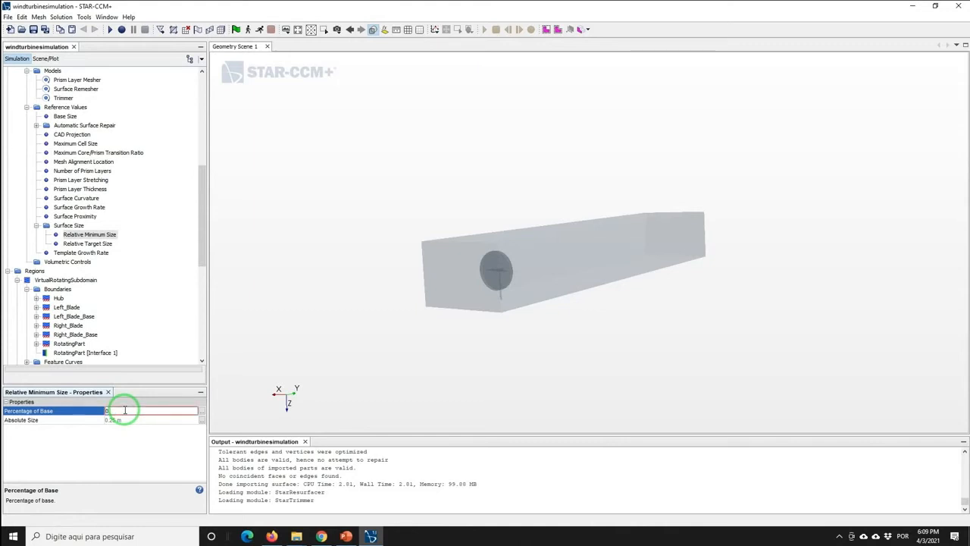
{"action": "type", "text": ".55"}
{"action": "key", "text": "Return"}
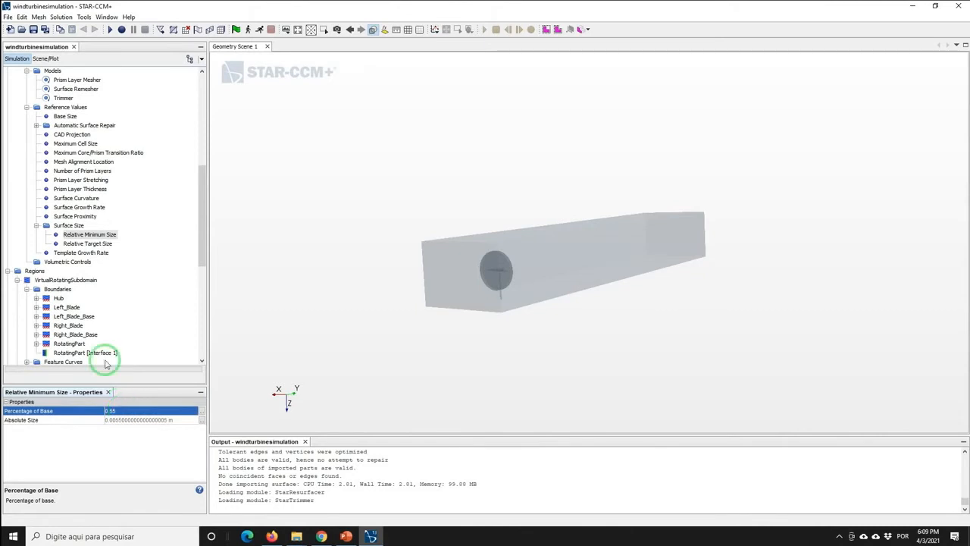
Set the Relative Target Size of the Surface Size reference values to 0.55 percent of the base.
{"action": "left_click", "coordinate": [88, 244]}
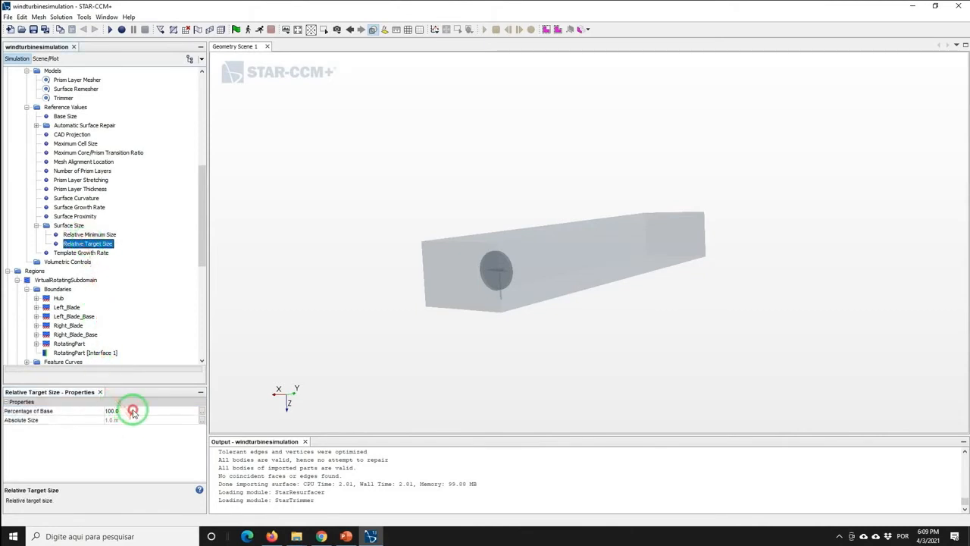
{"action": "left_click", "coordinate": [133, 410]}
{"action": "type", "text": "0.55"}
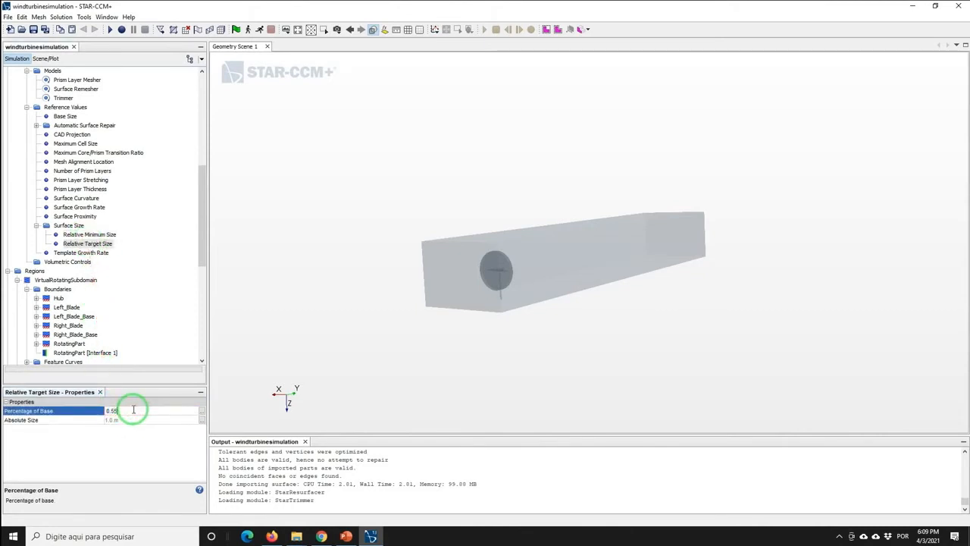
{"action": "key", "text": "Return"}
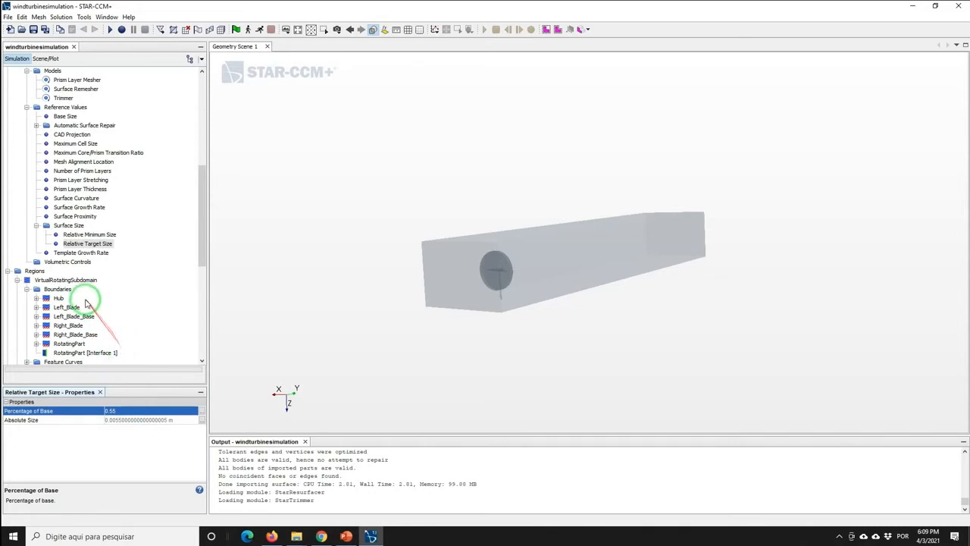
Set both the default and boundary rates of the Template Growth Rate to Slow and save the simulation.
{"action": "left_click", "coordinate": [75, 253]}
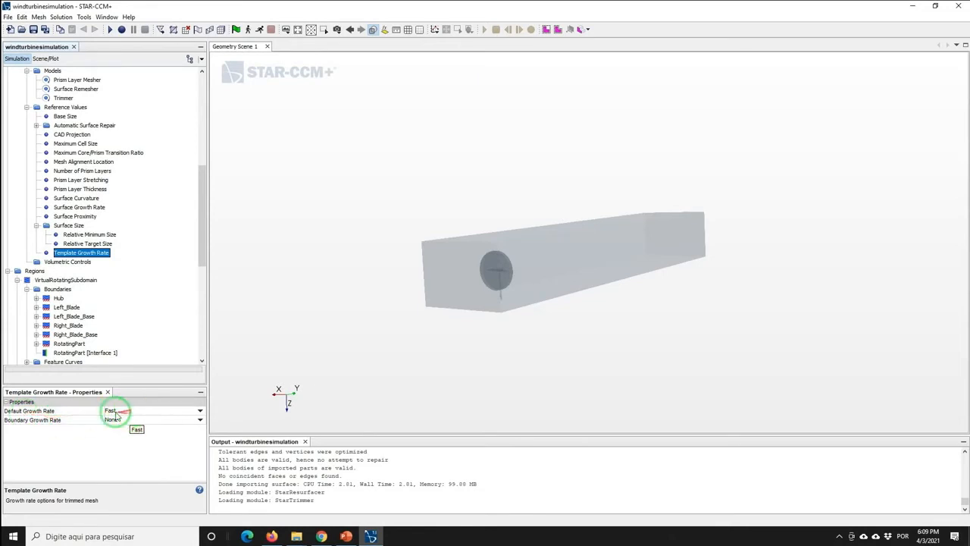
{"action": "left_click", "coordinate": [139, 413]}
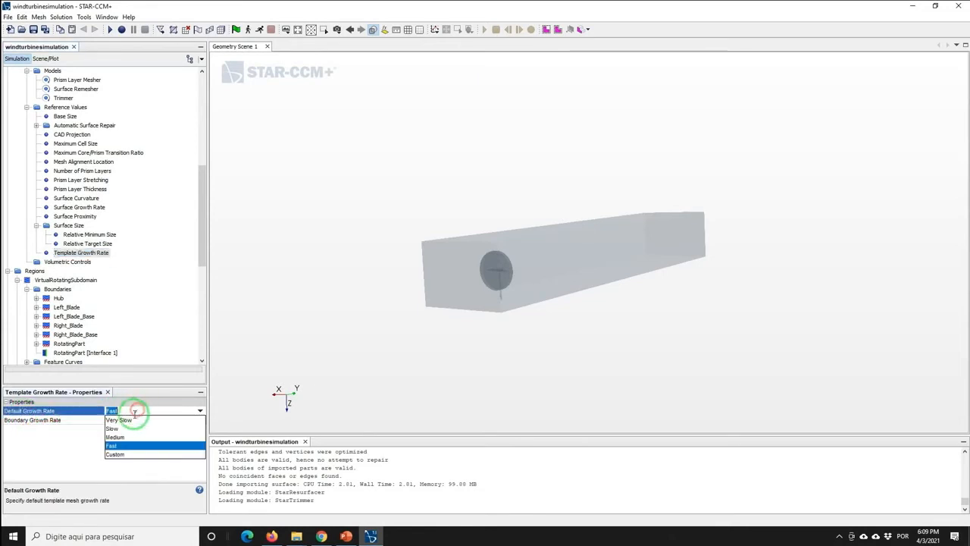
{"action": "left_click", "coordinate": [121, 428]}
{"action": "left_click", "coordinate": [114, 419]}
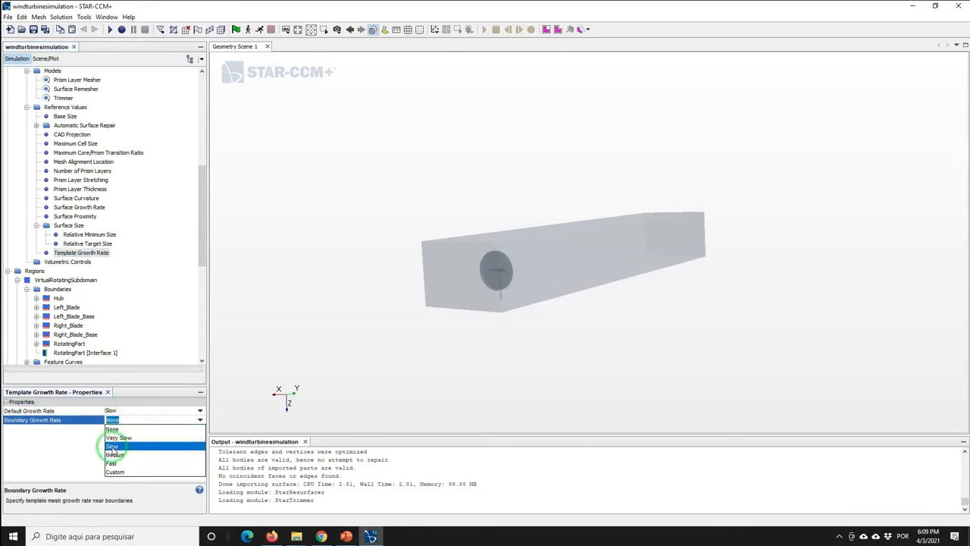
{"action": "left_click", "coordinate": [113, 447]}
{"action": "key", "text": "ctrl+s"}
Enable Custom Surface Size jointly for the Left_Blade, Left_Blade_Base, Right_Blade and Right_Blade_Base boundaries of VirtualRotatingSubdomain.
{"action": "left_click_drag", "start_coordinate": [201, 240], "coordinate": [201, 275]}
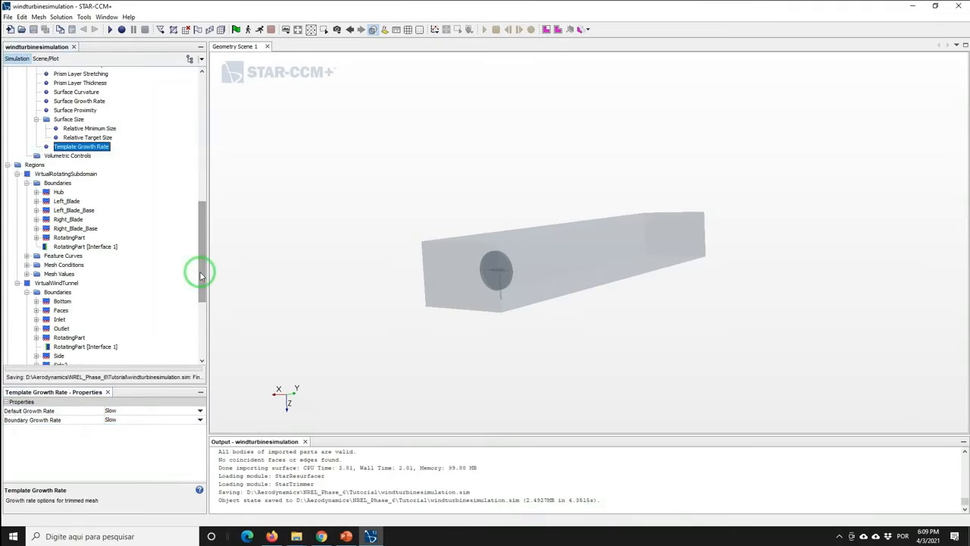
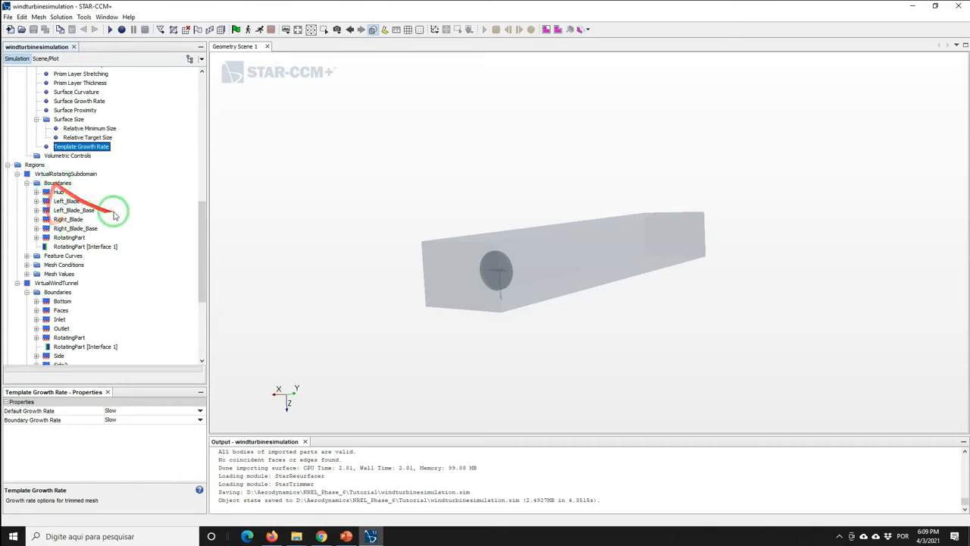
{"action": "left_click", "coordinate": [64, 219]}
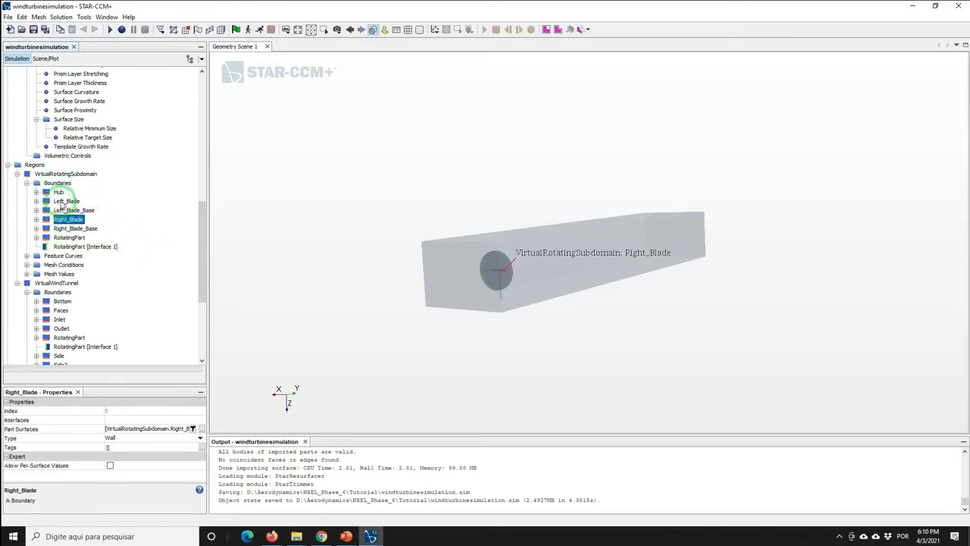
{"action": "left_click", "coordinate": [66, 201], "text": "ctrl"}
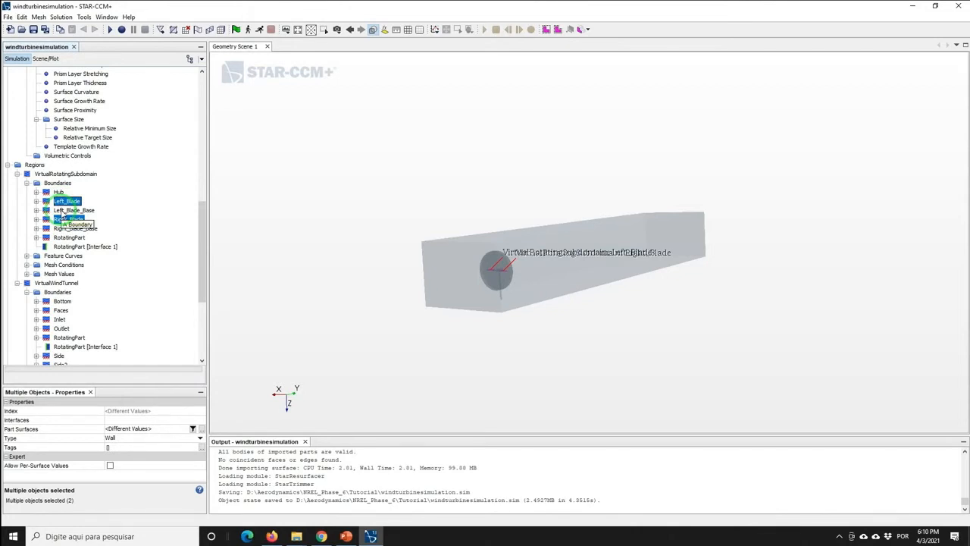
{"action": "left_click", "coordinate": [64, 211], "text": "ctrl"}
{"action": "left_click", "coordinate": [60, 229], "text": "ctrl"}
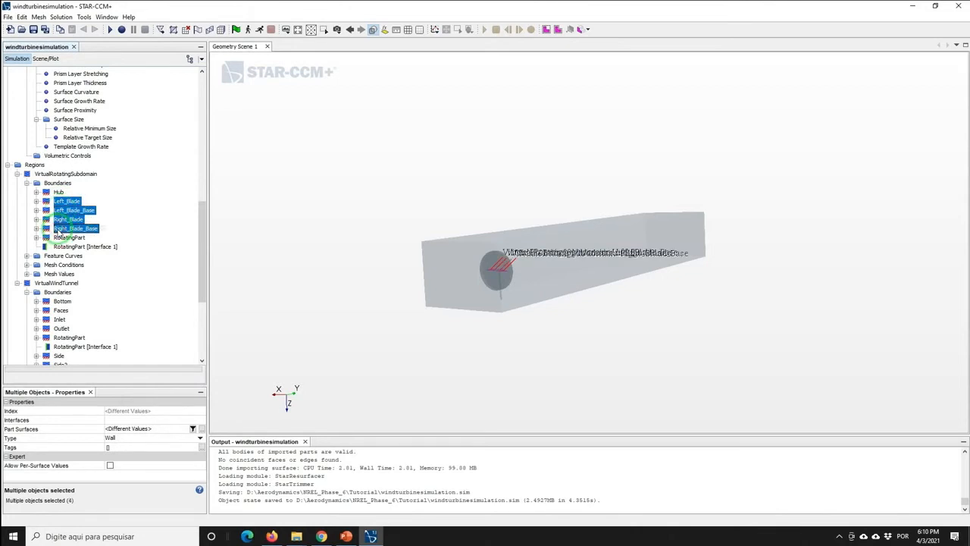
{"action": "right_click", "coordinate": [58, 232]}
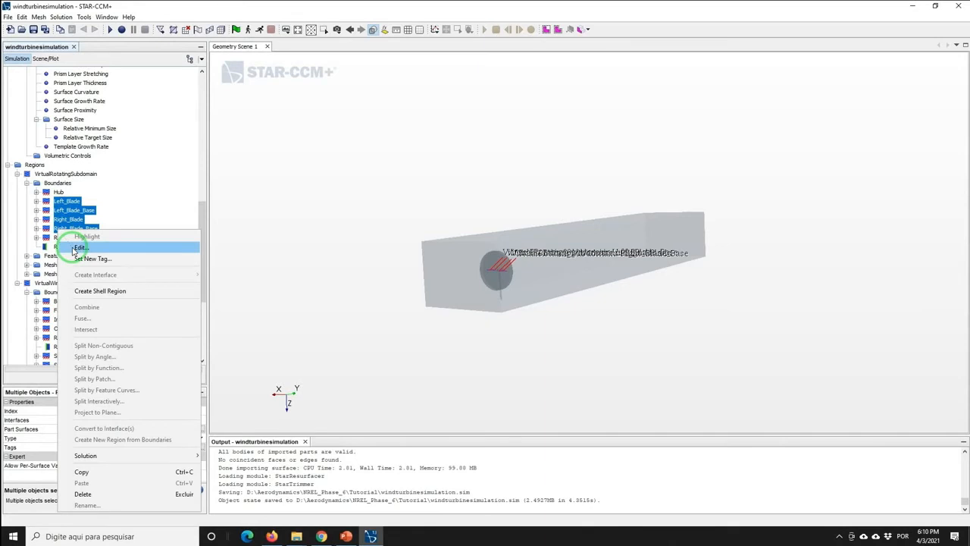
{"action": "left_click", "coordinate": [79, 247]}
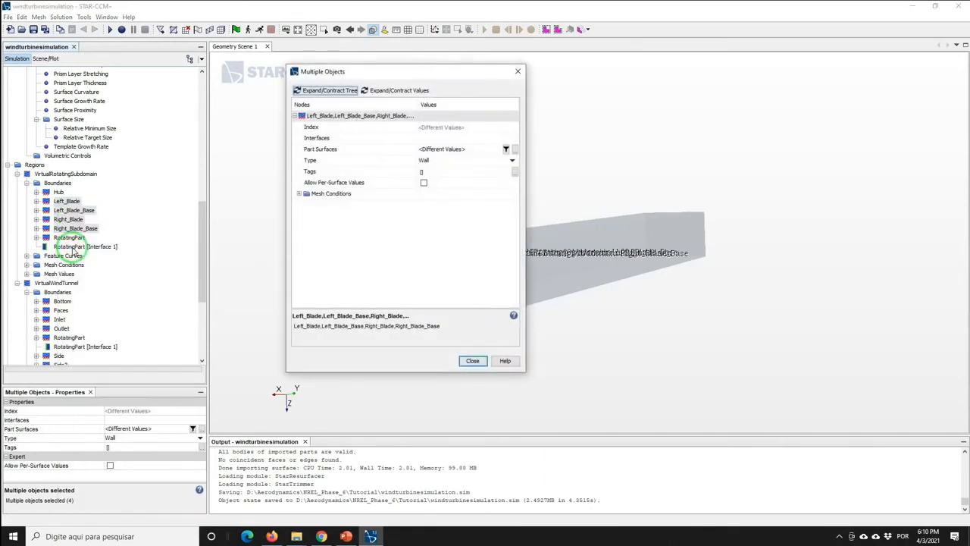
{"action": "left_click", "coordinate": [298, 194]}
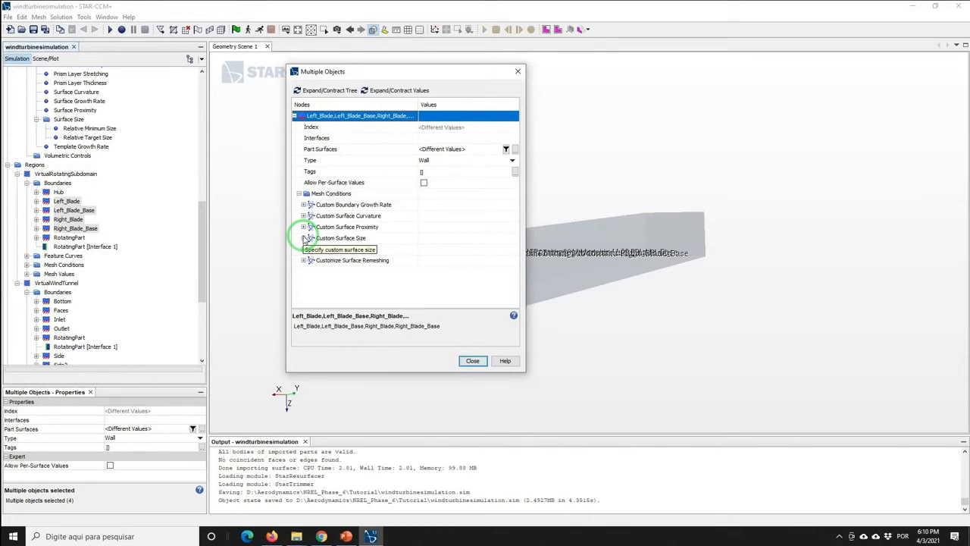
{"action": "left_click", "coordinate": [303, 238]}
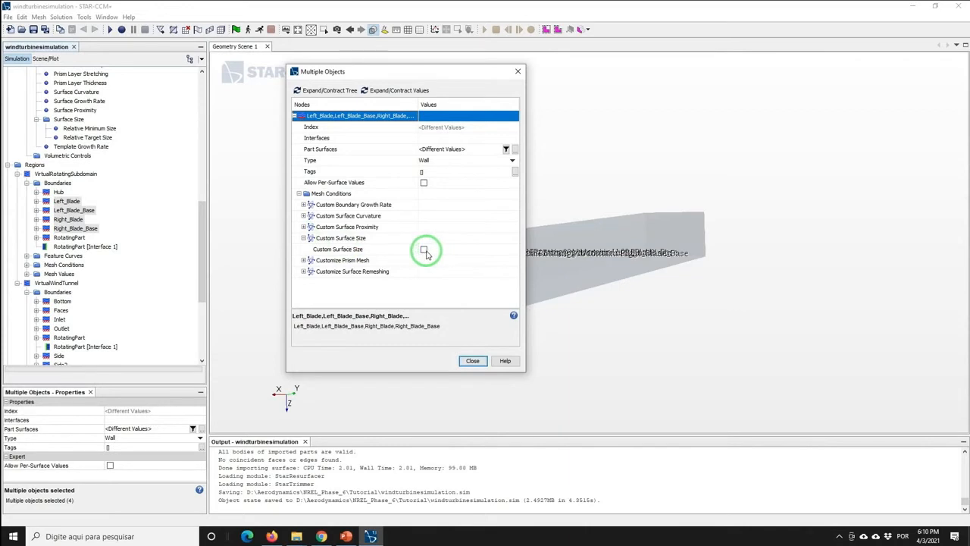
{"action": "left_click", "coordinate": [423, 249]}
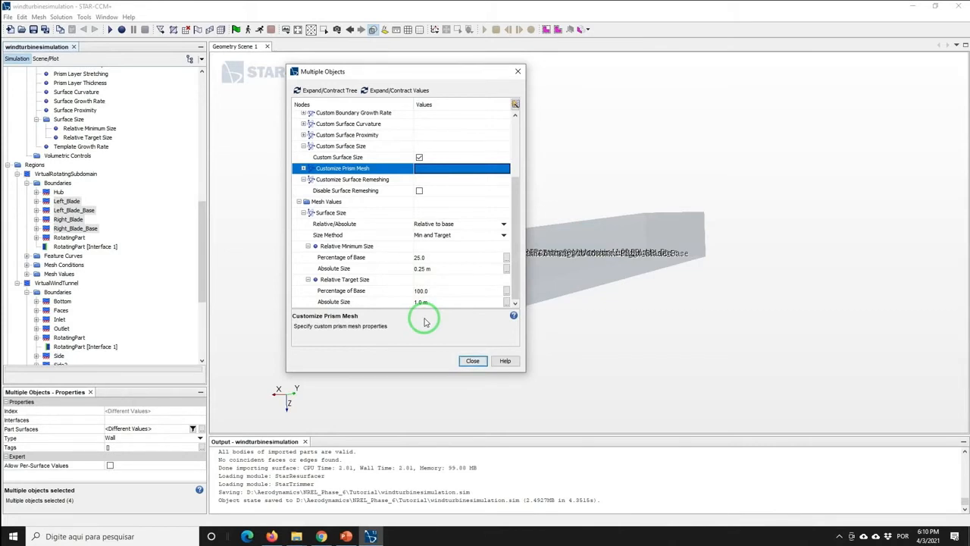
Set both the relative minimum and relative target surface sizes of the four blade boundaries to 0.55 percent of base.
{"action": "left_click", "coordinate": [430, 258]}
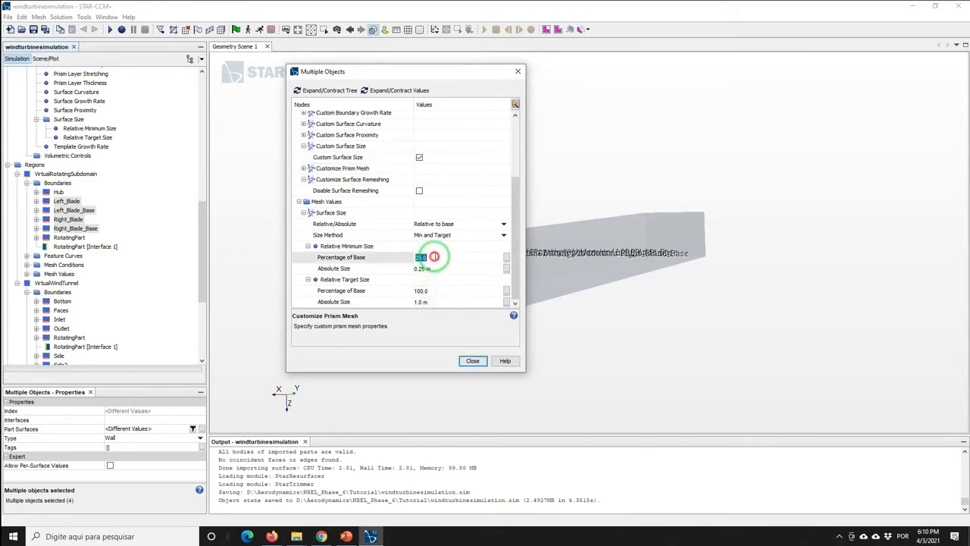
{"action": "type", "text": "0"}
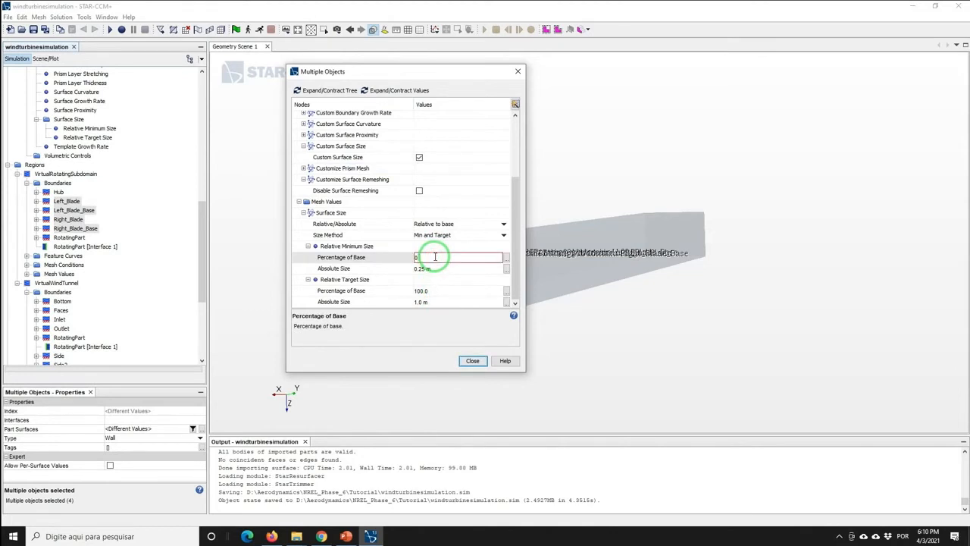
{"action": "type", "text": ".55"}
{"action": "key", "text": "Return"}
{"action": "left_click", "coordinate": [439, 290]}
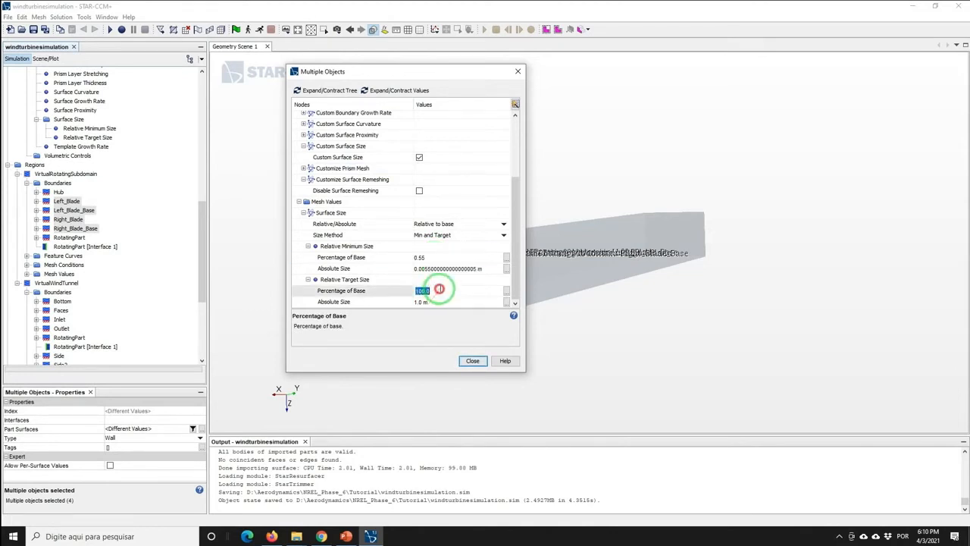
{"action": "type", "text": "0.55"}
{"action": "key", "text": "Return"}
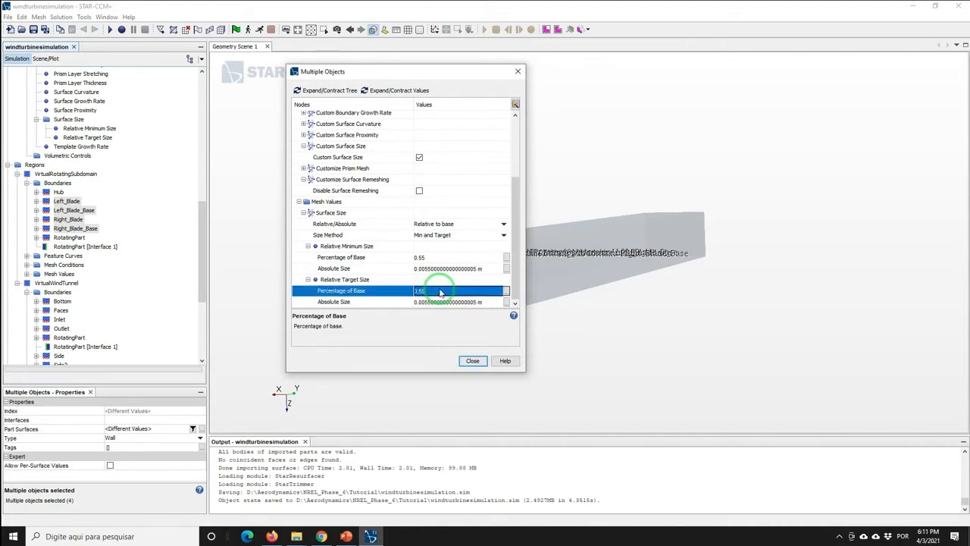
{"action": "left_click", "coordinate": [465, 363]}
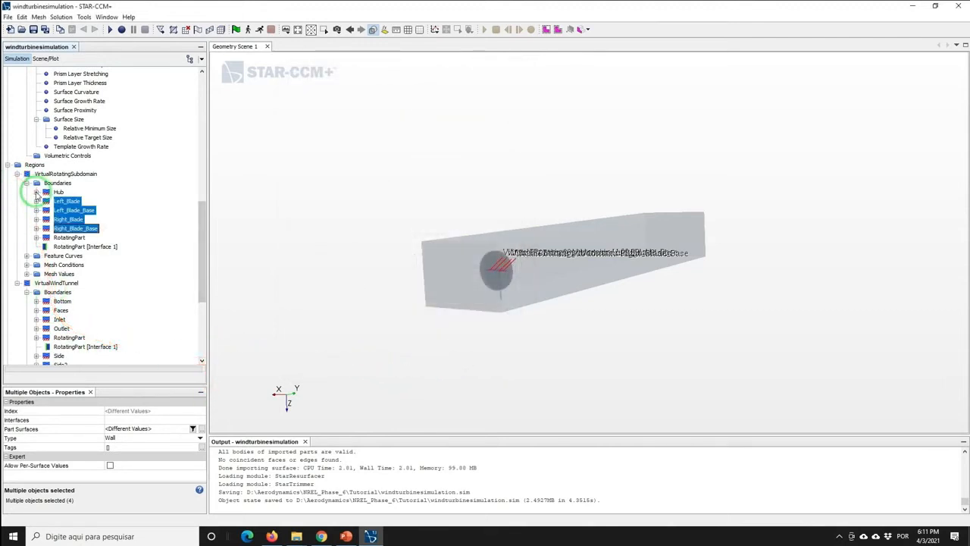
Enable Custom Surface Size in the mesh conditions of the Hub boundary.
{"action": "left_click", "coordinate": [59, 193]}
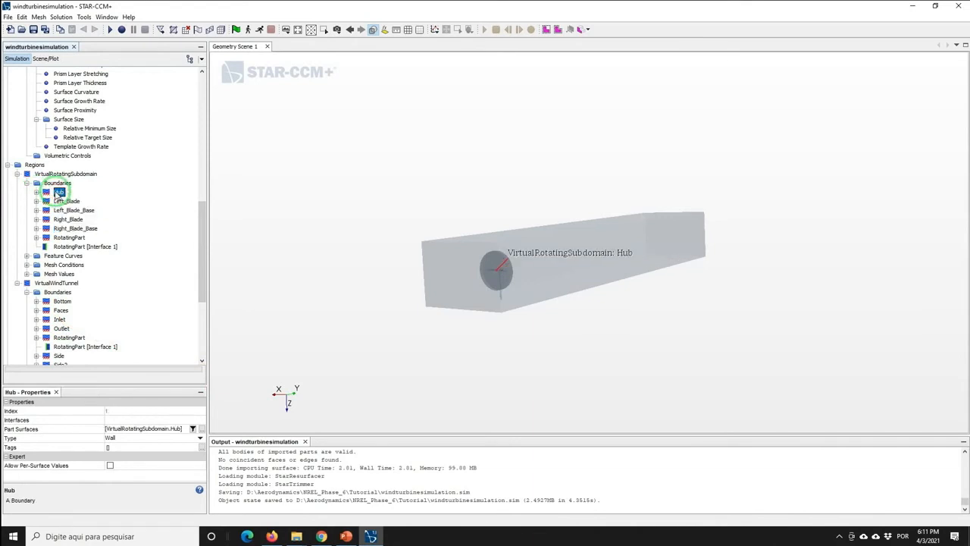
{"action": "left_click", "coordinate": [37, 194]}
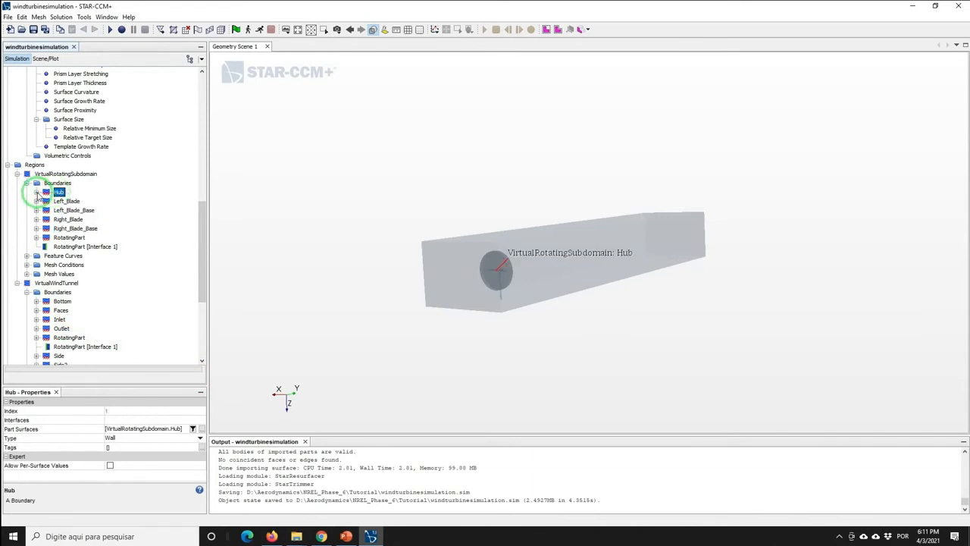
{"action": "left_click", "coordinate": [46, 201]}
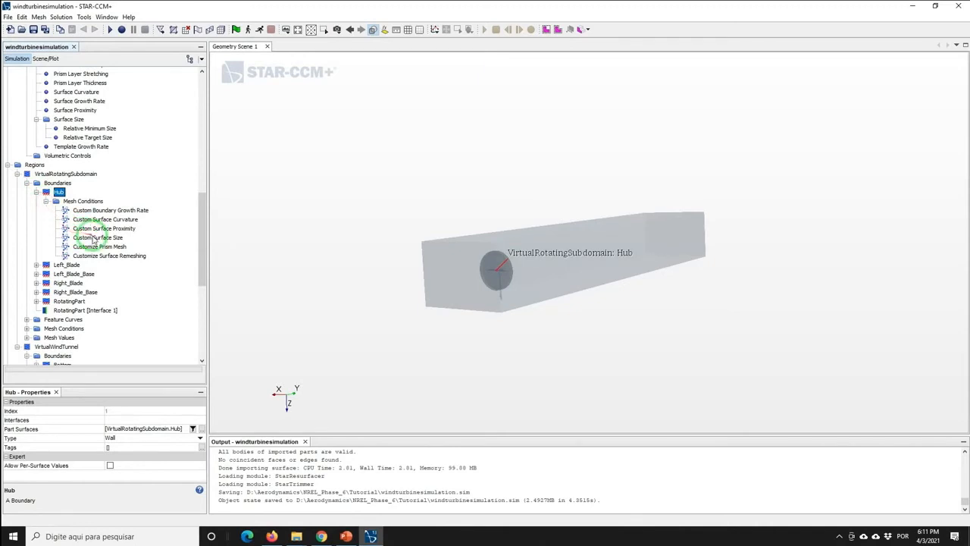
{"action": "left_click", "coordinate": [94, 238]}
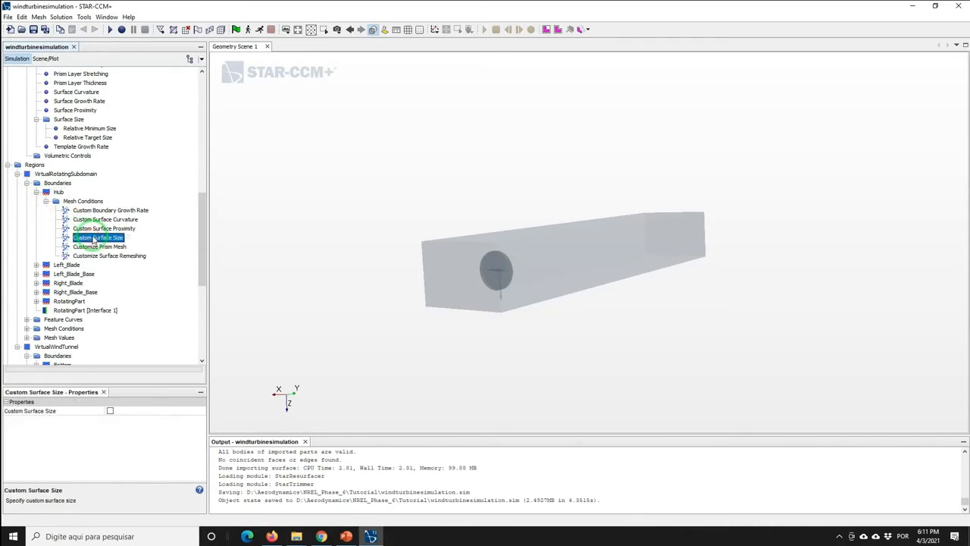
{"action": "left_click", "coordinate": [110, 410]}
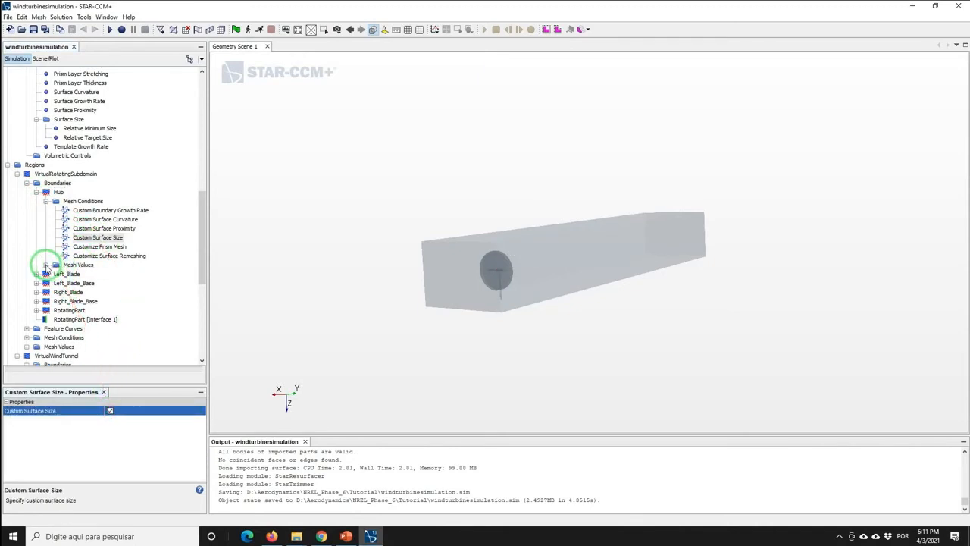
Set the Hub boundary's Relative Minimum Size and Relative Target Size to 2.2 percent of base each.
{"action": "left_click", "coordinate": [46, 265]}
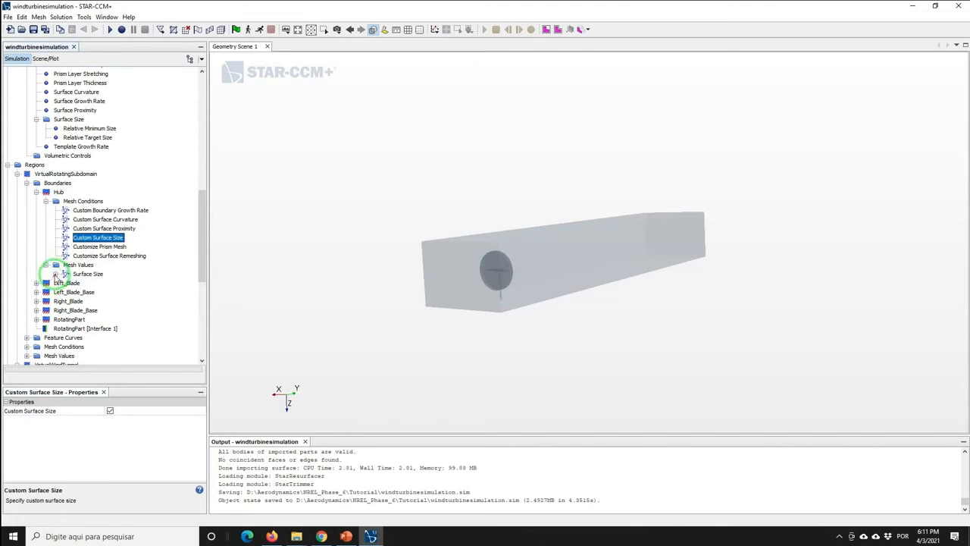
{"action": "left_click", "coordinate": [55, 274]}
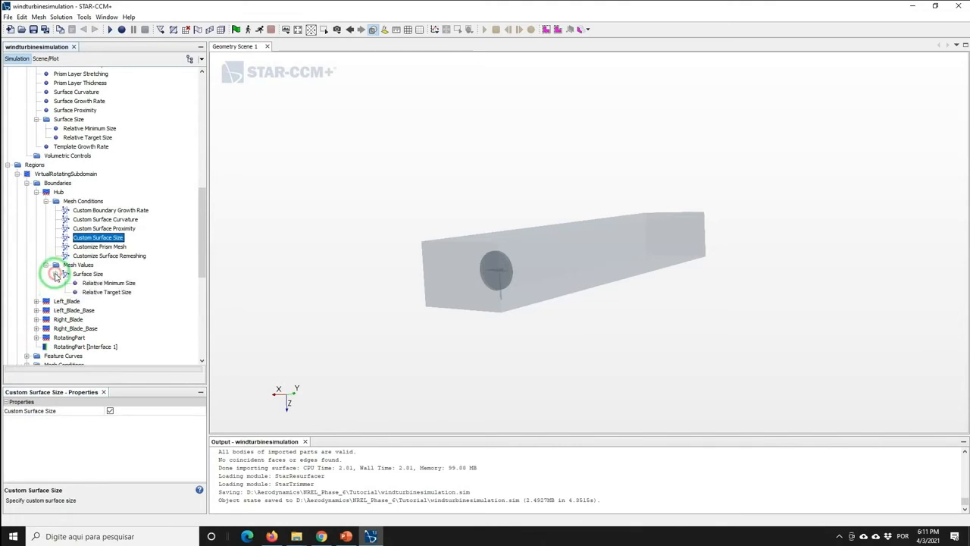
{"action": "left_click", "coordinate": [99, 293]}
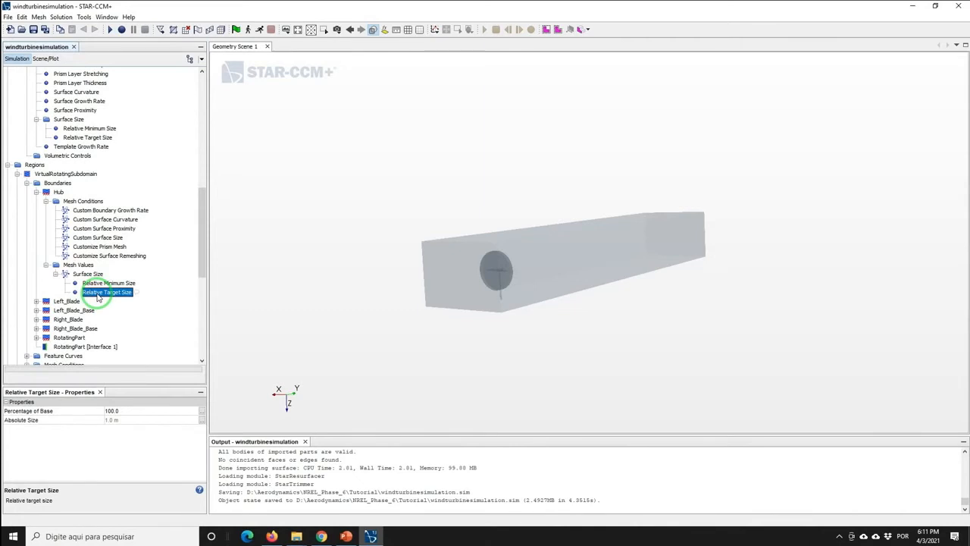
{"action": "left_click", "coordinate": [99, 283]}
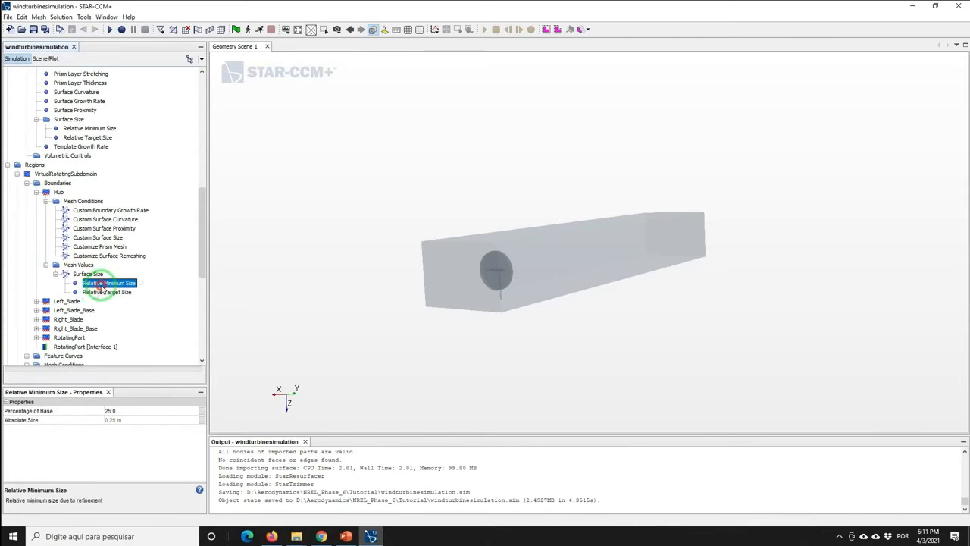
{"action": "left_click", "coordinate": [133, 409]}
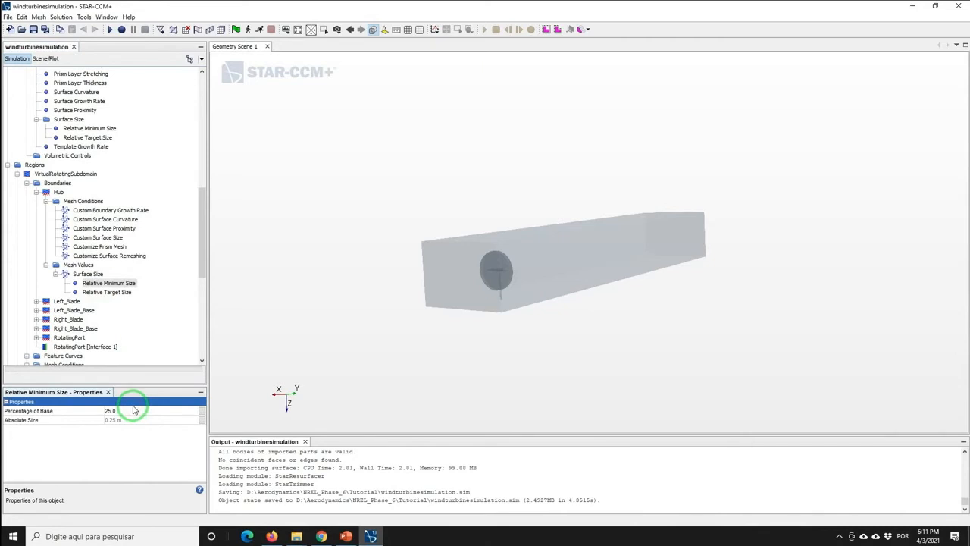
{"action": "left_click", "coordinate": [130, 412]}
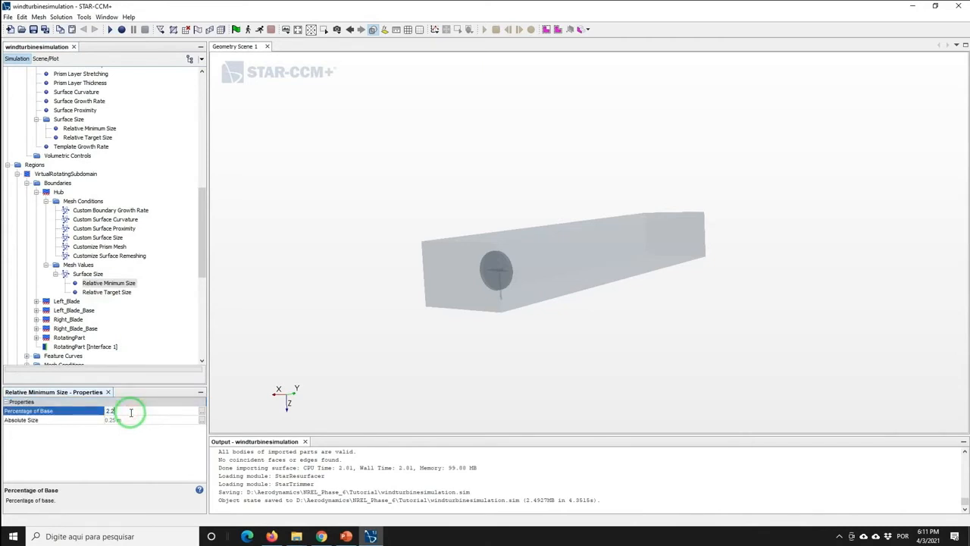
{"action": "key", "text": "Return"}
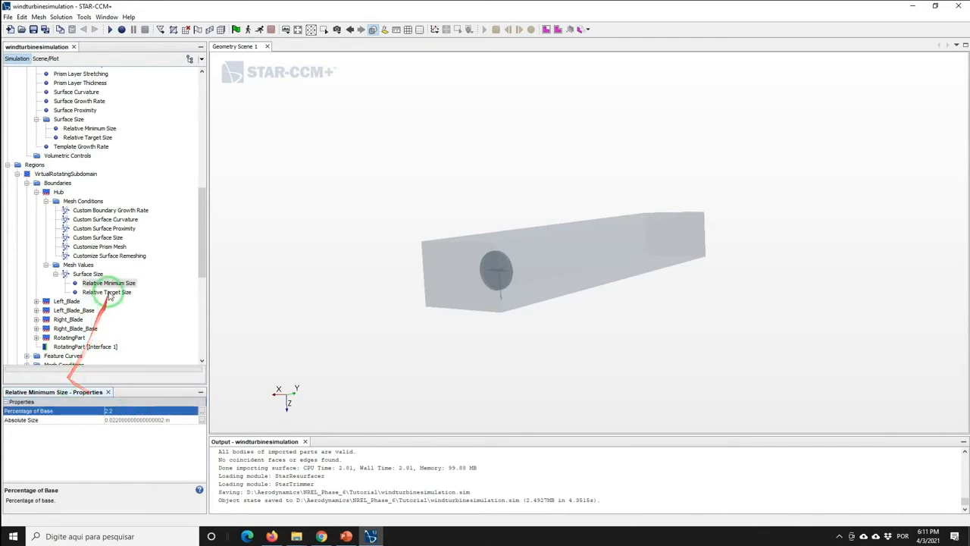
{"action": "left_click", "coordinate": [106, 292]}
{"action": "left_click", "coordinate": [114, 410]}
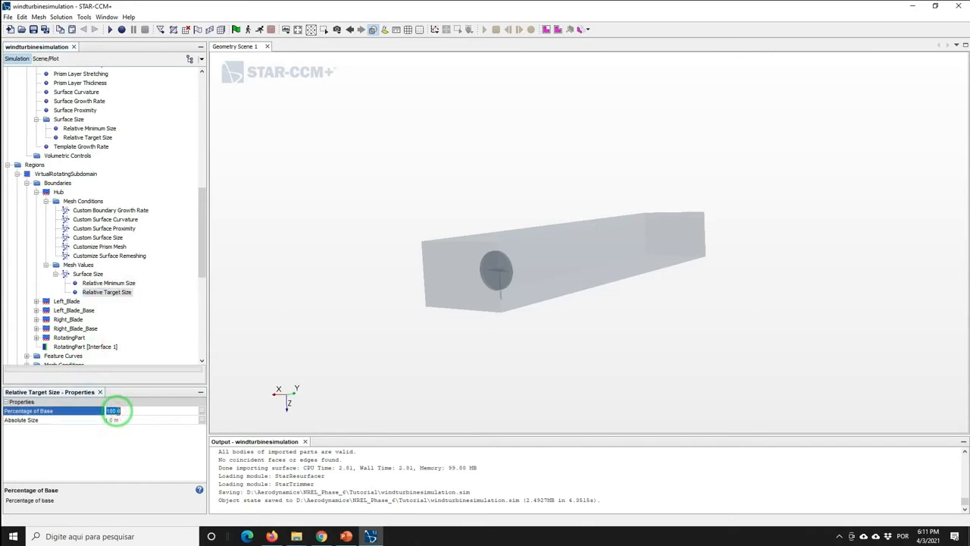
{"action": "key", "text": "Return"}
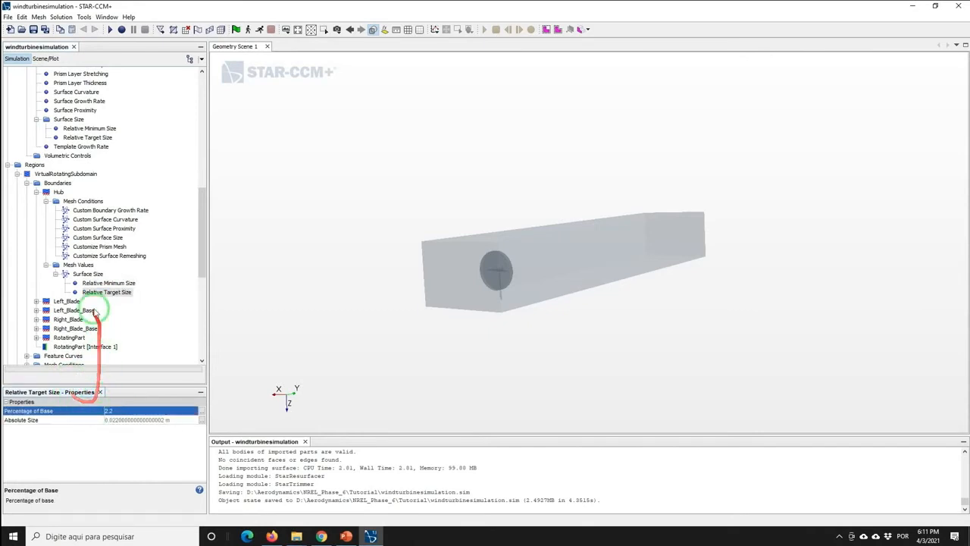
{"action": "left_click", "coordinate": [108, 282]}
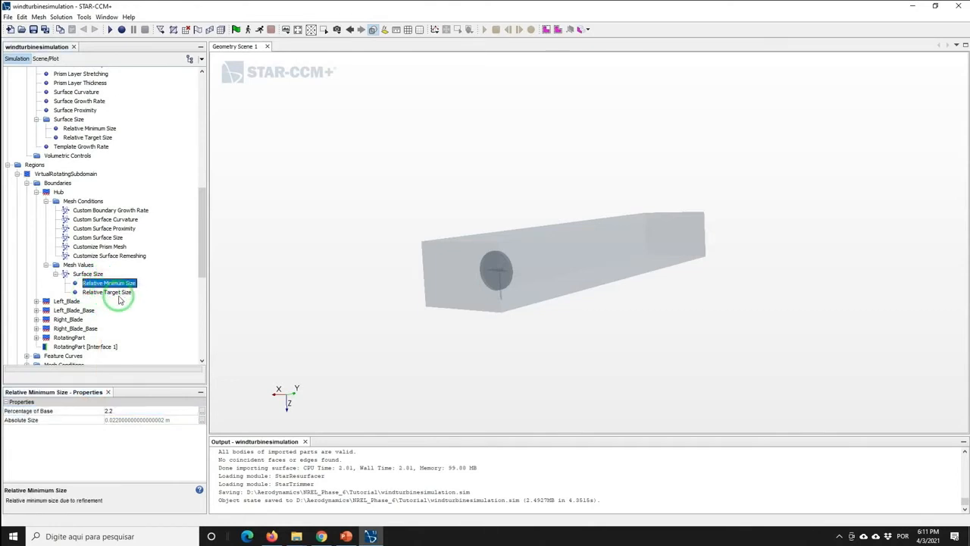
Set Customize Prism Mesh to Disable for the Hub boundary.
{"action": "scroll", "coordinate": [200, 248], "scroll_direction": "down", "scroll_amount": 3}
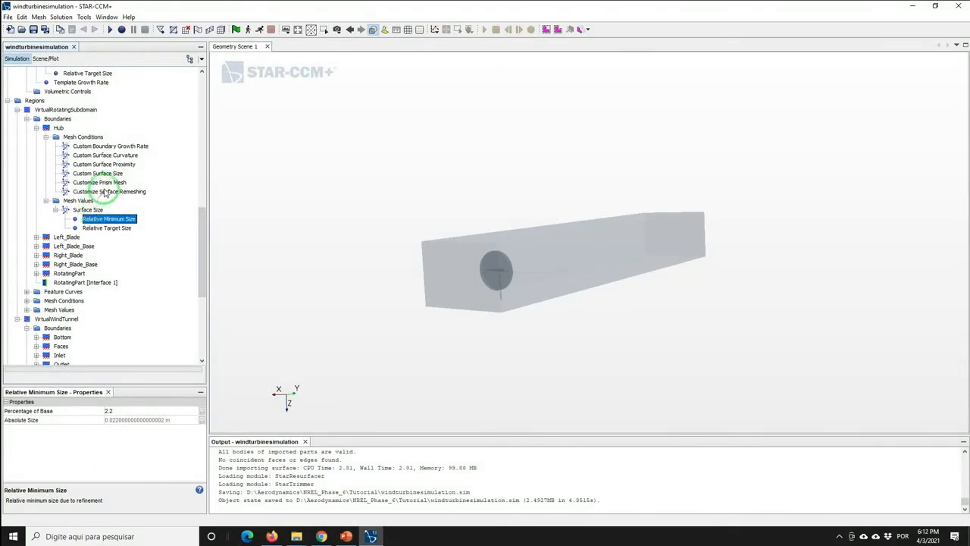
{"action": "left_click", "coordinate": [100, 182]}
{"action": "left_click", "coordinate": [115, 410]}
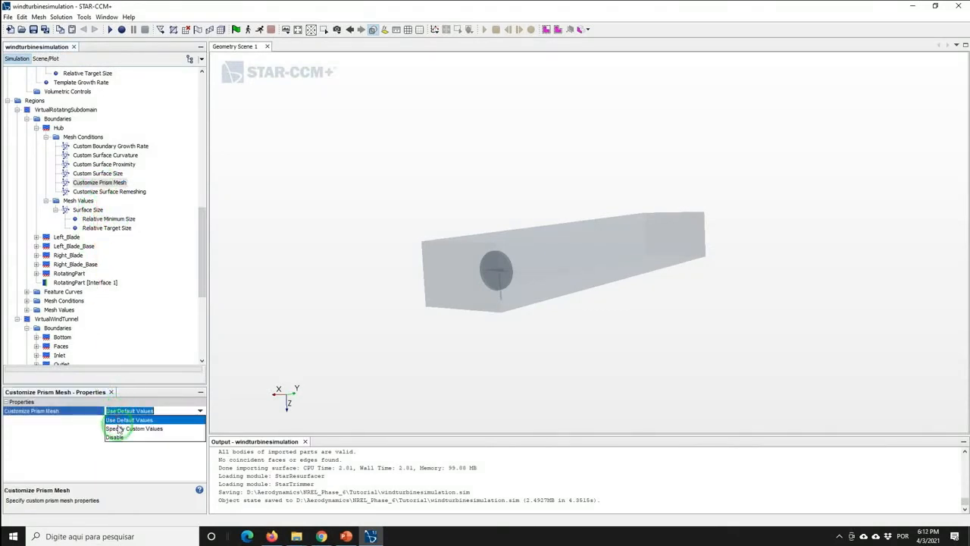
{"action": "left_click", "coordinate": [114, 437]}
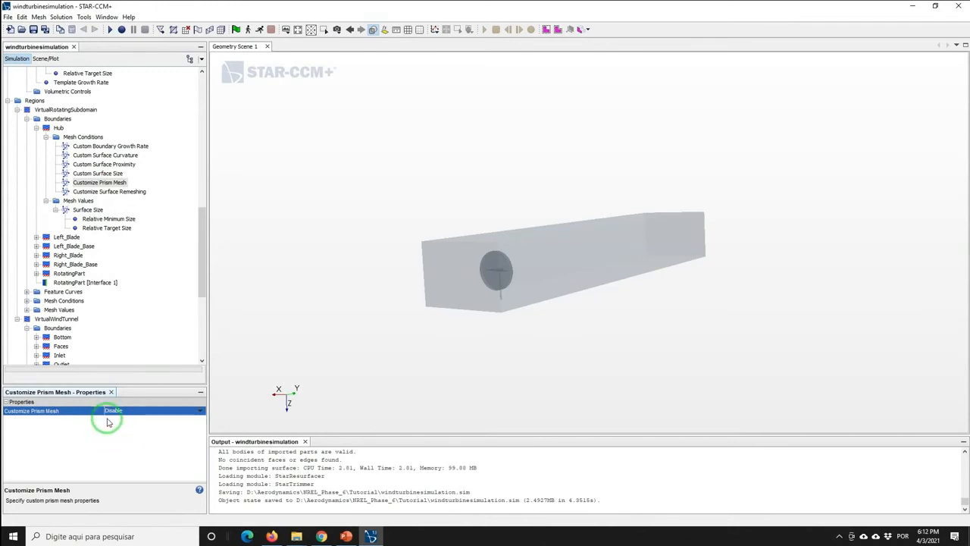
Enable Custom Surface Size in the mesh conditions of the VirtualRotatingSubdomain's RotatingPart boundary.
{"action": "left_click", "coordinate": [66, 272]}
{"action": "left_click", "coordinate": [36, 273]}
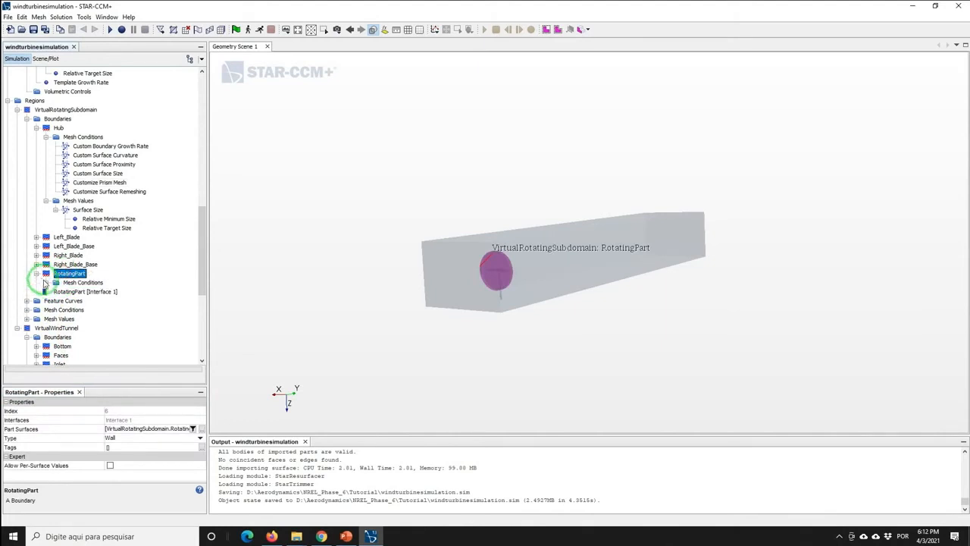
{"action": "left_click", "coordinate": [46, 282]}
{"action": "left_click", "coordinate": [91, 291]}
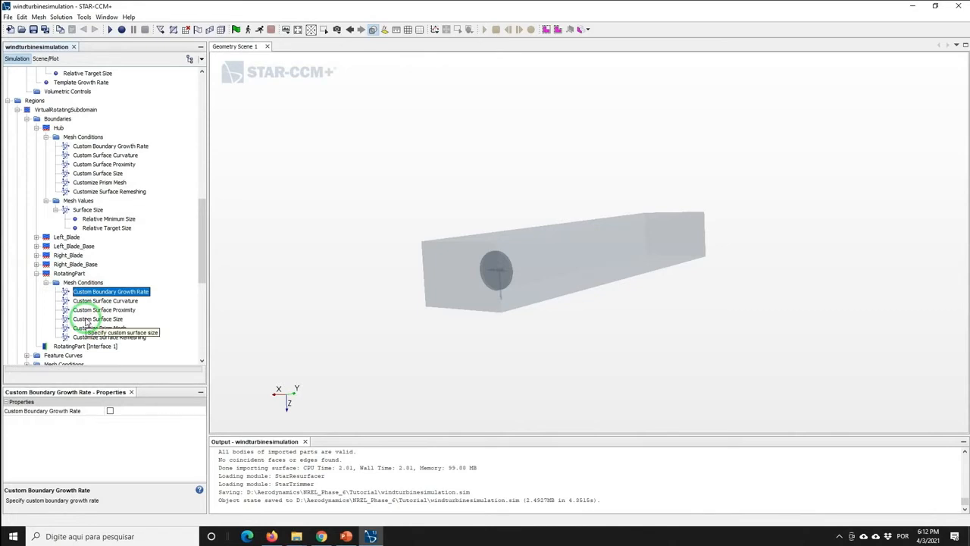
{"action": "left_click", "coordinate": [87, 320]}
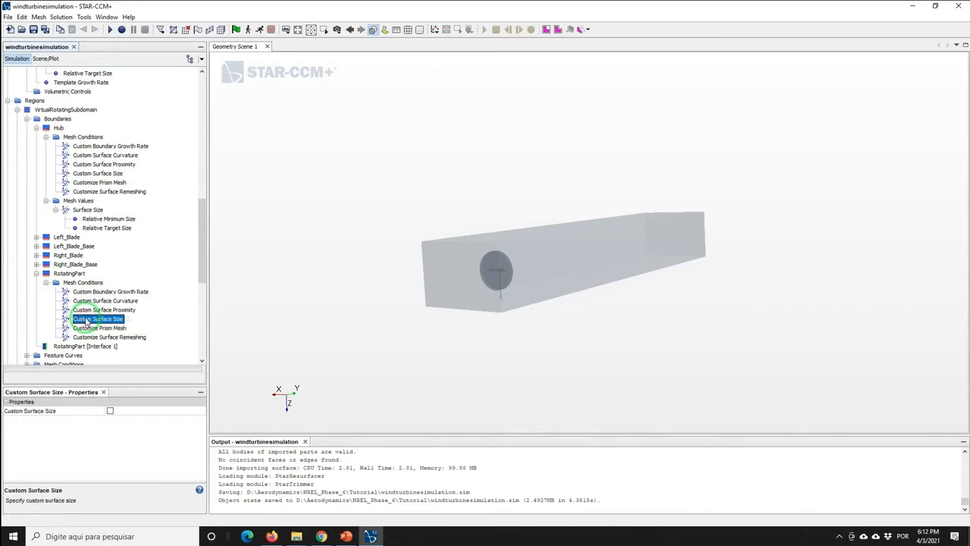
{"action": "left_click", "coordinate": [110, 410]}
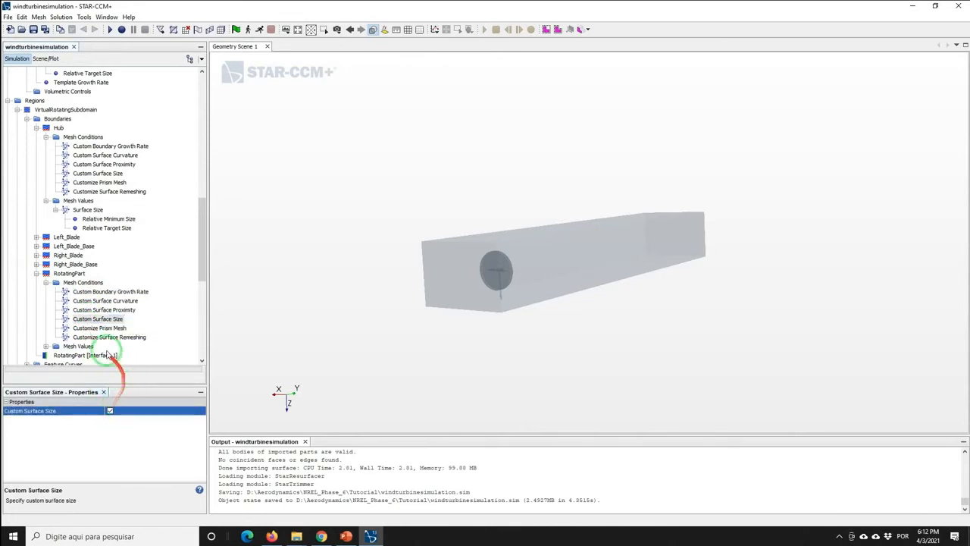
Set the RotatingPart boundary's Relative Minimum Size to 10 and its Relative Target Size to 11 percent of base.
{"action": "left_click", "coordinate": [45, 347]}
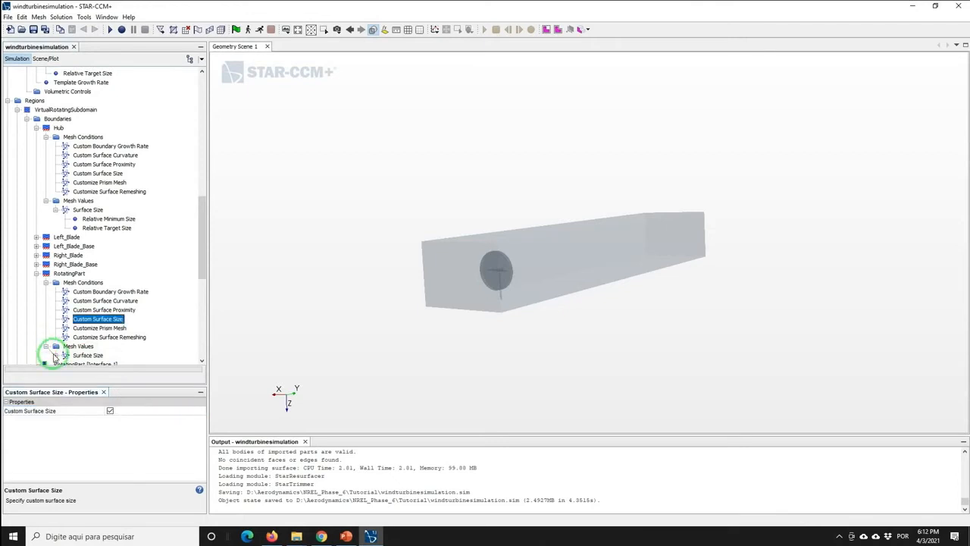
{"action": "left_click", "coordinate": [56, 354]}
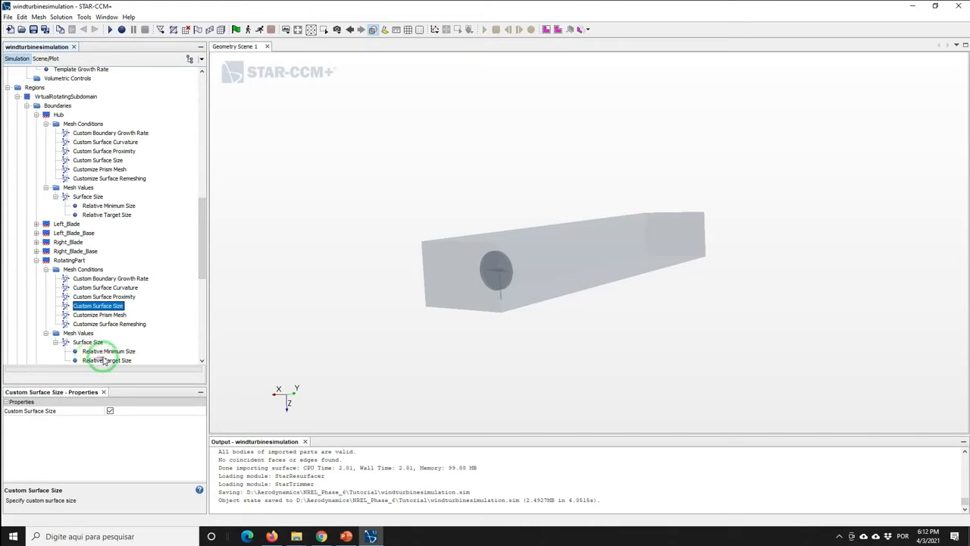
{"action": "left_click", "coordinate": [102, 351]}
{"action": "left_click", "coordinate": [123, 411]}
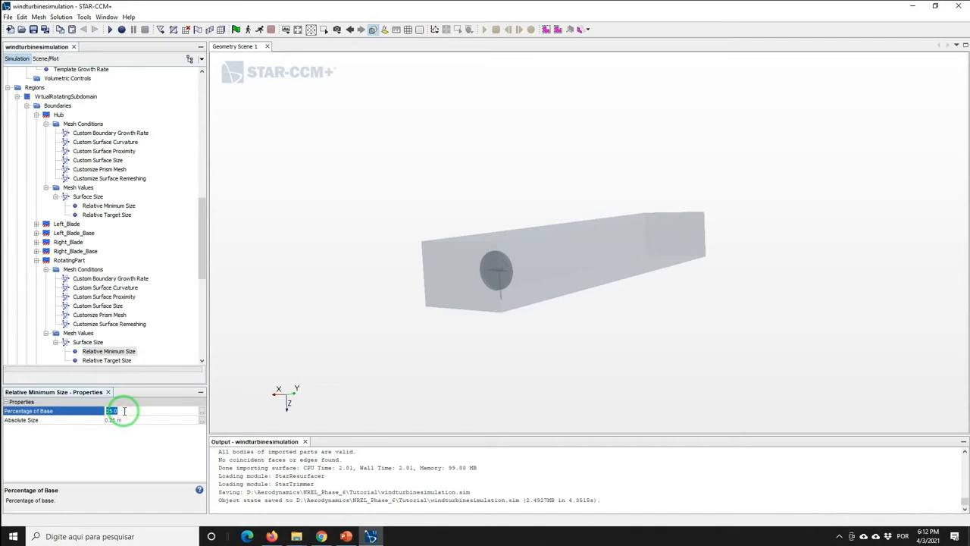
{"action": "type", "text": "10"}
{"action": "left_click", "coordinate": [114, 360]}
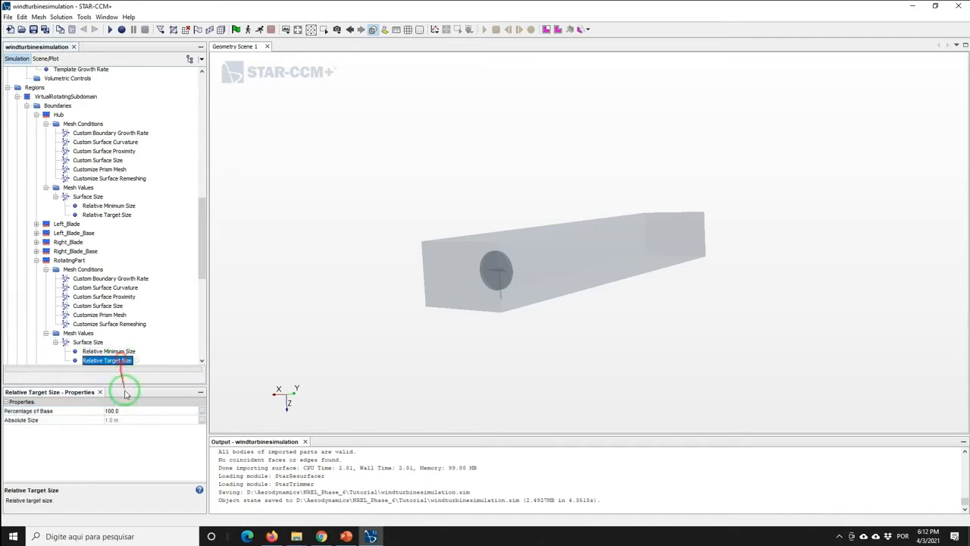
{"action": "left_click", "coordinate": [129, 411]}
{"action": "type", "text": "11"}
{"action": "key", "text": "Return"}
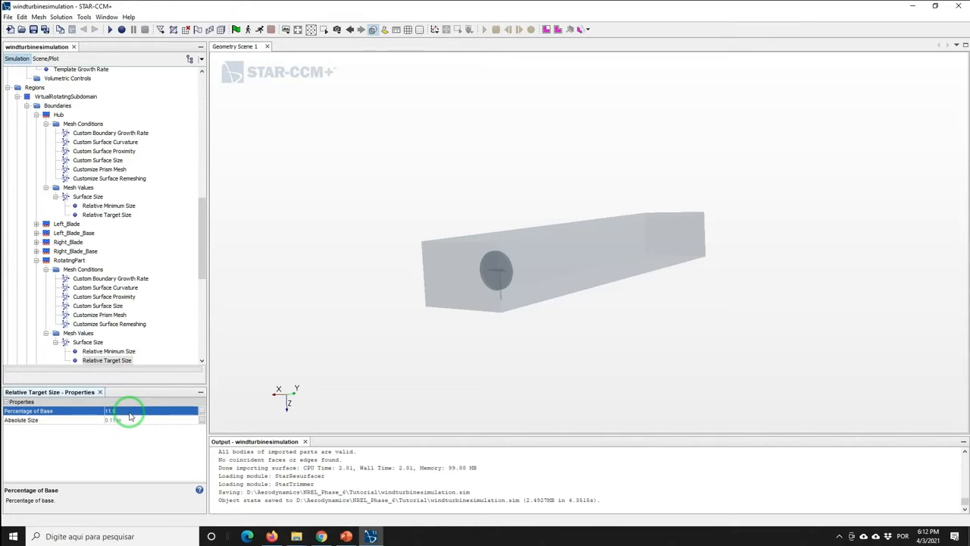
Override the default Customize Prism Mesh setting of the RotatingPart boundary.
{"action": "left_click", "coordinate": [98, 315]}
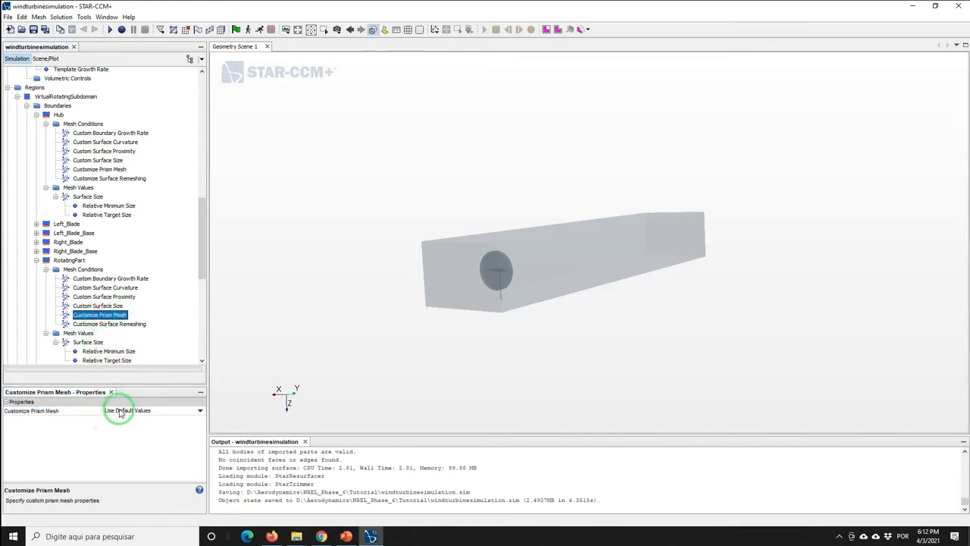
{"action": "left_click", "coordinate": [124, 411]}
{"action": "left_click", "coordinate": [114, 437]}
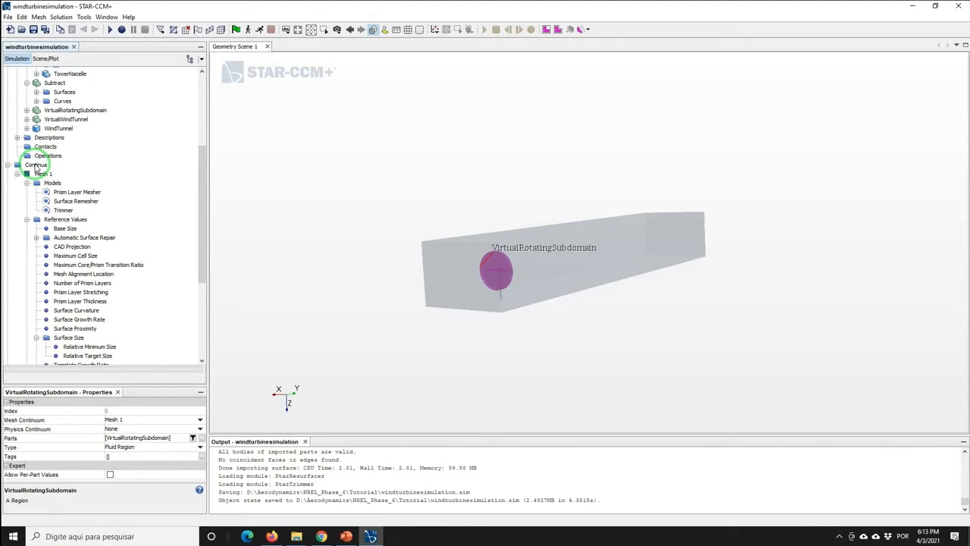
Create a second mesh continuum under Continua.
{"action": "right_click", "coordinate": [34, 164]}
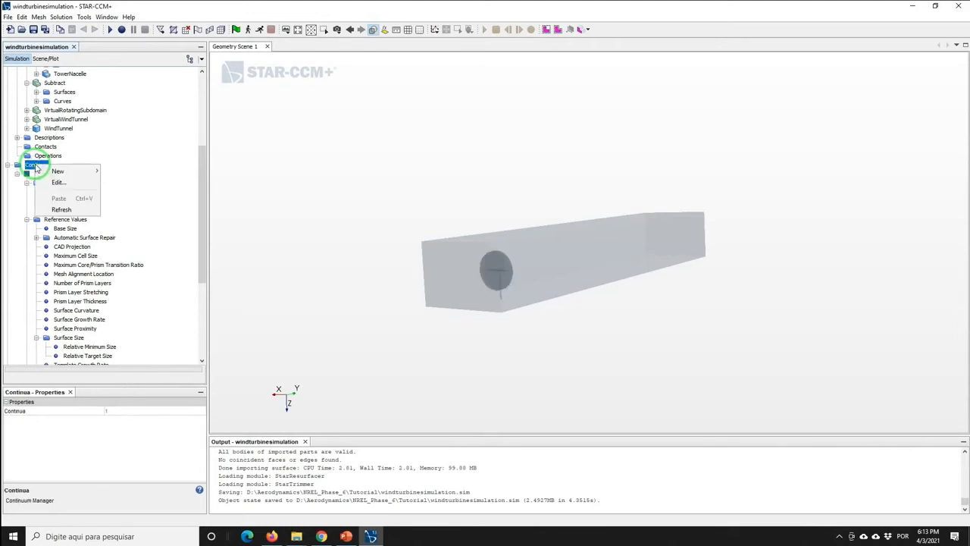
{"action": "mouse_move", "coordinate": [61, 171]}
{"action": "left_click", "coordinate": [126, 176]}
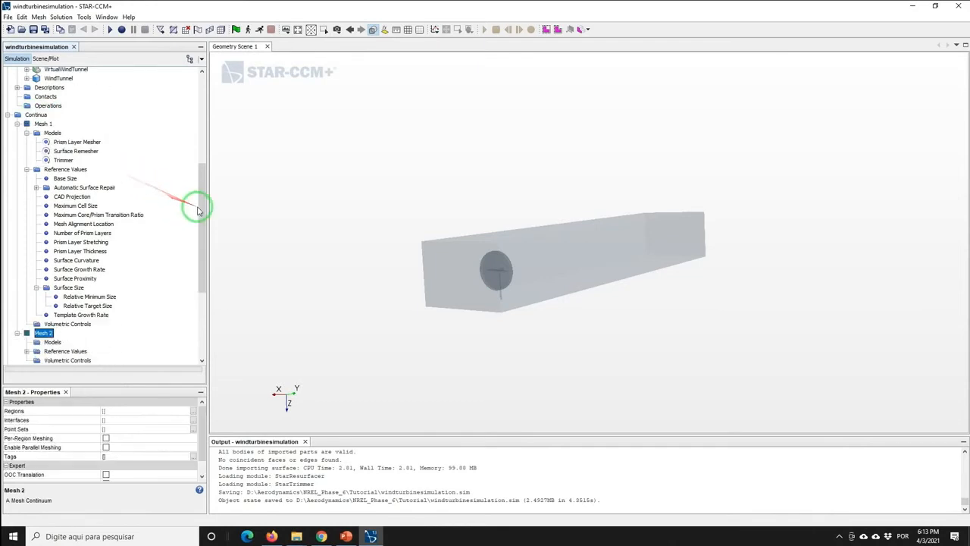
Select the Surface Remesher and Trimmer models for the Mesh 2 continuum.
{"action": "left_click_drag", "start_coordinate": [202, 208], "coordinate": [217, 278]}
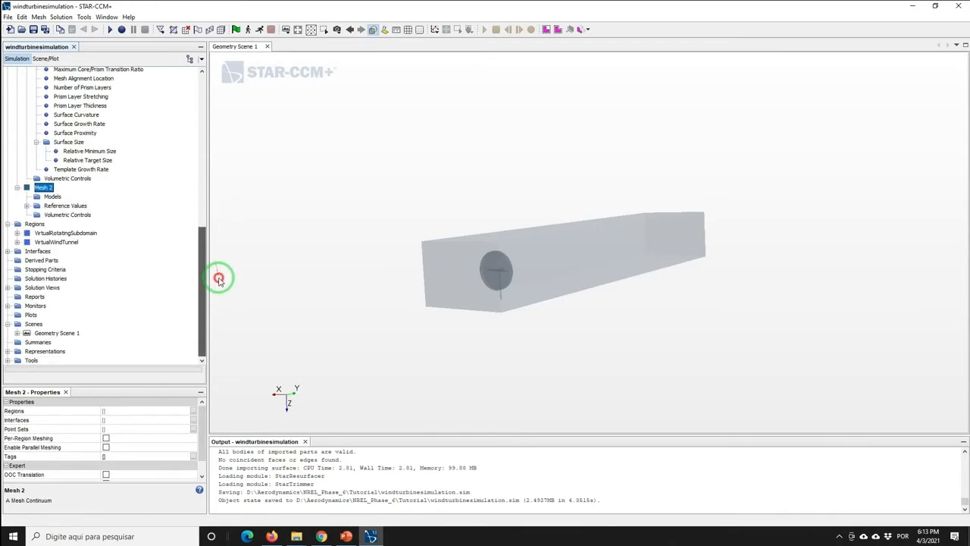
{"action": "right_click", "coordinate": [51, 197]}
{"action": "left_click", "coordinate": [97, 206]}
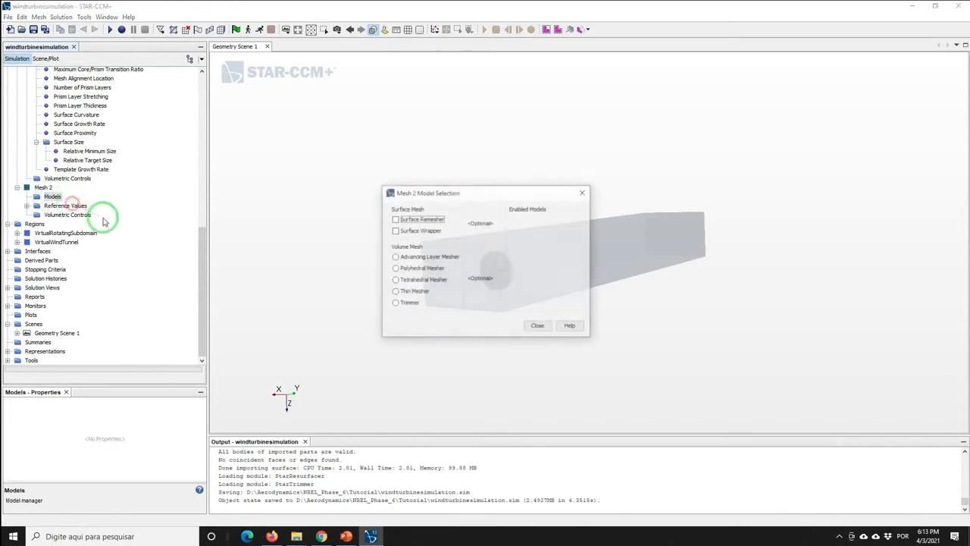
{"action": "left_click", "coordinate": [395, 218]}
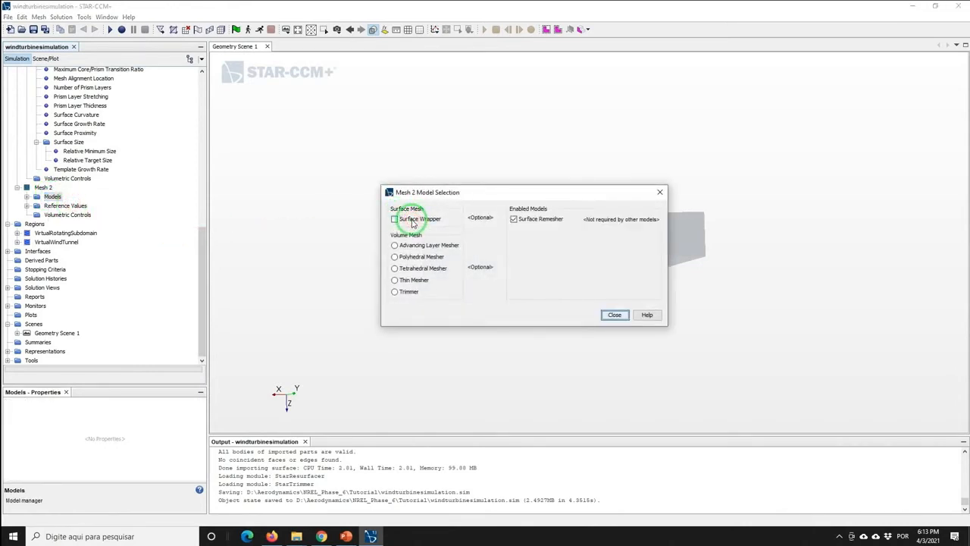
{"action": "left_click", "coordinate": [395, 292]}
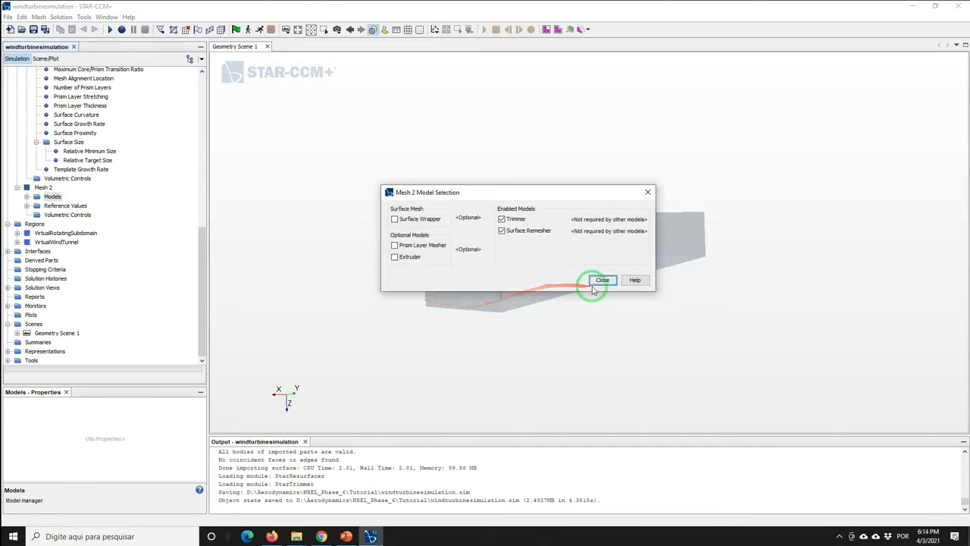
{"action": "left_click", "coordinate": [661, 280]}
Enable Do Mesh Alignment for the Trimmer model of Mesh 2.
{"action": "left_click", "coordinate": [27, 197]}
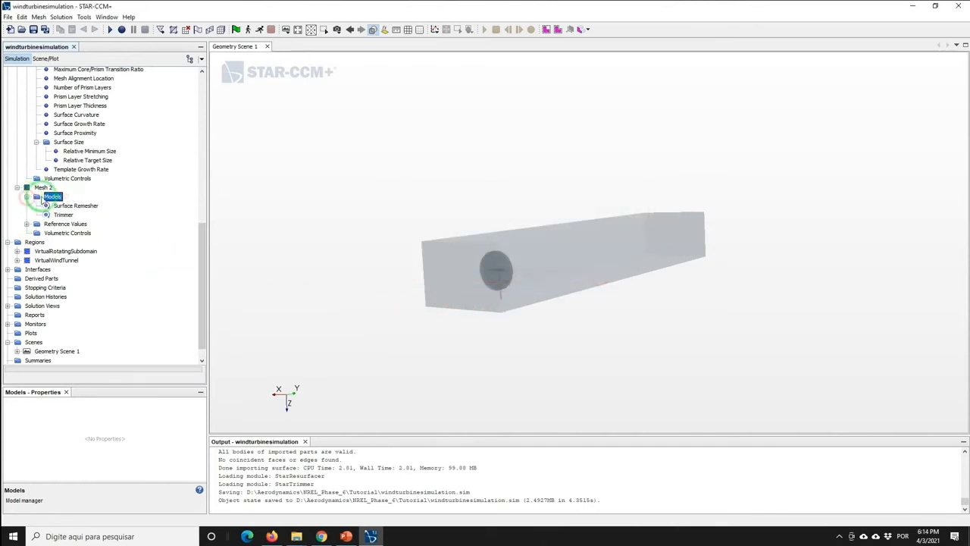
{"action": "left_click", "coordinate": [63, 214]}
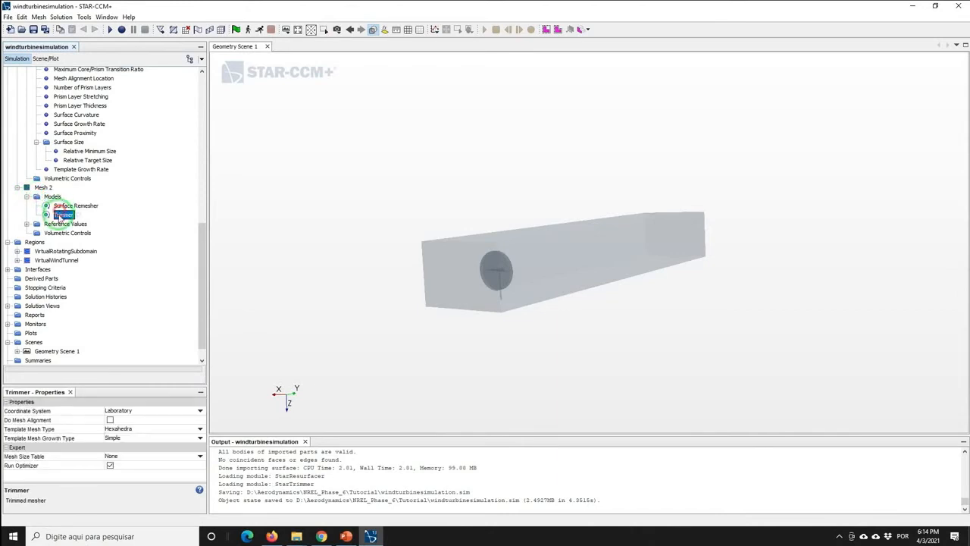
{"action": "left_click", "coordinate": [110, 420]}
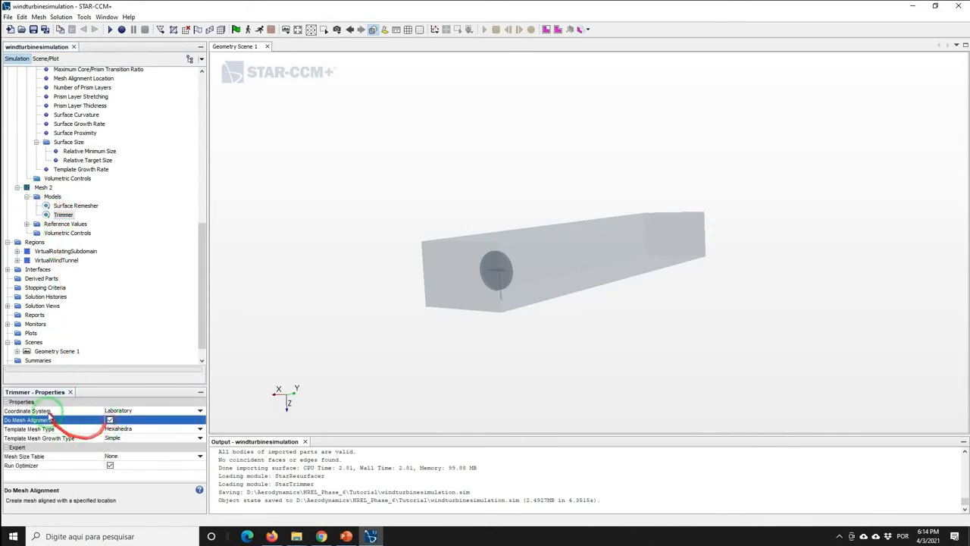
Set the Maximum Cell Size in Mesh 2's reference values to 400 percent of base.
{"action": "left_click", "coordinate": [27, 224]}
{"action": "left_click", "coordinate": [65, 233]}
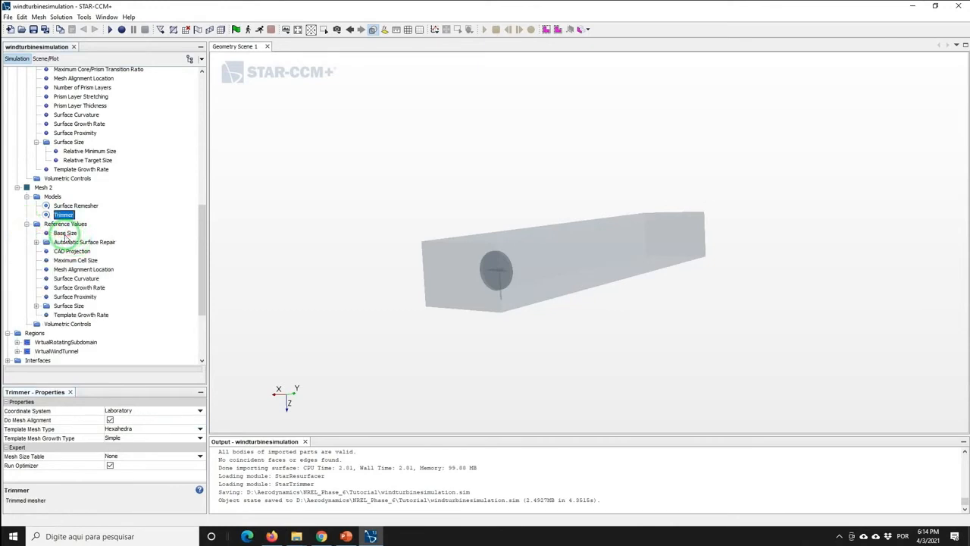
{"action": "left_click_drag", "start_coordinate": [201, 256], "coordinate": [202, 278]}
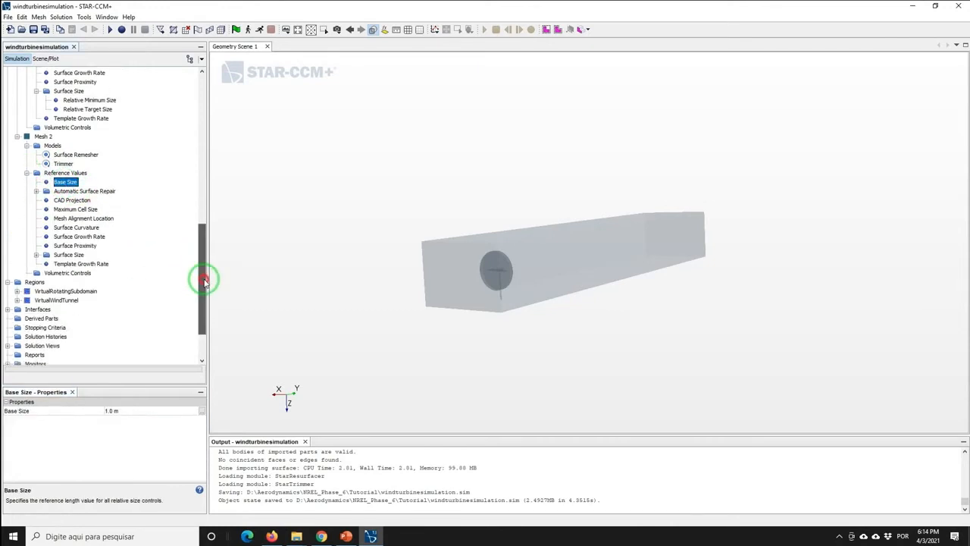
{"action": "left_click", "coordinate": [72, 209]}
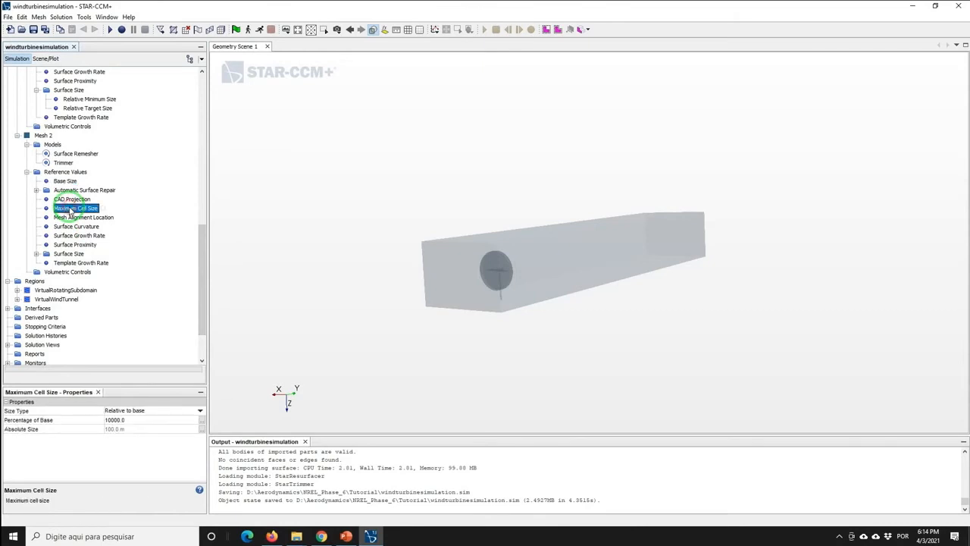
{"action": "left_click", "coordinate": [117, 418]}
{"action": "type", "text": "4"}
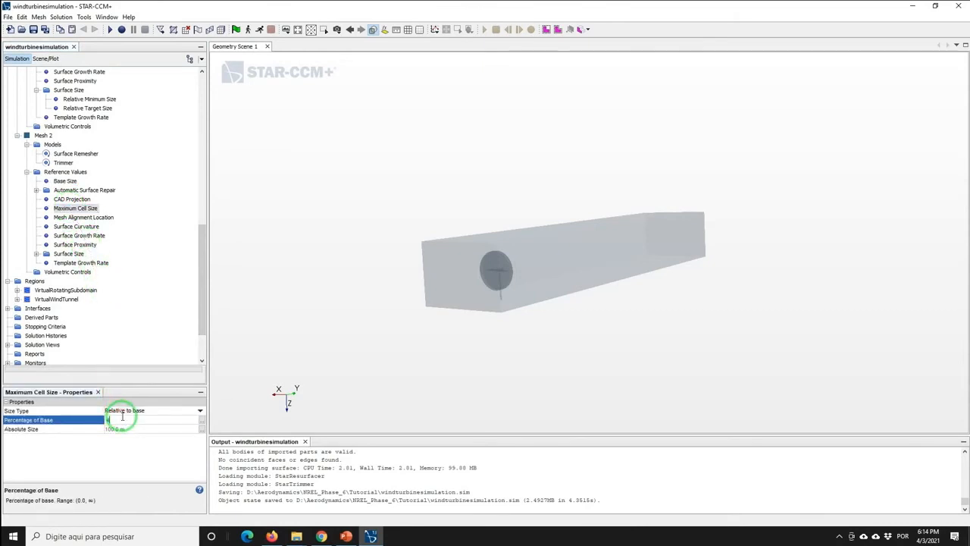
{"action": "type", "text": "00"}
{"action": "key", "text": "Return"}
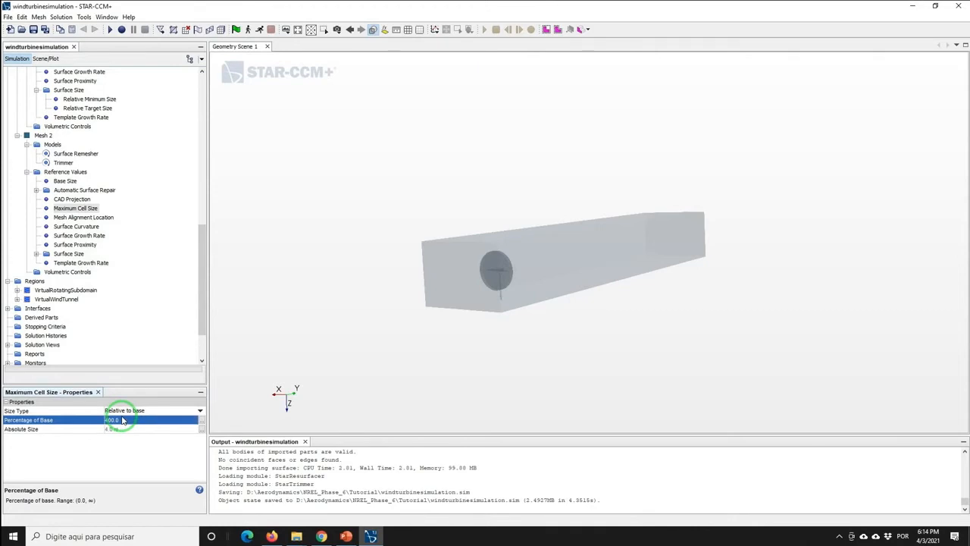
Set both the Relative Minimum Size and Relative Target Size of Mesh 2's surface size to 0.55 percent of base.
{"action": "left_click", "coordinate": [36, 253]}
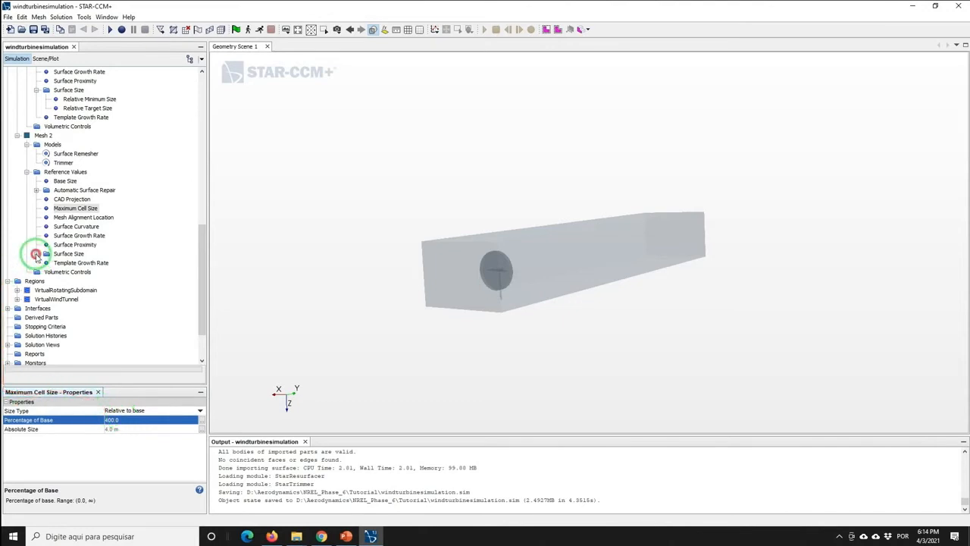
{"action": "left_click", "coordinate": [76, 263]}
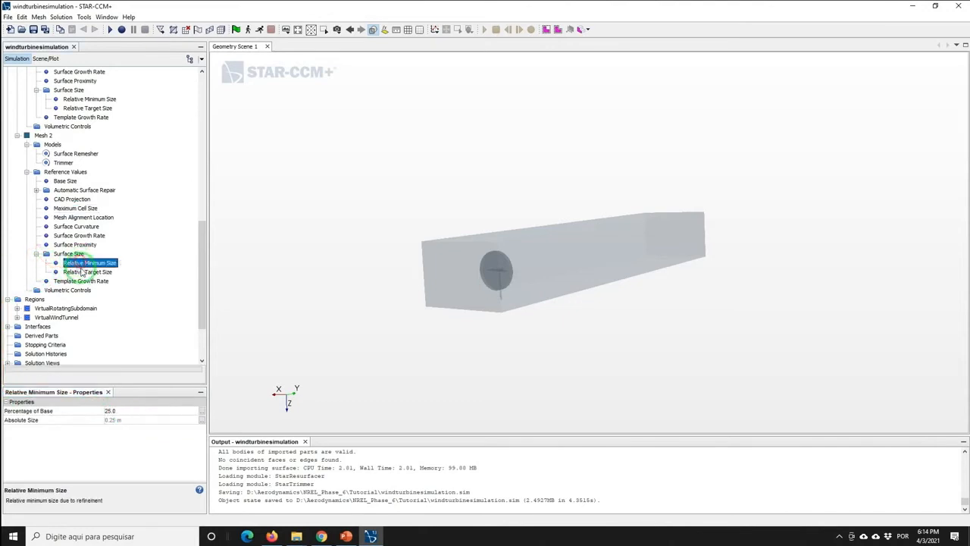
{"action": "left_click", "coordinate": [121, 411]}
{"action": "type", "text": "0"}
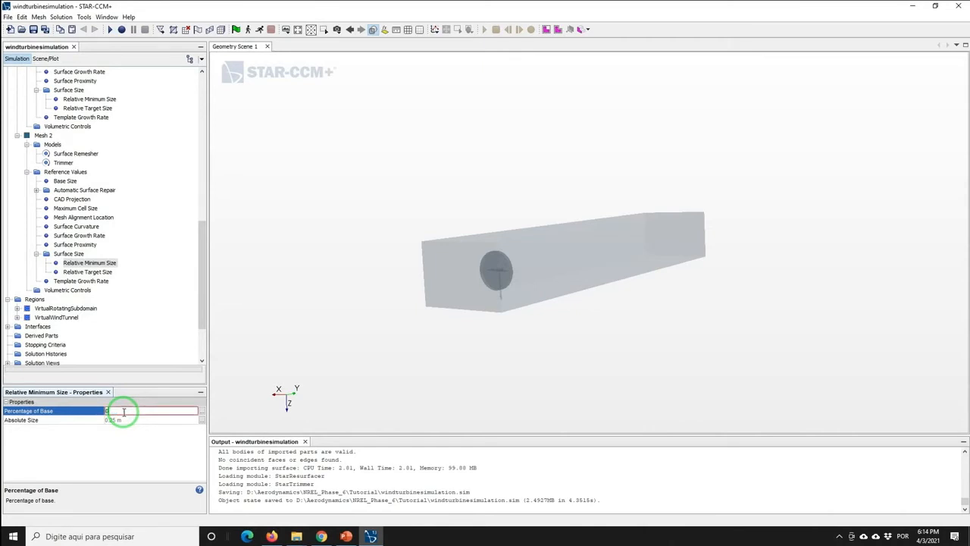
{"action": "type", "text": ".55"}
{"action": "key", "text": "Return"}
{"action": "left_click", "coordinate": [87, 271]}
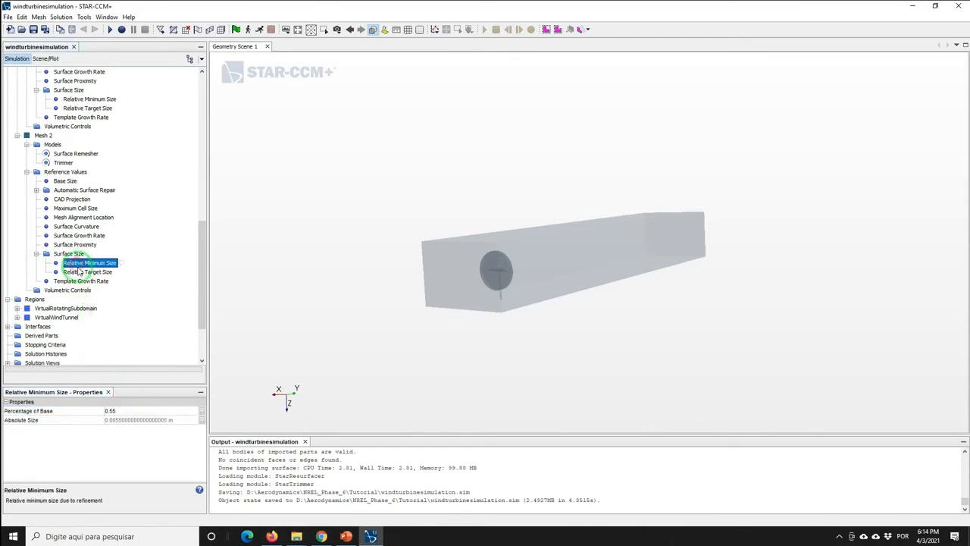
{"action": "left_click", "coordinate": [121, 411]}
{"action": "type", "text": "0"}
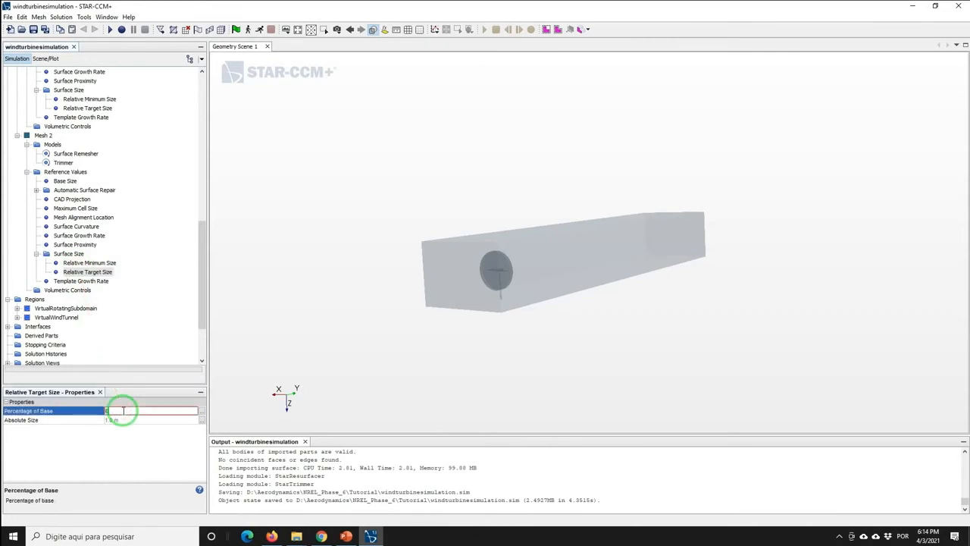
{"action": "type", "text": ".55"}
{"action": "key", "text": "Return"}
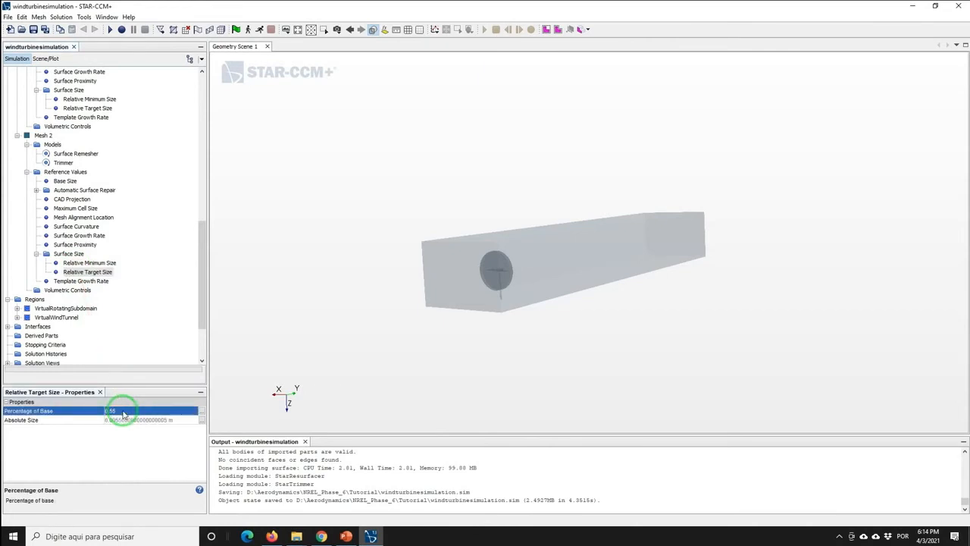
Set both the Default Growth Rate and Boundary Growth Rate of Mesh 2's template growth rate to Slow.
{"action": "left_click", "coordinate": [72, 280]}
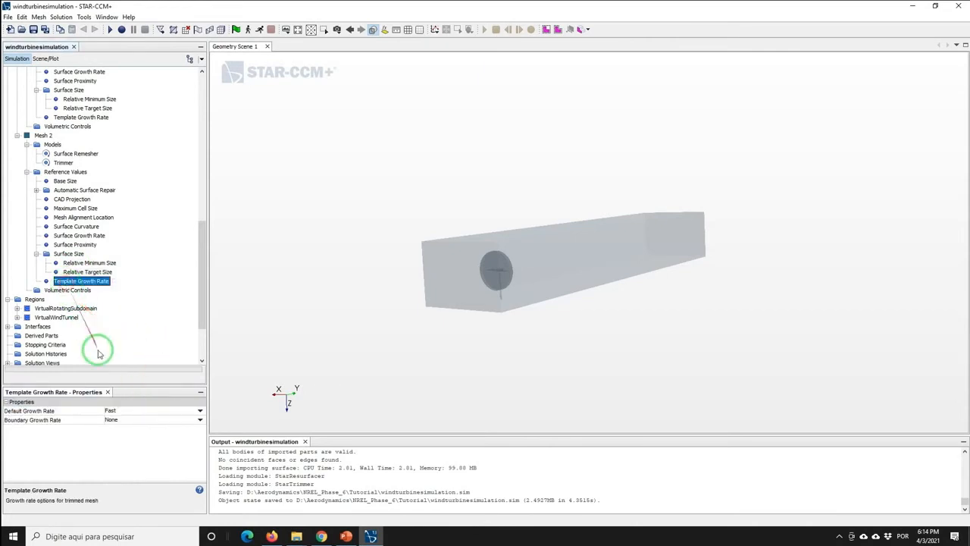
{"action": "left_click", "coordinate": [116, 410]}
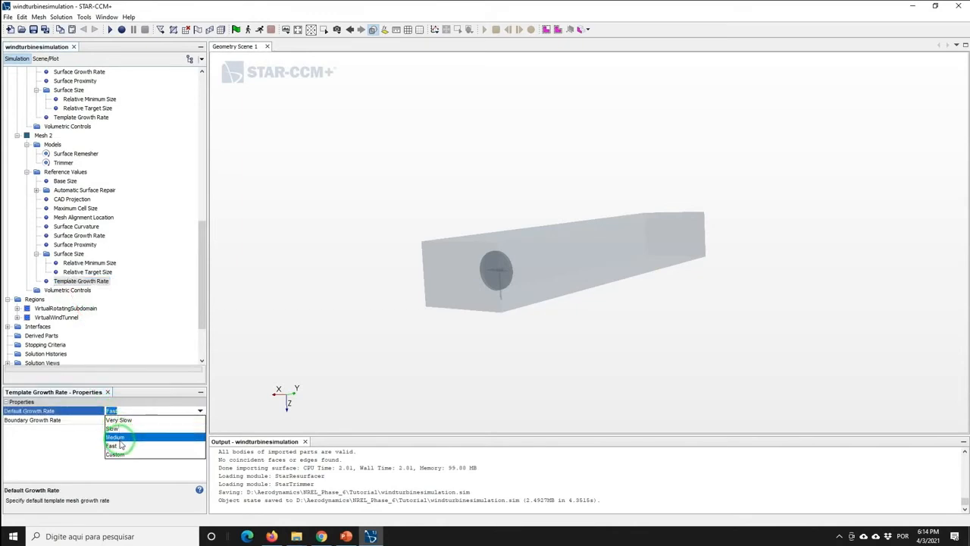
{"action": "left_click", "coordinate": [119, 429]}
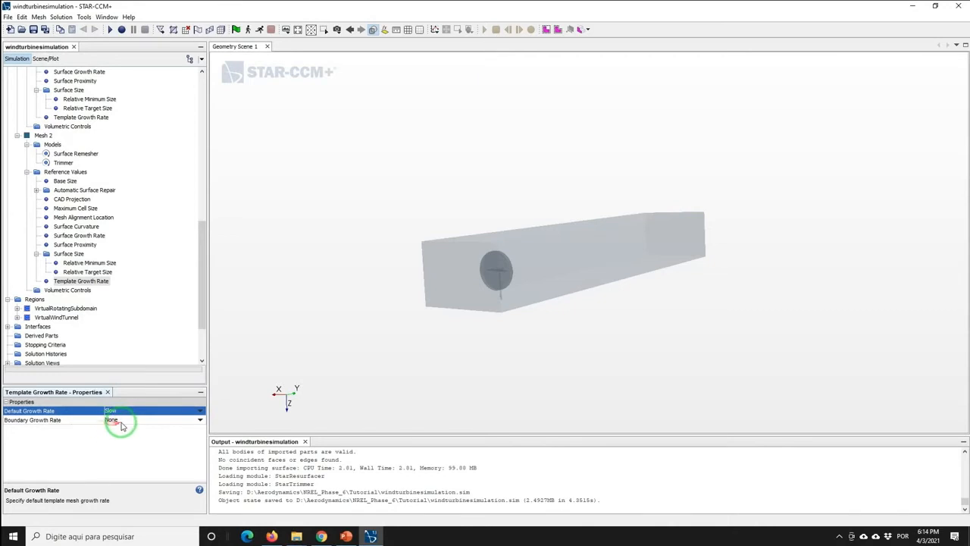
{"action": "left_click", "coordinate": [118, 420]}
{"action": "left_click", "coordinate": [119, 446]}
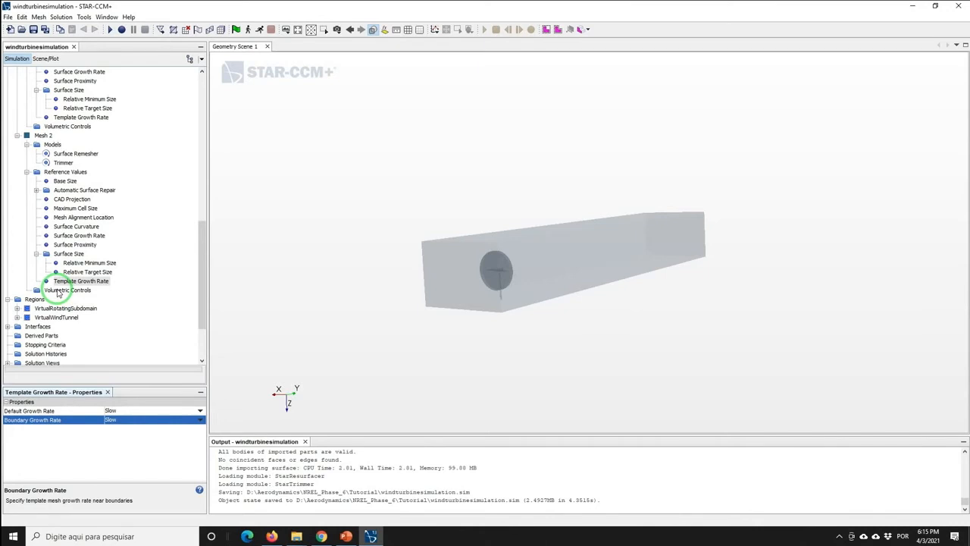
Assign the Mesh 2 continuum to the VirtualWindTunnel region.
{"action": "left_click_drag", "start_coordinate": [200, 243], "coordinate": [191, 306]}
{"action": "left_click", "coordinate": [57, 242]}
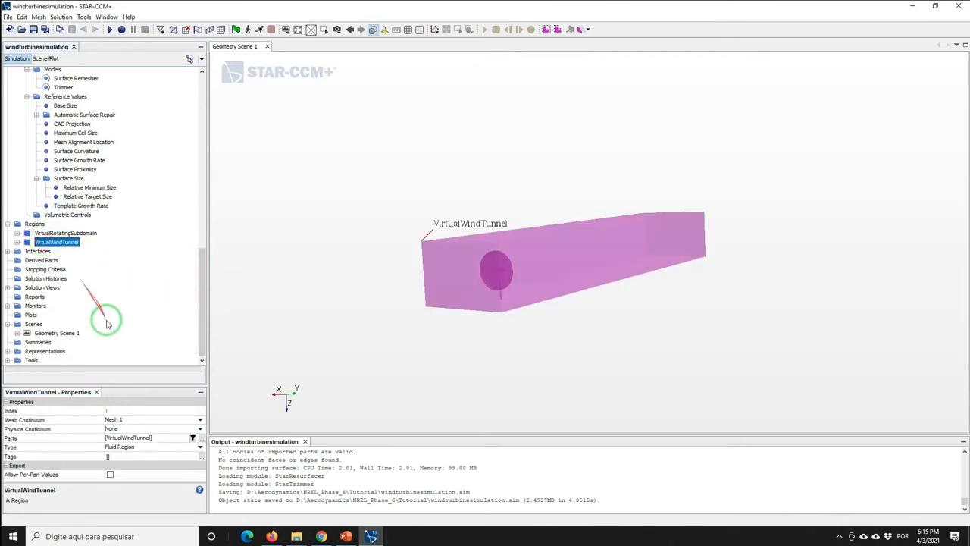
{"action": "left_click", "coordinate": [125, 419]}
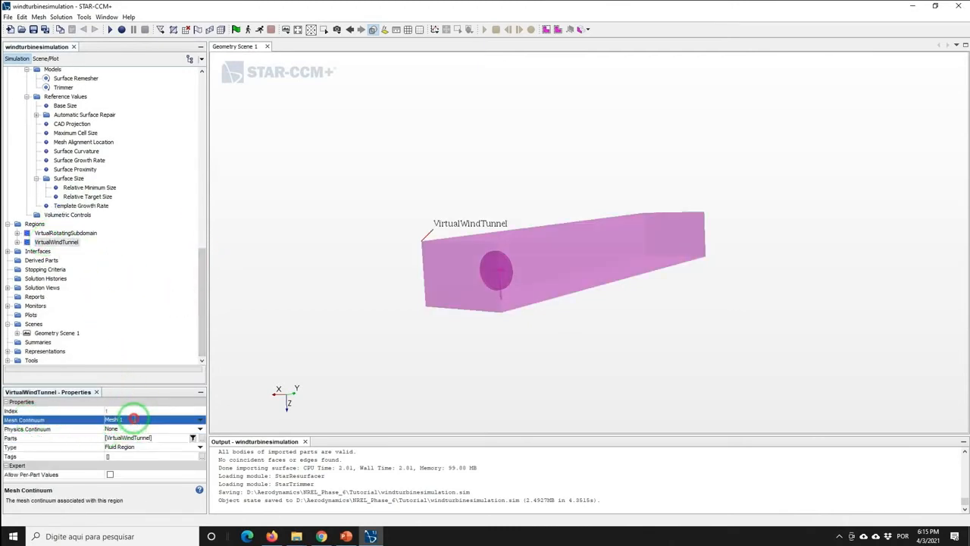
{"action": "left_click", "coordinate": [117, 447]}
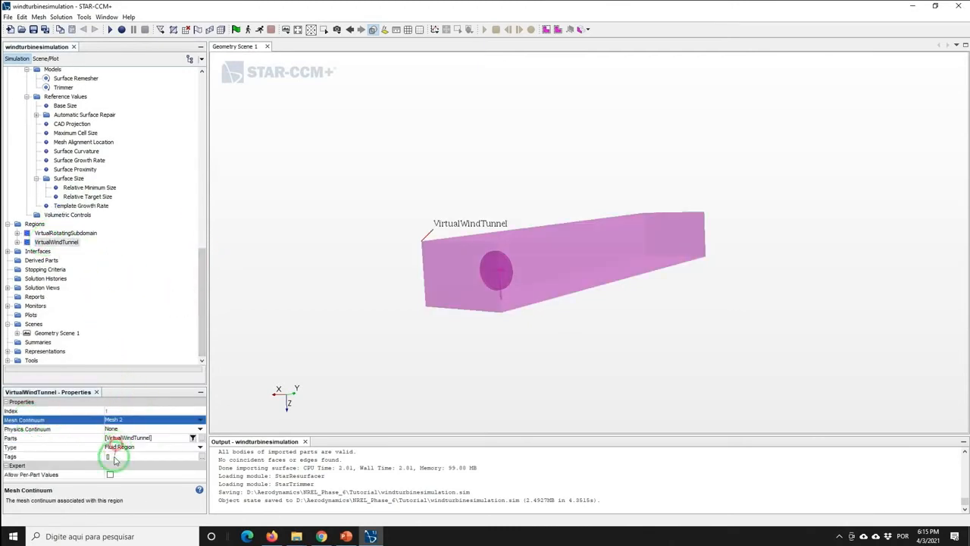
Enable Custom Surface Size jointly for VirtualWindTunnel's Bottom, Inlet, Outlet, Side, Side2 and Top boundaries.
{"action": "left_click", "coordinate": [17, 242]}
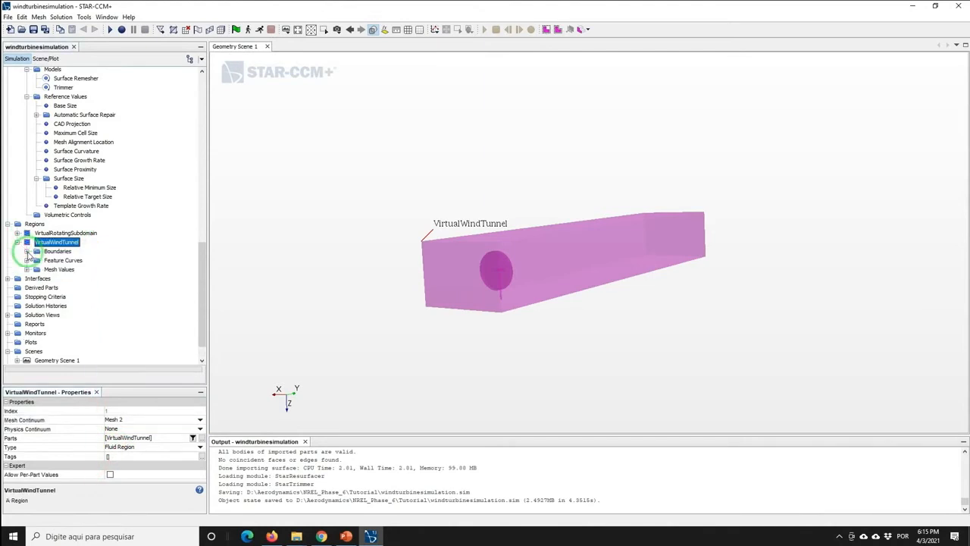
{"action": "left_click", "coordinate": [27, 251]}
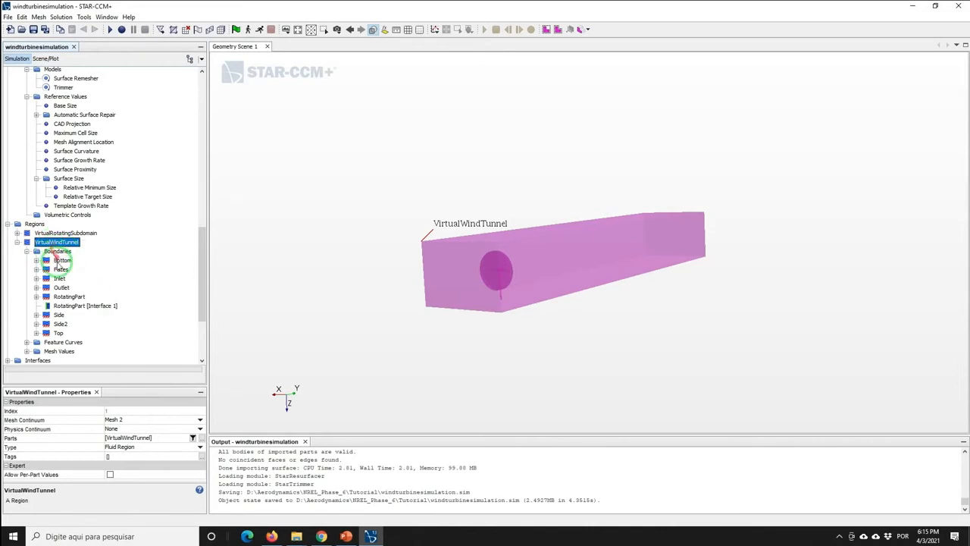
{"action": "left_click", "coordinate": [62, 260]}
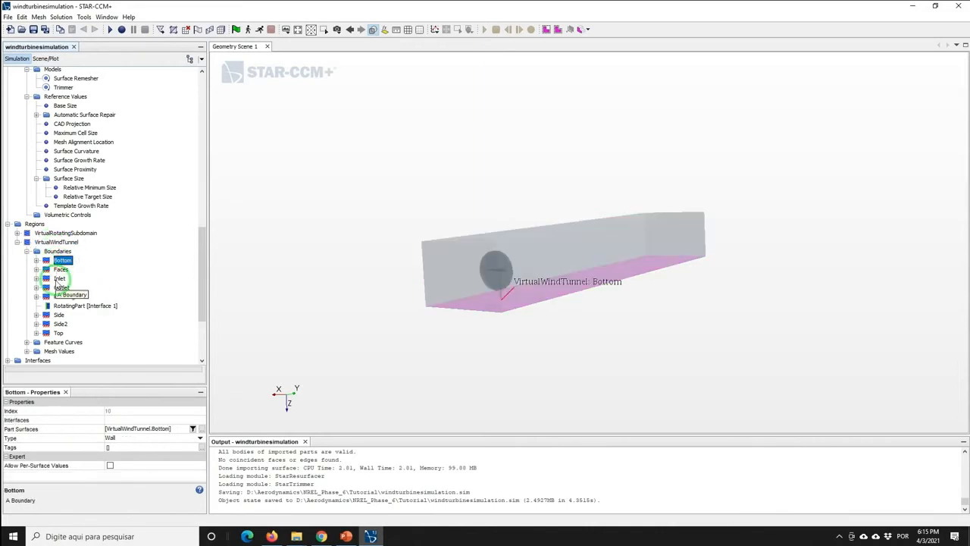
{"action": "left_click", "coordinate": [61, 269]}
{"action": "left_click", "coordinate": [62, 261]}
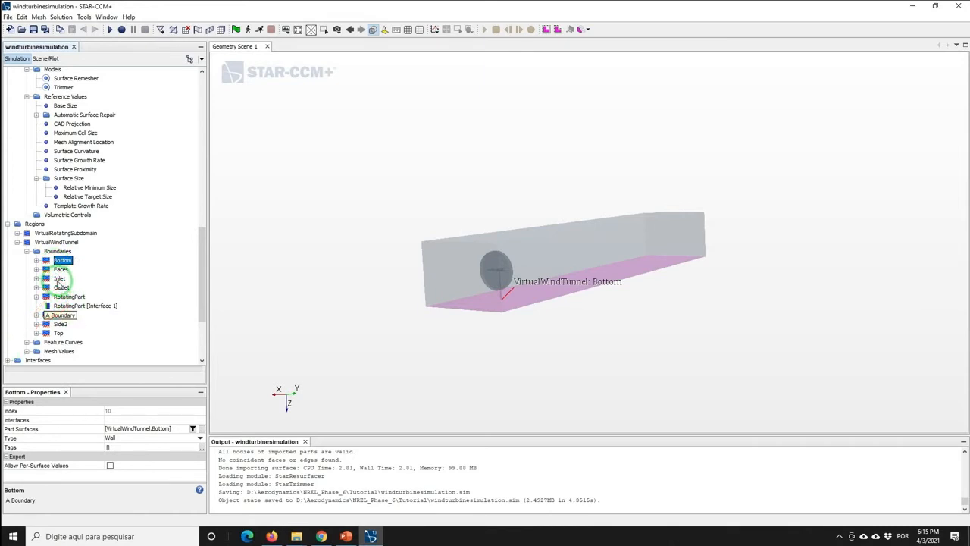
{"action": "left_click", "coordinate": [60, 279], "text": "ctrl"}
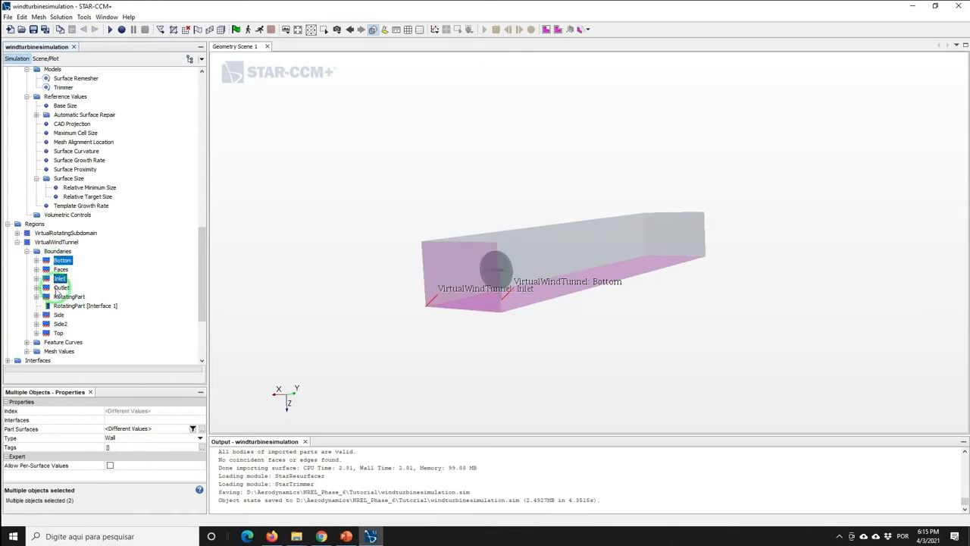
{"action": "left_click", "coordinate": [60, 288], "text": "ctrl"}
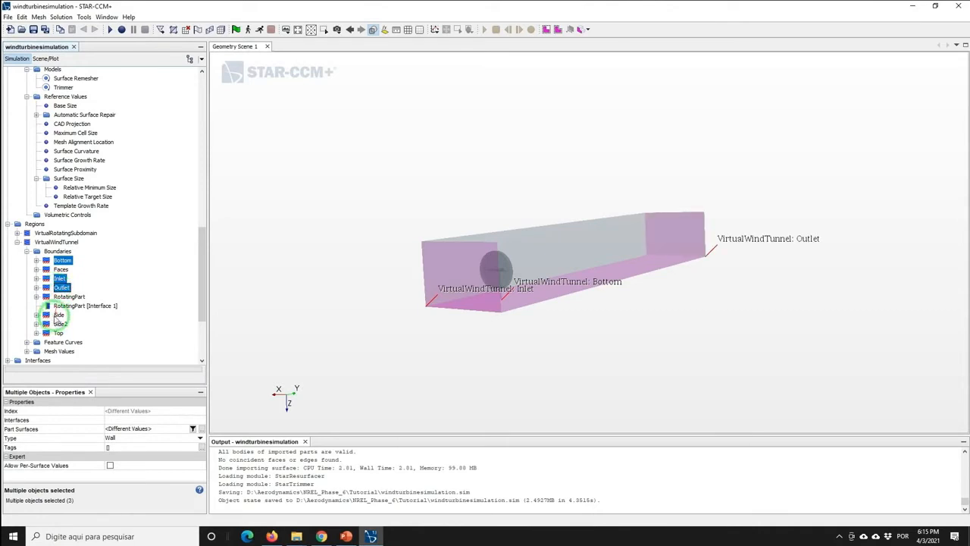
{"action": "left_click", "coordinate": [59, 315], "text": "ctrl"}
{"action": "left_click", "coordinate": [59, 324], "text": "ctrl"}
{"action": "left_click", "coordinate": [57, 333], "text": "ctrl"}
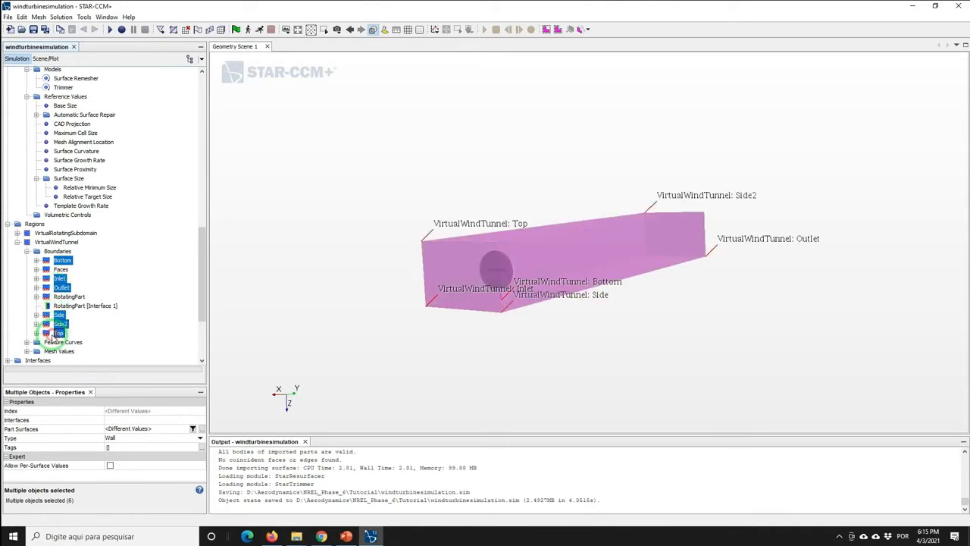
{"action": "right_click", "coordinate": [54, 332]}
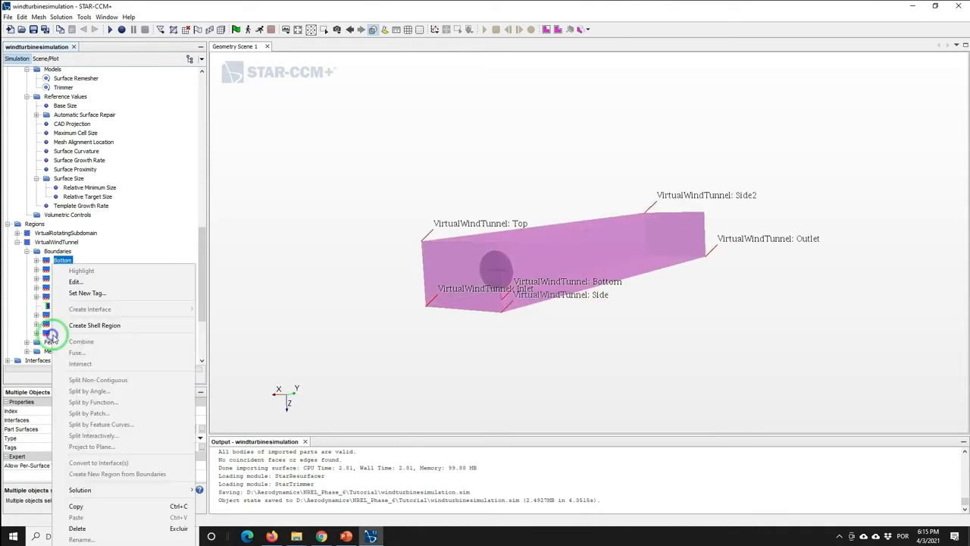
{"action": "left_click", "coordinate": [76, 282]}
{"action": "left_click", "coordinate": [302, 193]}
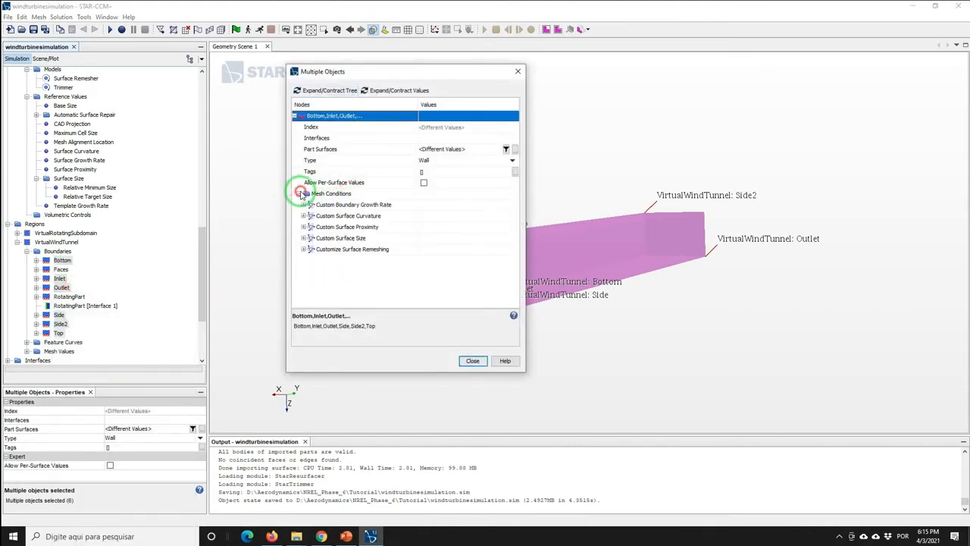
{"action": "left_click", "coordinate": [304, 238]}
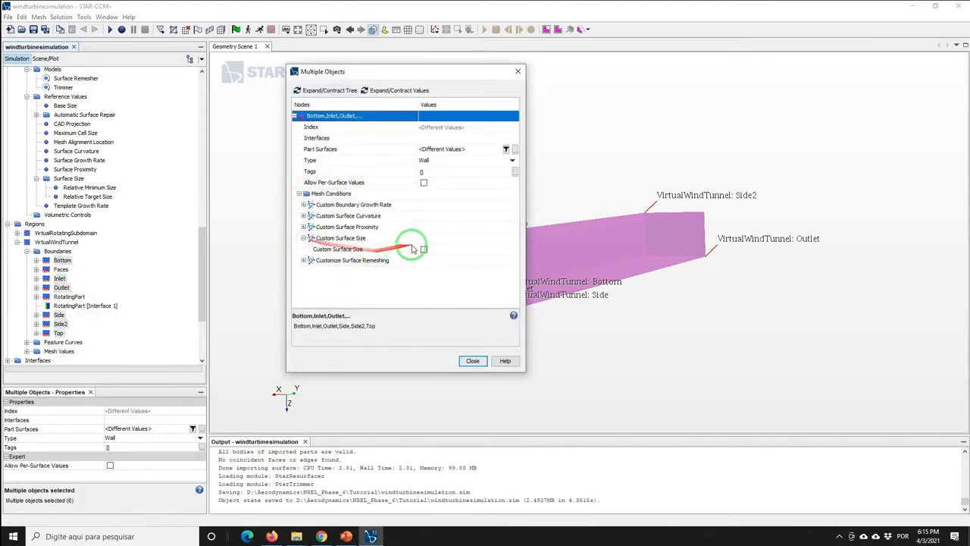
{"action": "left_click", "coordinate": [424, 250]}
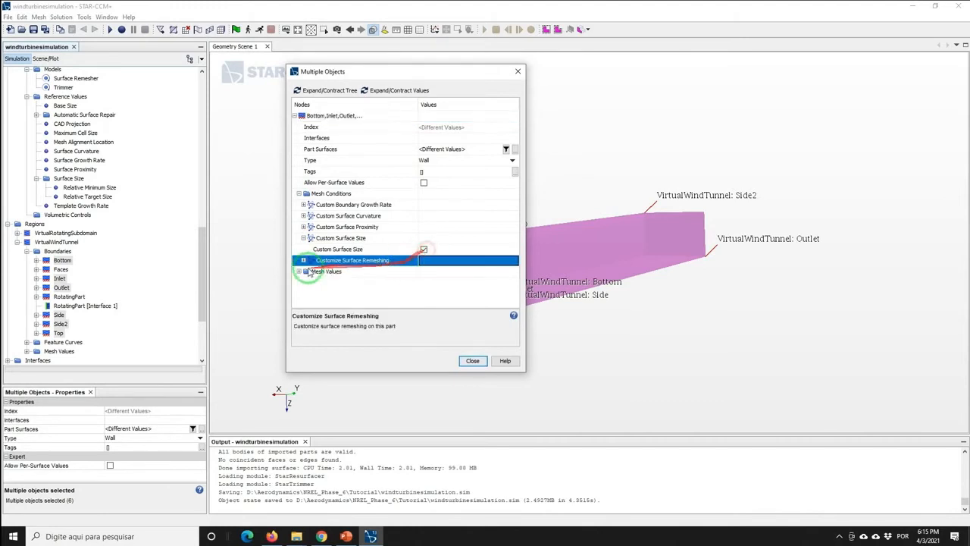
Set both the Relative Minimum Size and Relative Target Size of the six outer tunnel boundaries to 400 percent of base.
{"action": "left_click", "coordinate": [303, 283]}
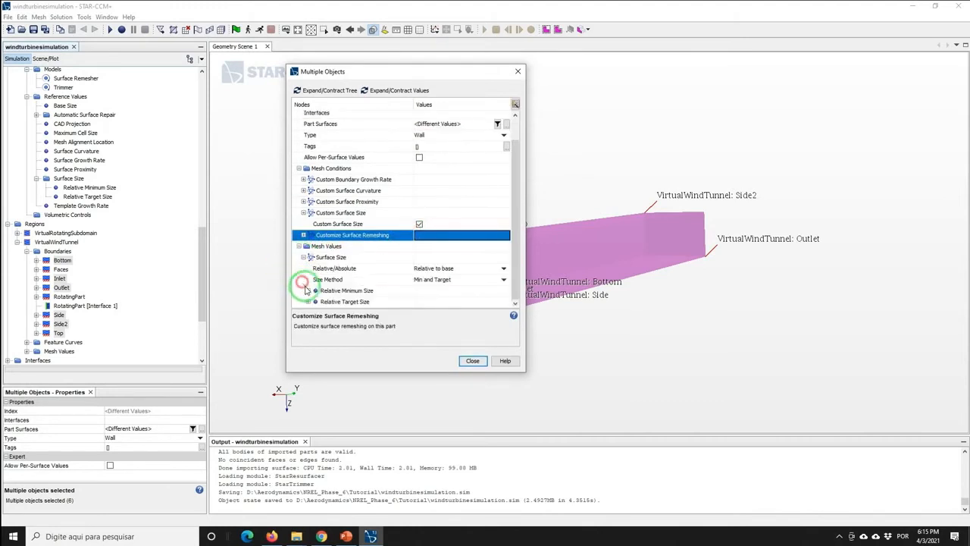
{"action": "left_click", "coordinate": [307, 302]}
{"action": "left_click", "coordinate": [308, 268]}
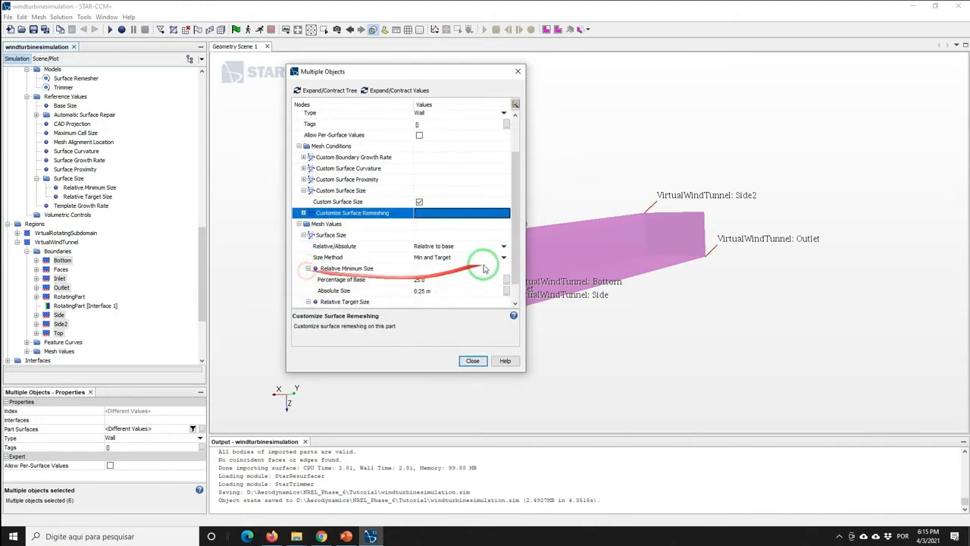
{"action": "left_click_drag", "start_coordinate": [516, 245], "coordinate": [517, 287]}
{"action": "left_click", "coordinate": [420, 258]}
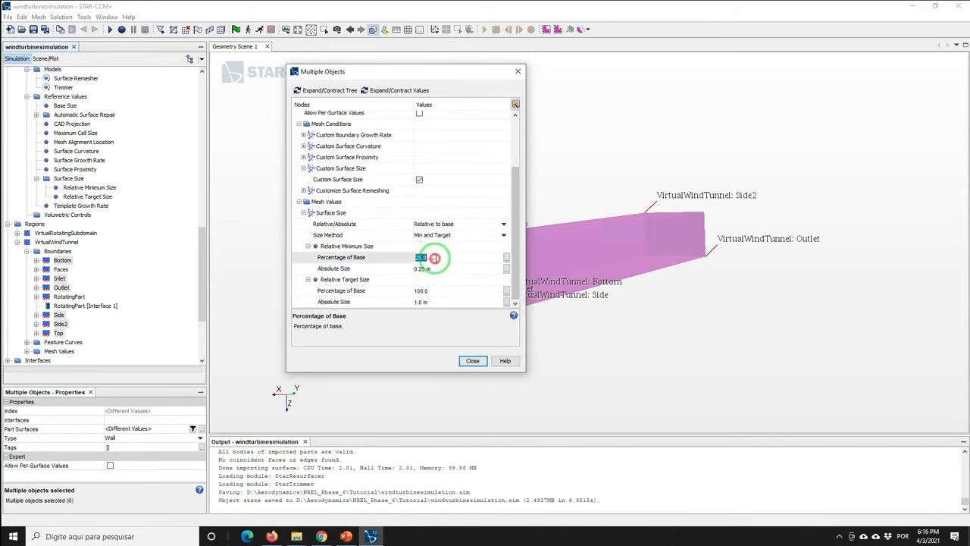
{"action": "type", "text": "400"}
{"action": "key", "text": "Return"}
{"action": "left_click", "coordinate": [433, 290]}
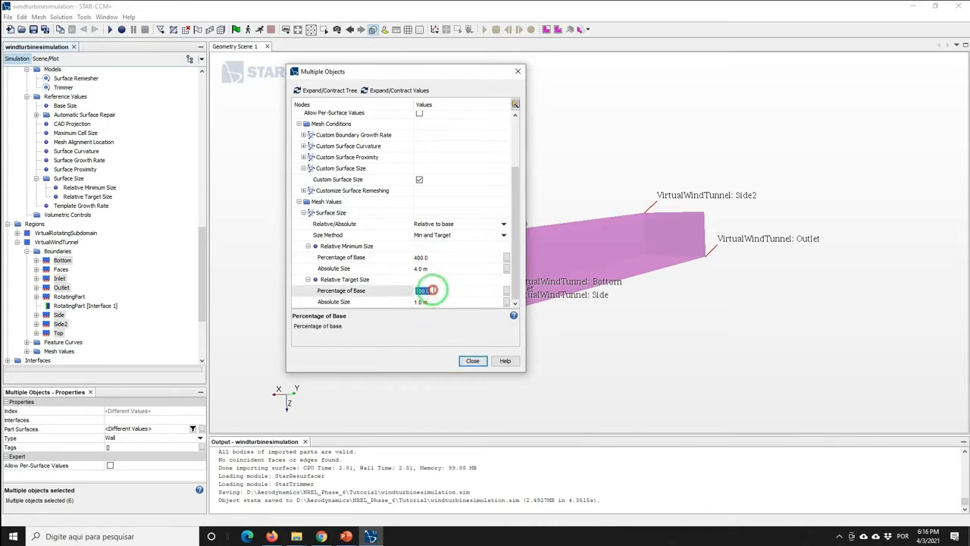
{"action": "key", "text": "BackSpace"}
{"action": "type", "text": "400"}
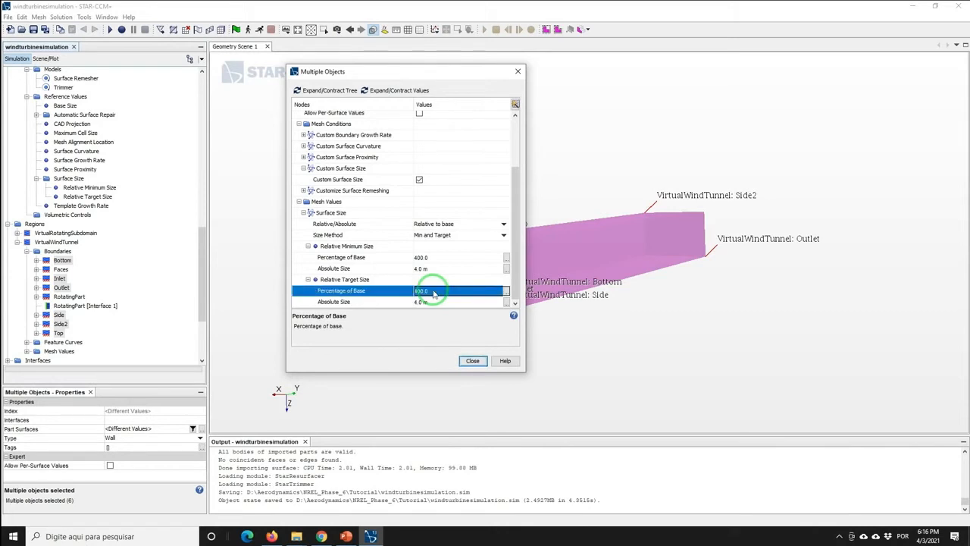
{"action": "key", "text": "Return"}
{"action": "left_click", "coordinate": [471, 361]}
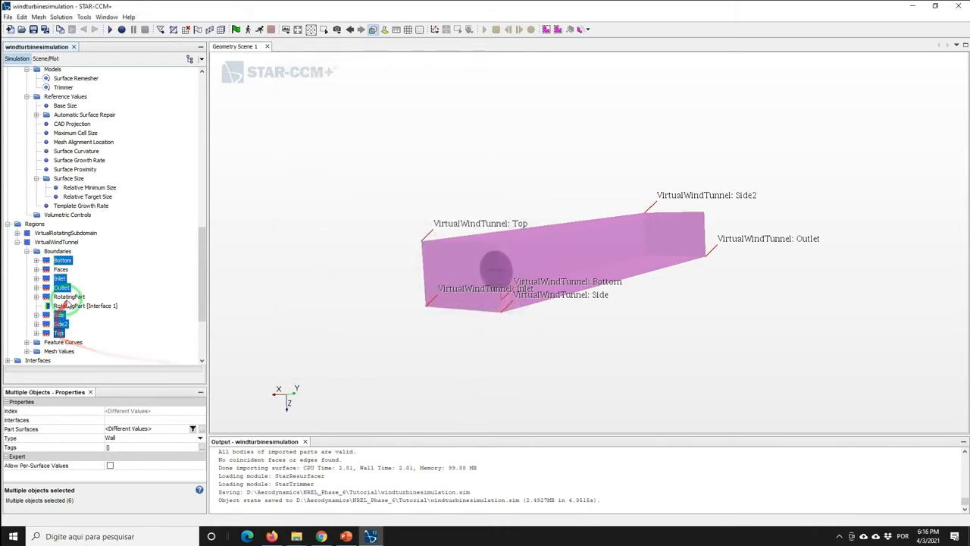
Select the Faces boundary of the VirtualWindTunnel region.
{"action": "left_click", "coordinate": [56, 271]}
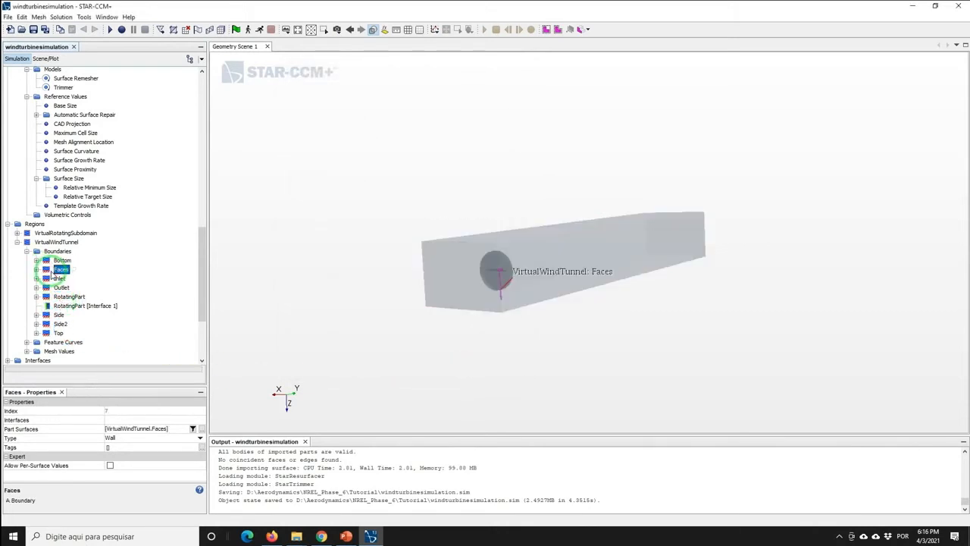
Rename the Faces boundary of the VirtualWindTunnel region as TowerNacelle.
{"action": "right_click", "coordinate": [53, 270]}
{"action": "left_click", "coordinate": [78, 492]}
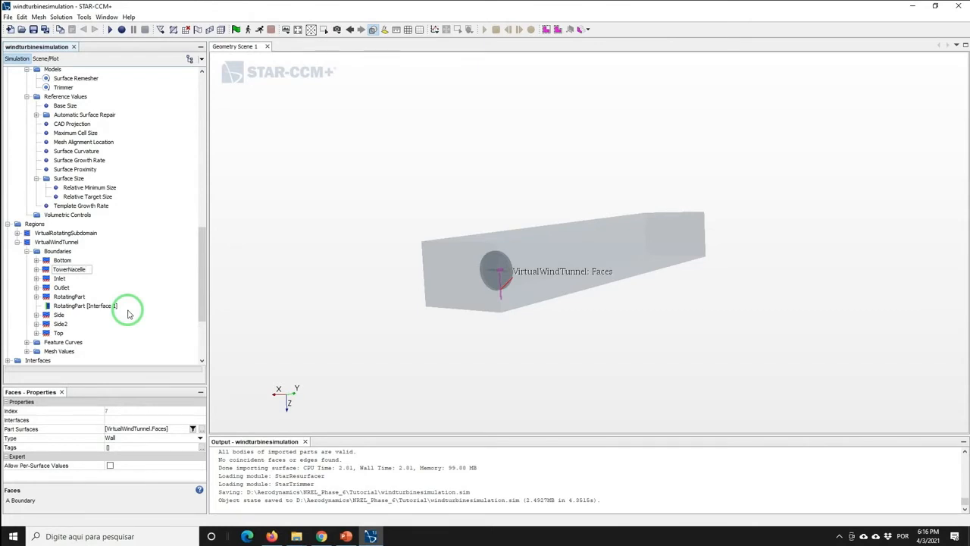
{"action": "key", "text": "Return"}
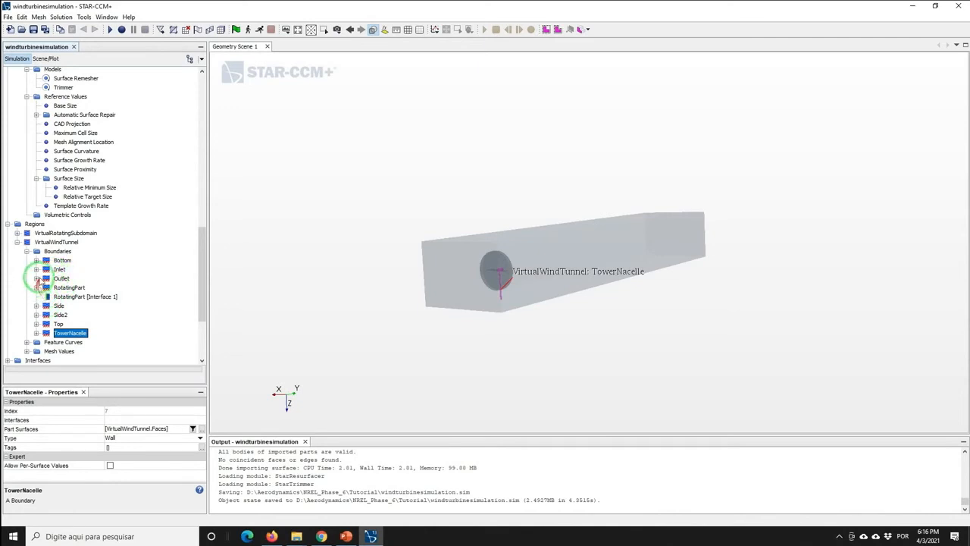
Enable Custom Surface Size in the mesh conditions of the TowerNacelle boundary.
{"action": "left_click", "coordinate": [36, 332]}
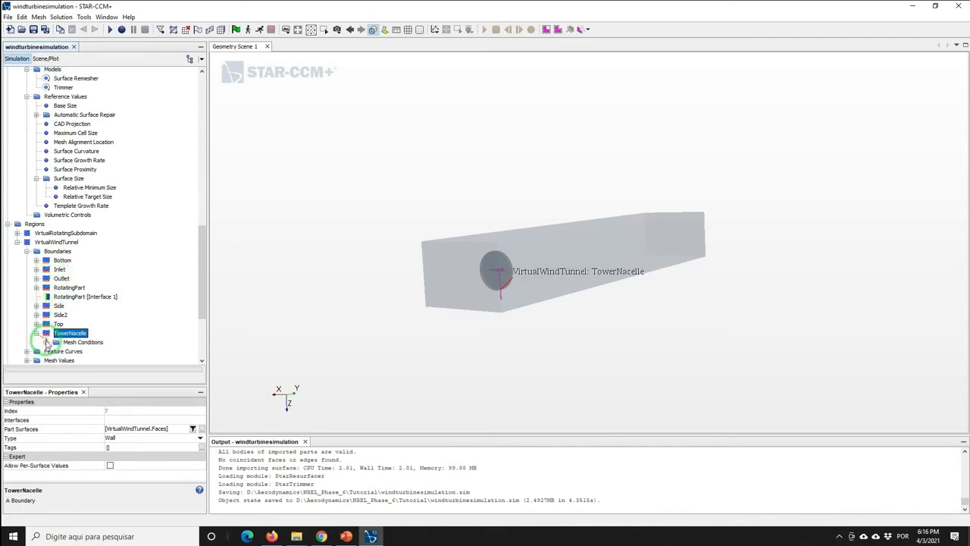
{"action": "left_click", "coordinate": [46, 342]}
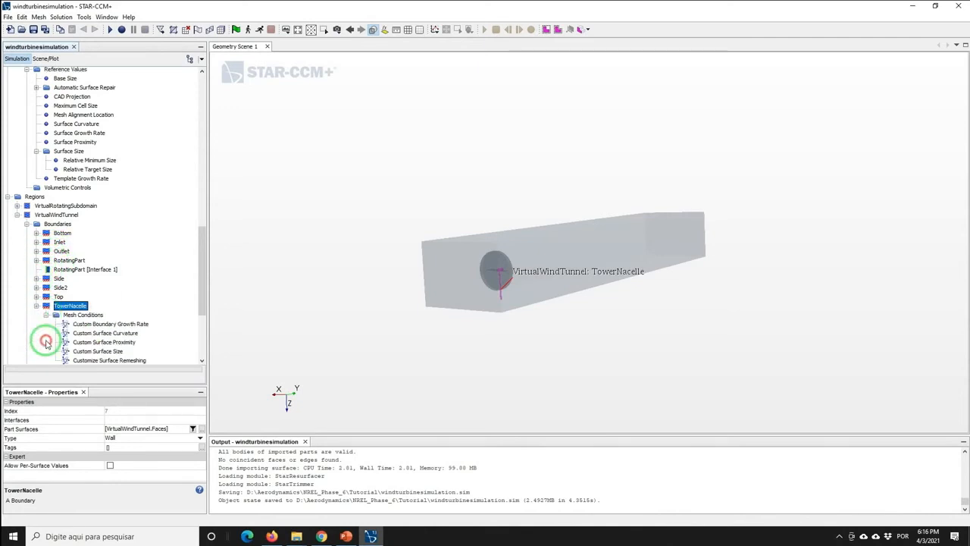
{"action": "left_click", "coordinate": [97, 352]}
{"action": "left_click", "coordinate": [112, 414]}
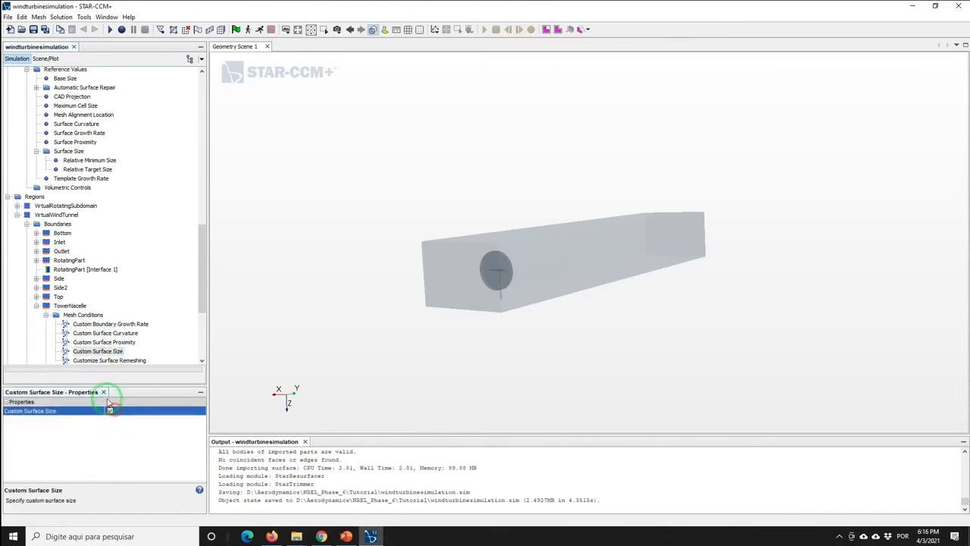
Set both the relative target size and relative minimum size of the TowerNacelle boundary to 2.2 percent of base.
{"action": "left_click_drag", "start_coordinate": [201, 271], "coordinate": [62, 281]}
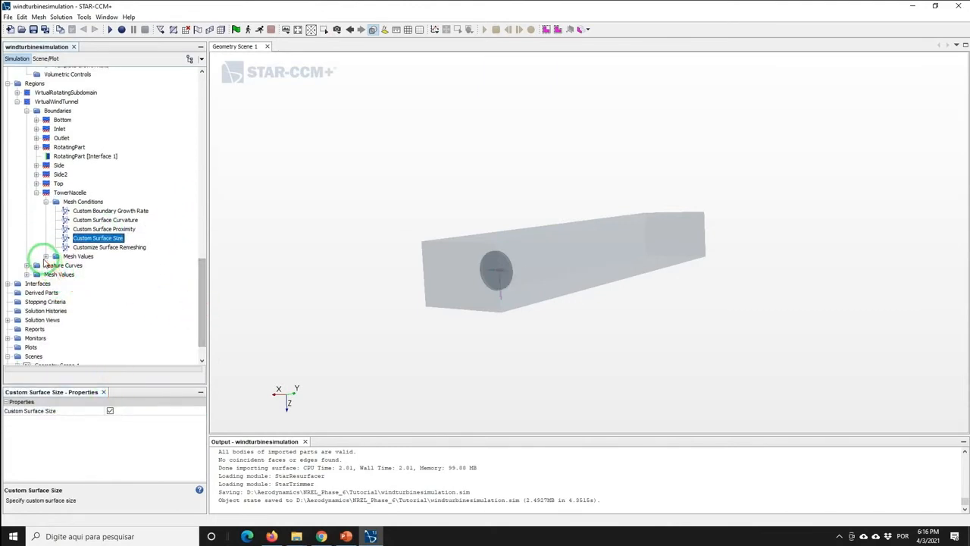
{"action": "left_click", "coordinate": [47, 257]}
{"action": "left_click", "coordinate": [55, 265]}
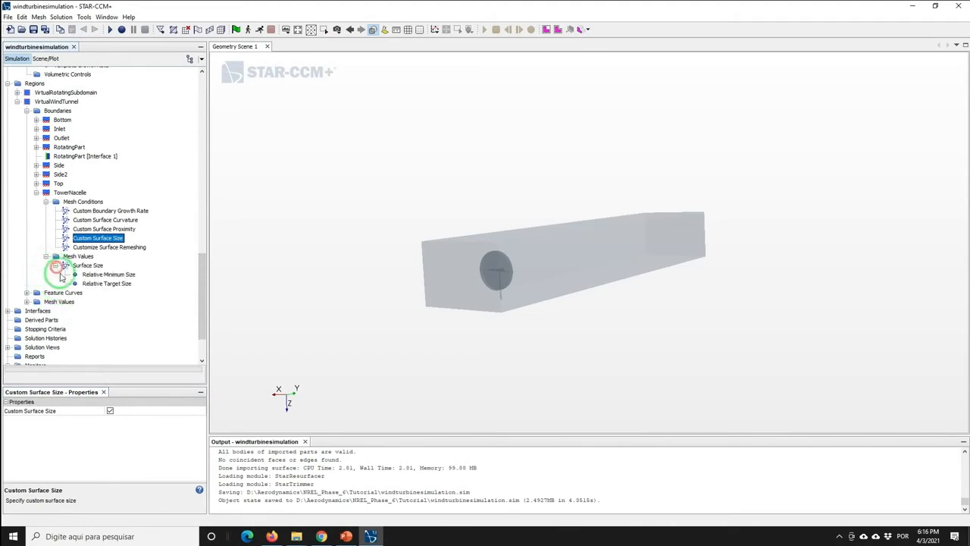
{"action": "left_click", "coordinate": [94, 284]}
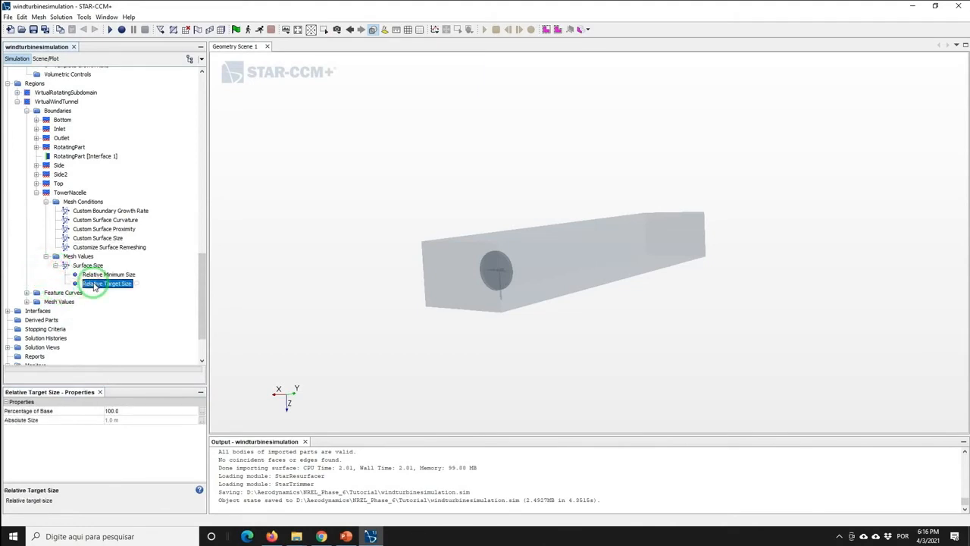
{"action": "left_click", "coordinate": [122, 410]}
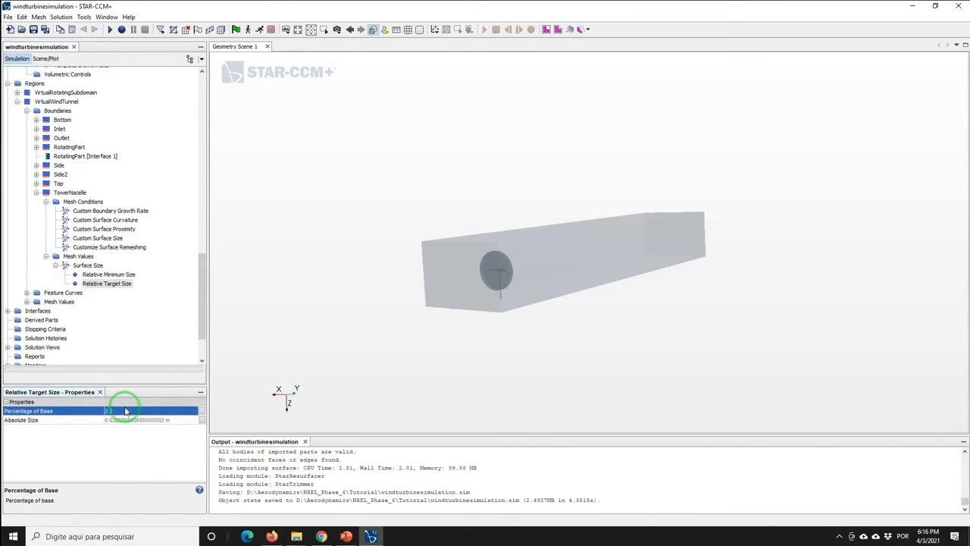
{"action": "left_click", "coordinate": [107, 274]}
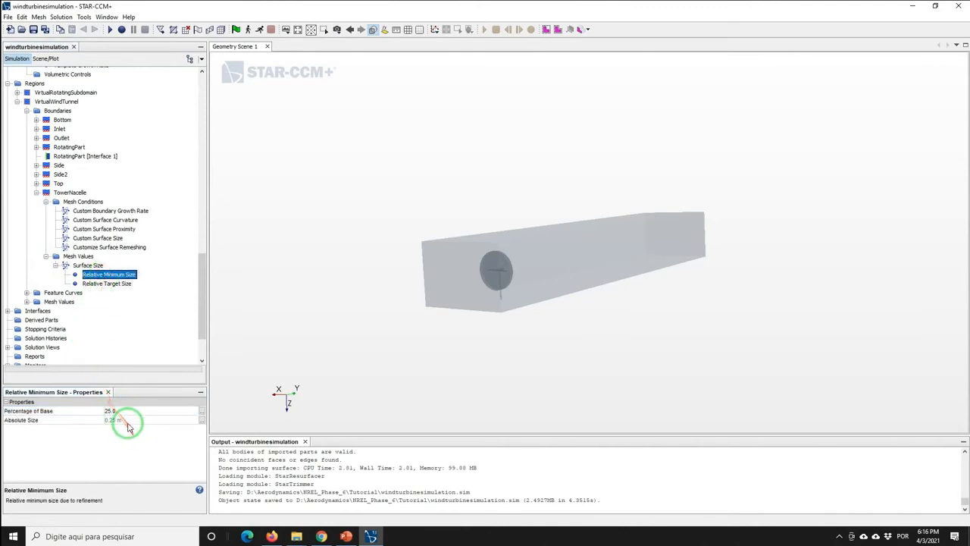
{"action": "left_click", "coordinate": [117, 411]}
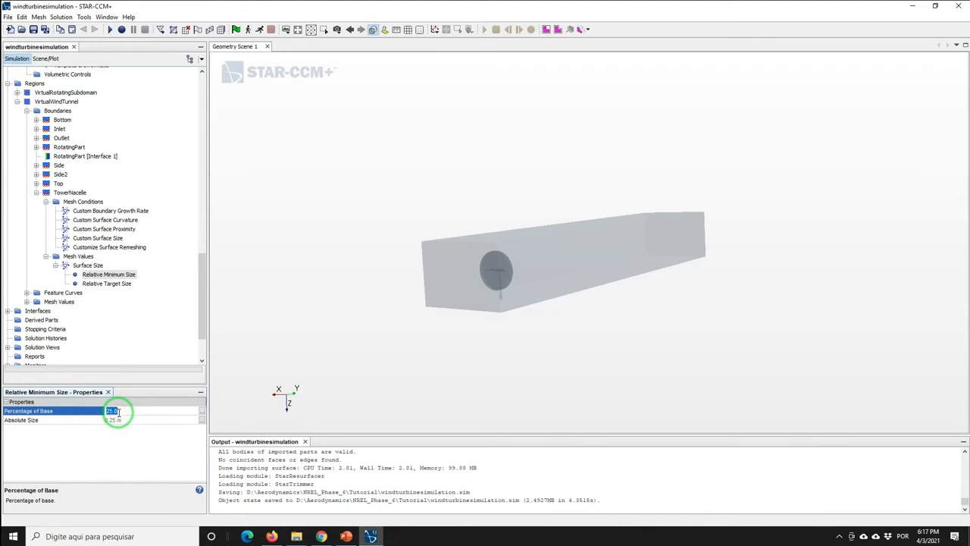
{"action": "type", "text": "2.23"}
{"action": "key", "text": "Return"}
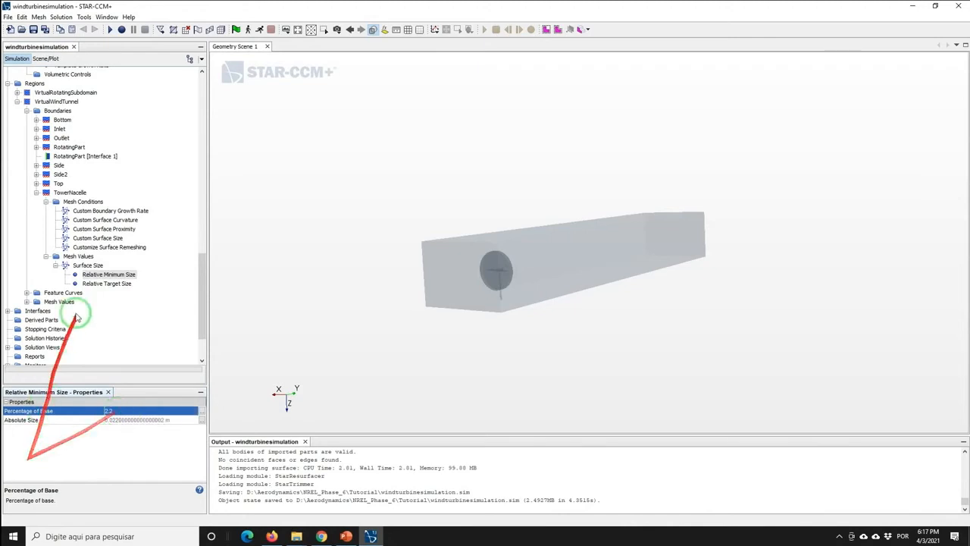
{"action": "left_click", "coordinate": [98, 284]}
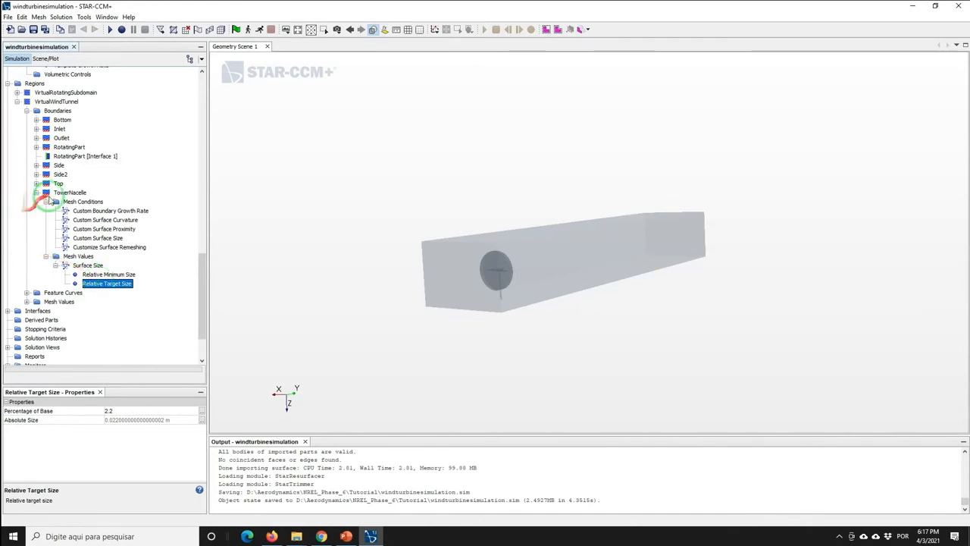
Enable Custom Surface Size in the mesh conditions of the RotatingPart boundary in VirtualWindTunnel.
{"action": "left_click", "coordinate": [67, 147]}
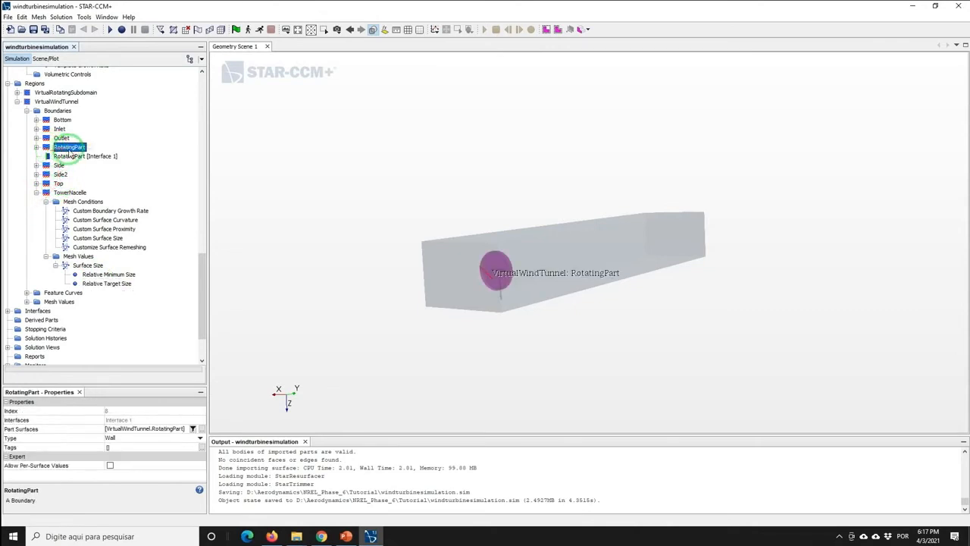
{"action": "left_click", "coordinate": [35, 147]}
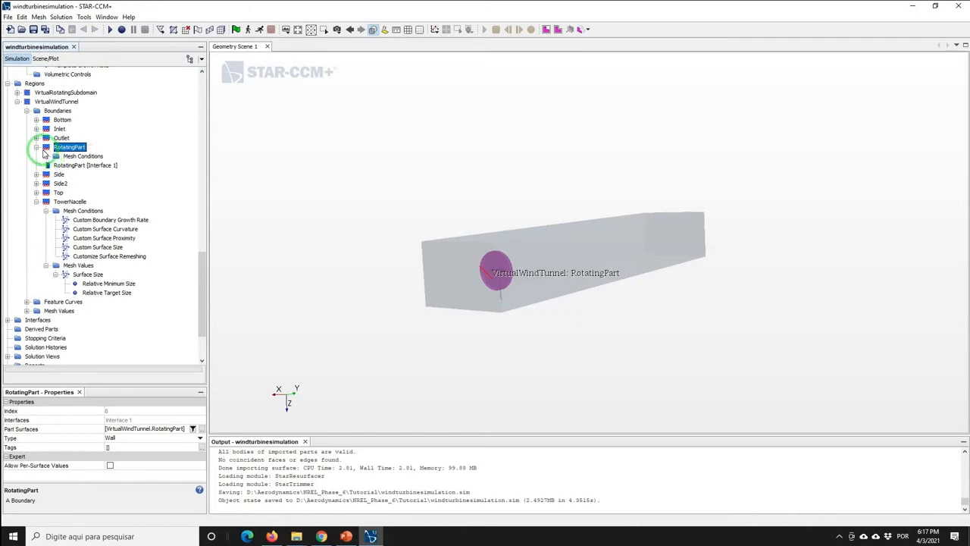
{"action": "left_click", "coordinate": [46, 156]}
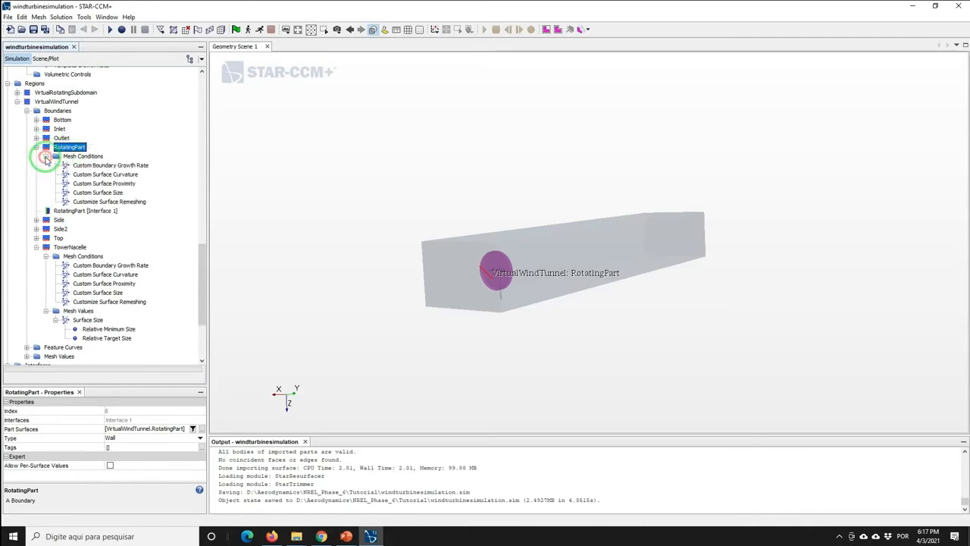
{"action": "left_click", "coordinate": [87, 192]}
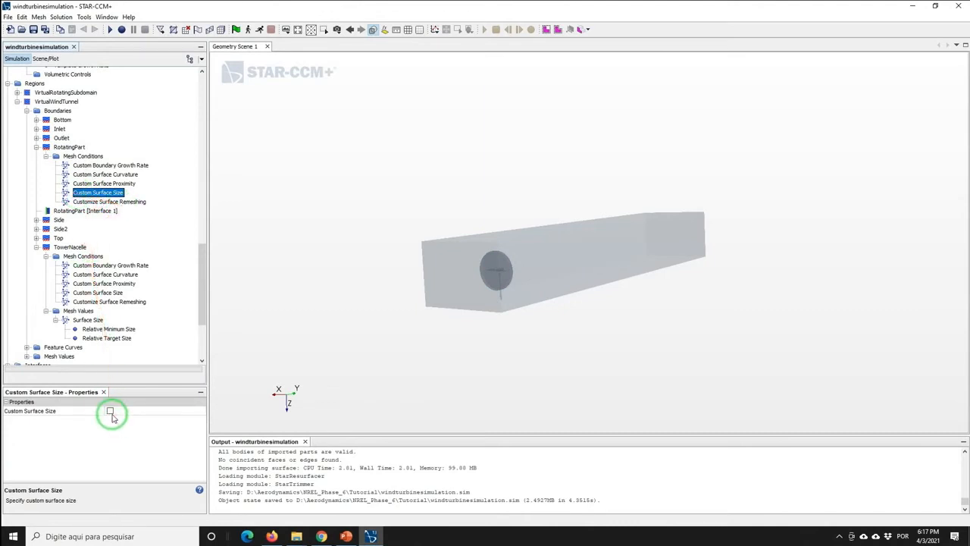
{"action": "left_click", "coordinate": [110, 411]}
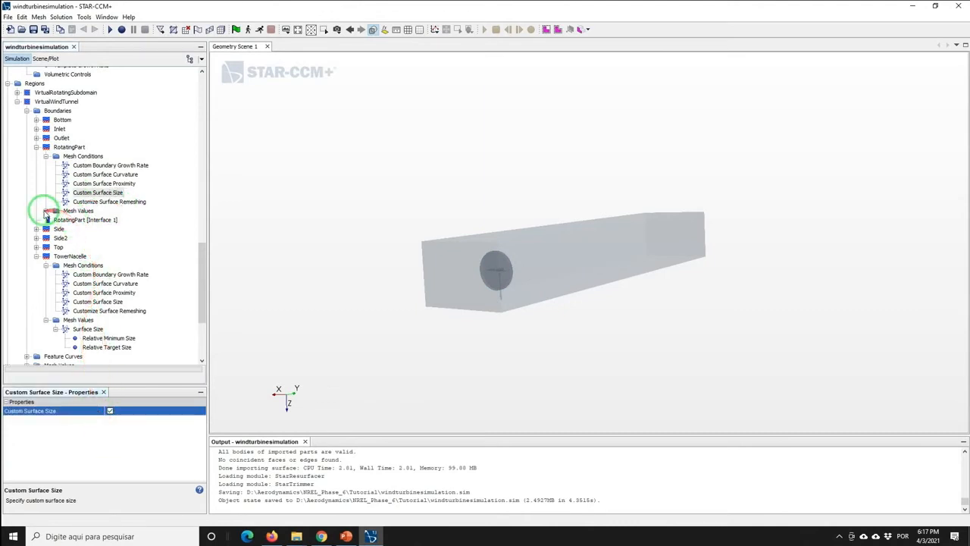
Set both the relative minimum size and relative target size of the RotatingPart boundary to 11 percent of base.
{"action": "left_click", "coordinate": [45, 211]}
{"action": "left_click", "coordinate": [55, 220]}
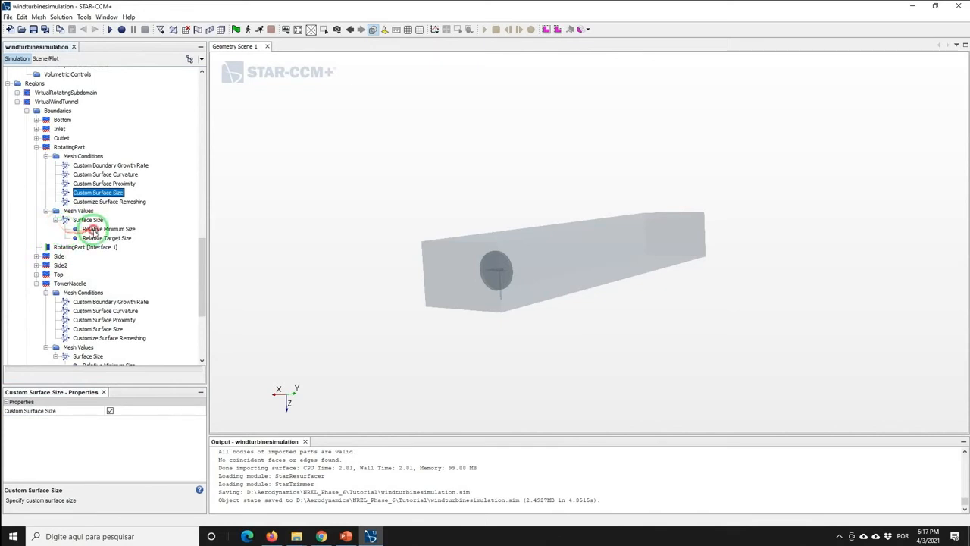
{"action": "left_click", "coordinate": [91, 230]}
{"action": "left_click", "coordinate": [128, 410]}
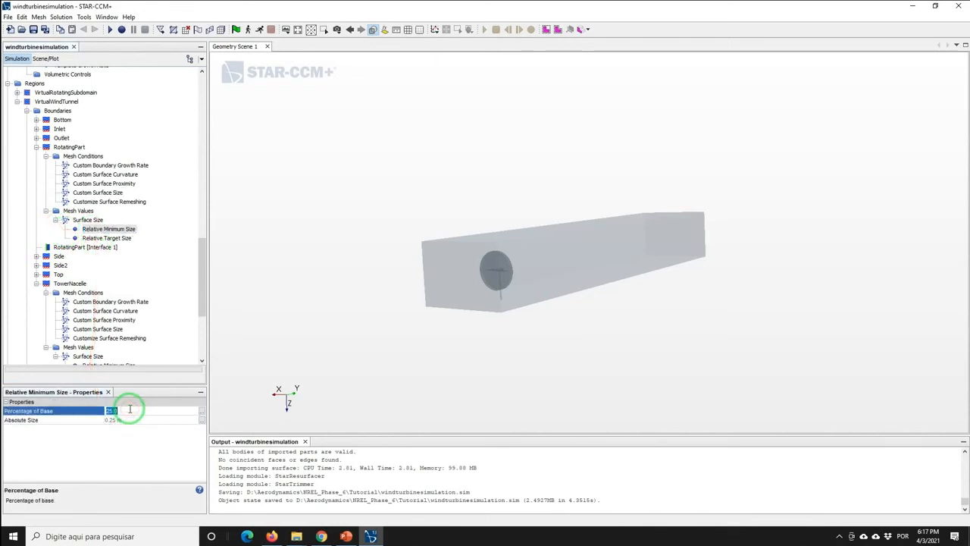
{"action": "type", "text": "10"}
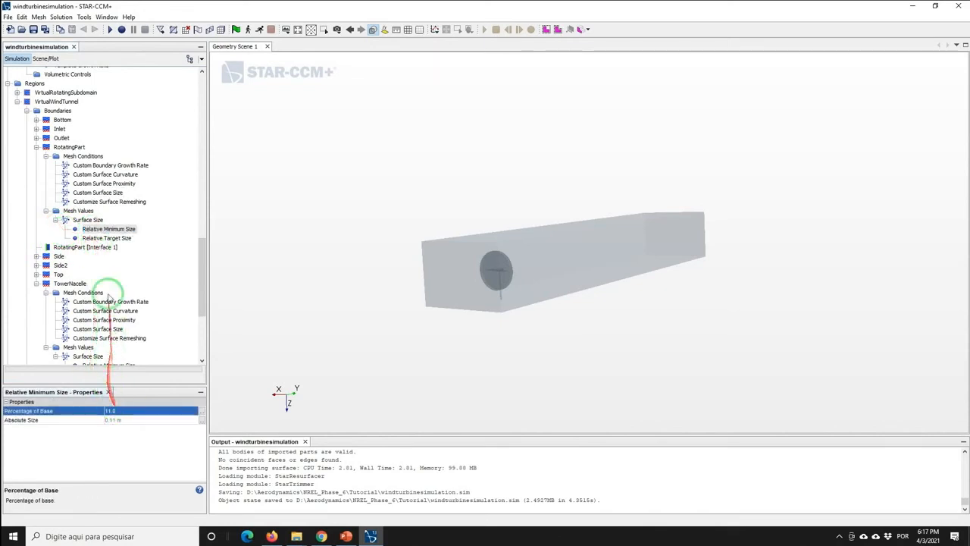
{"action": "left_click", "coordinate": [106, 238]}
{"action": "left_click", "coordinate": [129, 410]}
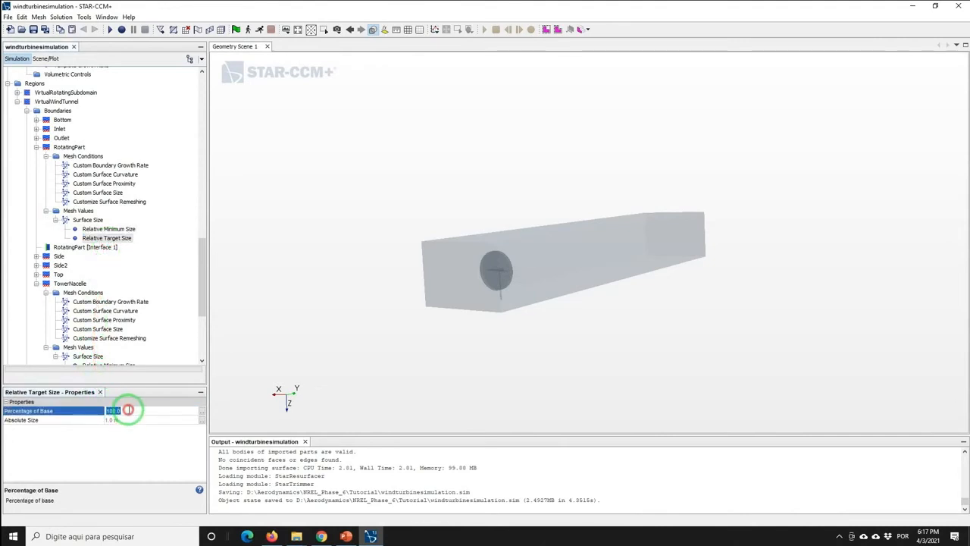
{"action": "type", "text": "11"}
{"action": "key", "text": "Return"}
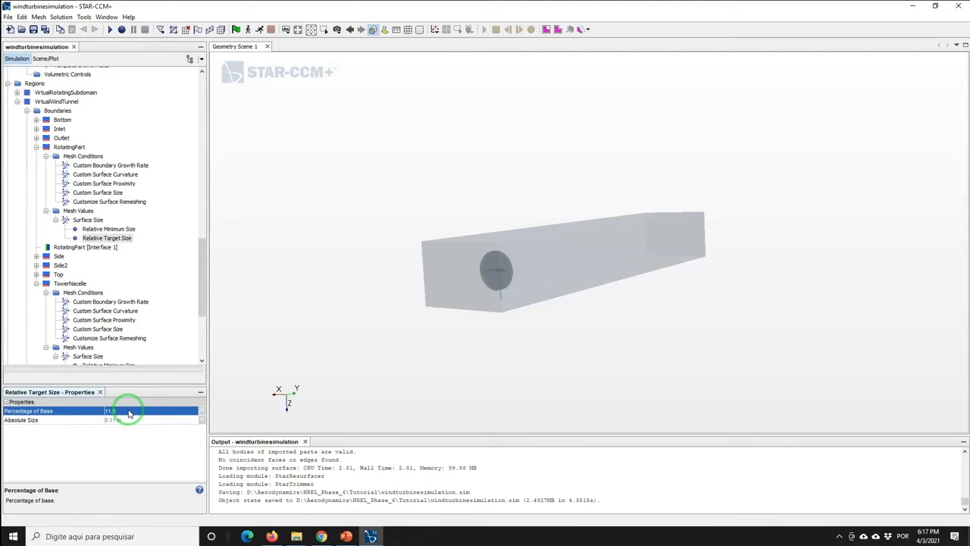
Generate the volume mesh and create a new mesh scene to display it.
{"action": "left_click", "coordinate": [220, 30]}
{"action": "left_click", "coordinate": [97, 347]}
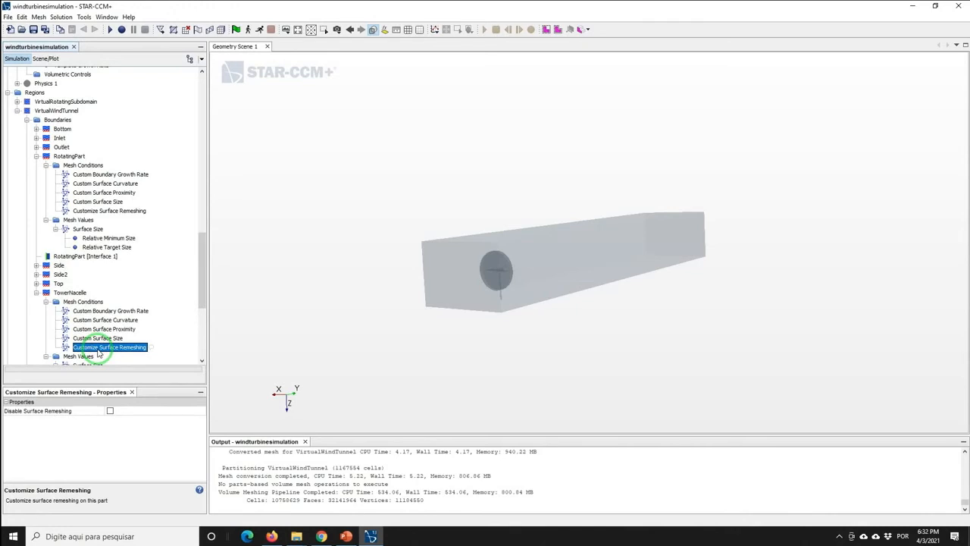
{"action": "left_click_drag", "start_coordinate": [205, 255], "coordinate": [208, 317]}
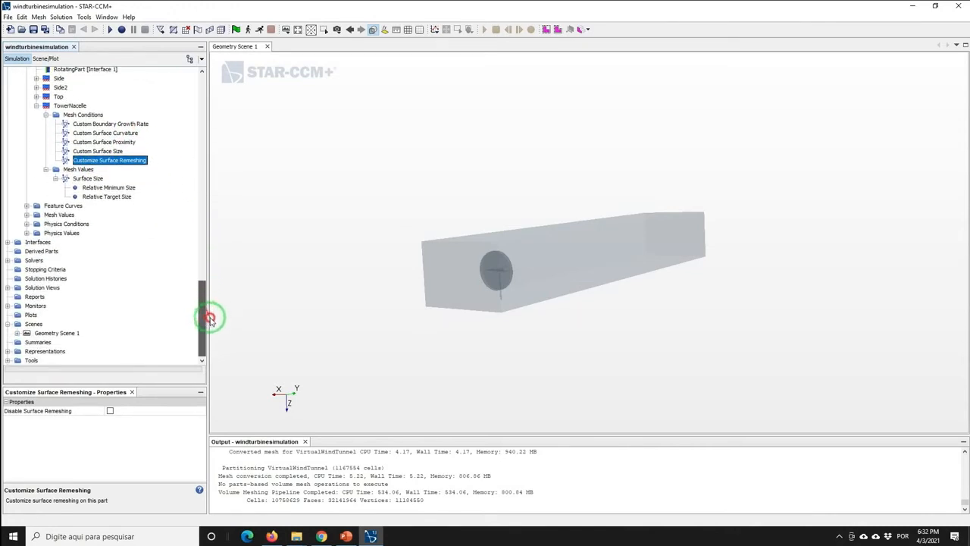
{"action": "right_click", "coordinate": [34, 325]}
{"action": "mouse_move", "coordinate": [66, 330]}
{"action": "left_click", "coordinate": [158, 341]}
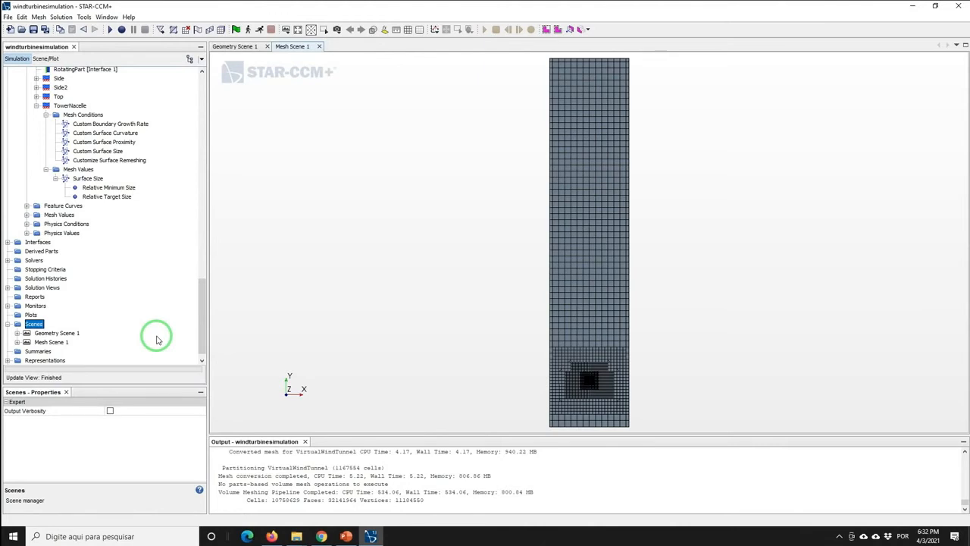
Orient the mesh scene to the -X view with -Z up.
{"action": "left_click", "coordinate": [337, 30]}
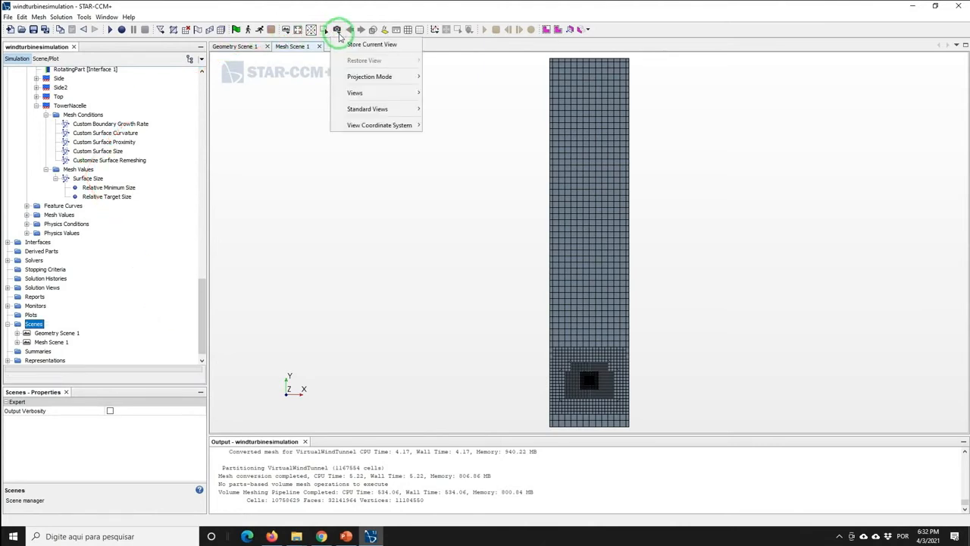
{"action": "left_click", "coordinate": [359, 93]}
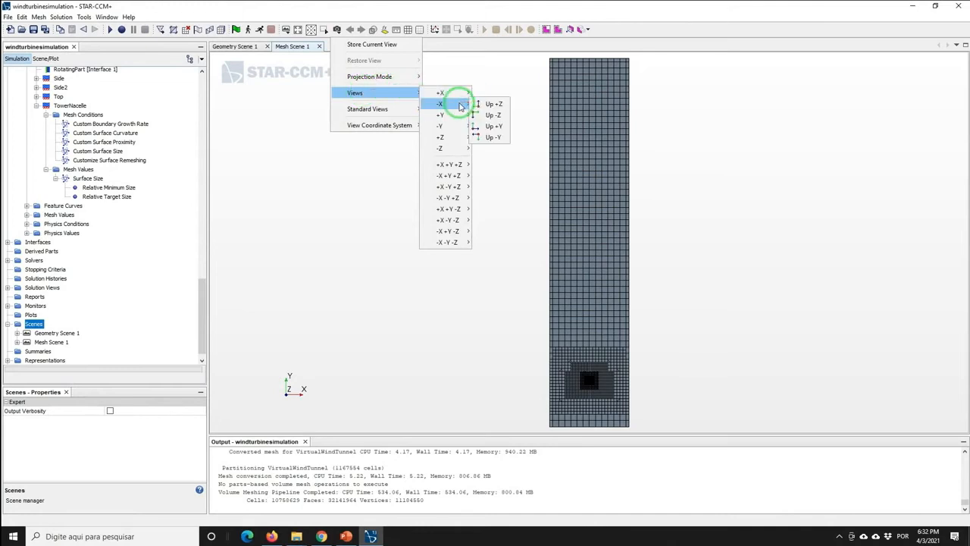
{"action": "left_click", "coordinate": [482, 112]}
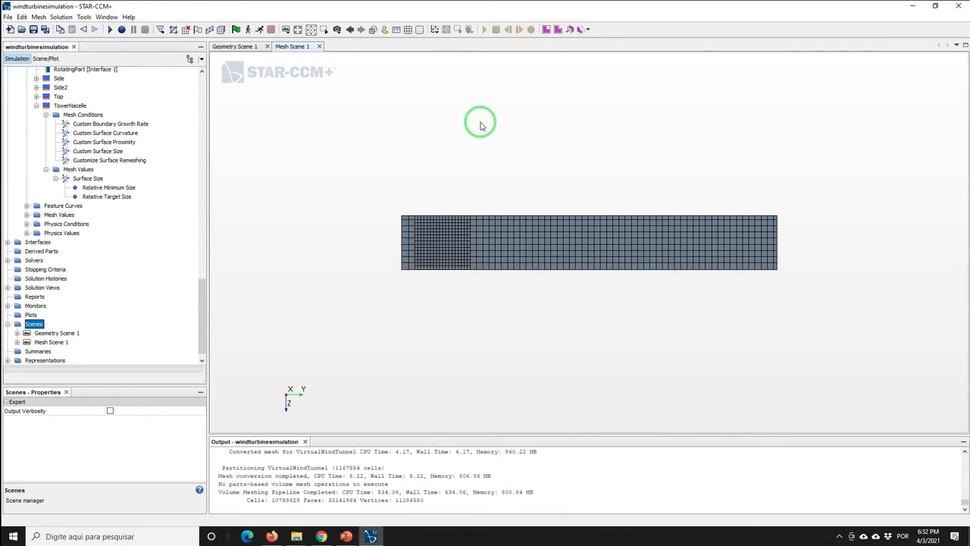
Start a new plane section derived part and set its origin to 0 m in X, Y and Z.
{"action": "right_click", "coordinate": [30, 252]}
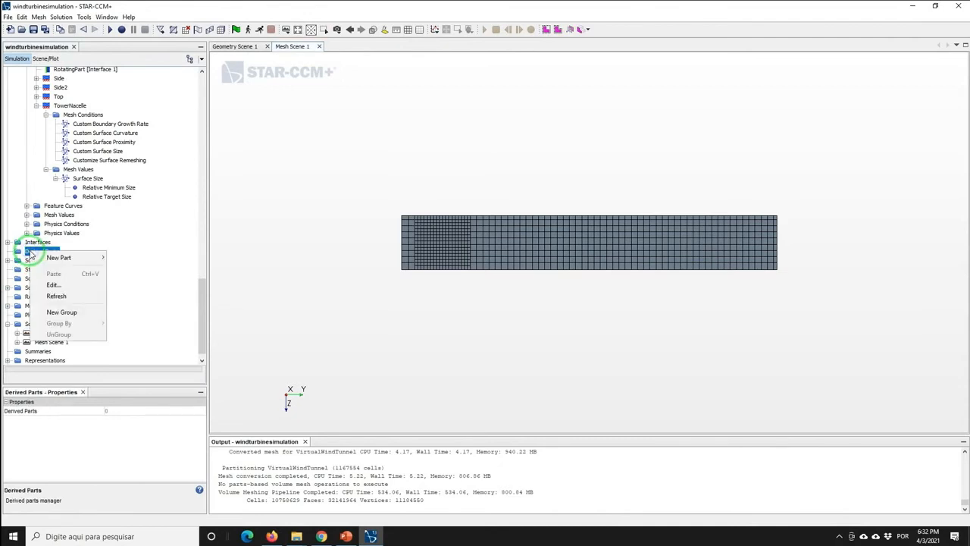
{"action": "mouse_move", "coordinate": [60, 258]}
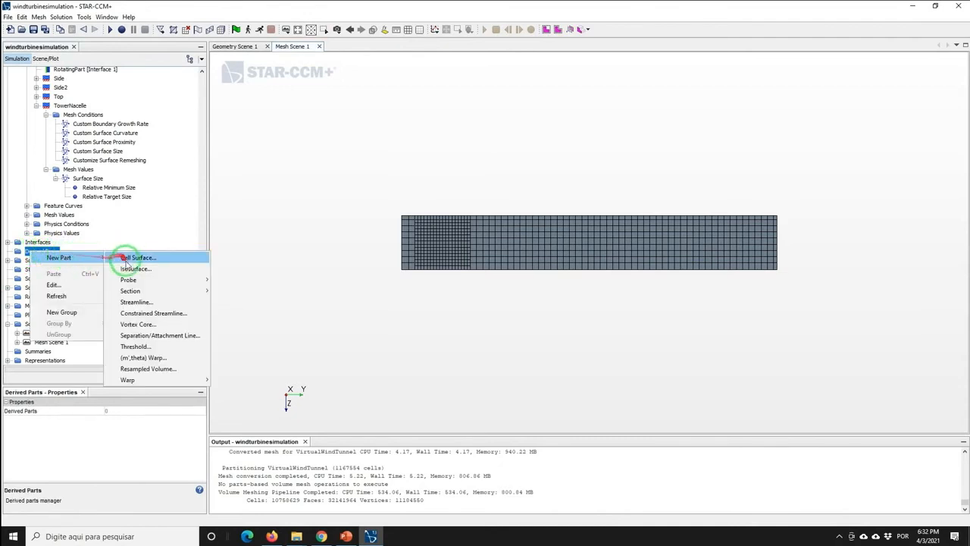
{"action": "mouse_move", "coordinate": [182, 291]}
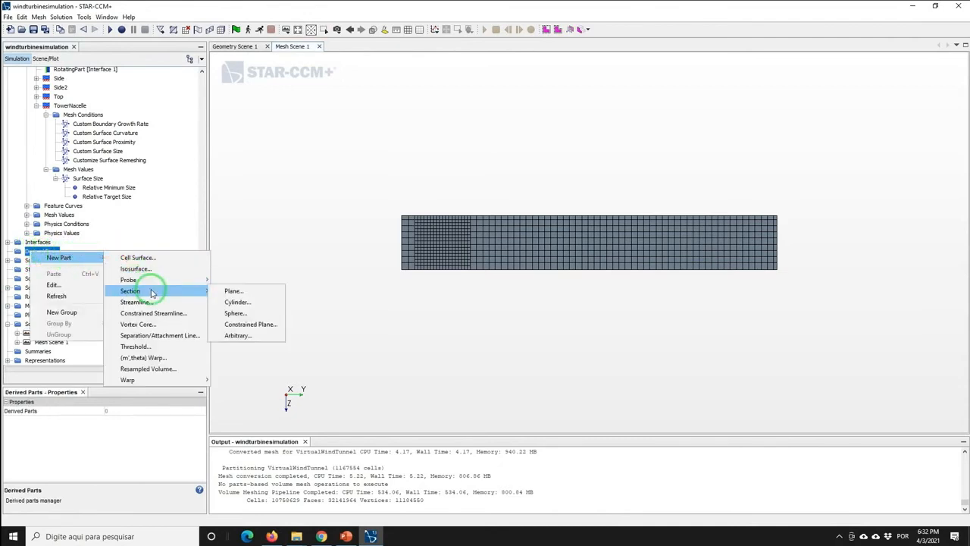
{"action": "left_click", "coordinate": [237, 291]}
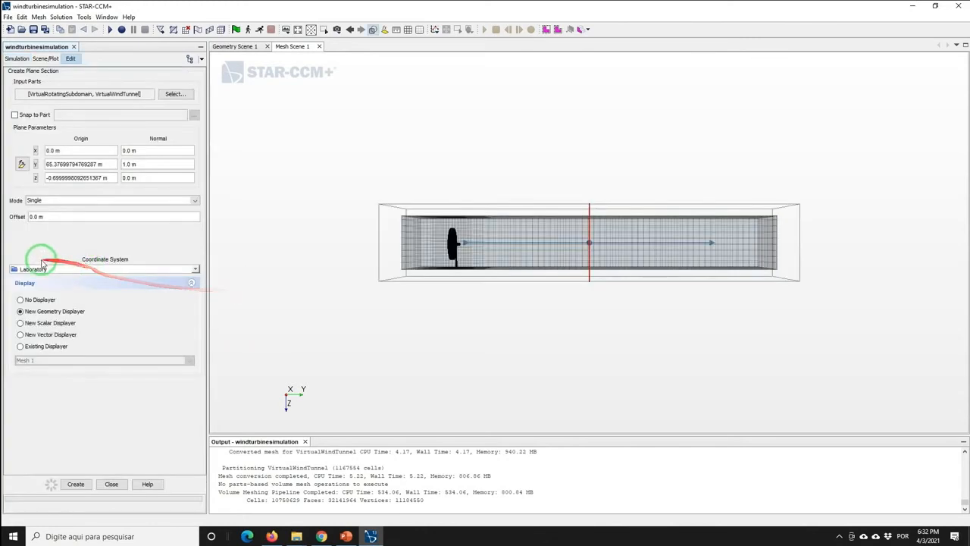
{"action": "triple_click", "coordinate": [67, 163]}
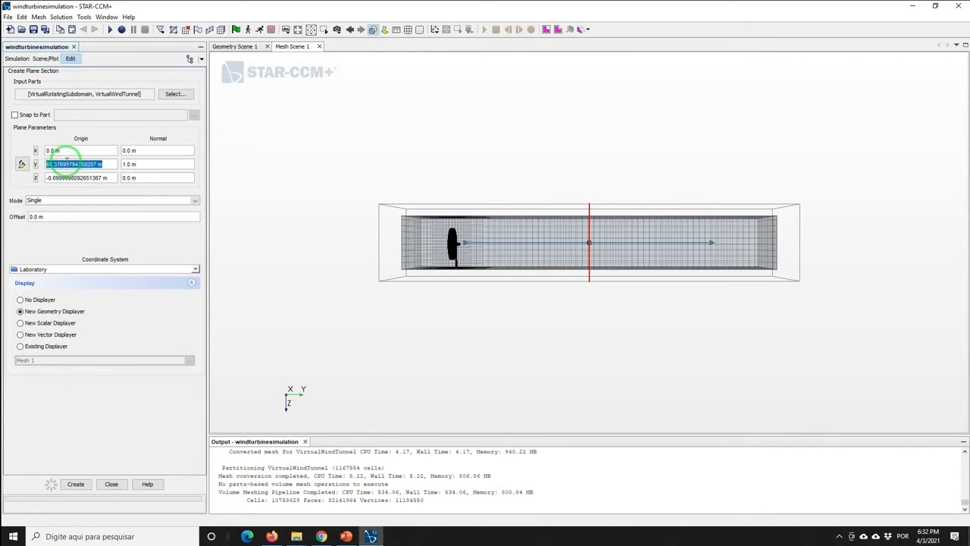
{"action": "type", "text": "0"}
{"action": "triple_click", "coordinate": [62, 177]}
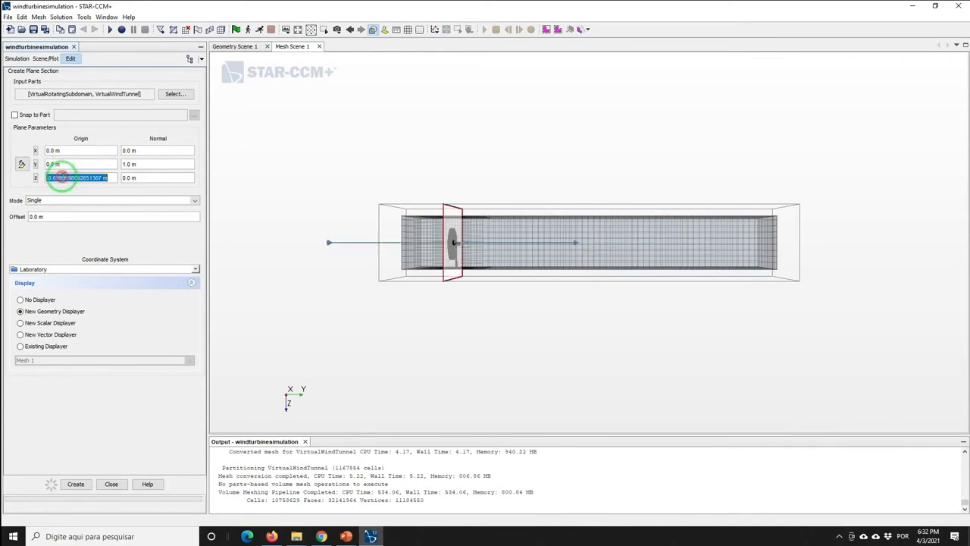
Set the plane normal to X 1, Y 0, Z 0 and create the section with No Displayer.
{"action": "left_click", "coordinate": [144, 164]}
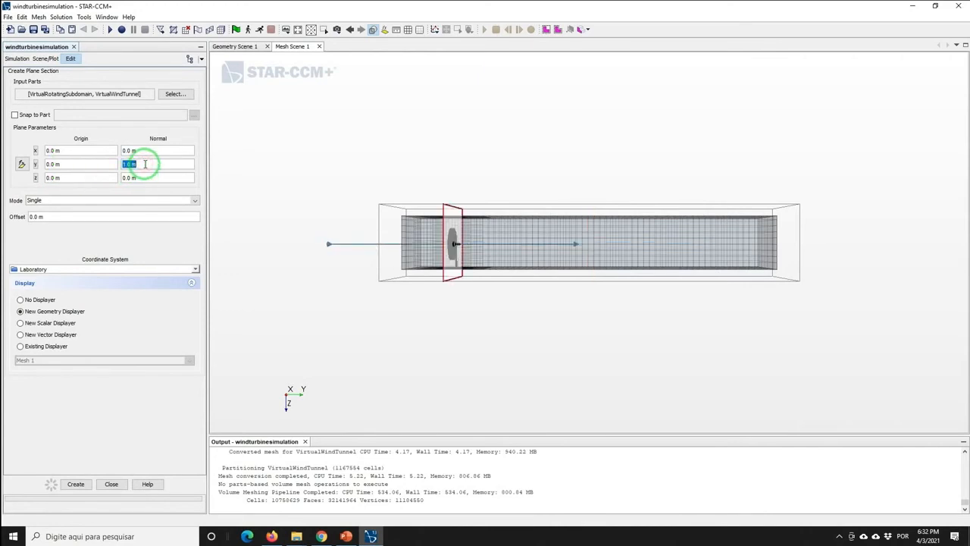
{"action": "type", "text": "1"}
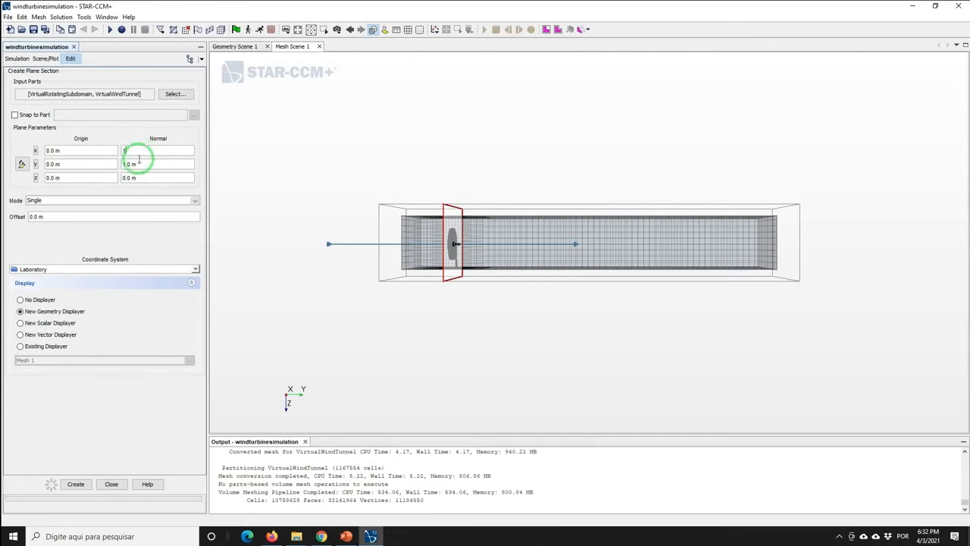
{"action": "left_click", "coordinate": [137, 163]}
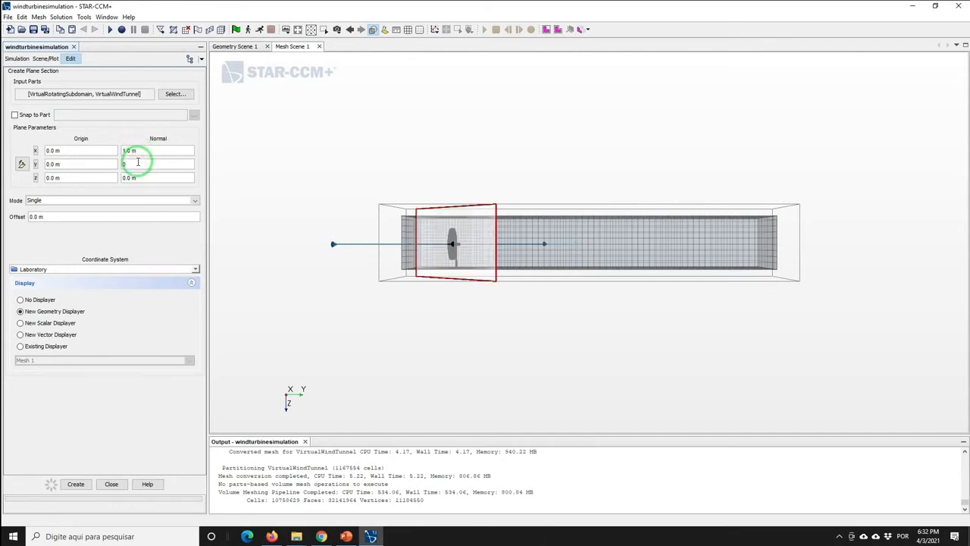
{"action": "type", "text": "0"}
{"action": "key", "text": "Tab"}
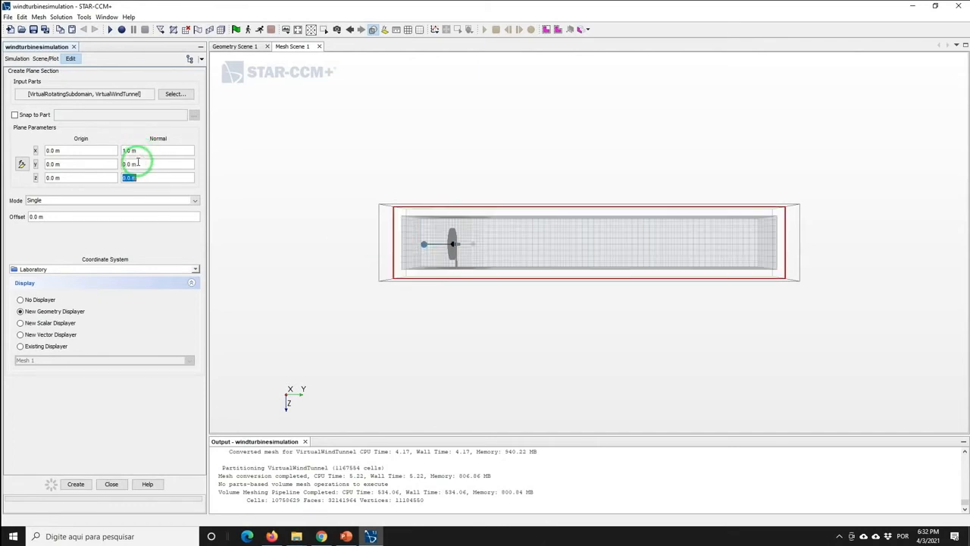
{"action": "left_click", "coordinate": [38, 300]}
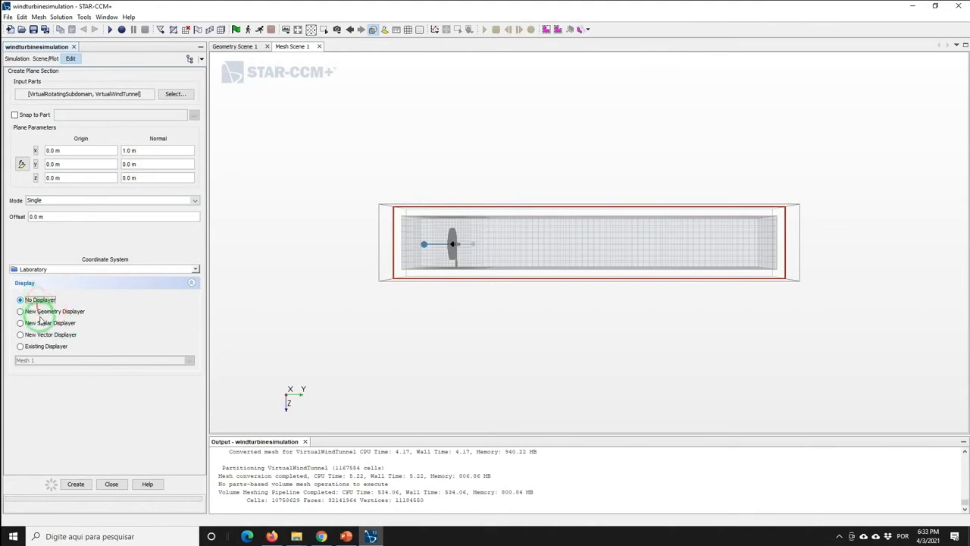
{"action": "left_click", "coordinate": [106, 485]}
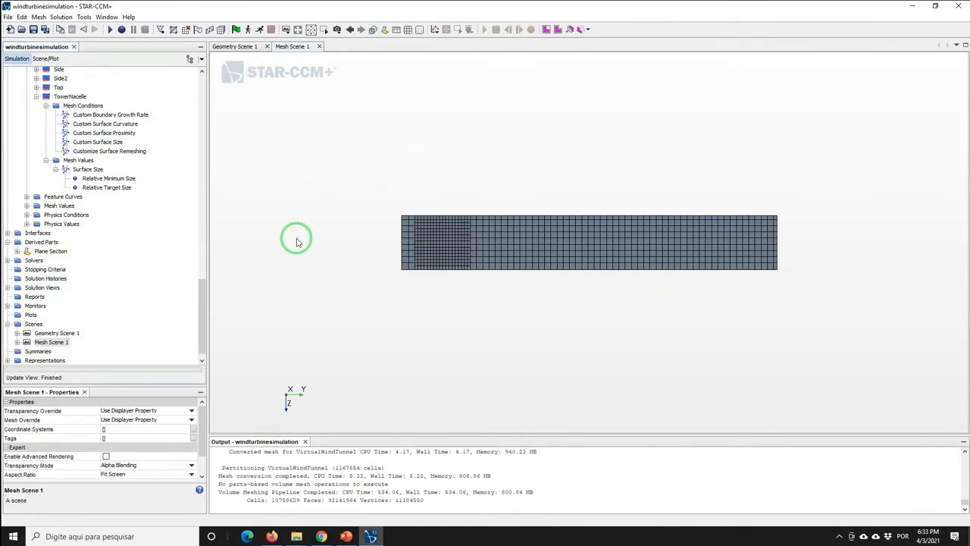
Hide all parts in Mesh Scene 1 and add the Plane Section to the scene.
{"action": "right_click", "coordinate": [320, 176]}
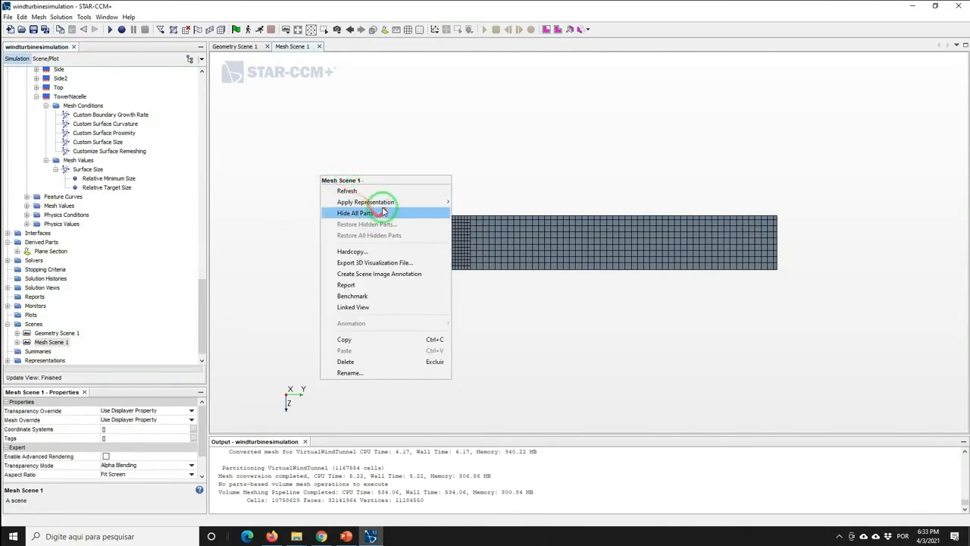
{"action": "mouse_move", "coordinate": [400, 201]}
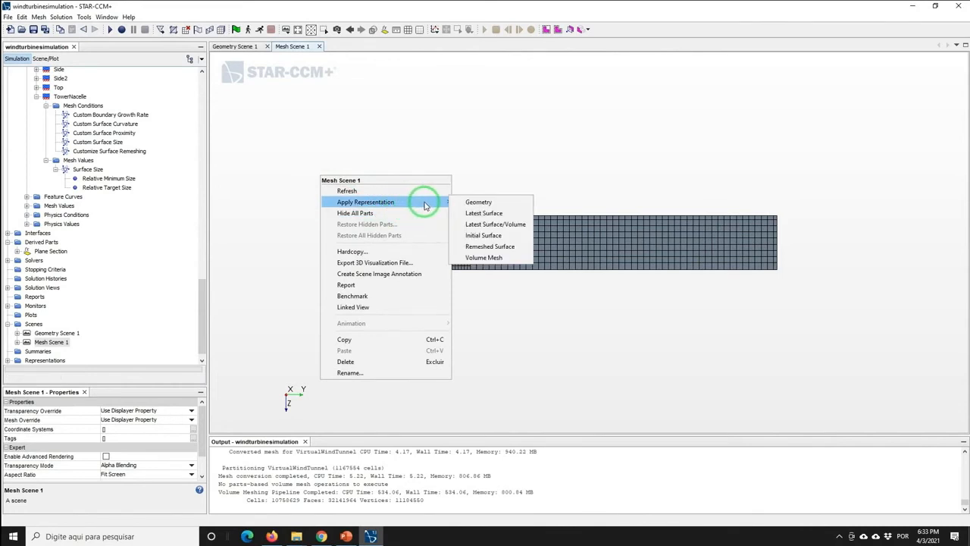
{"action": "left_click", "coordinate": [386, 213]}
{"action": "left_click", "coordinate": [41, 251]}
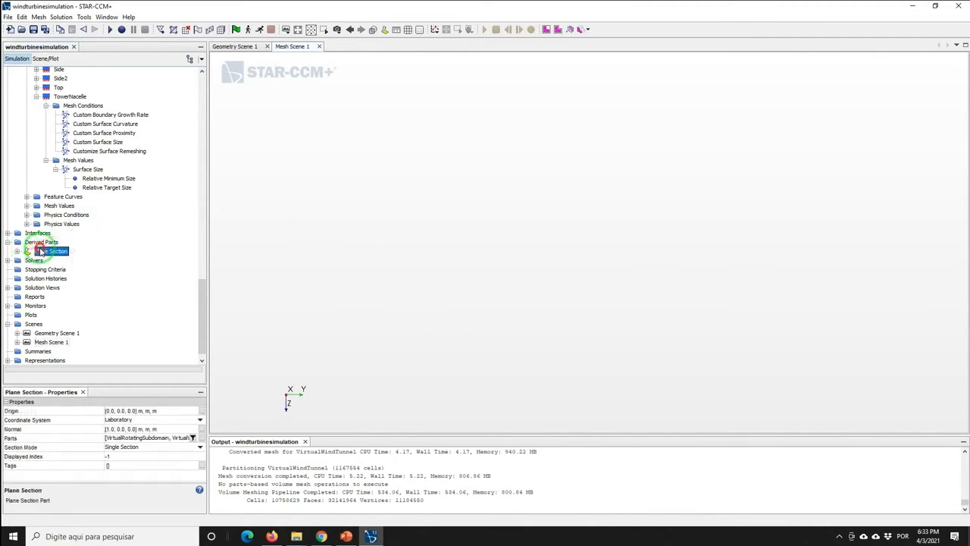
{"action": "left_click_drag", "start_coordinate": [46, 255], "coordinate": [409, 245]}
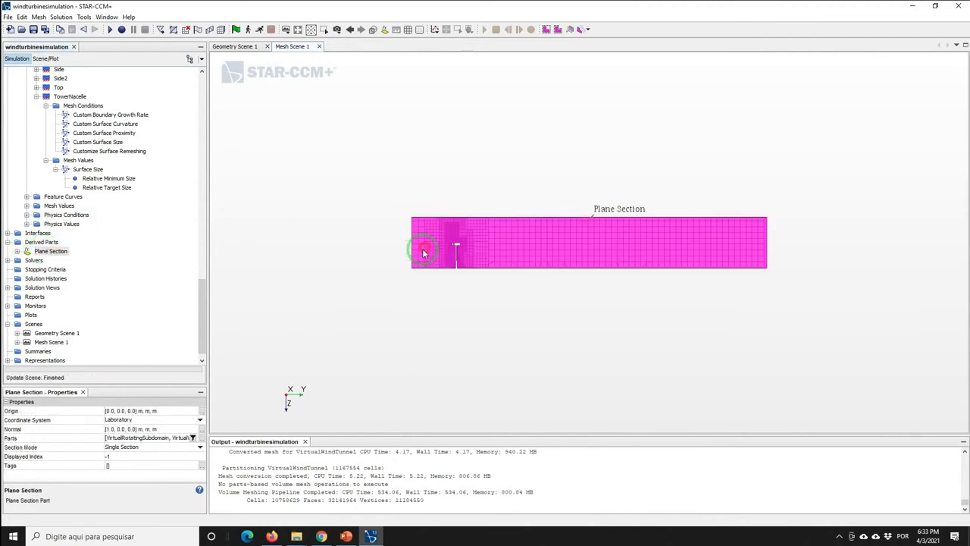
{"action": "left_click", "coordinate": [336, 251]}
Add a new Geometry displayer to Mesh Scene 1.
{"action": "left_click", "coordinate": [325, 30]}
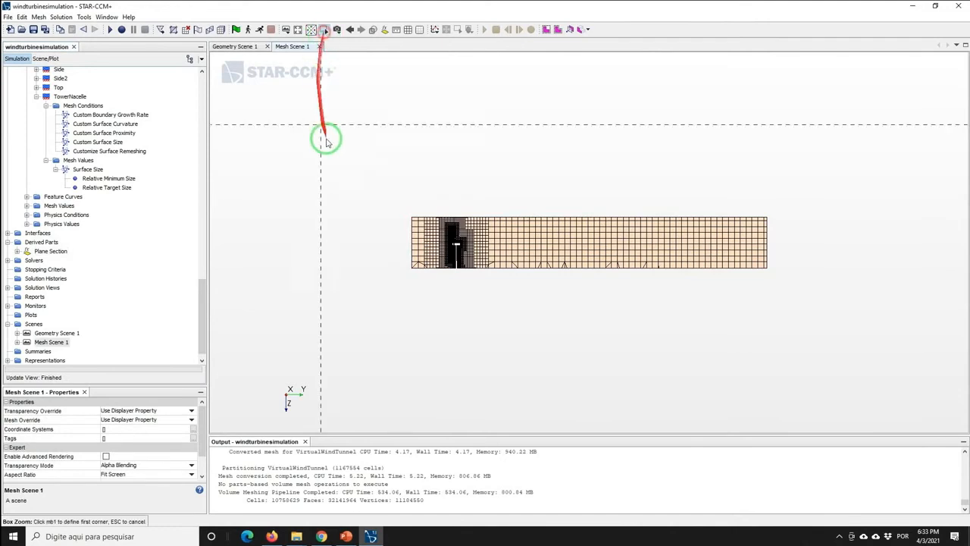
{"action": "left_click", "coordinate": [352, 162]}
{"action": "left_click", "coordinate": [771, 295]}
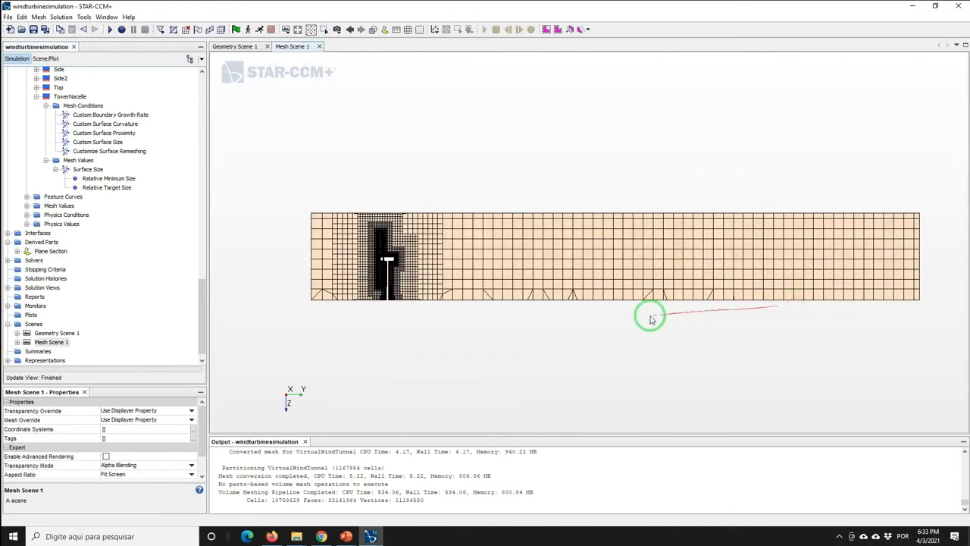
{"action": "scroll", "coordinate": [644, 318], "scroll_direction": "down", "scroll_amount": 1}
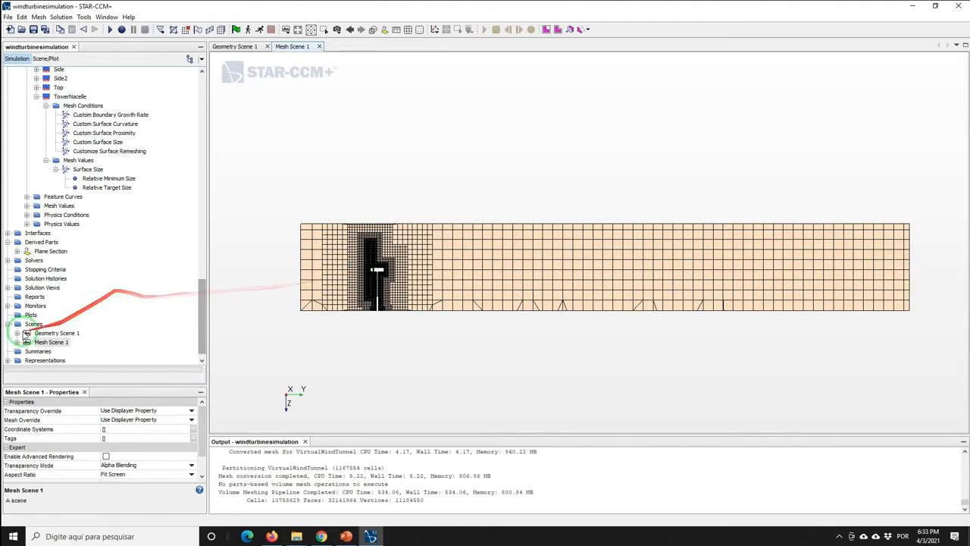
{"action": "left_click", "coordinate": [17, 342]}
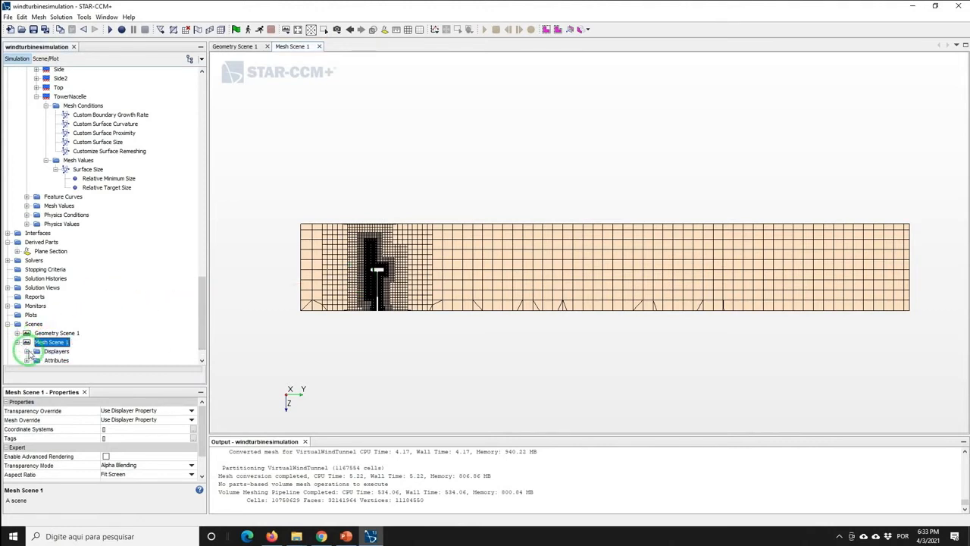
{"action": "left_click_drag", "start_coordinate": [197, 299], "coordinate": [197, 320]}
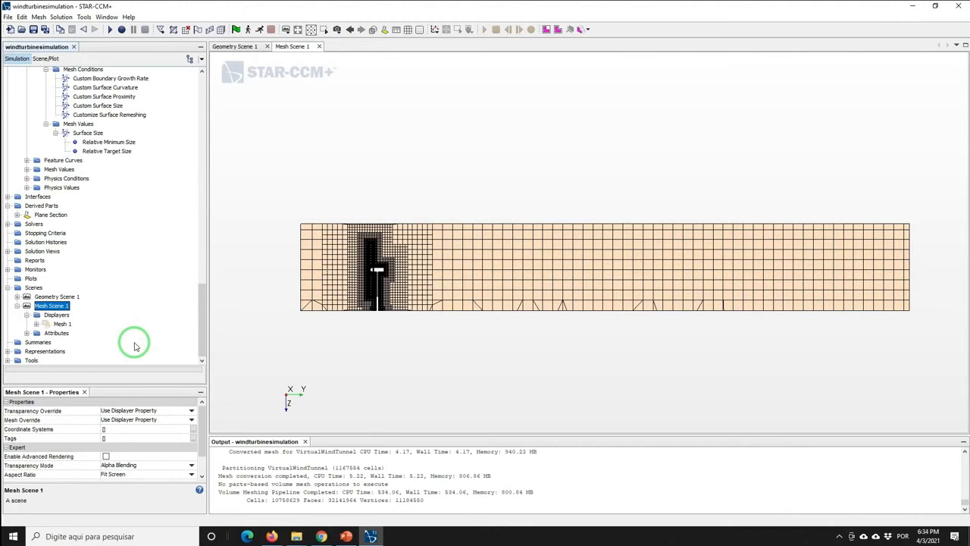
{"action": "right_click", "coordinate": [55, 317]}
{"action": "mouse_move", "coordinate": [91, 319]}
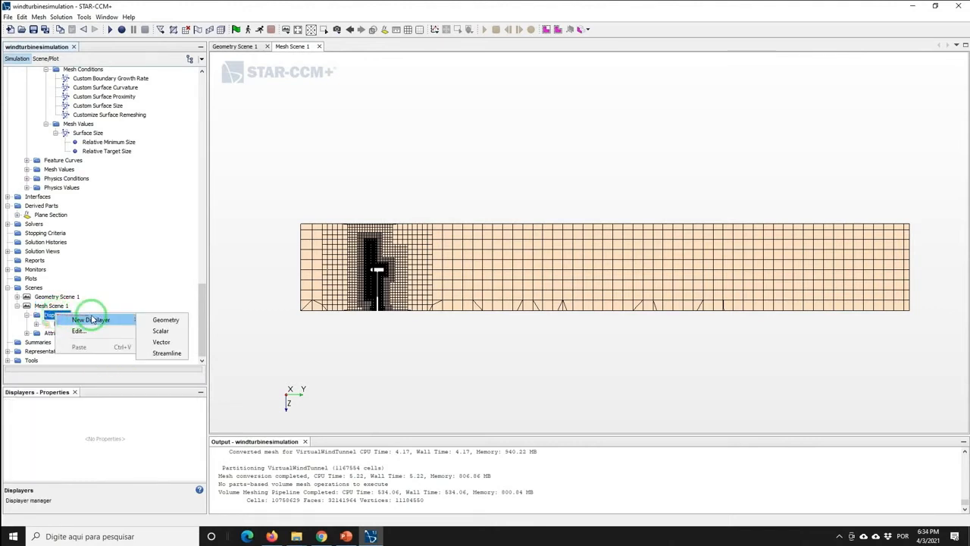
{"action": "left_click", "coordinate": [152, 320]}
Turn off Outline and turn on Surface for the Geometry 1 displayer.
{"action": "left_click", "coordinate": [55, 325]}
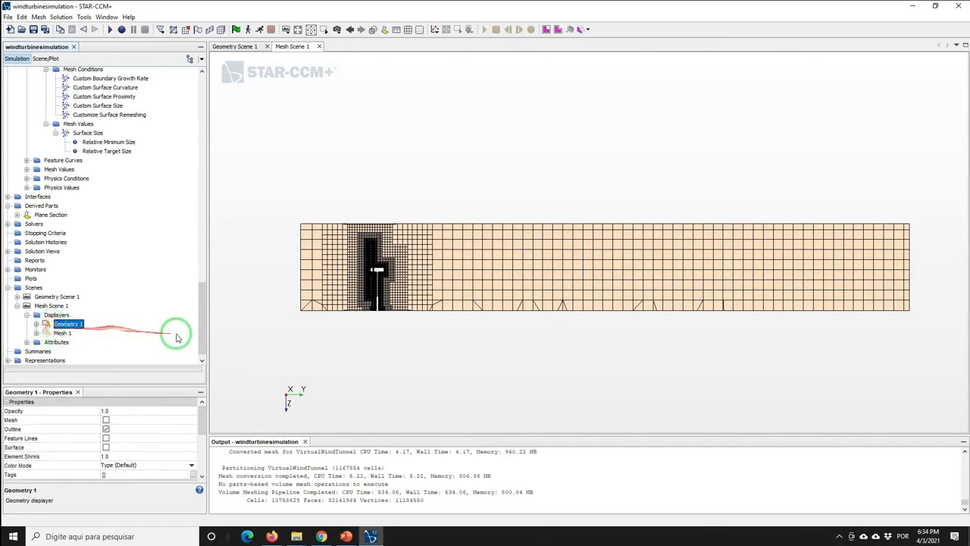
{"action": "left_click", "coordinate": [106, 430]}
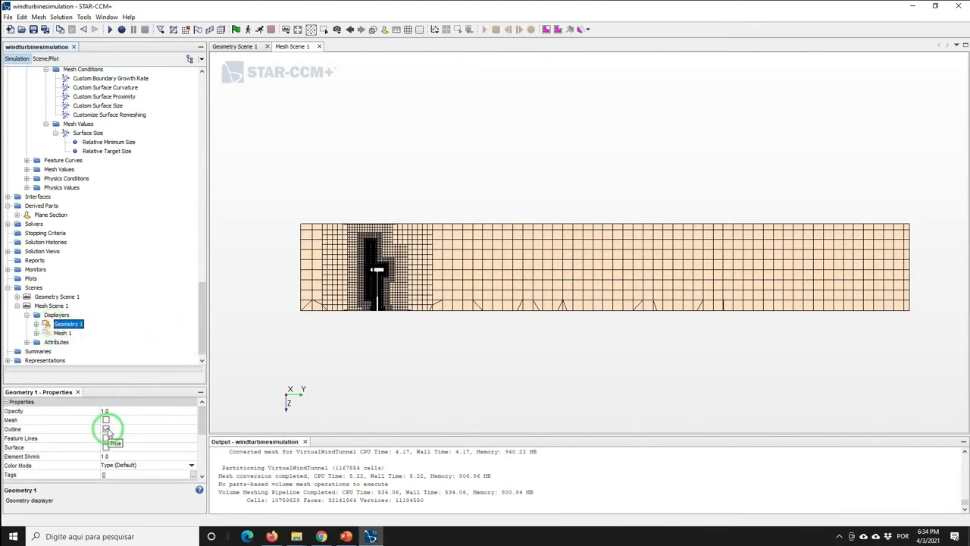
{"action": "left_click", "coordinate": [107, 430]}
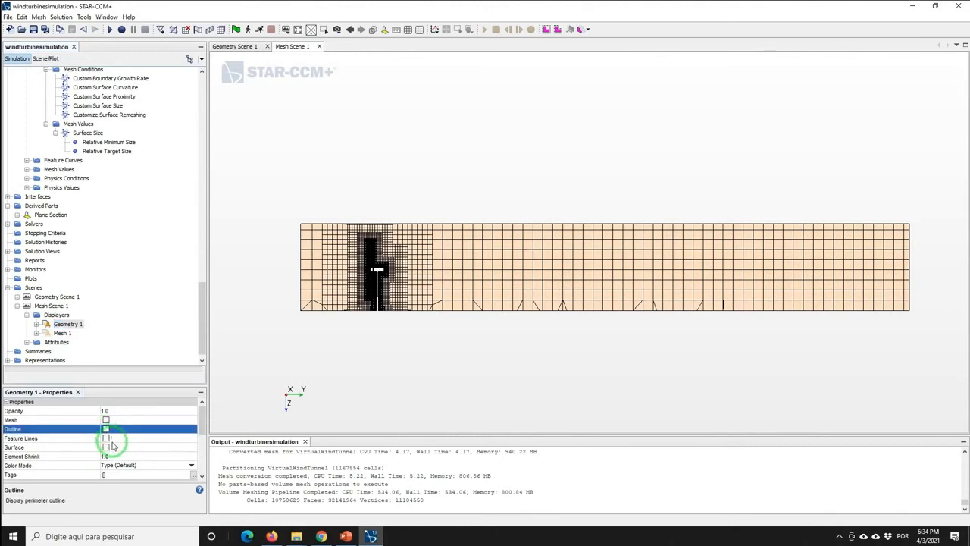
{"action": "left_click", "coordinate": [106, 447]}
Select Hub, Left_Blade, Left_Blade_Base, Right_Blade and Right_Blade_Base of VirtualRotatingSubdomain as parts for the Geometry 1 displayer.
{"action": "left_click", "coordinate": [202, 340]}
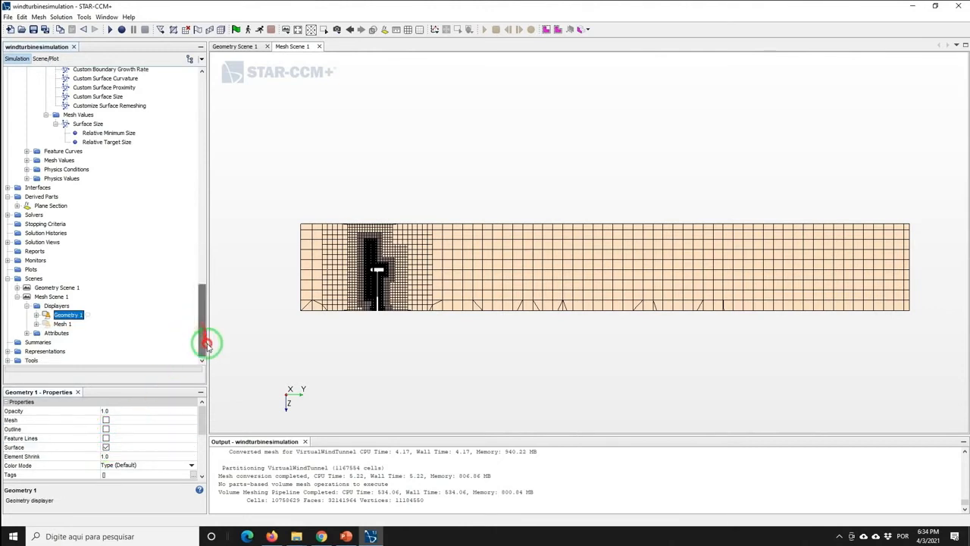
{"action": "left_click", "coordinate": [39, 315]}
{"action": "left_click", "coordinate": [70, 324]}
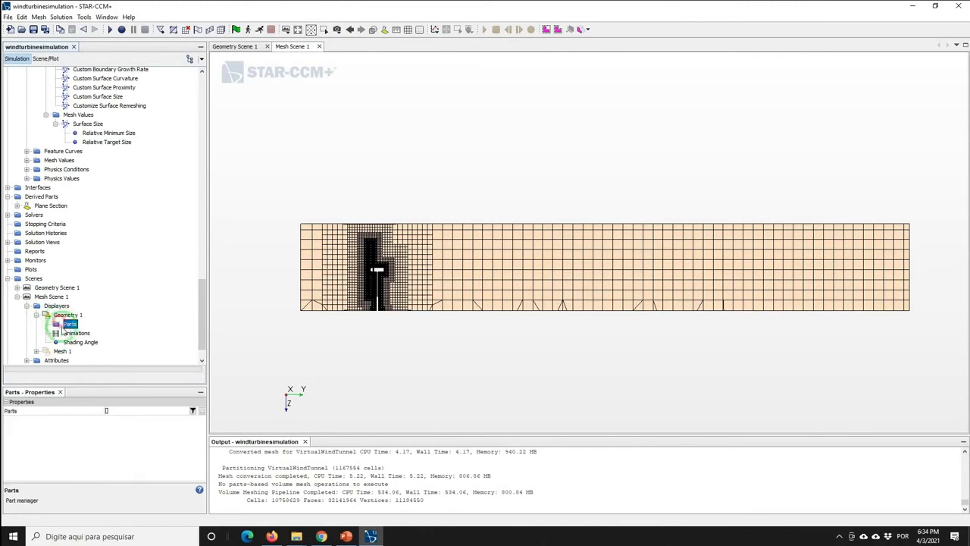
{"action": "left_click", "coordinate": [122, 409]}
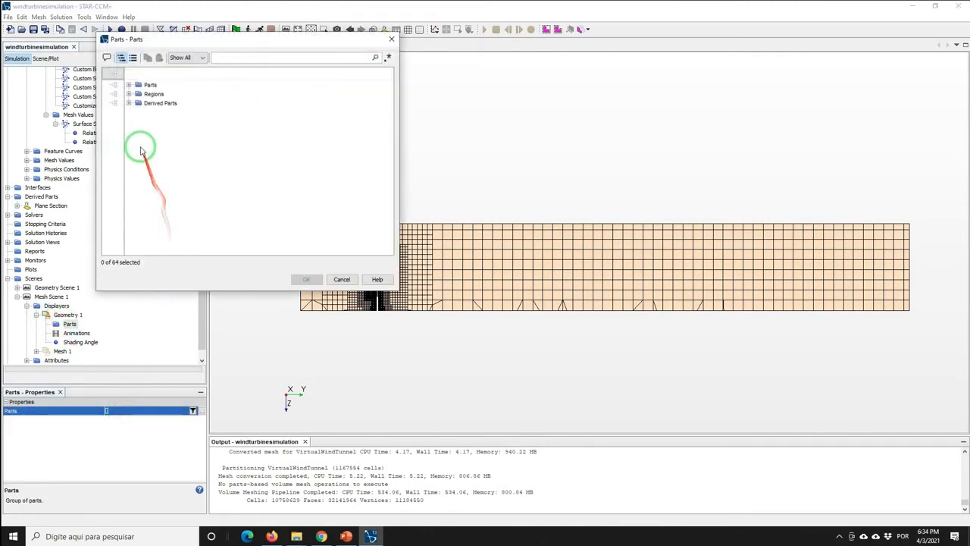
{"action": "left_click", "coordinate": [129, 94]}
{"action": "left_click", "coordinate": [138, 103]}
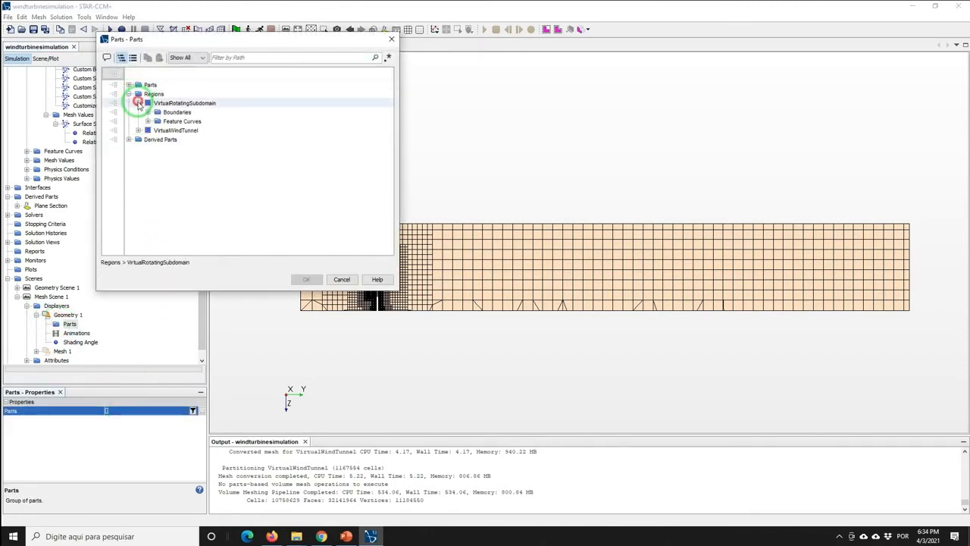
{"action": "left_click", "coordinate": [137, 131]}
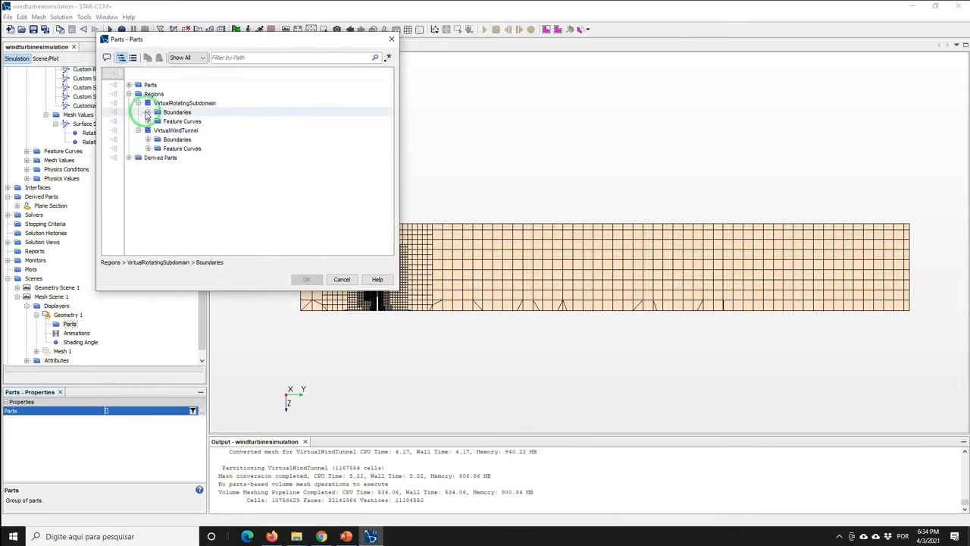
{"action": "left_click", "coordinate": [148, 112]}
{"action": "left_click", "coordinate": [179, 122]}
{"action": "left_click", "coordinate": [182, 130]}
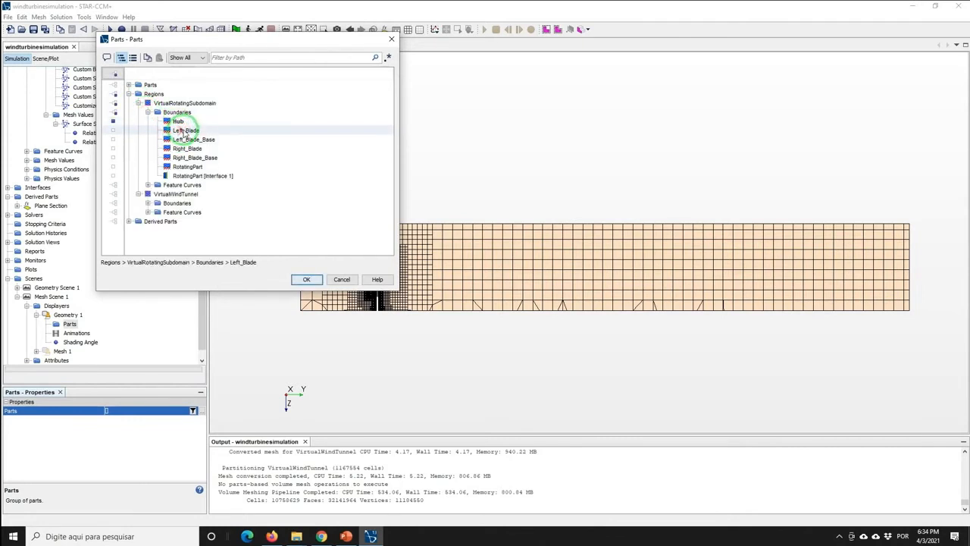
{"action": "left_click", "coordinate": [185, 140]}
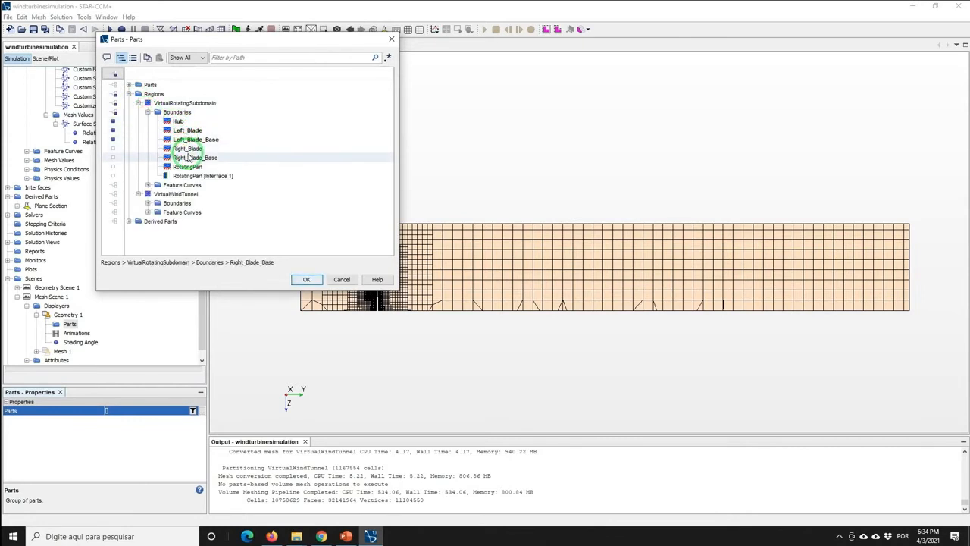
{"action": "left_click", "coordinate": [187, 148]}
{"action": "left_click", "coordinate": [191, 157]}
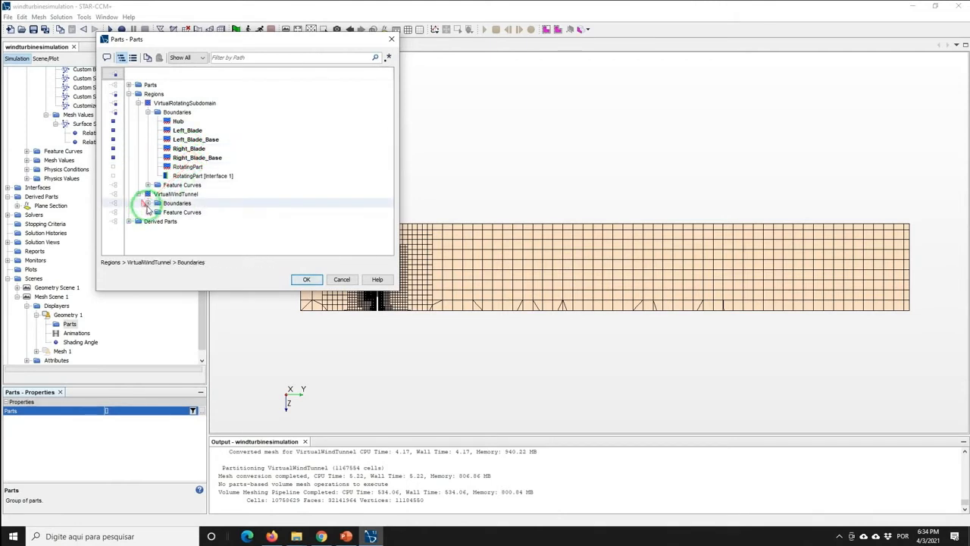
Add the TowerNacelle boundary of VirtualWindTunnel to the Geometry 1 displayer's parts and apply the selection.
{"action": "left_click", "coordinate": [148, 204]}
{"action": "left_click", "coordinate": [200, 205]}
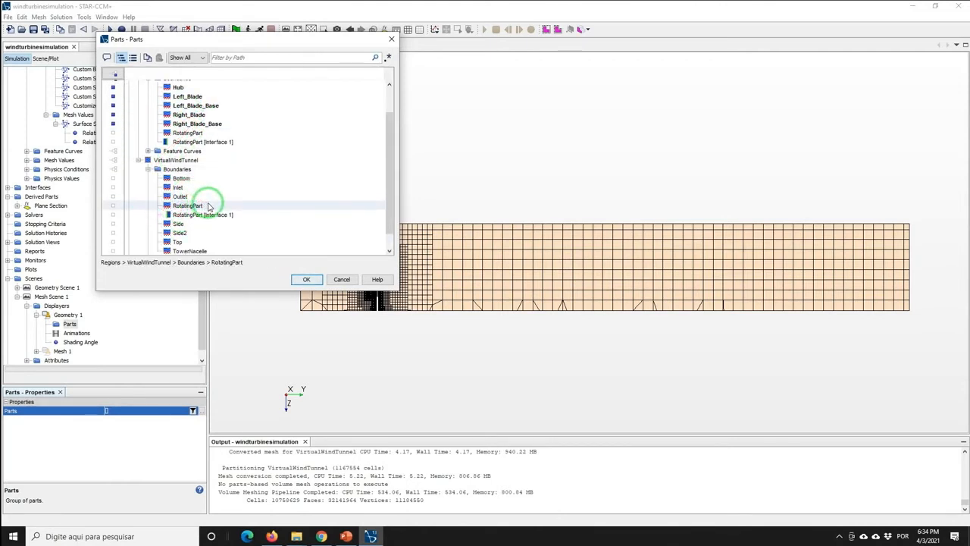
{"action": "left_click", "coordinate": [176, 251]}
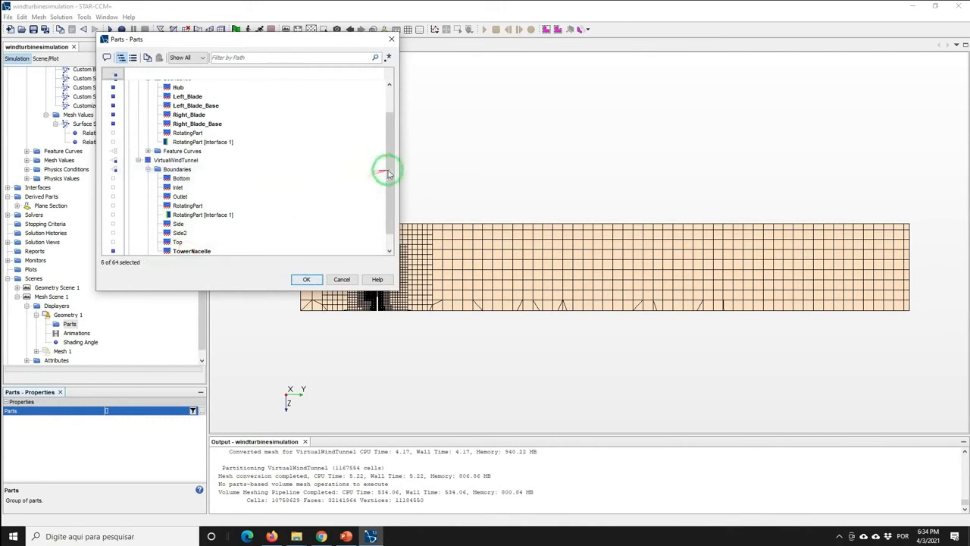
{"action": "left_click_drag", "start_coordinate": [388, 173], "coordinate": [388, 203]}
{"action": "left_click", "coordinate": [307, 279]}
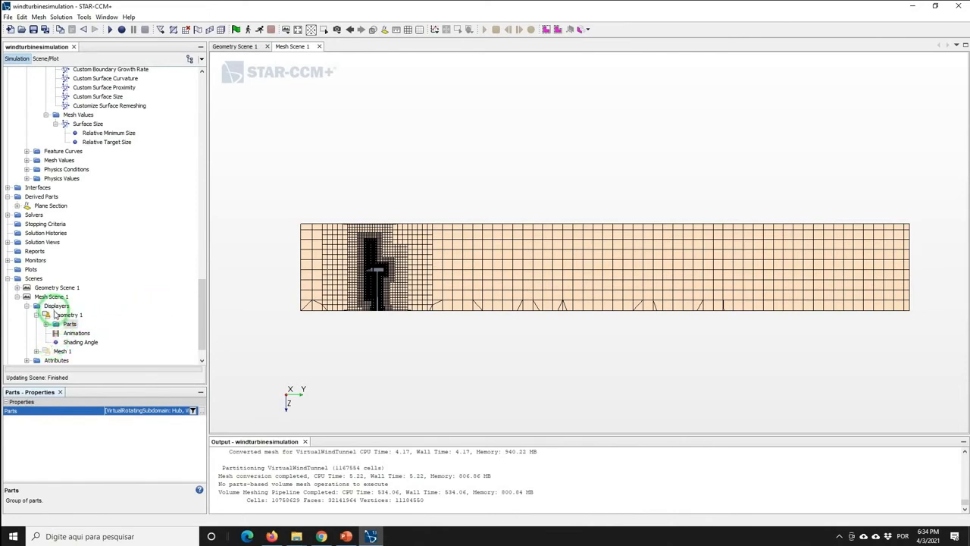
Try the Preset Material color mode on the Geometry 1 displayer.
{"action": "left_click", "coordinate": [55, 314]}
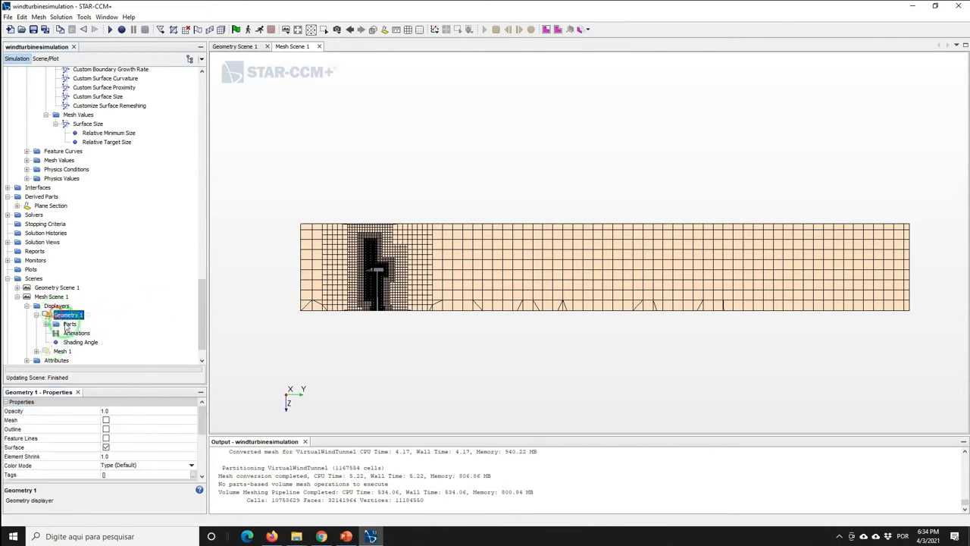
{"action": "left_click", "coordinate": [91, 468]}
{"action": "left_click", "coordinate": [118, 465]}
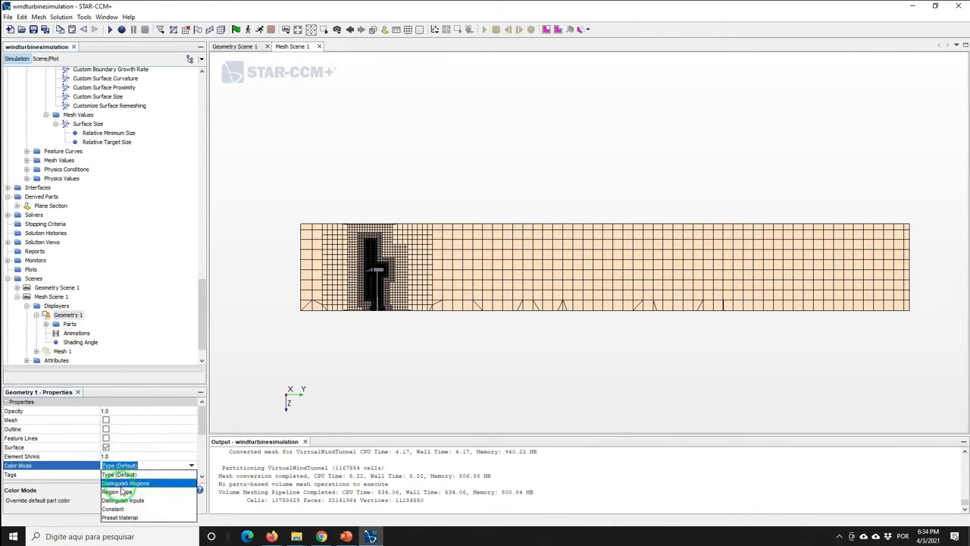
{"action": "left_click", "coordinate": [69, 314]}
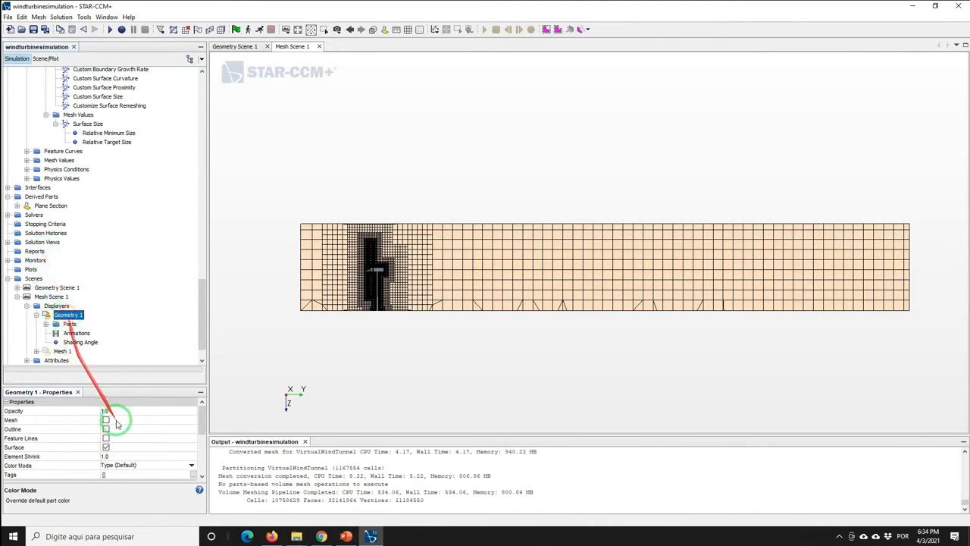
{"action": "left_click", "coordinate": [127, 467]}
{"action": "left_click", "coordinate": [121, 513]}
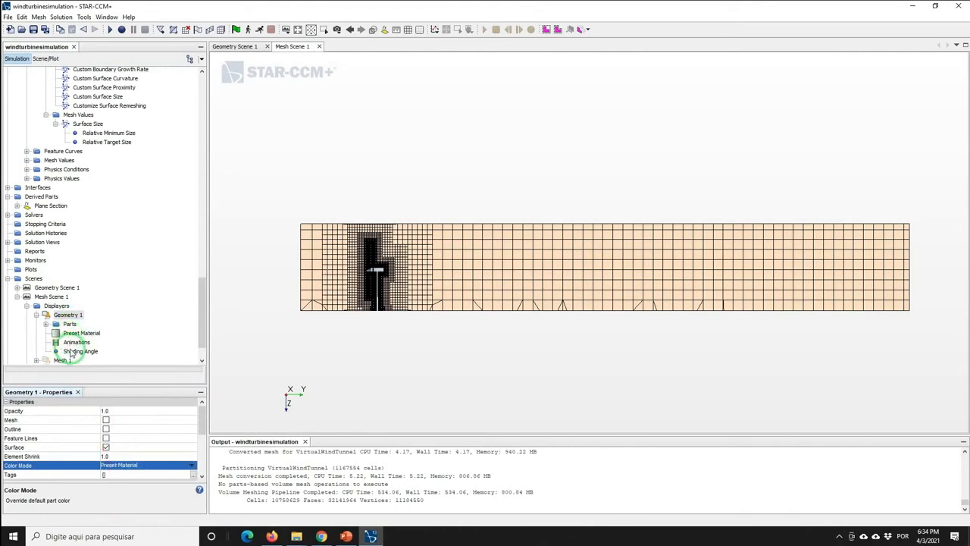
Set the Geometry 1 displayer's color mode to Constant and its color to Cyan.
{"action": "left_click", "coordinate": [123, 465]}
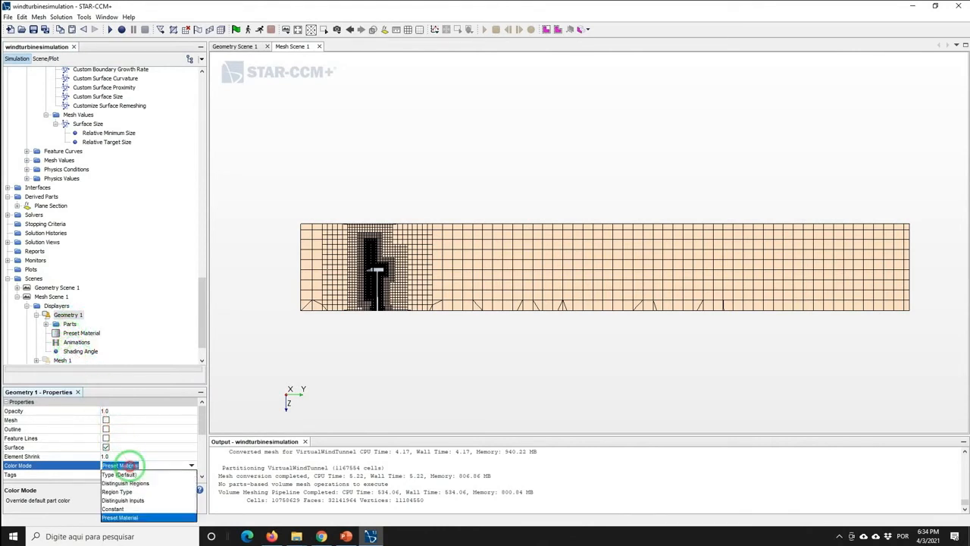
{"action": "left_click", "coordinate": [112, 509]}
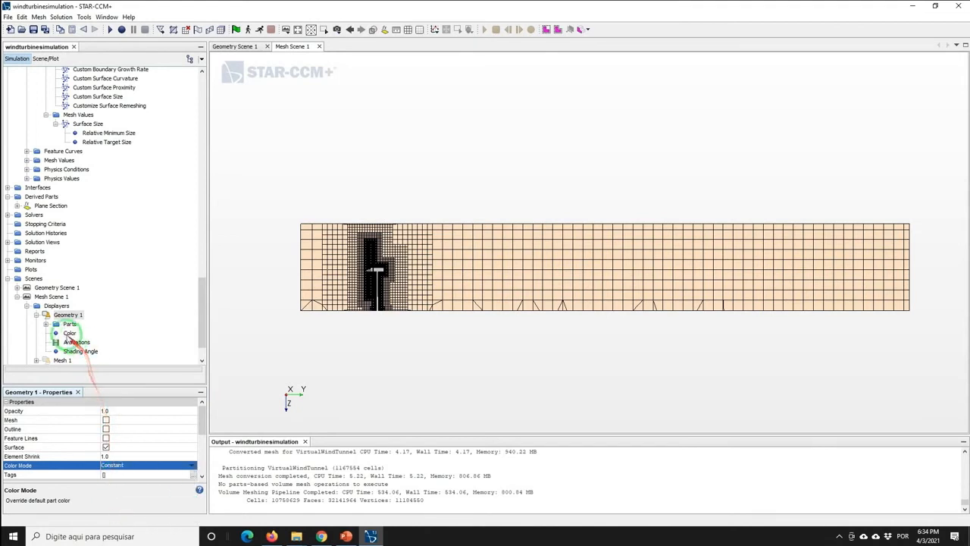
{"action": "left_click", "coordinate": [68, 333]}
{"action": "left_click", "coordinate": [148, 411]}
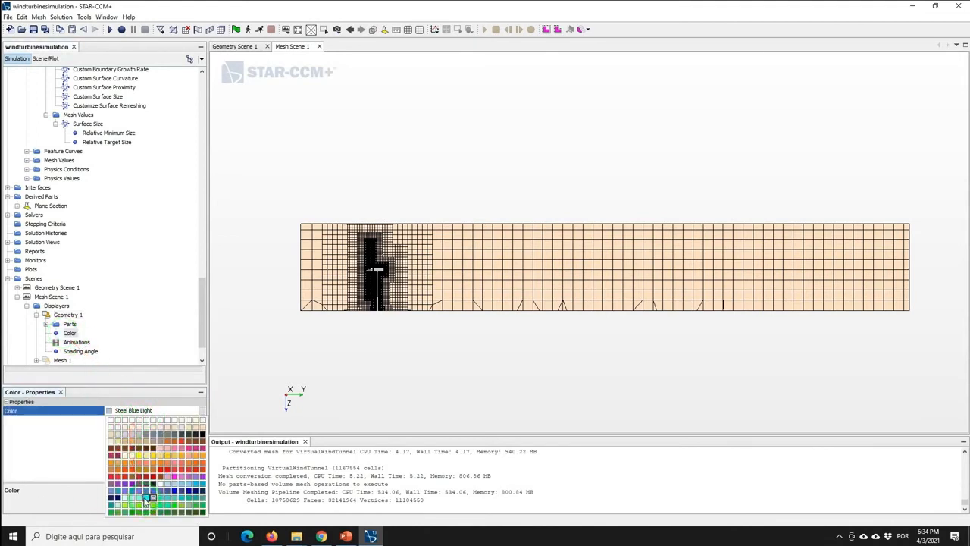
{"action": "left_click", "coordinate": [146, 499]}
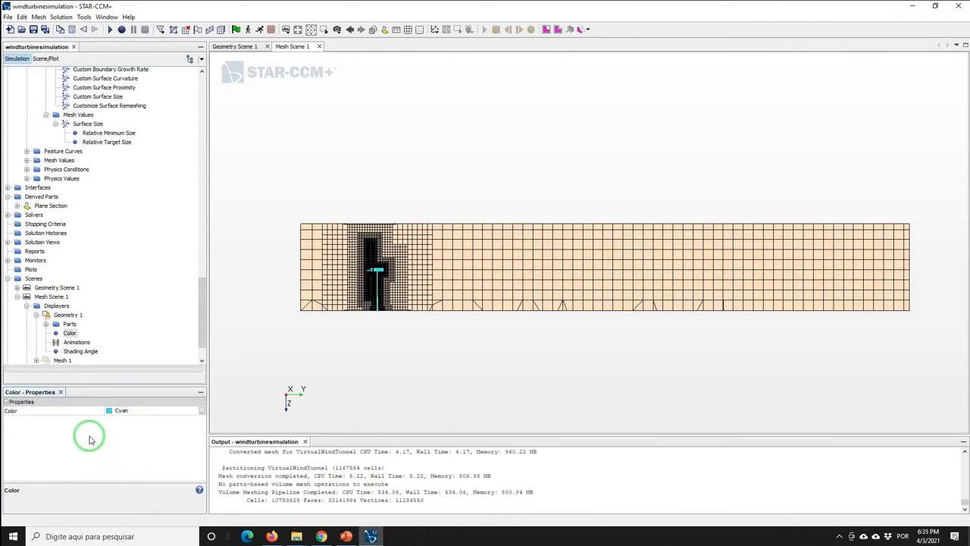
Turn Mesh Scene 1 to an oblique view and enlarge it so the whole plane section and the turbine fill the frame.
{"action": "left_click_drag", "start_coordinate": [201, 291], "coordinate": [201, 303]}
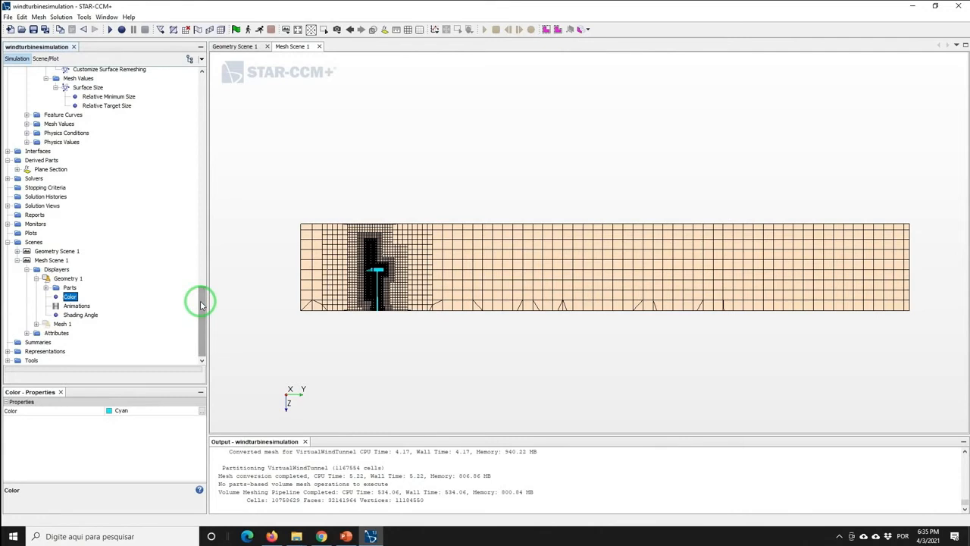
{"action": "left_click", "coordinate": [315, 29]}
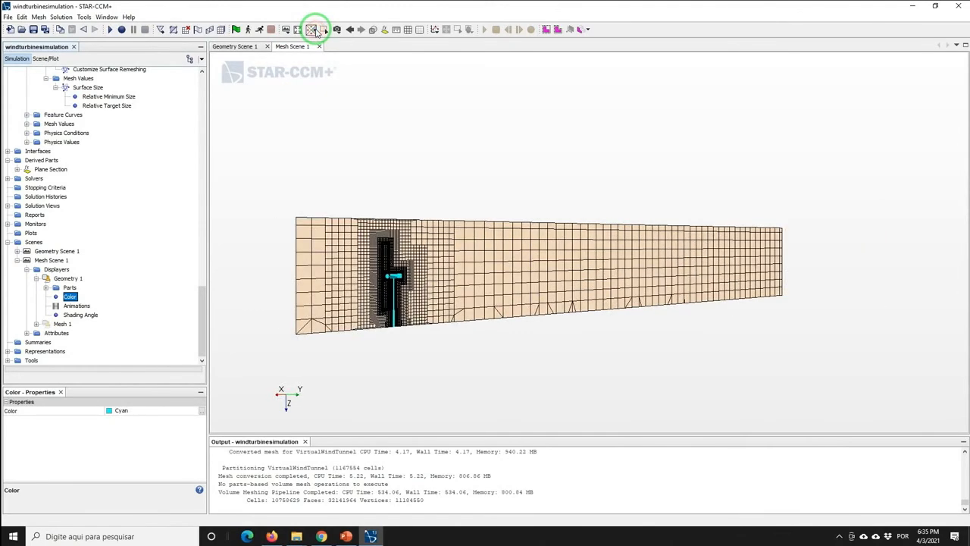
{"action": "left_click", "coordinate": [586, 279]}
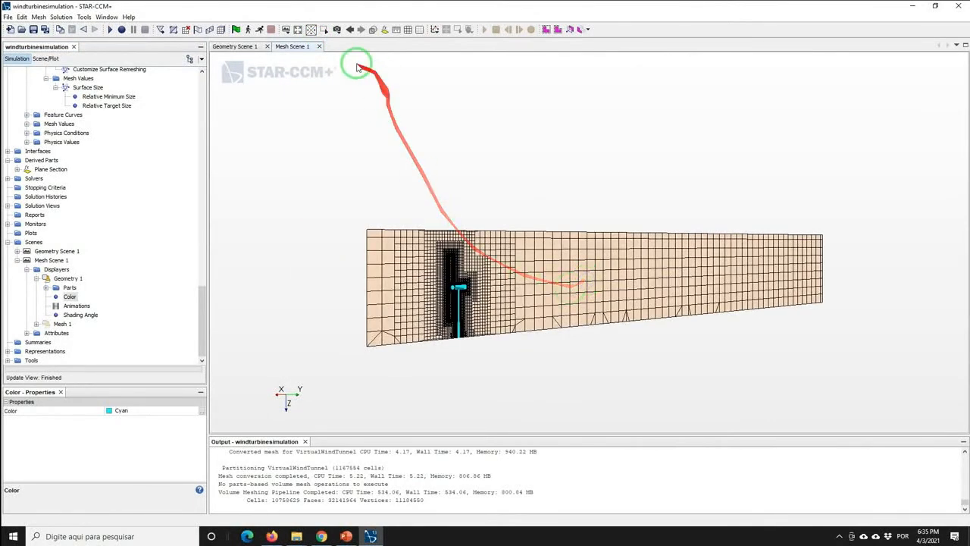
{"action": "left_click", "coordinate": [324, 28]}
{"action": "left_click", "coordinate": [286, 179]}
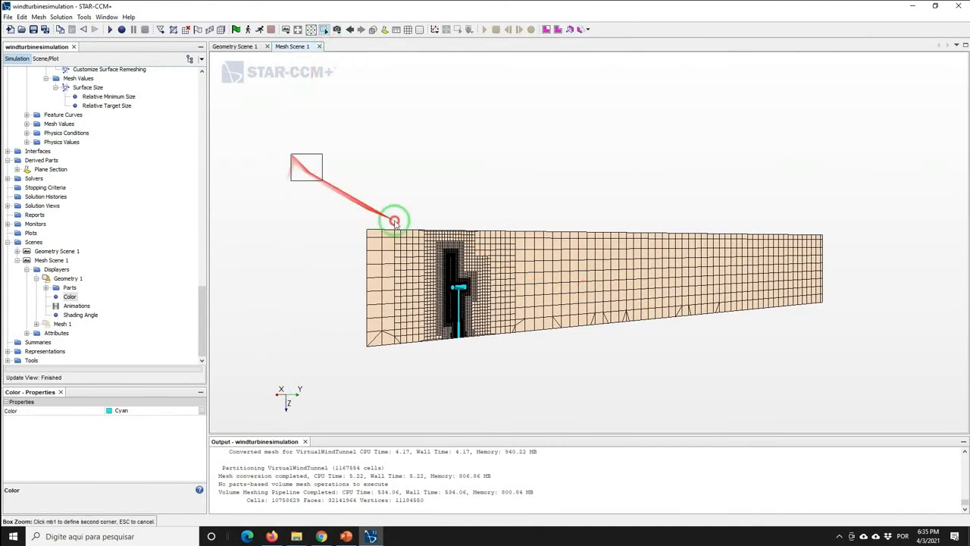
{"action": "left_click", "coordinate": [908, 399]}
{"action": "right_click_drag", "start_coordinate": [602, 281], "coordinate": [624, 291]}
{"action": "left_click", "coordinate": [323, 29]}
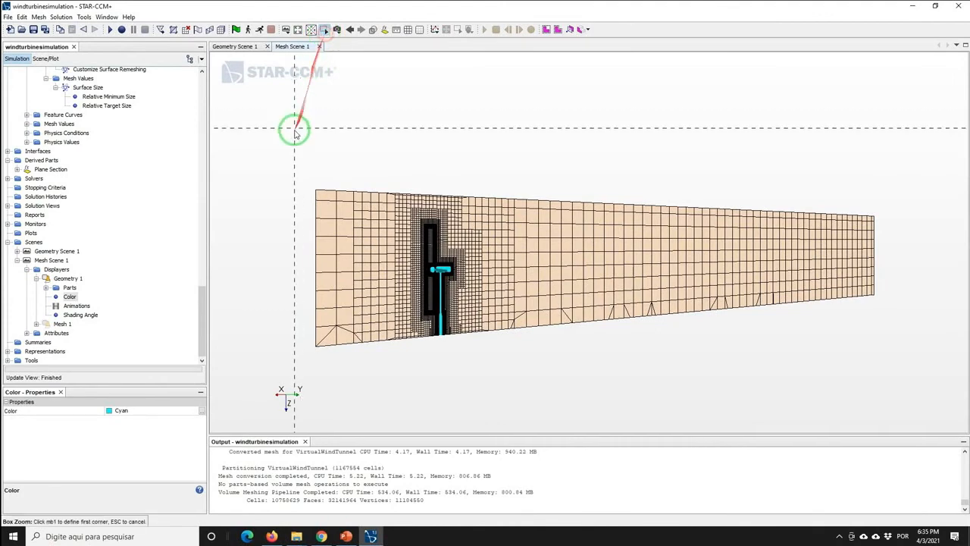
{"action": "left_click", "coordinate": [264, 137]}
{"action": "left_click", "coordinate": [928, 385]}
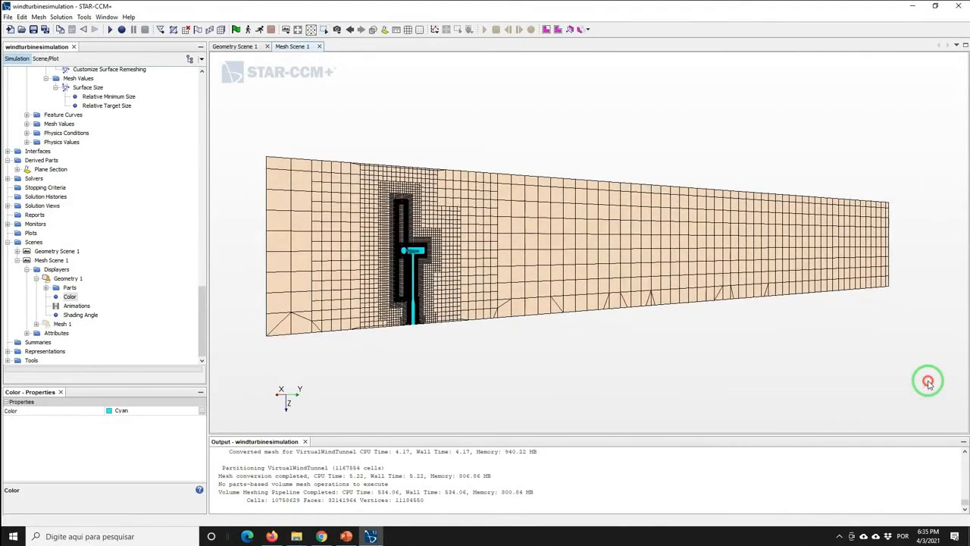
{"action": "right_click_drag", "start_coordinate": [725, 316], "coordinate": [746, 331]}
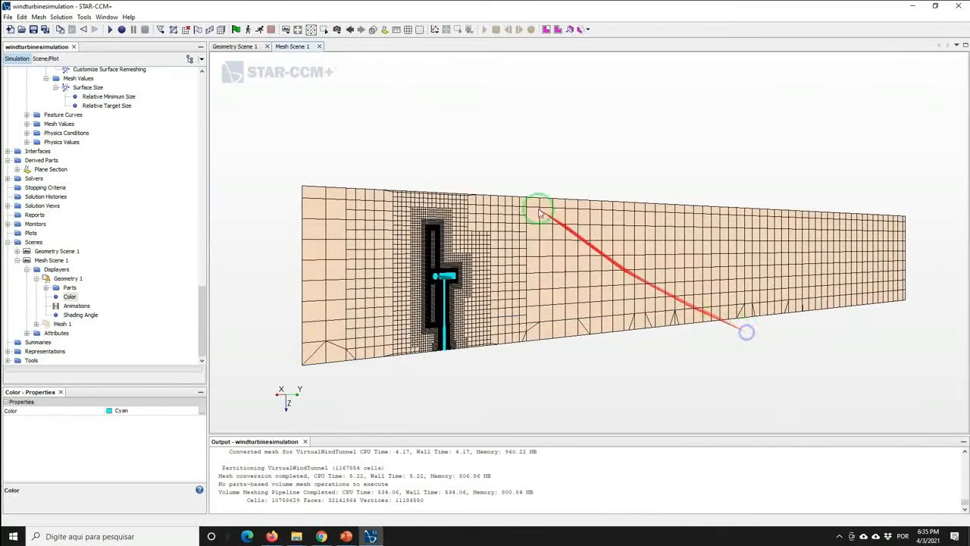
{"action": "left_click", "coordinate": [327, 31]}
{"action": "left_click", "coordinate": [269, 134]}
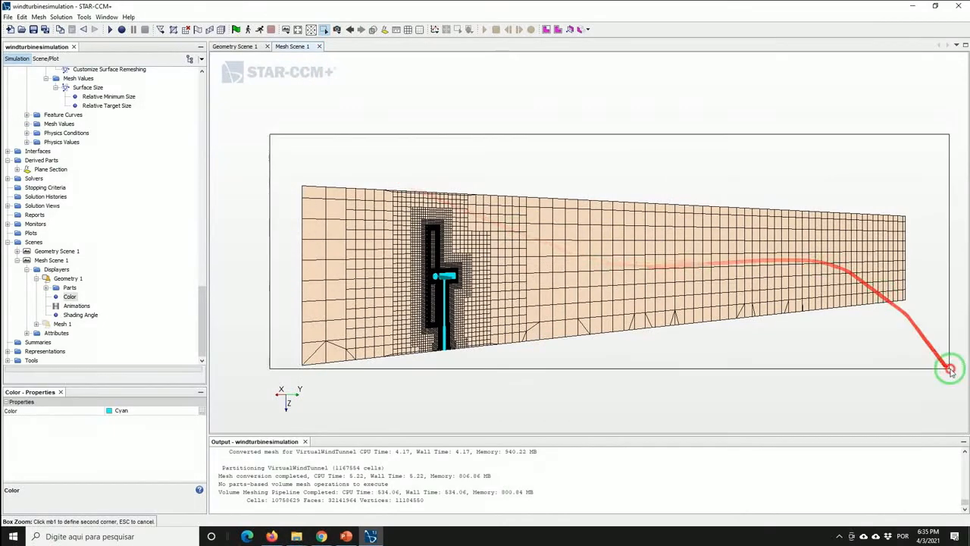
{"action": "left_click", "coordinate": [933, 380]}
{"action": "mouse_move", "coordinate": [686, 306]}
{"action": "right_mouse_down"}
{"action": "mouse_move", "coordinate": [702, 313]}
{"action": "mouse_move", "coordinate": [686, 303]}
{"action": "right_mouse_up"}
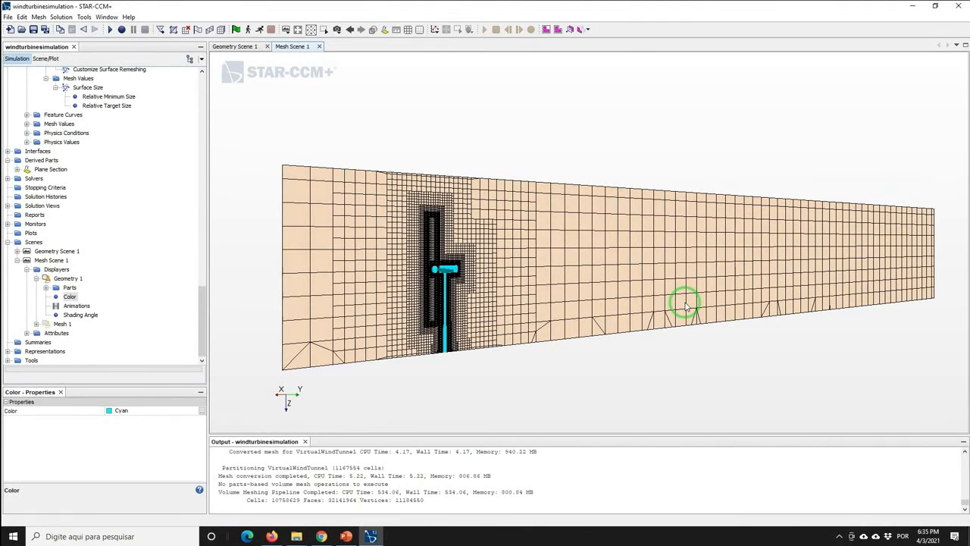
Set the background color mode of Mesh Scene 1 to Solid.
{"action": "left_click", "coordinate": [26, 334]}
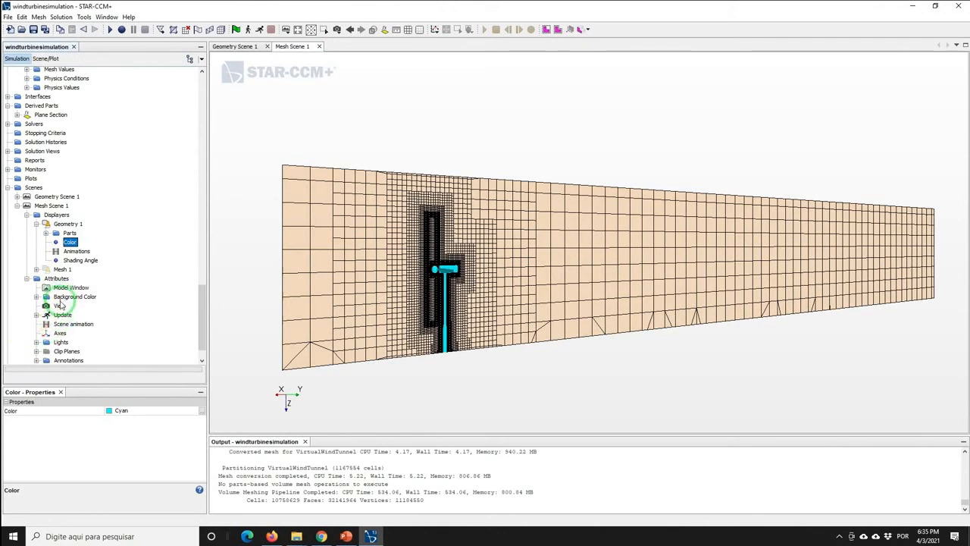
{"action": "left_click", "coordinate": [73, 297]}
{"action": "left_click", "coordinate": [123, 410]}
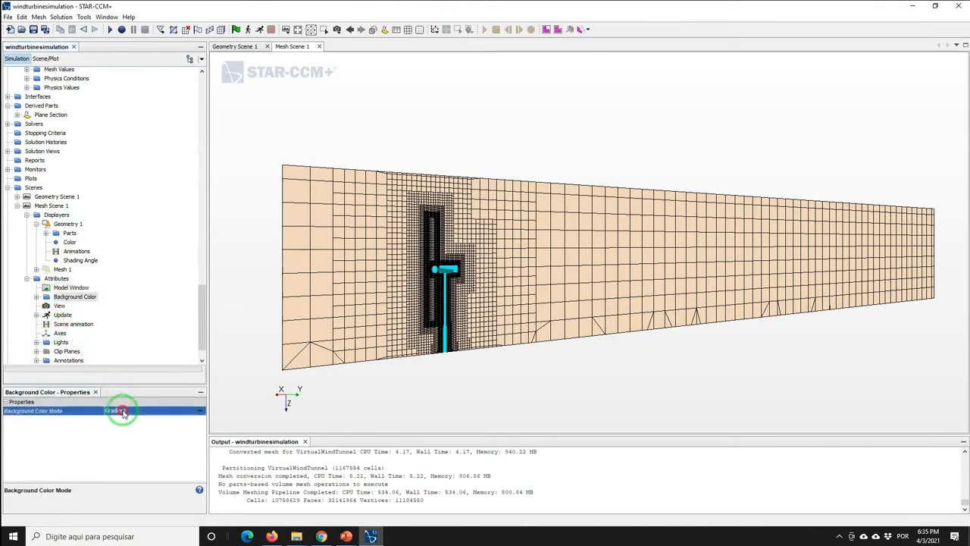
{"action": "left_click", "coordinate": [121, 419]}
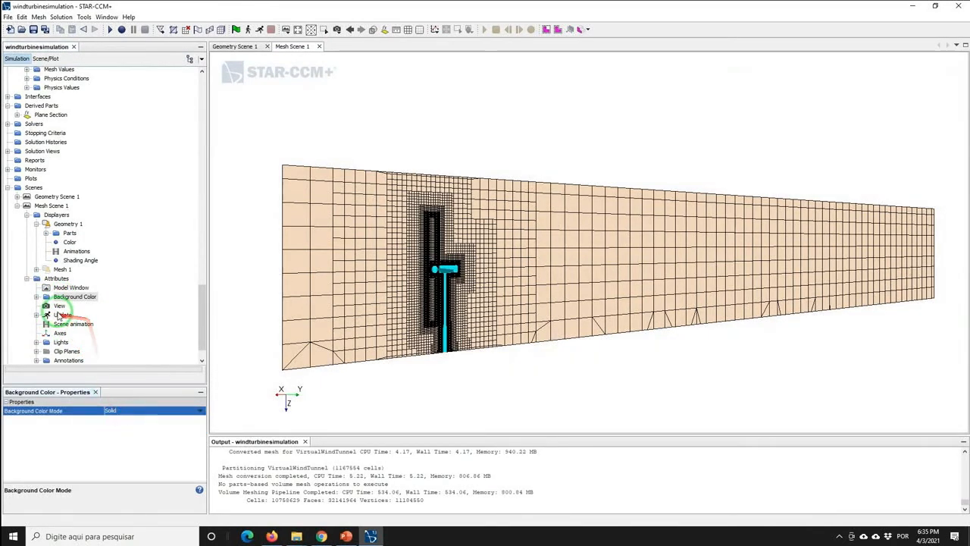
Enable Save To File in Mesh Scene 1's Update settings and set a new Mesh folder inside Tutorial as the output directory.
{"action": "left_click_drag", "start_coordinate": [200, 299], "coordinate": [200, 313]}
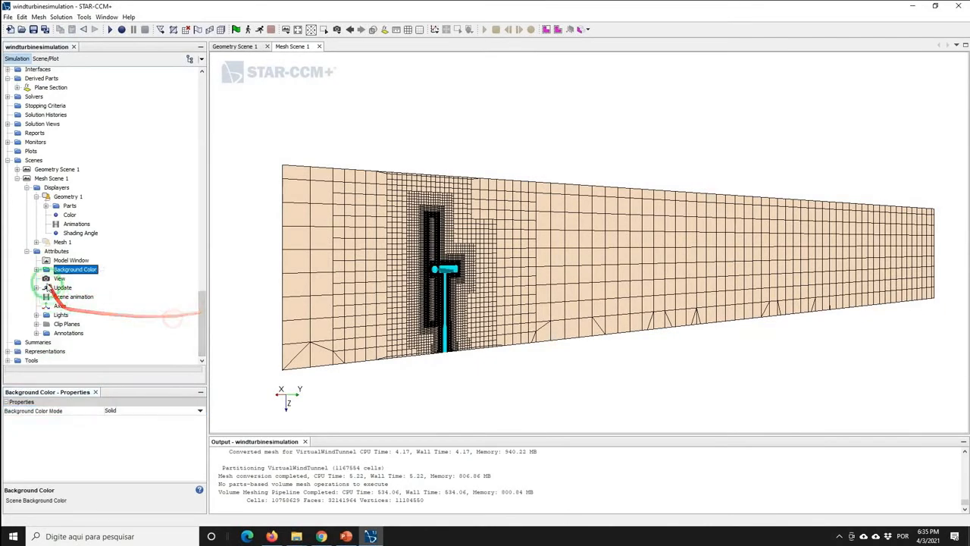
{"action": "left_click", "coordinate": [53, 288]}
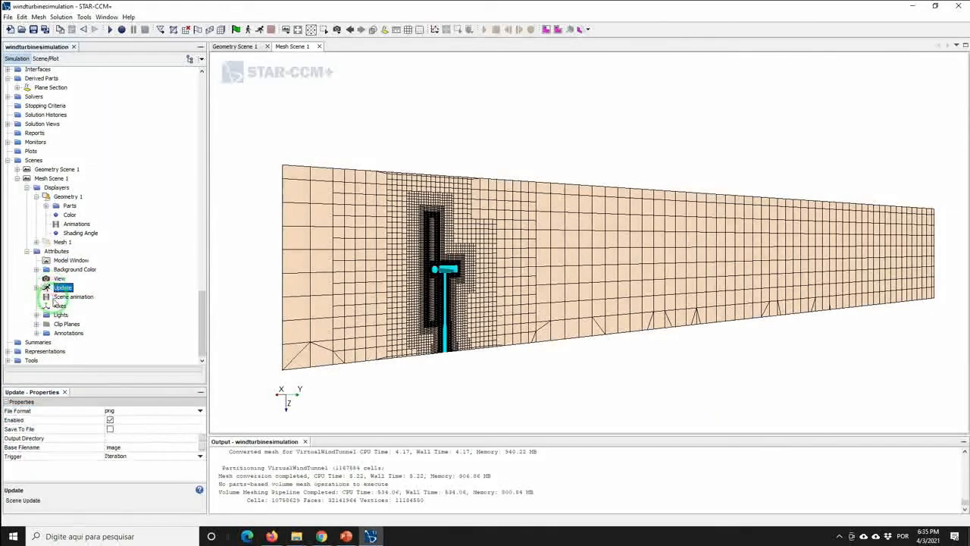
{"action": "left_click", "coordinate": [119, 429]}
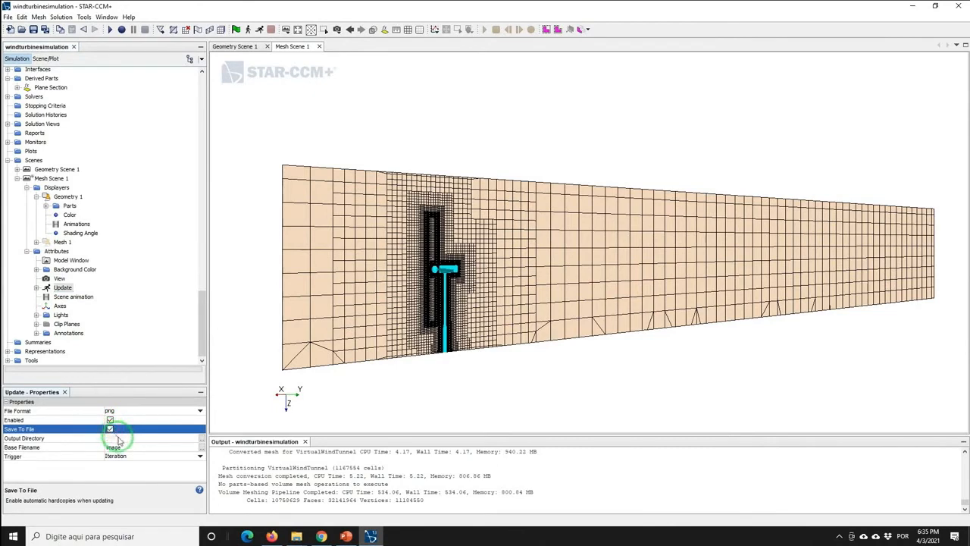
{"action": "left_click", "coordinate": [201, 438]}
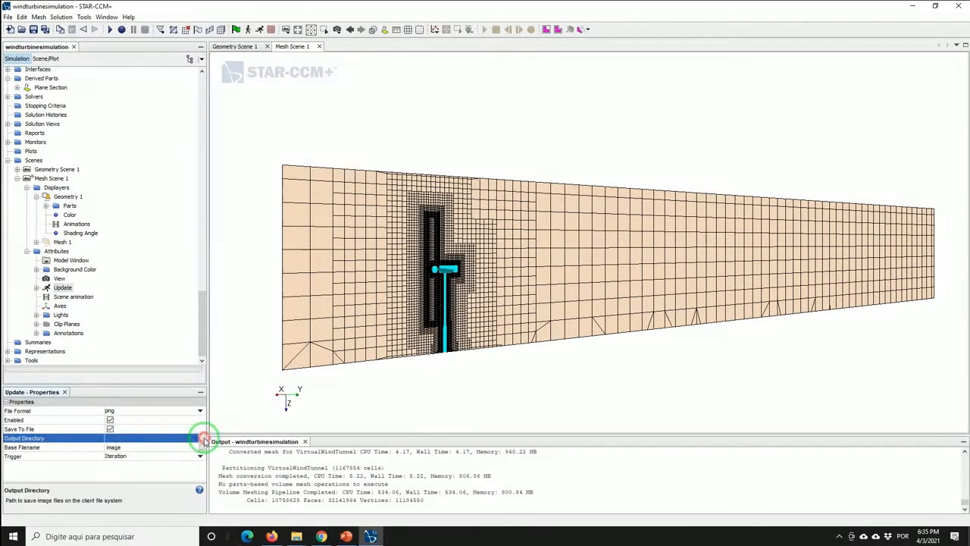
{"action": "left_click", "coordinate": [201, 438]}
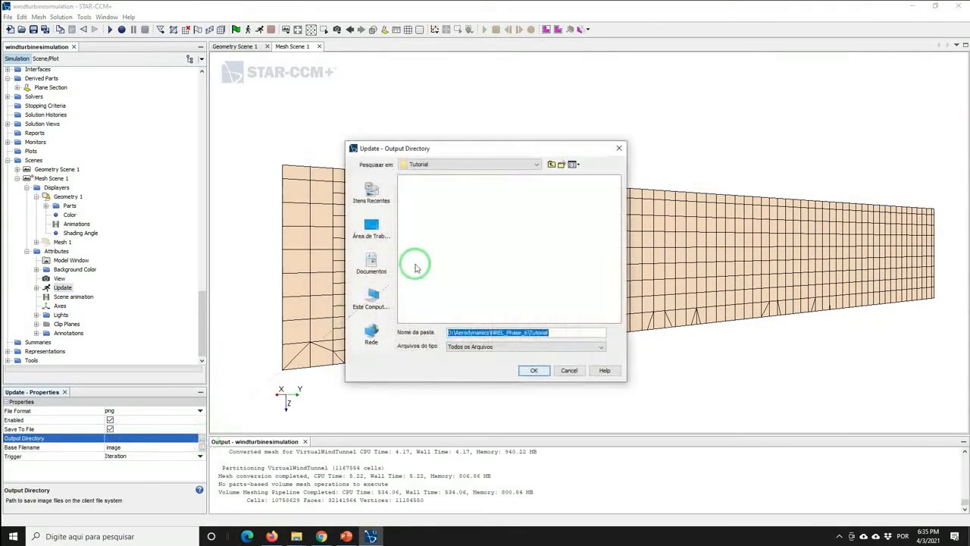
{"action": "left_click", "coordinate": [559, 166]}
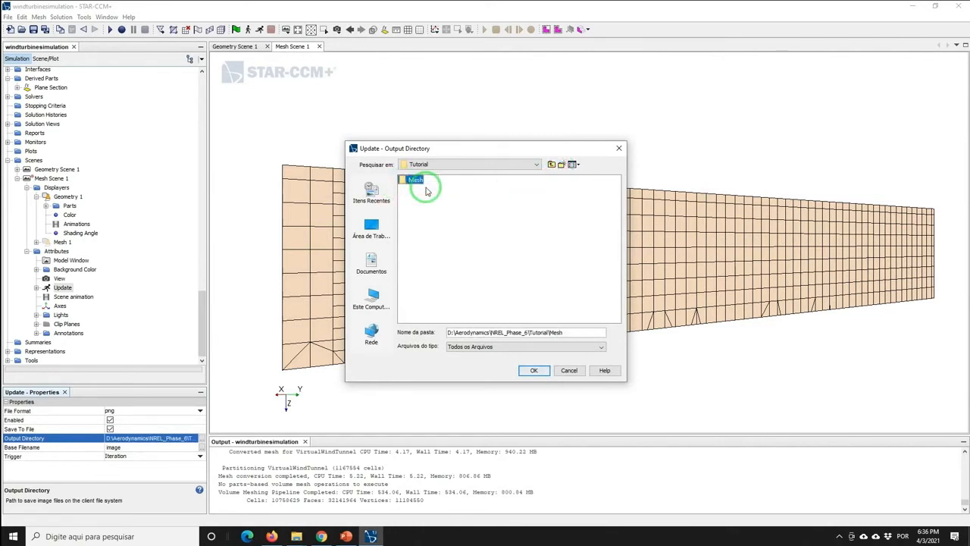
{"action": "left_click", "coordinate": [414, 181]}
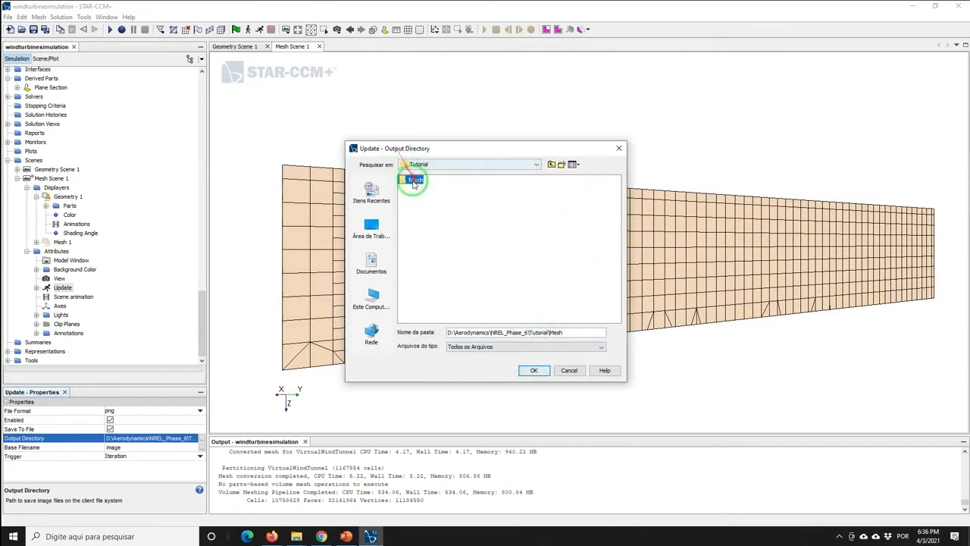
{"action": "left_click", "coordinate": [532, 373]}
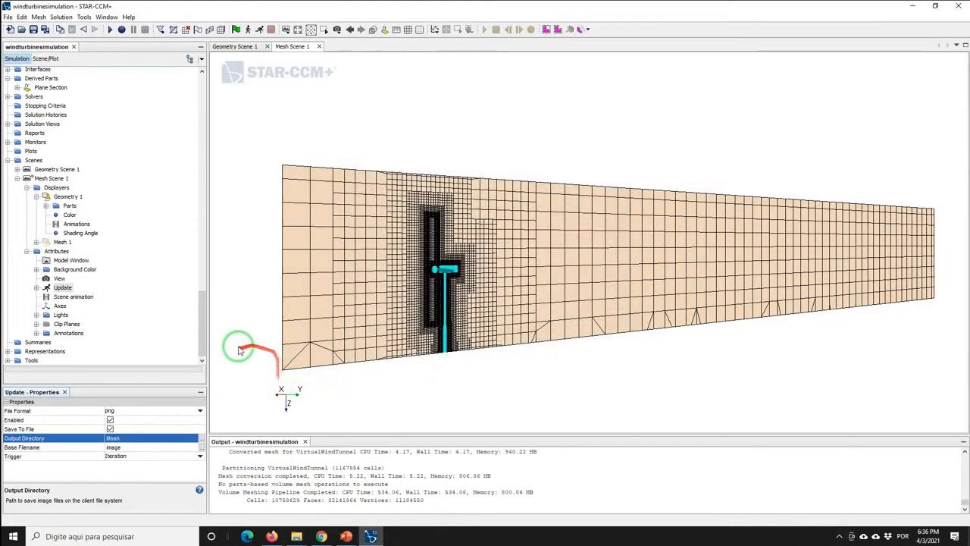
Set Mesh Scene 1's update trigger to Time Step and review its Time-Step Frequency settings.
{"action": "left_click", "coordinate": [136, 457]}
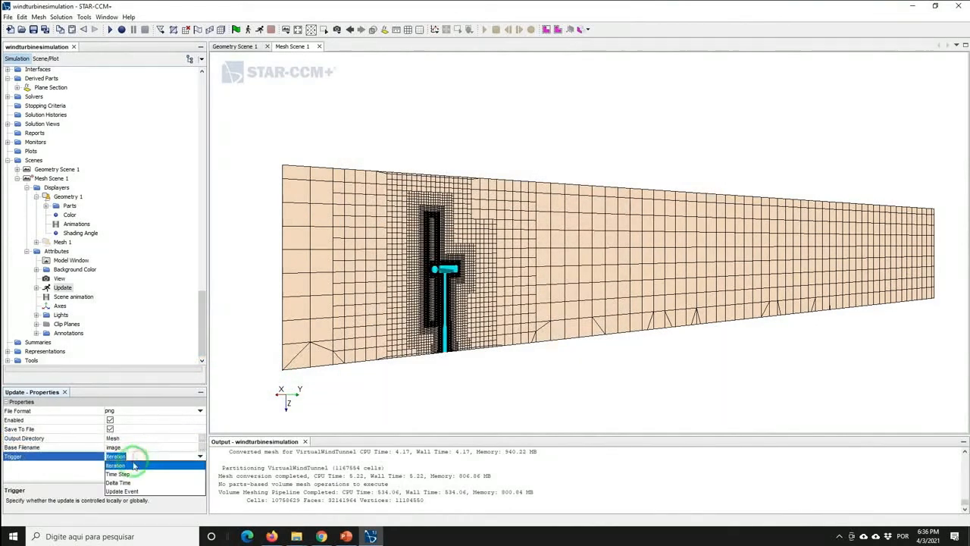
{"action": "left_click", "coordinate": [119, 475]}
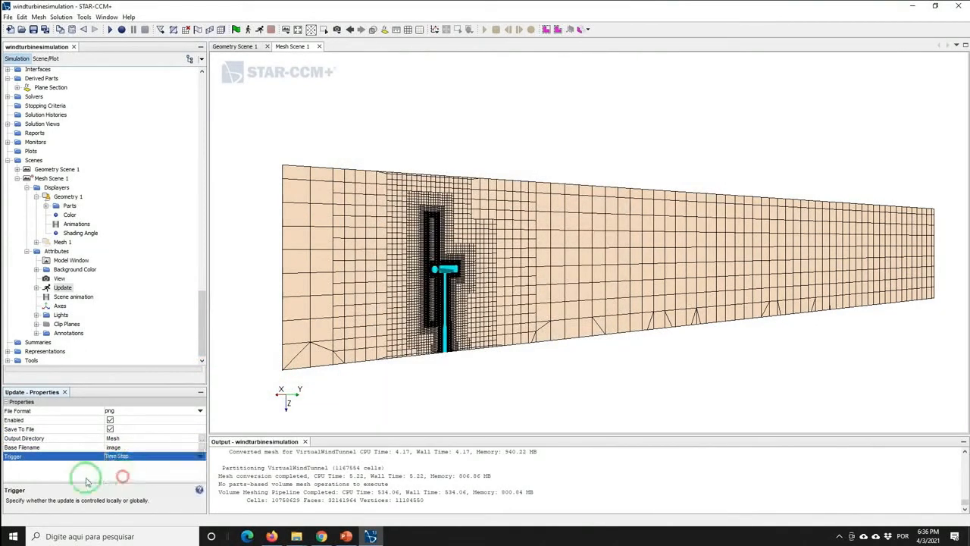
{"action": "double_click", "coordinate": [44, 289]}
{"action": "left_click", "coordinate": [76, 296]}
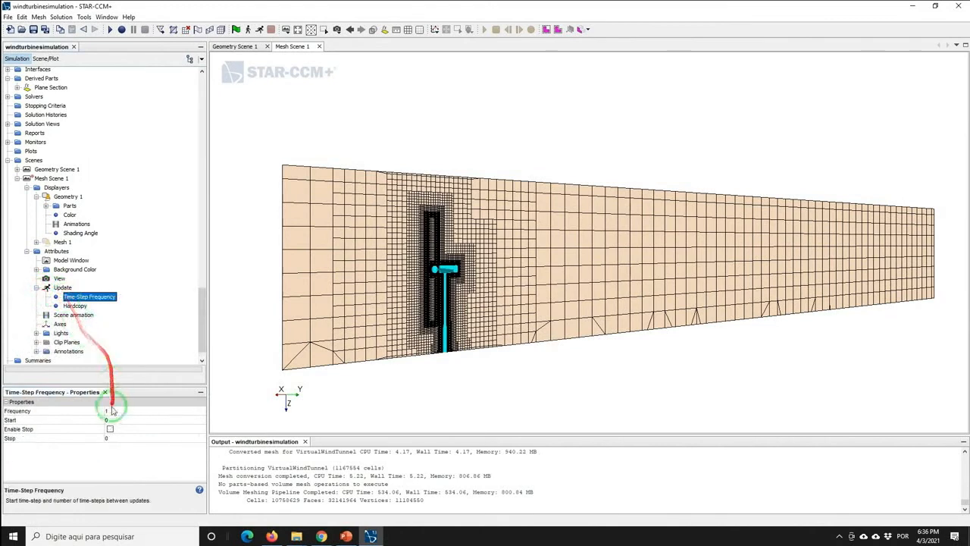
{"action": "left_click", "coordinate": [46, 288]}
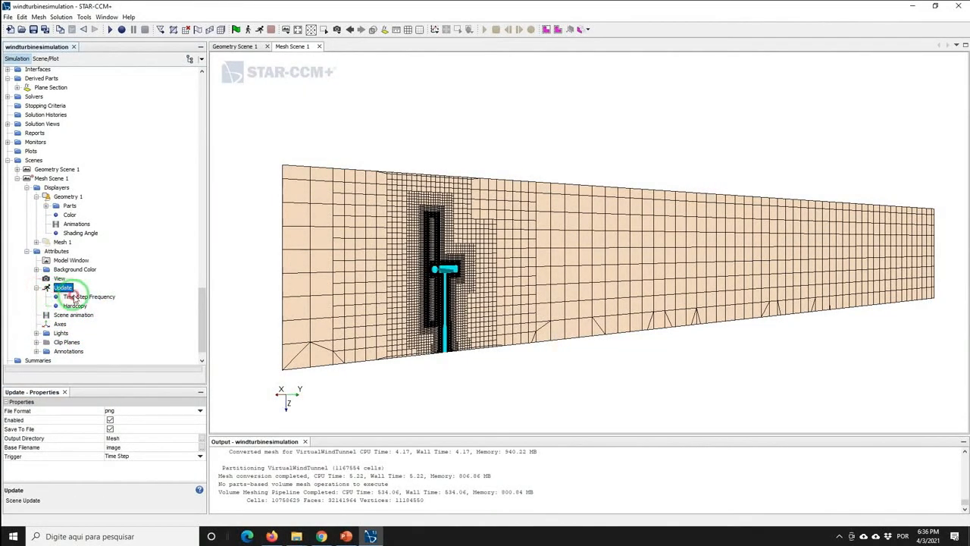
Set the hardcopy output of Mesh Scene 1's update images to 1200 pixels wide and 900 pixels high.
{"action": "left_click", "coordinate": [76, 296]}
{"action": "left_click", "coordinate": [110, 410]}
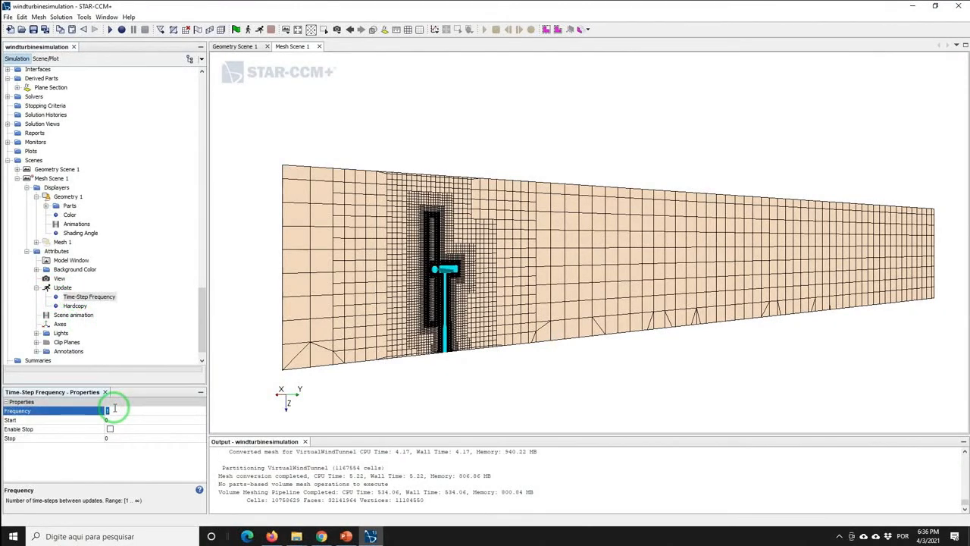
{"action": "left_click", "coordinate": [75, 306]}
{"action": "left_click", "coordinate": [103, 418]}
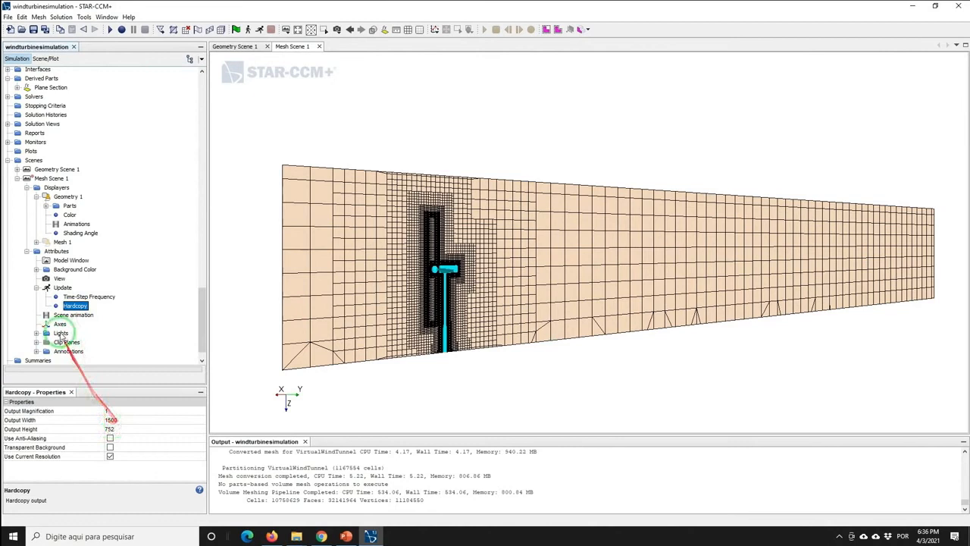
{"action": "left_click", "coordinate": [124, 419]}
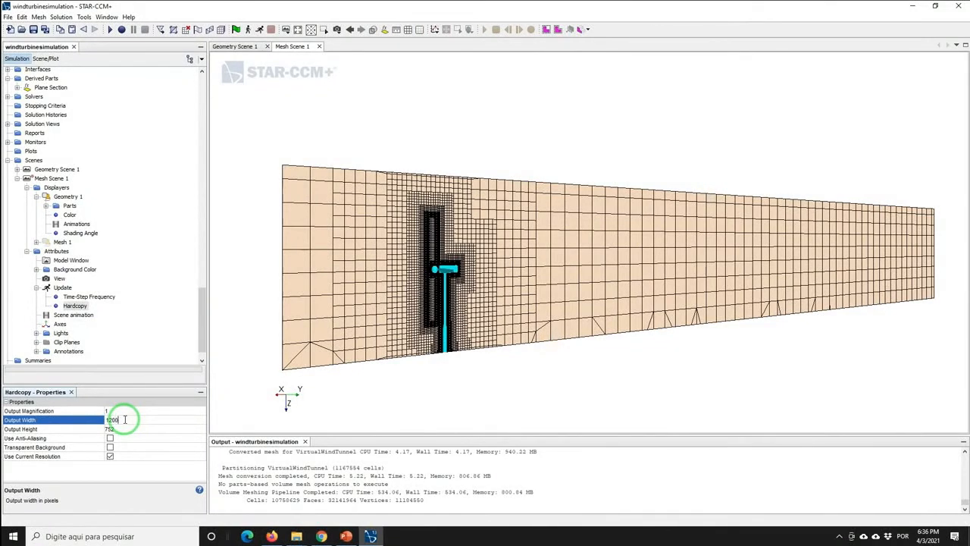
{"action": "left_click", "coordinate": [122, 430]}
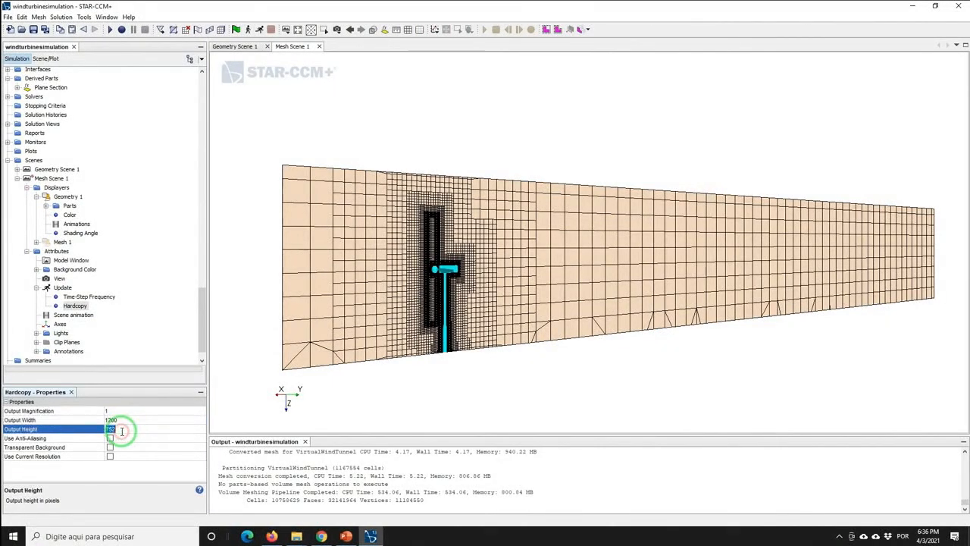
{"action": "type", "text": "800"}
{"action": "key", "text": "Return"}
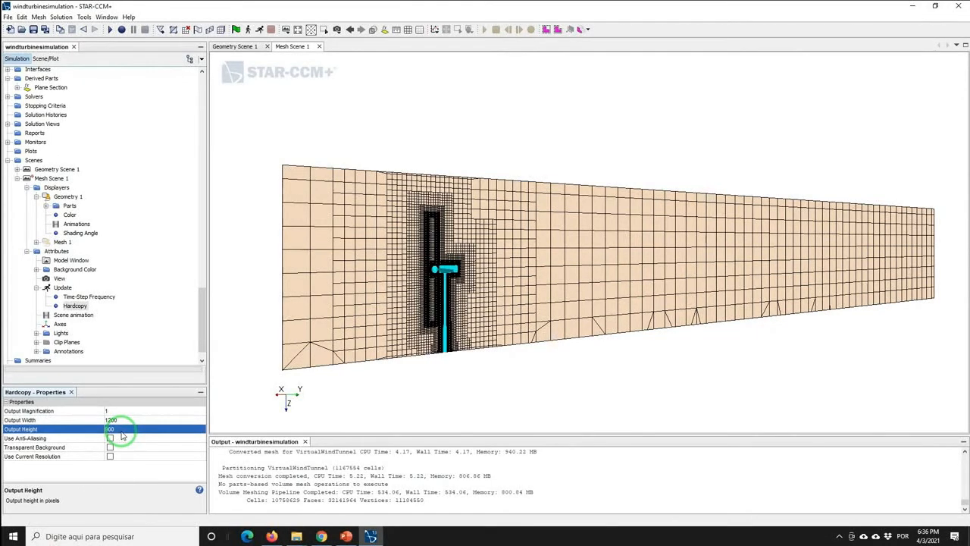
Hide the Logo annotation in Mesh Scene 1.
{"action": "left_click", "coordinate": [36, 351]}
{"action": "scroll", "coordinate": [197, 311], "scroll_direction": "down", "scroll_amount": 3}
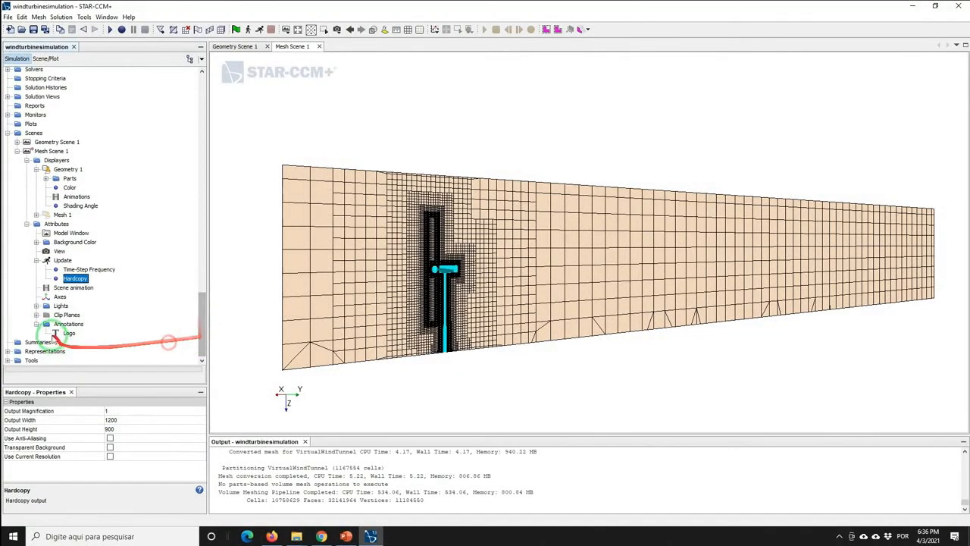
{"action": "left_click", "coordinate": [63, 334]}
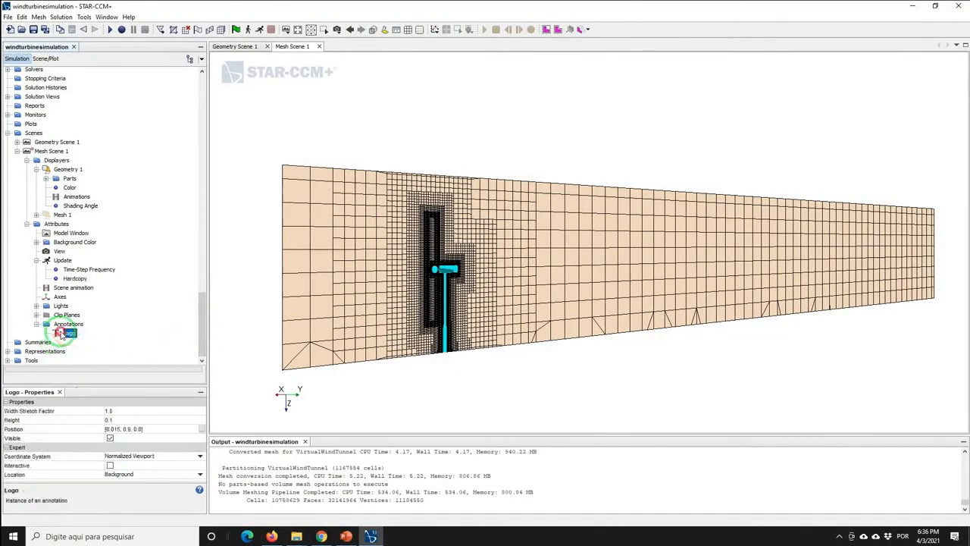
{"action": "left_click", "coordinate": [110, 438]}
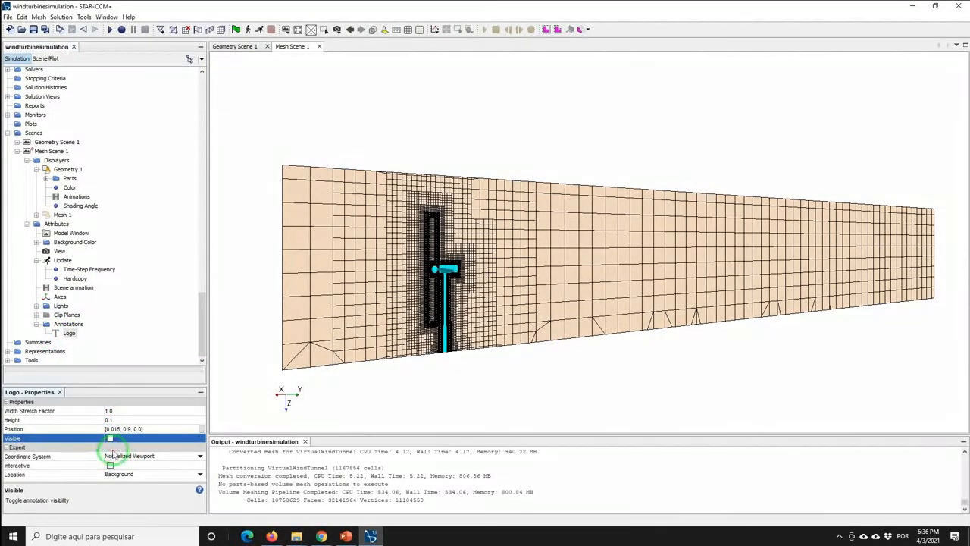
{"action": "left_click", "coordinate": [111, 439]}
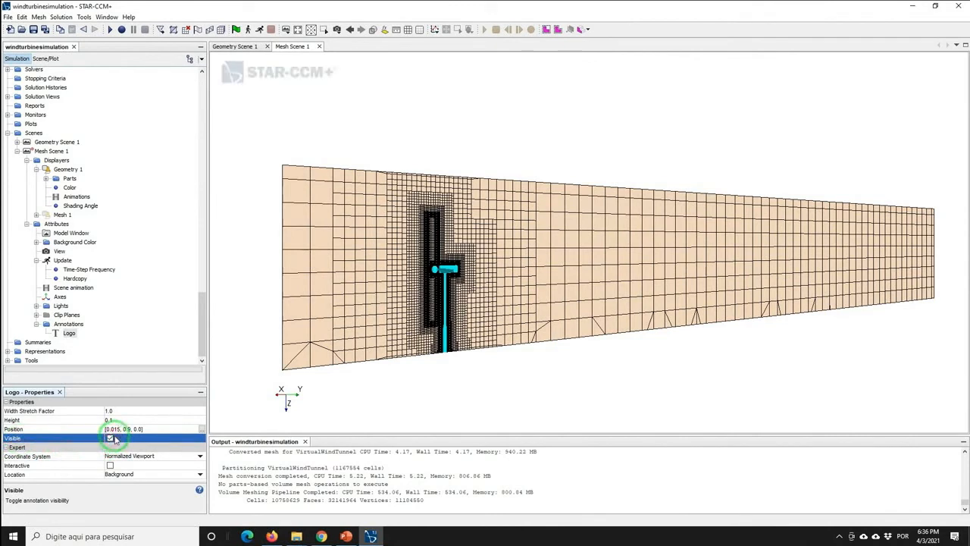
{"action": "left_click", "coordinate": [111, 439]}
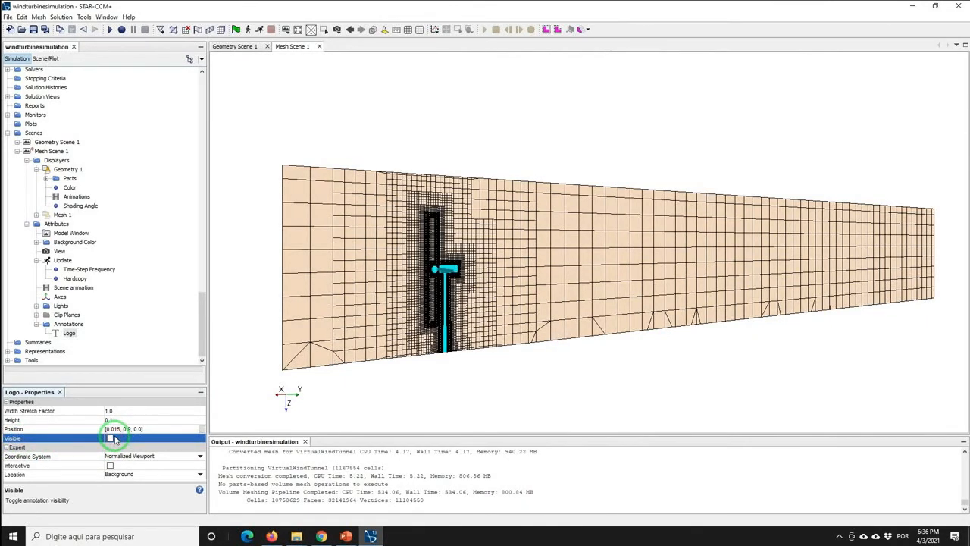
Add the Solution Time annotation to Mesh Scene 1 and place it just above the axes triad.
{"action": "left_click", "coordinate": [7, 360]}
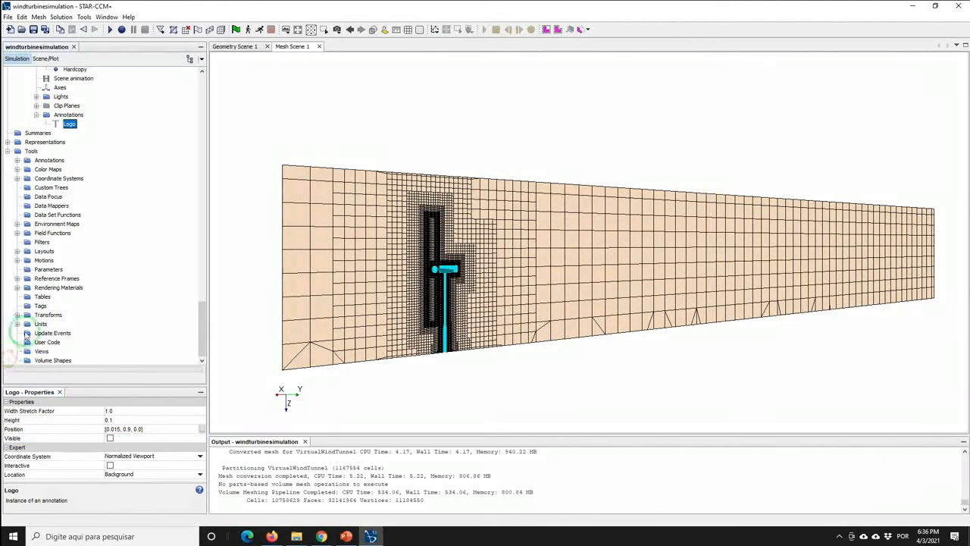
{"action": "left_click", "coordinate": [16, 160]}
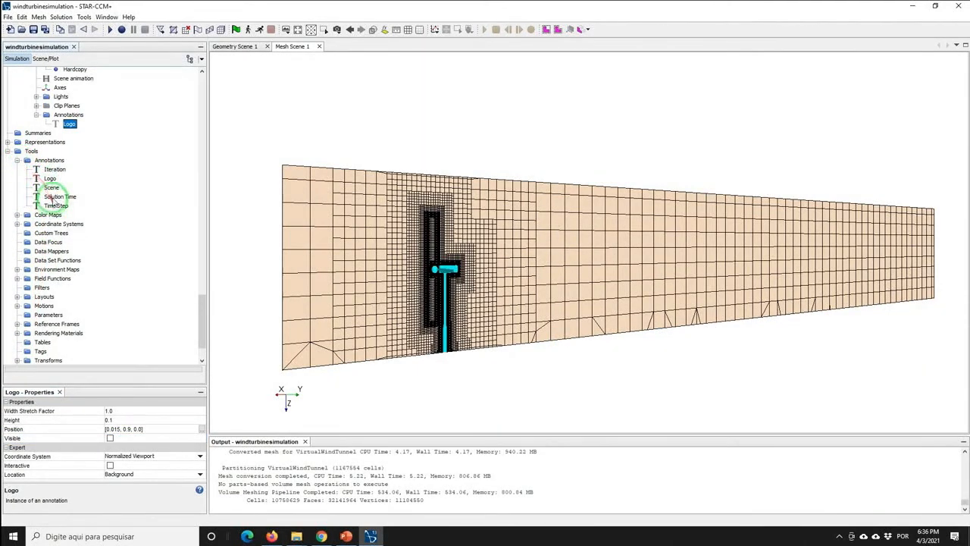
{"action": "mouse_move", "coordinate": [57, 197]}
{"action": "left_mouse_down"}
{"action": "mouse_move", "coordinate": [126, 217]}
{"action": "mouse_move", "coordinate": [306, 121]}
{"action": "left_mouse_up"}
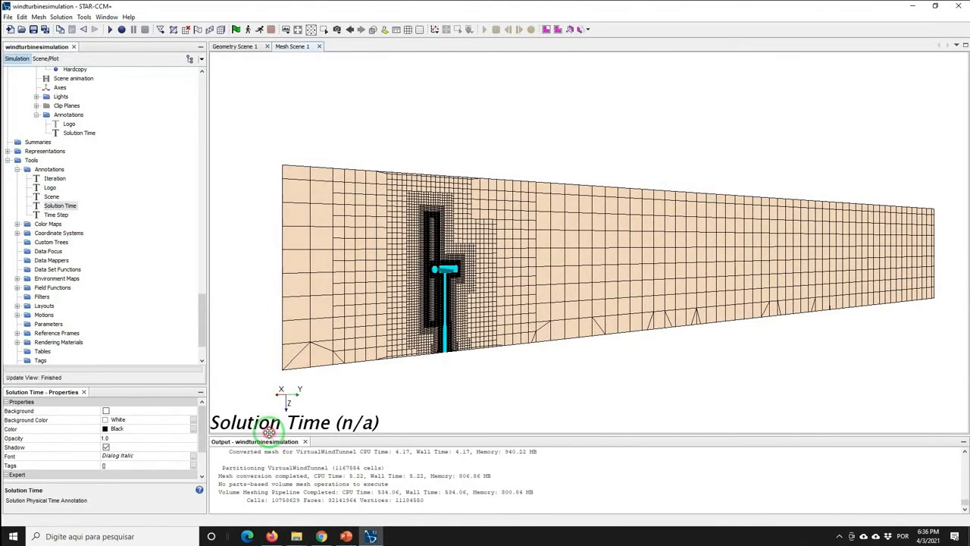
{"action": "mouse_move", "coordinate": [269, 432]}
{"action": "left_mouse_down"}
{"action": "mouse_move", "coordinate": [262, 424]}
{"action": "mouse_move", "coordinate": [304, 388]}
{"action": "mouse_move", "coordinate": [316, 395]}
{"action": "mouse_move", "coordinate": [310, 369]}
{"action": "mouse_move", "coordinate": [327, 377]}
{"action": "mouse_move", "coordinate": [349, 106]}
{"action": "mouse_move", "coordinate": [366, 381]}
{"action": "mouse_move", "coordinate": [323, 381]}
{"action": "mouse_move", "coordinate": [315, 370]}
{"action": "mouse_move", "coordinate": [319, 389]}
{"action": "mouse_move", "coordinate": [330, 379]}
{"action": "left_mouse_up"}
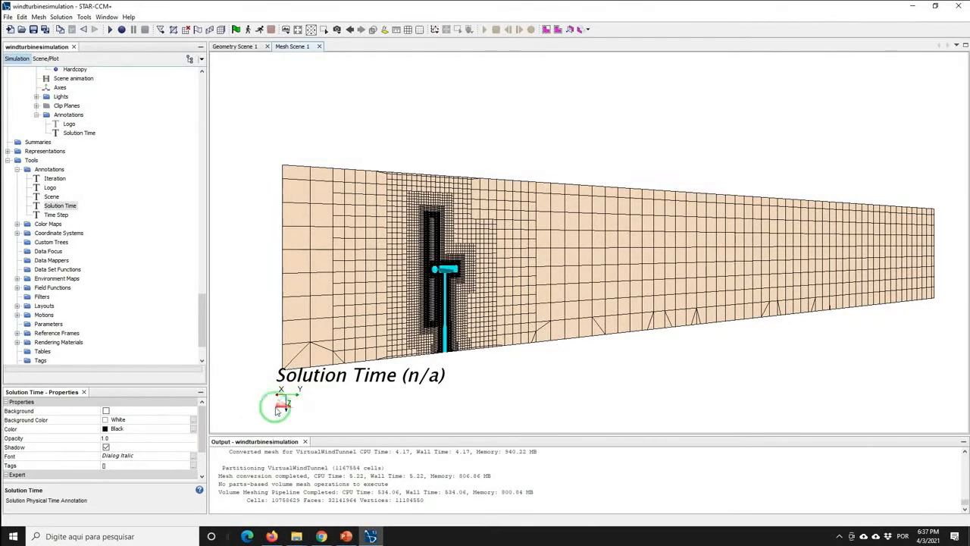
Enable the Solution Time annotation's background and shift the annotation slightly up and left over the plane section's lower corner.
{"action": "left_click", "coordinate": [106, 412]}
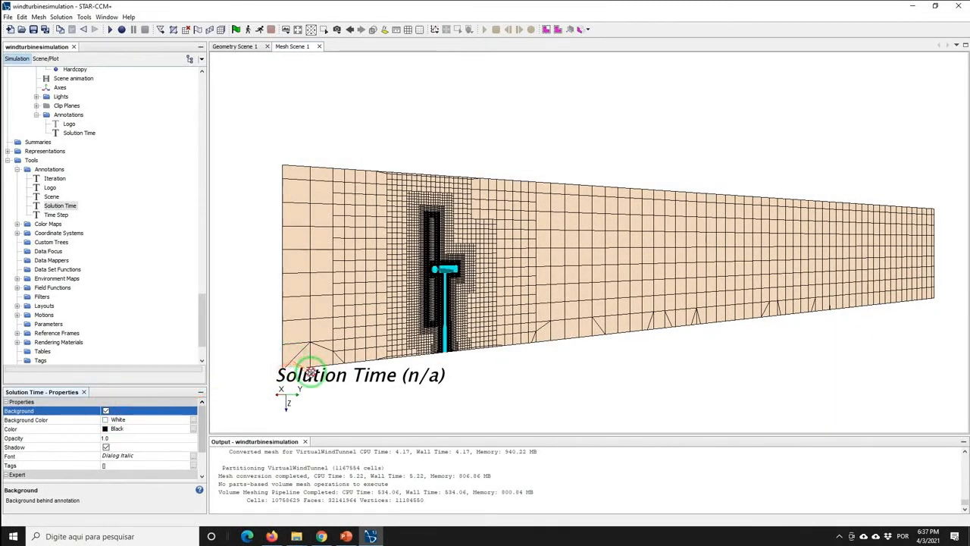
{"action": "left_click", "coordinate": [310, 371]}
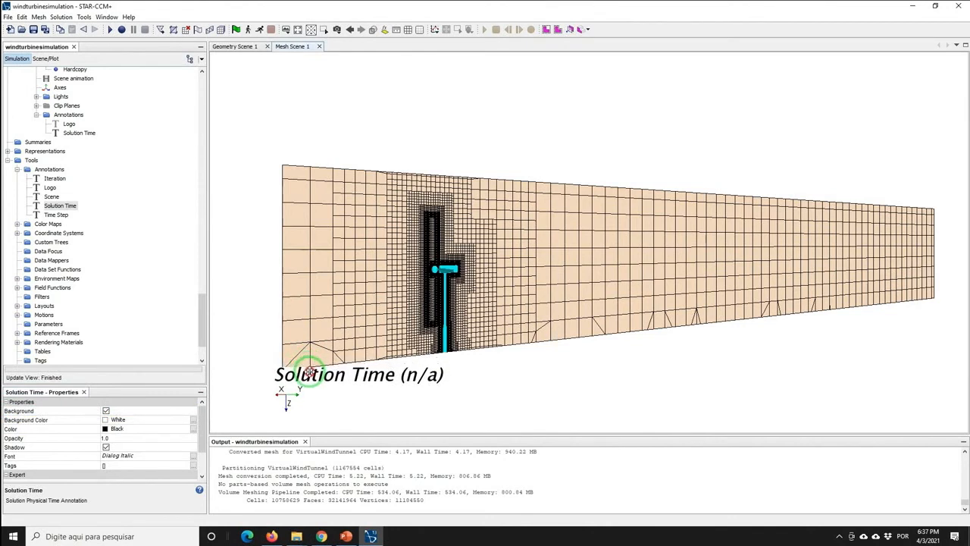
{"action": "mouse_move", "coordinate": [310, 372]}
{"action": "left_mouse_down"}
{"action": "mouse_move", "coordinate": [352, 313]}
{"action": "mouse_move", "coordinate": [340, 255]}
{"action": "mouse_move", "coordinate": [310, 281]}
{"action": "mouse_move", "coordinate": [303, 298]}
{"action": "mouse_move", "coordinate": [443, 101]}
{"action": "mouse_move", "coordinate": [636, 250]}
{"action": "mouse_move", "coordinate": [727, 237]}
{"action": "mouse_move", "coordinate": [755, 259]}
{"action": "mouse_move", "coordinate": [301, 373]}
{"action": "mouse_move", "coordinate": [273, 356]}
{"action": "mouse_move", "coordinate": [256, 362]}
{"action": "left_mouse_up"}
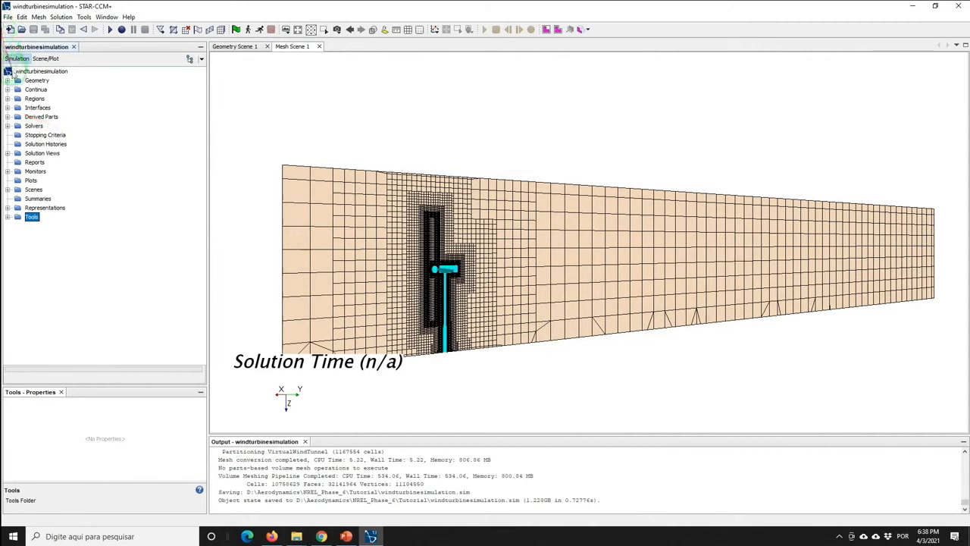
Enable the Implicit Unsteady, Gas and Segregated Flow models in the Physics 1 continuum.
{"action": "left_click", "coordinate": [8, 90]}
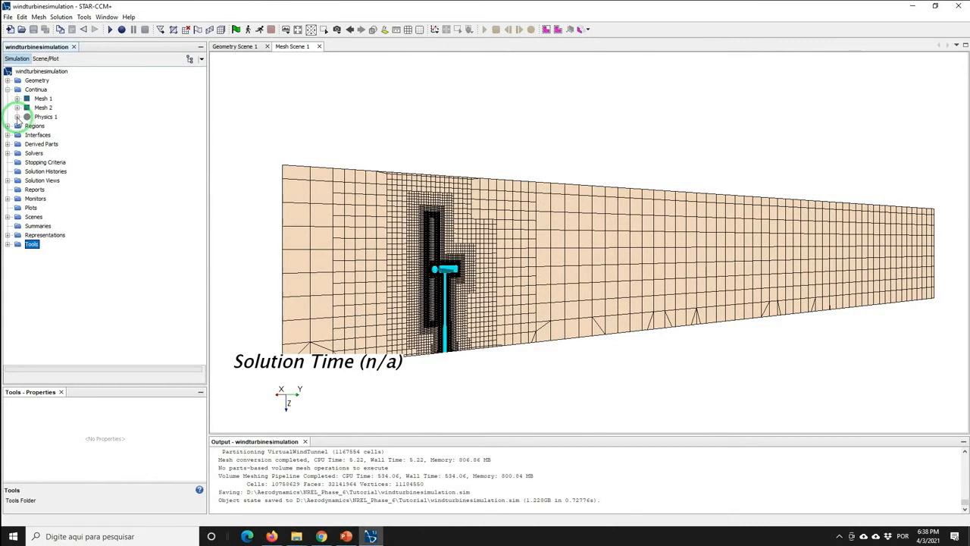
{"action": "left_click", "coordinate": [17, 117]}
{"action": "double_click", "coordinate": [48, 126]}
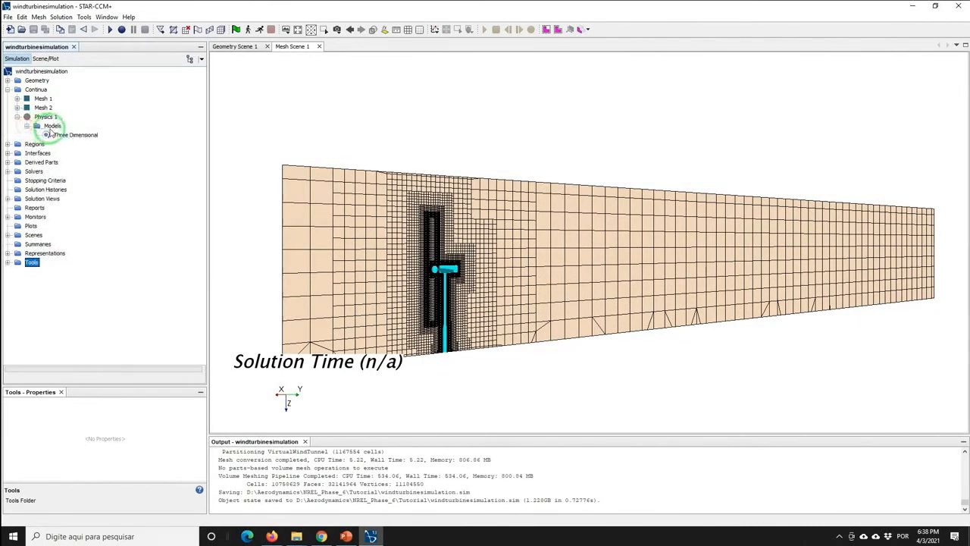
{"action": "right_click", "coordinate": [48, 127]}
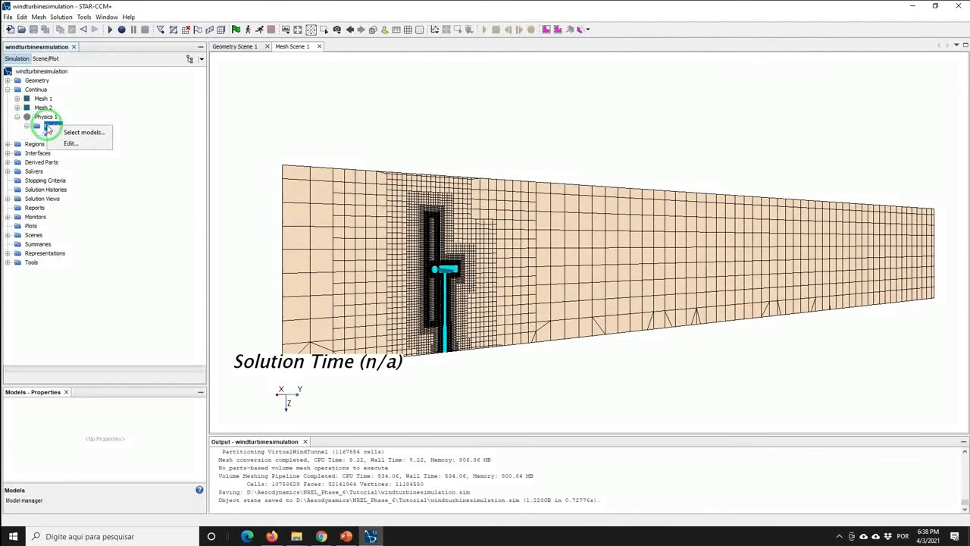
{"action": "left_click", "coordinate": [67, 133]}
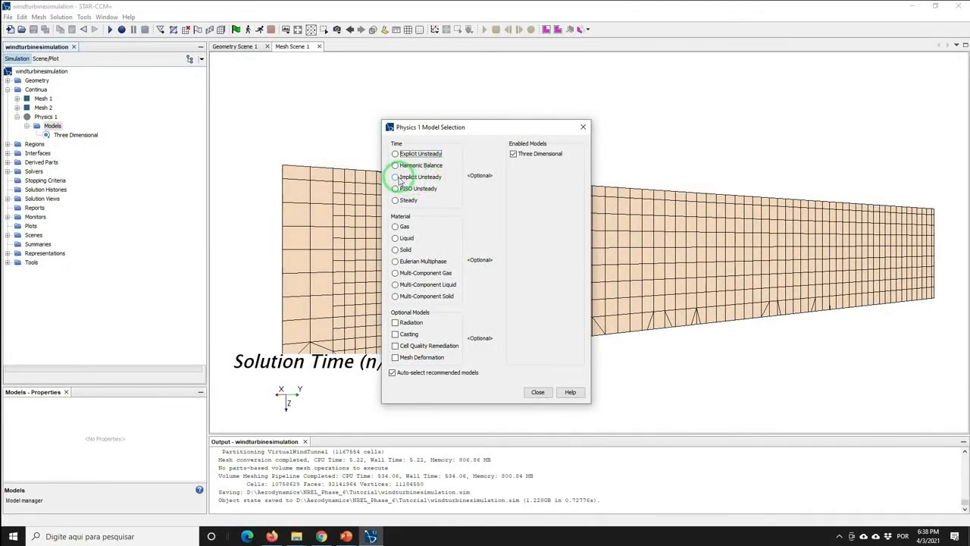
{"action": "left_click", "coordinate": [400, 178]}
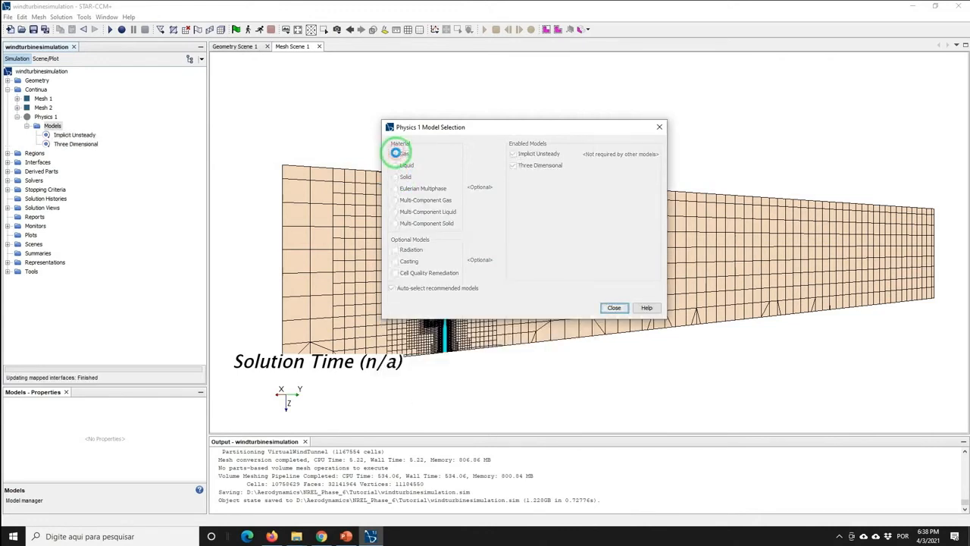
{"action": "left_click", "coordinate": [398, 154]}
{"action": "left_click", "coordinate": [404, 164]}
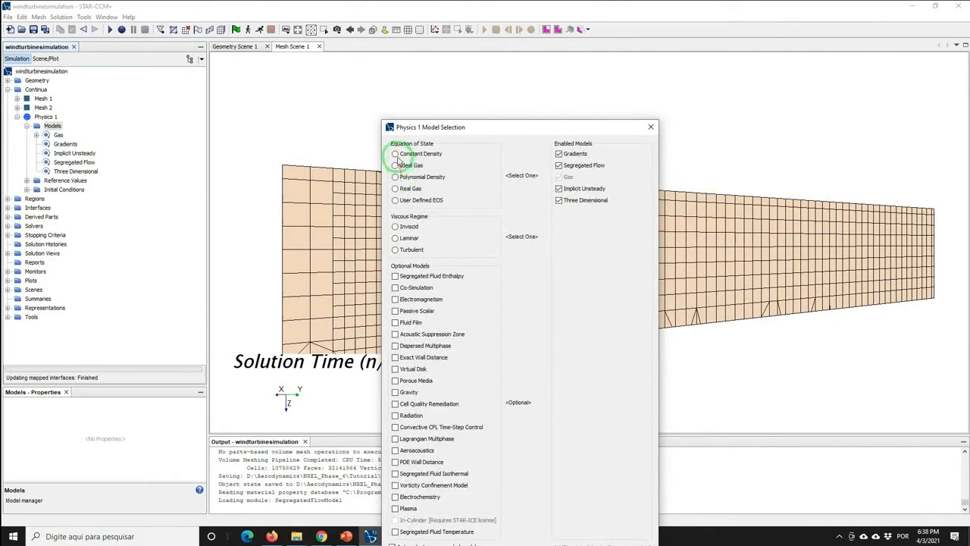
Complete the Physics 1 model selection with Constant Density and Turbulent flow using Reynolds Stress Turbulence with Elliptic Blending.
{"action": "left_click", "coordinate": [396, 154]}
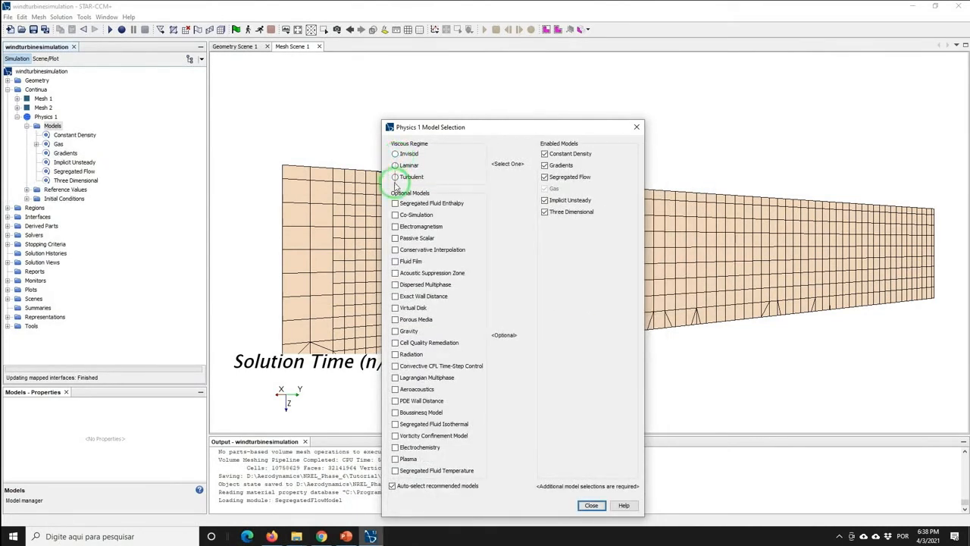
{"action": "left_click", "coordinate": [396, 177]}
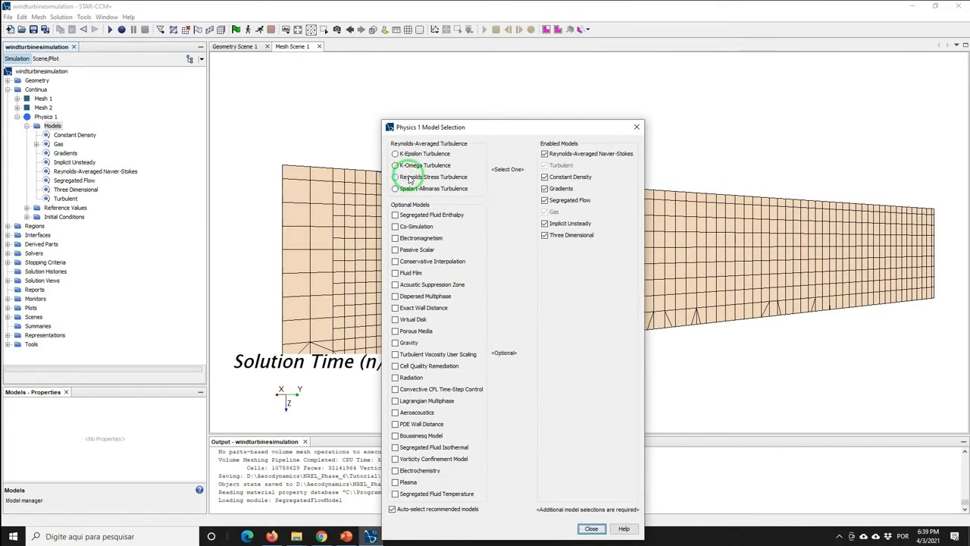
{"action": "left_click", "coordinate": [410, 179]}
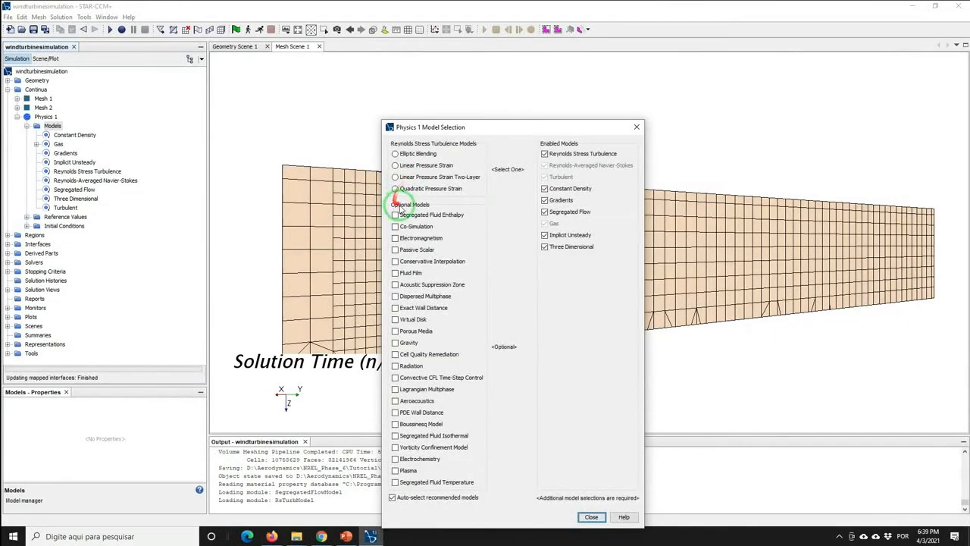
{"action": "left_click", "coordinate": [402, 156]}
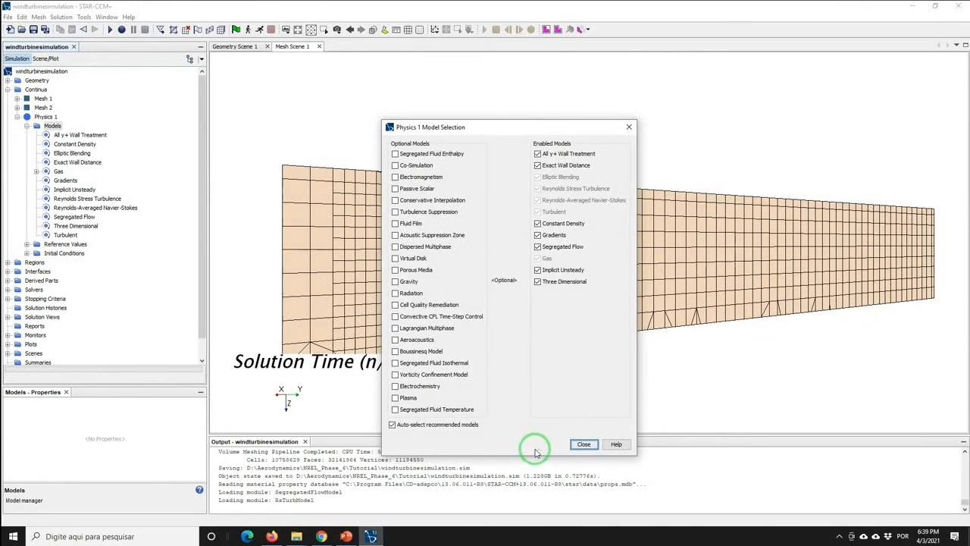
{"action": "left_click", "coordinate": [584, 444]}
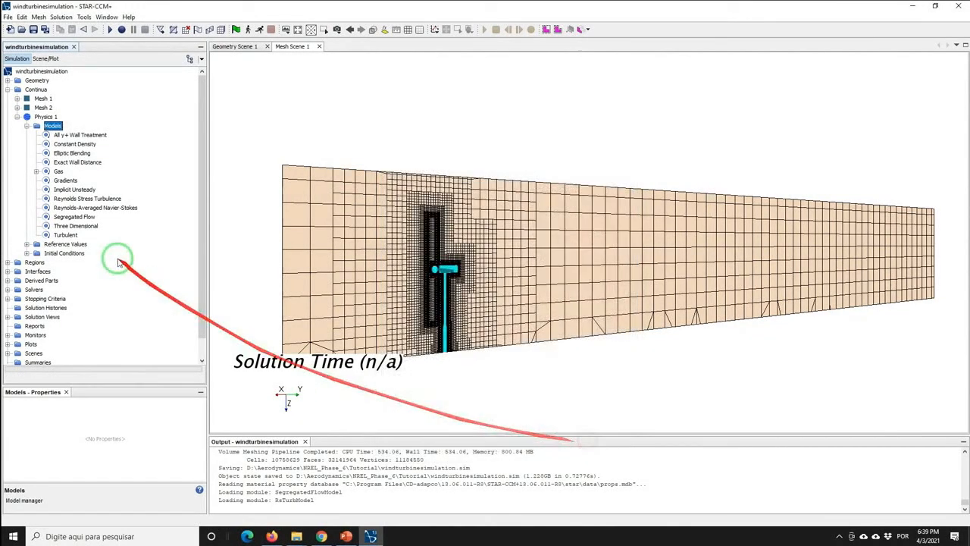
Set the initial velocity of Physics 1 to [0.0, 25, 0.0] m/s.
{"action": "left_click", "coordinate": [27, 253]}
{"action": "left_click", "coordinate": [64, 307]}
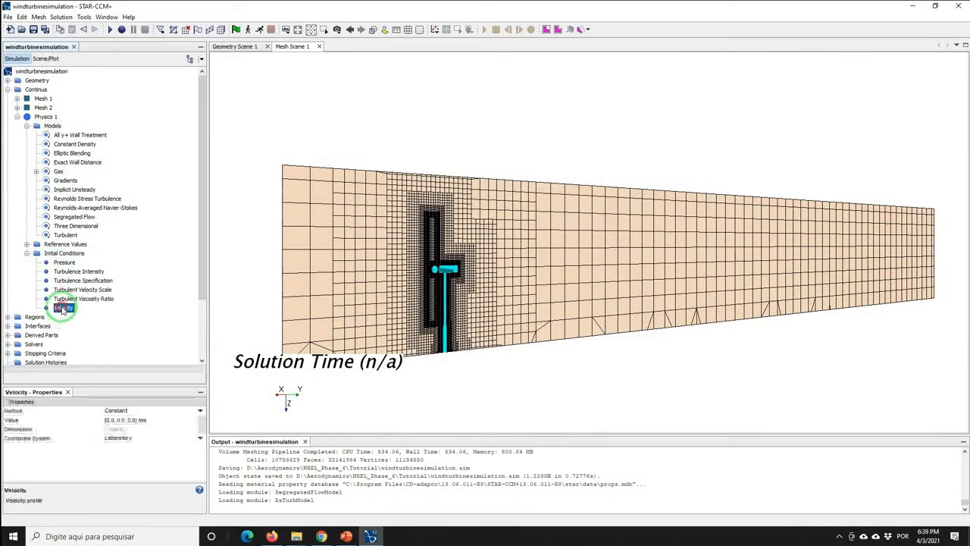
{"action": "double_click", "coordinate": [120, 419]}
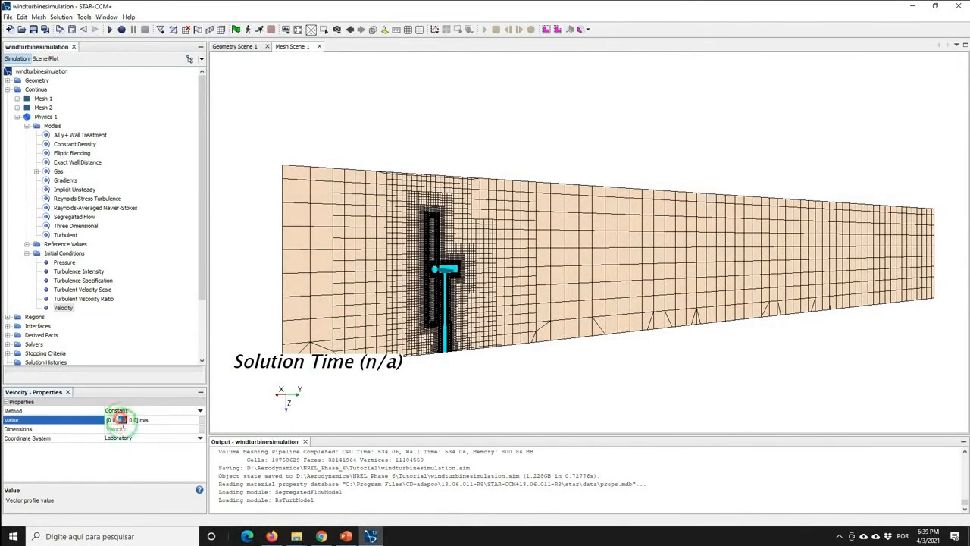
{"action": "type", "text": "25"}
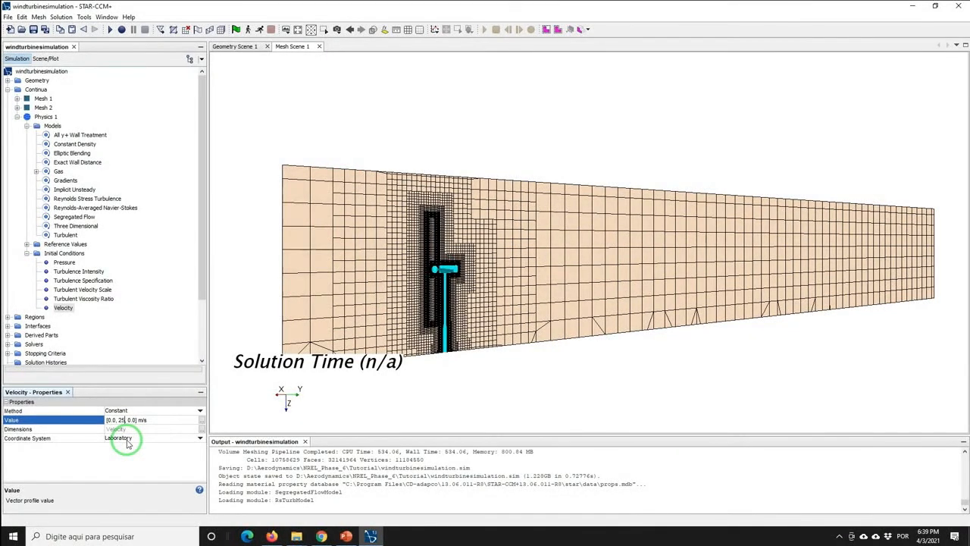
{"action": "key", "text": "Return"}
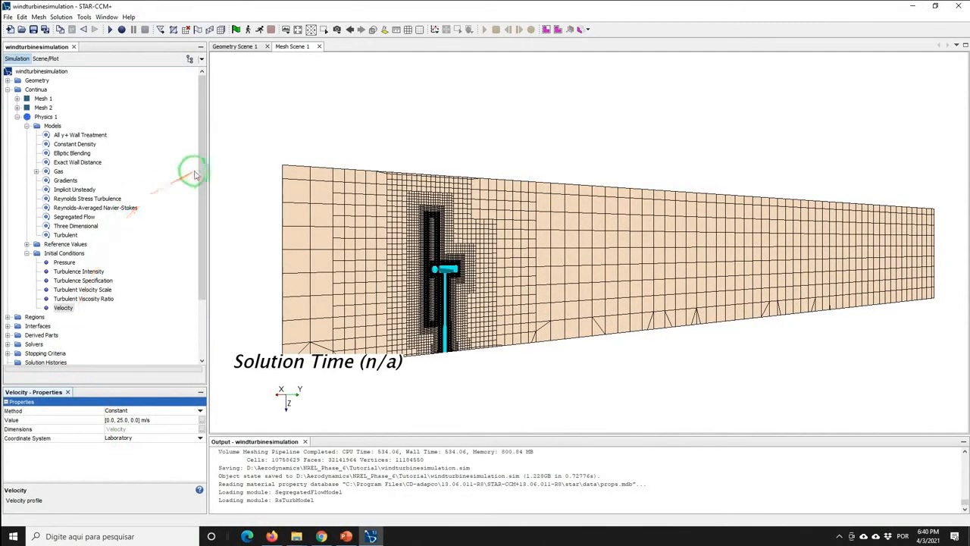
Add a new Rotation motion to the simulation's motions.
{"action": "left_click_drag", "start_coordinate": [200, 190], "coordinate": [207, 311]}
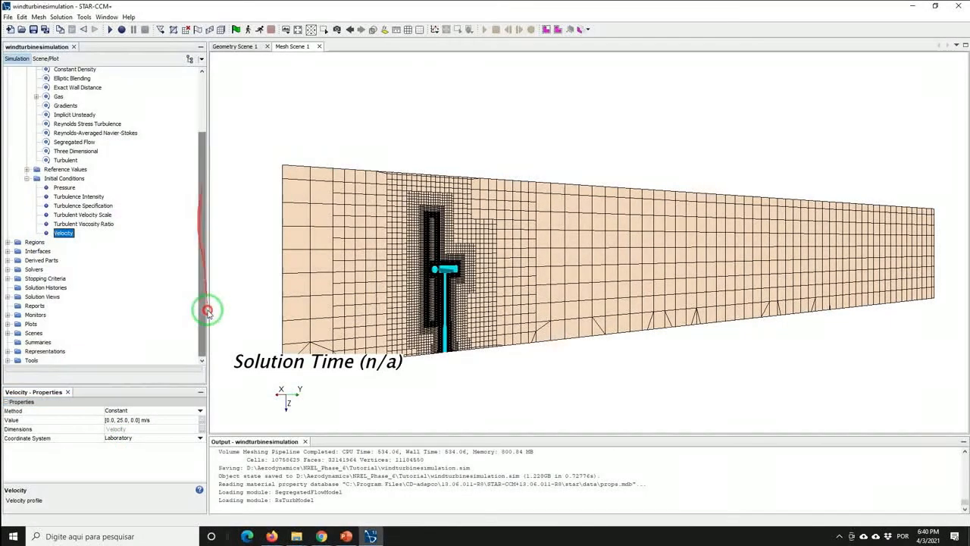
{"action": "left_click", "coordinate": [7, 360]}
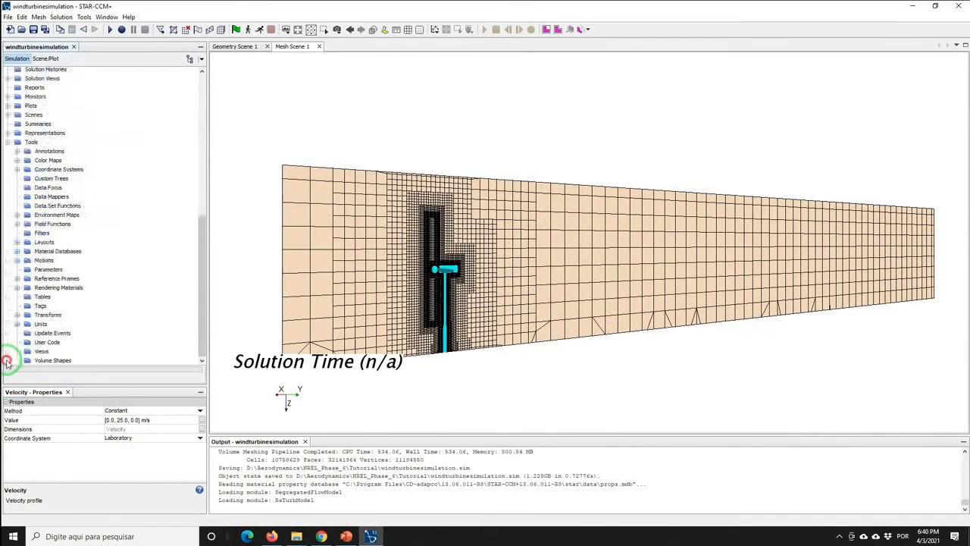
{"action": "left_click", "coordinate": [17, 260]}
{"action": "right_click", "coordinate": [39, 260]}
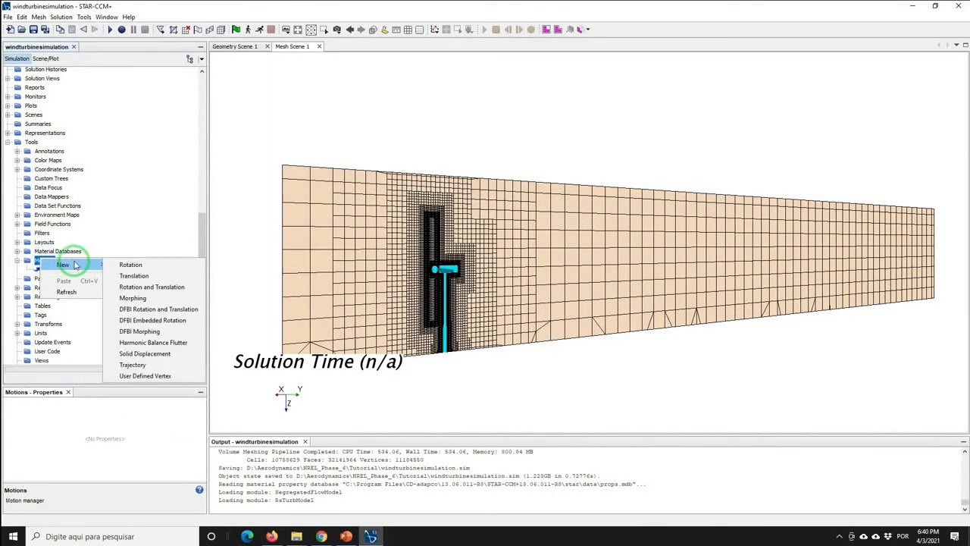
{"action": "mouse_move", "coordinate": [65, 264]}
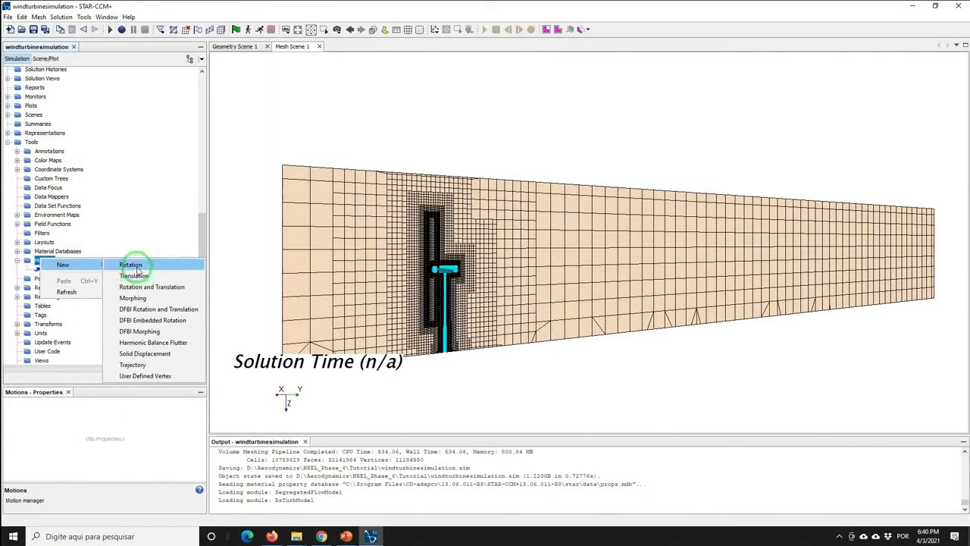
{"action": "left_click", "coordinate": [130, 264]}
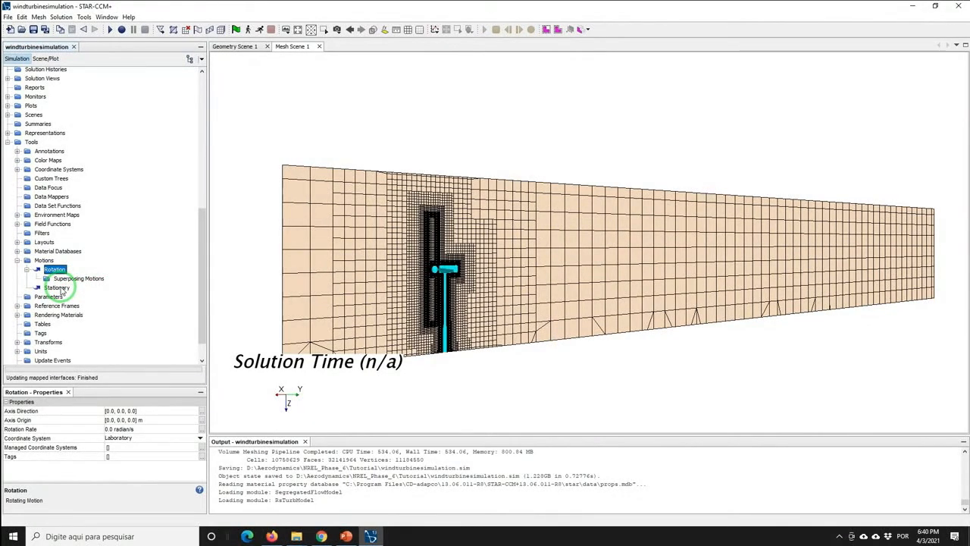
Set the Rotation motion's axis direction to [0.0, -1.0, 0.0] and its rotation rate to 72 rpm.
{"action": "double_click", "coordinate": [121, 410]}
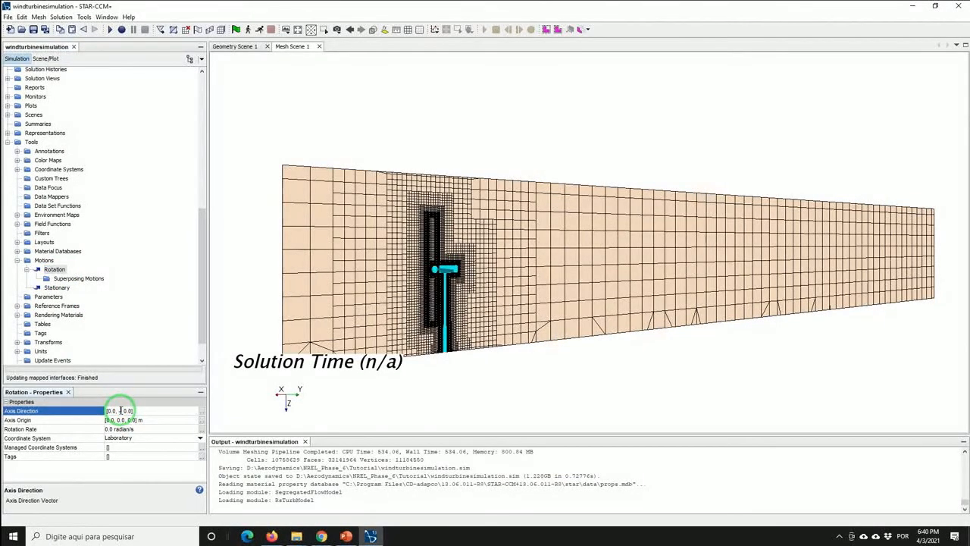
{"action": "type", "text": "-1.0"}
{"action": "key", "text": "Return"}
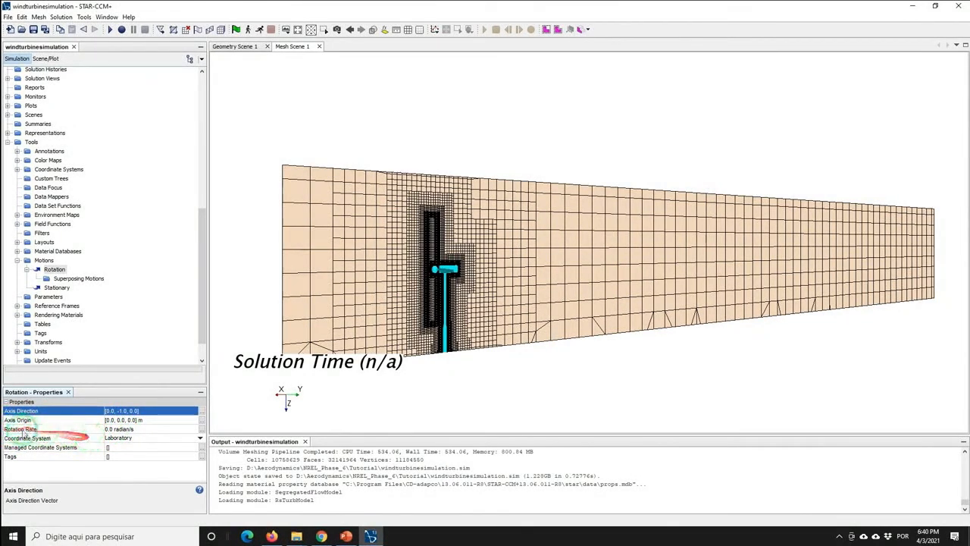
{"action": "left_click", "coordinate": [119, 429]}
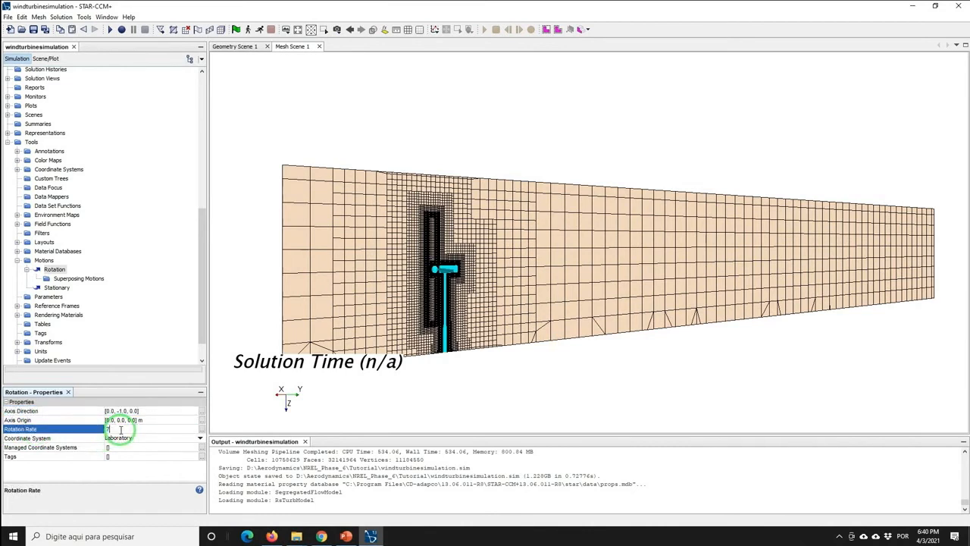
{"action": "type", "text": "pm"}
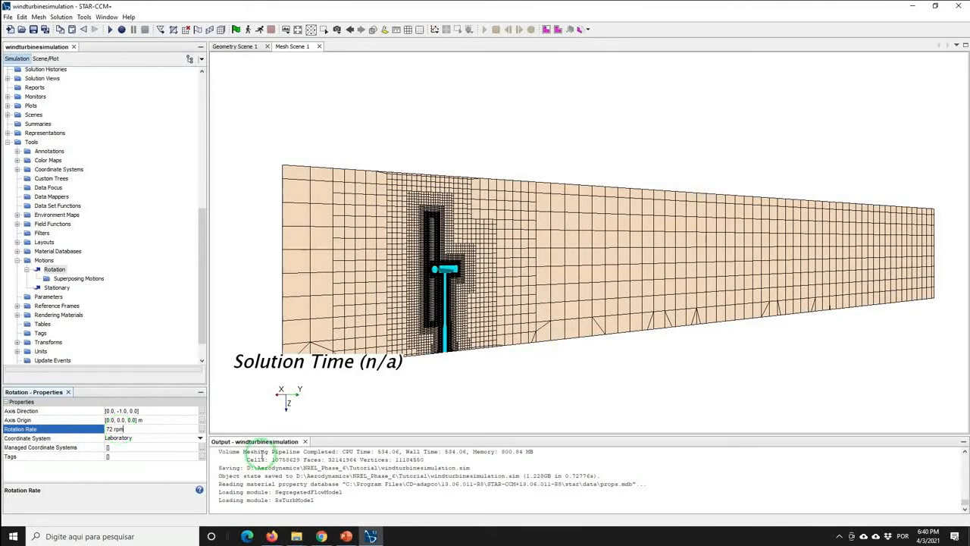
{"action": "left_click", "coordinate": [273, 440]}
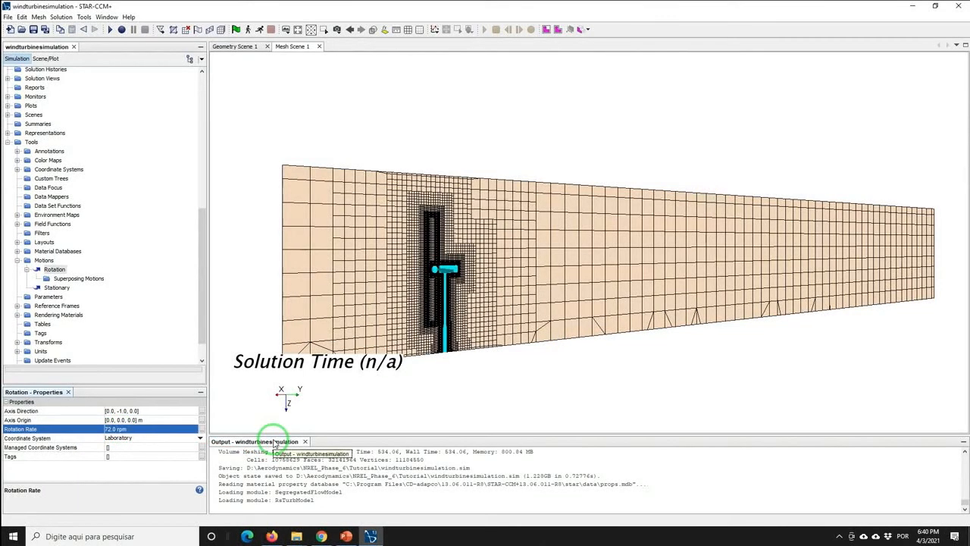
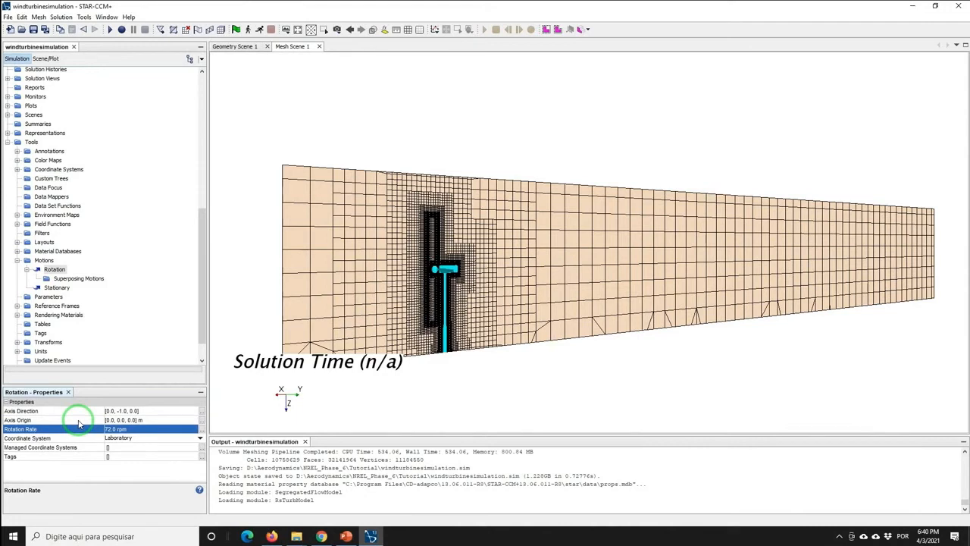
Create a local Cartesian coordinate system under Laboratory, keeping the default origin and axis directions.
{"action": "left_click", "coordinate": [18, 170]}
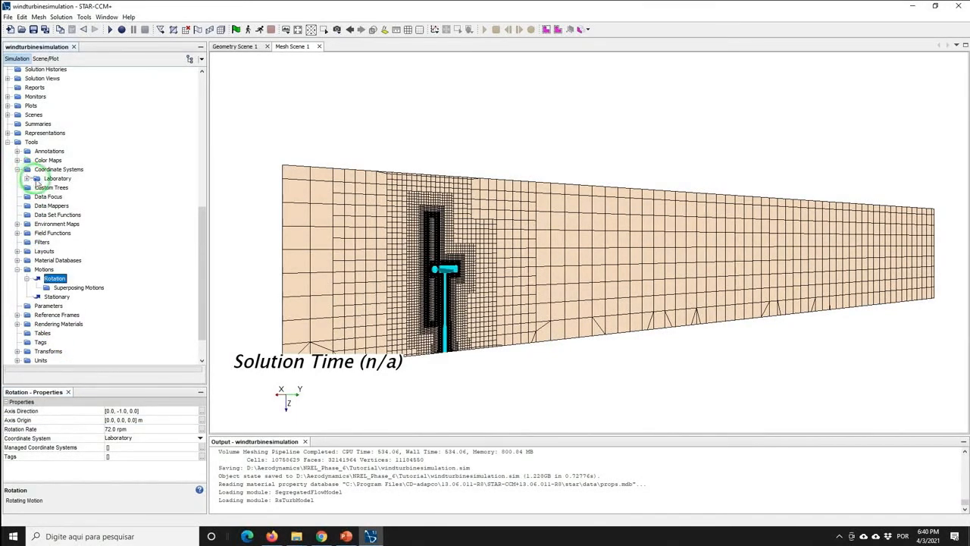
{"action": "left_click", "coordinate": [28, 179]}
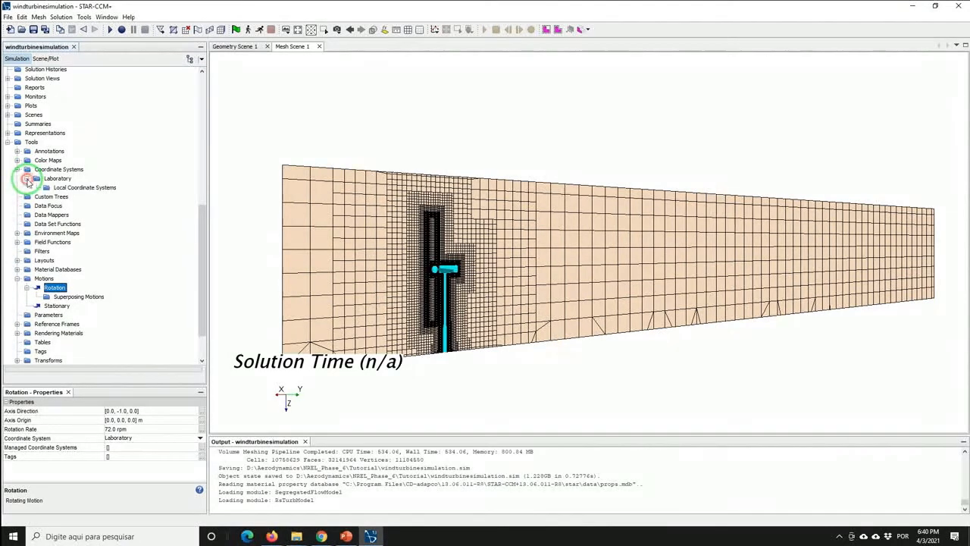
{"action": "right_click", "coordinate": [76, 187]}
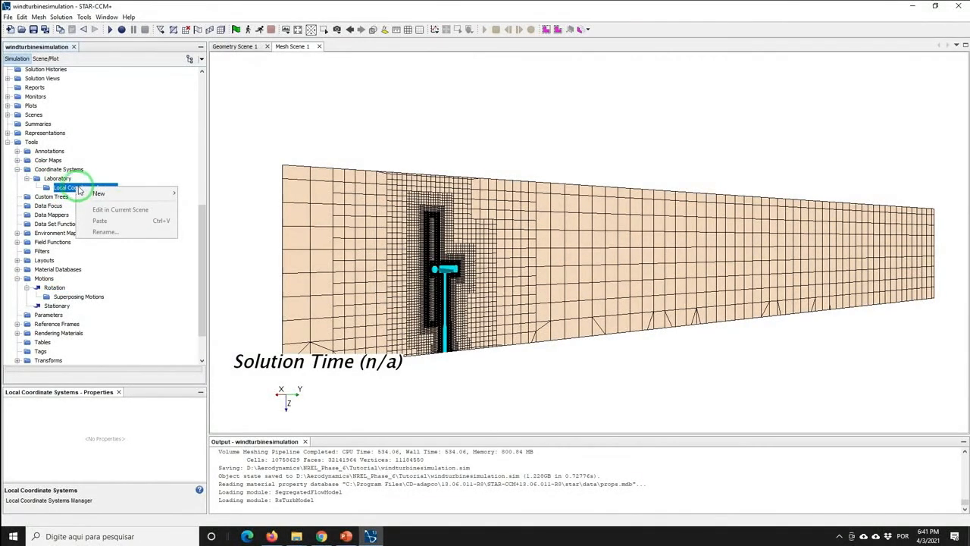
{"action": "left_click", "coordinate": [76, 188]}
{"action": "right_click", "coordinate": [76, 188]}
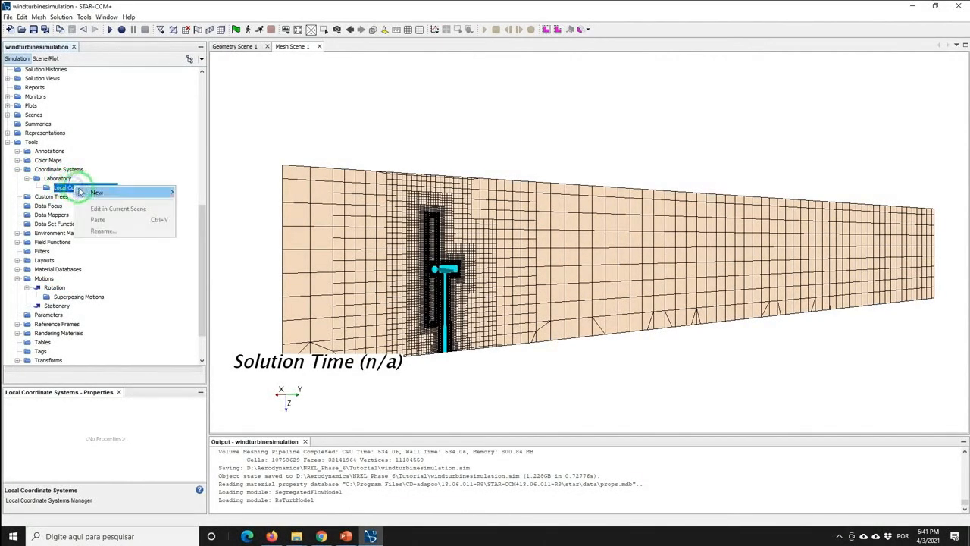
{"action": "mouse_move", "coordinate": [96, 192]}
{"action": "left_click", "coordinate": [198, 192]}
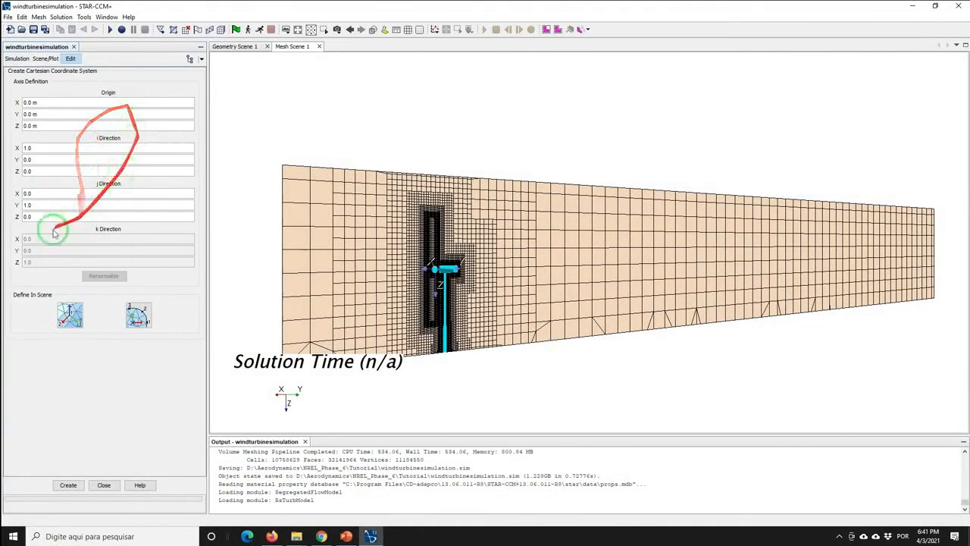
{"action": "left_click", "coordinate": [68, 484]}
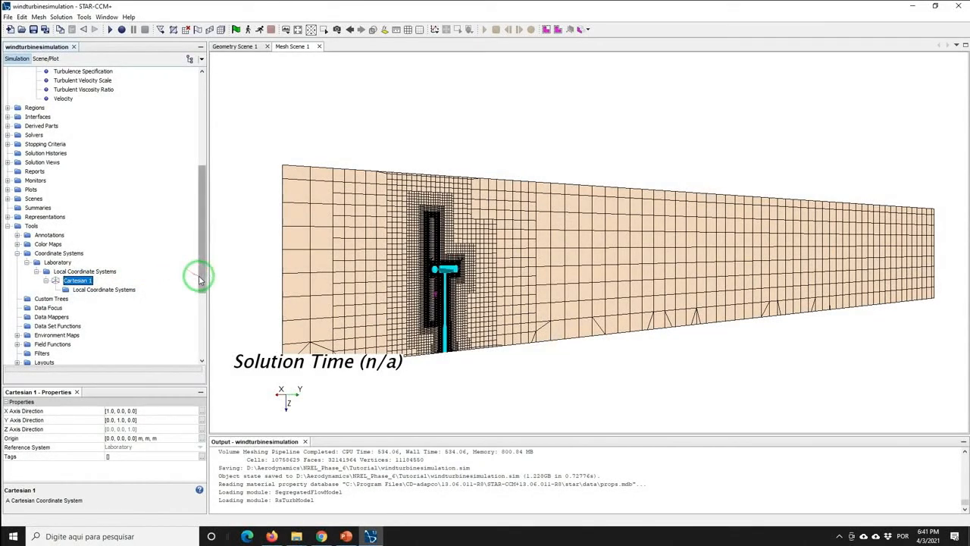
Assign the Cartesian 1 coordinate system to the Rotation motion as its managed coordinate system.
{"action": "left_click_drag", "start_coordinate": [199, 280], "coordinate": [197, 356]}
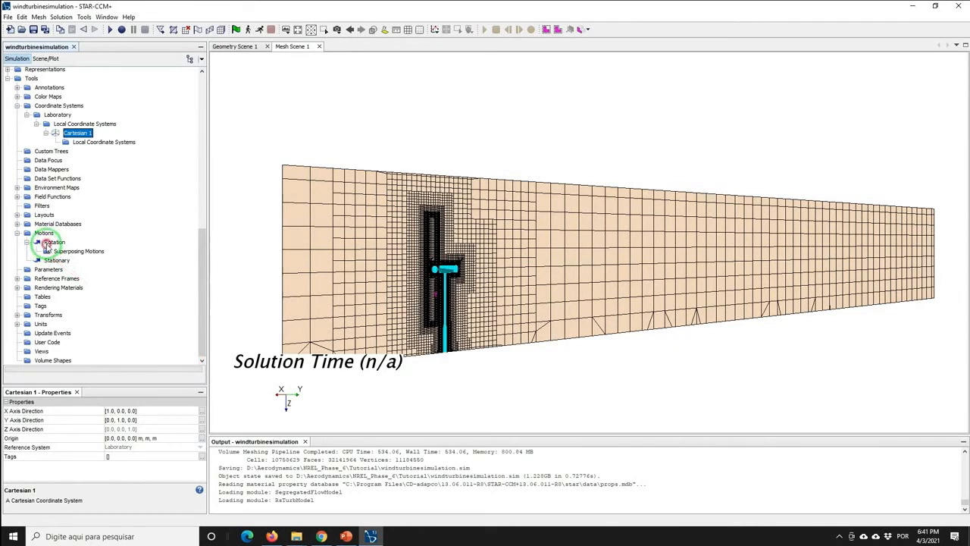
{"action": "left_click", "coordinate": [51, 243]}
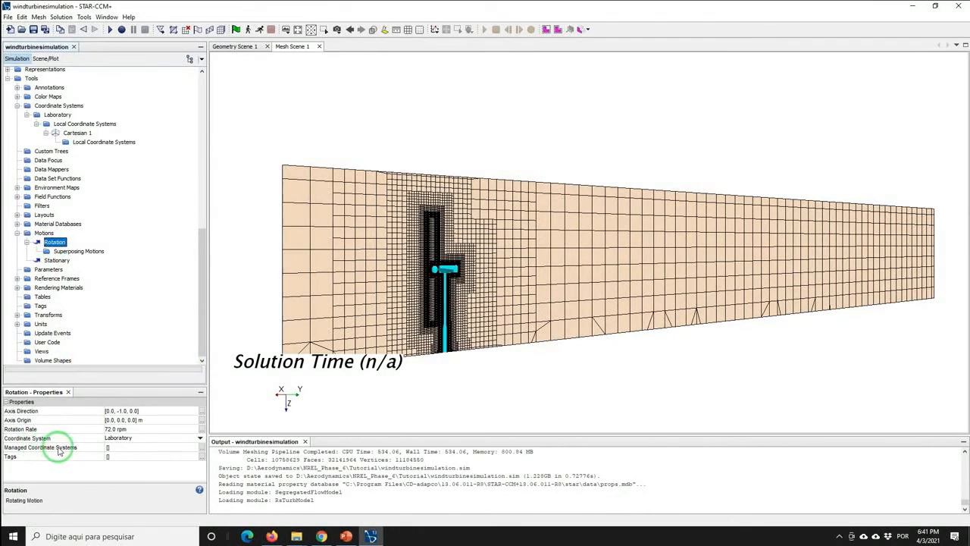
{"action": "left_click", "coordinate": [110, 447]}
{"action": "left_click", "coordinate": [110, 449]}
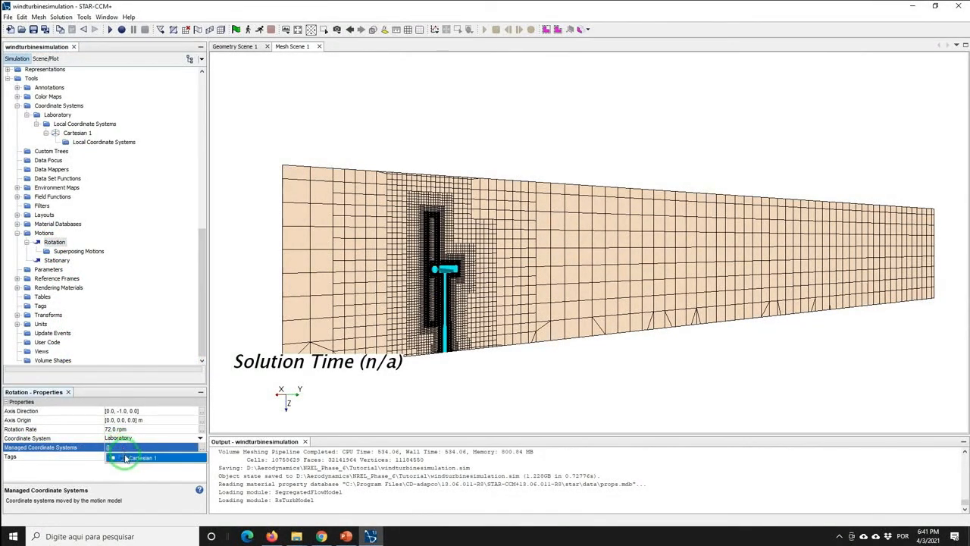
{"action": "left_click", "coordinate": [112, 459]}
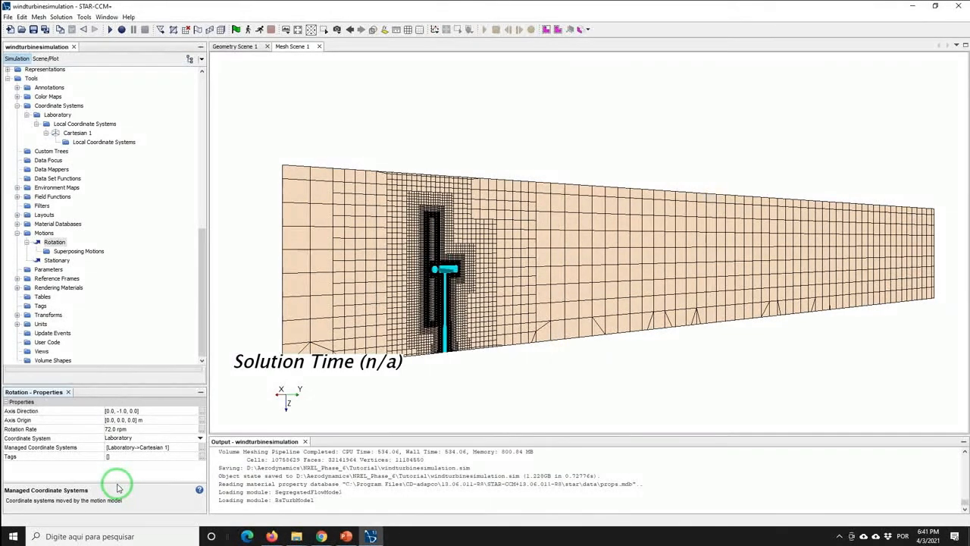
Set the motion of the VirtualRotatingSubdomain region to Rotation in its motion specification.
{"action": "left_click", "coordinate": [7, 78]}
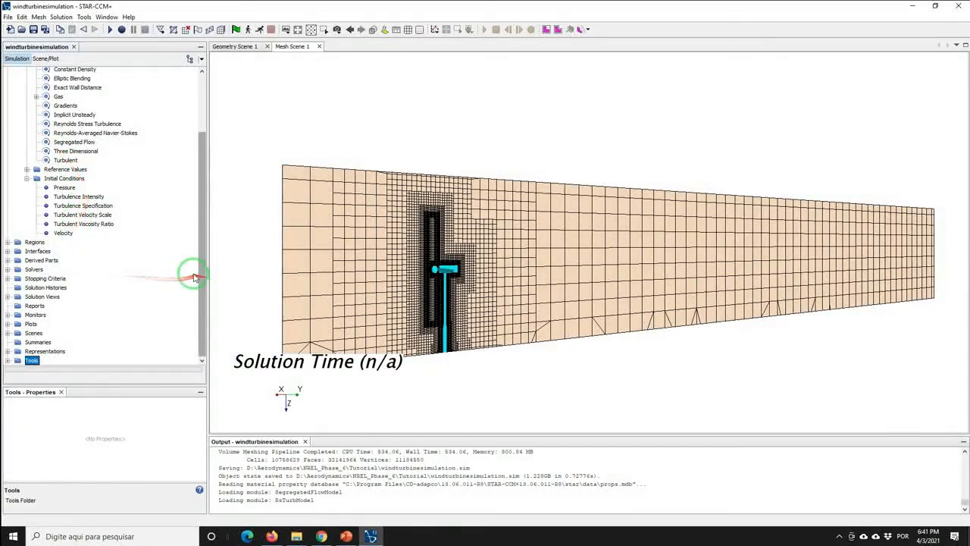
{"action": "left_click", "coordinate": [8, 242]}
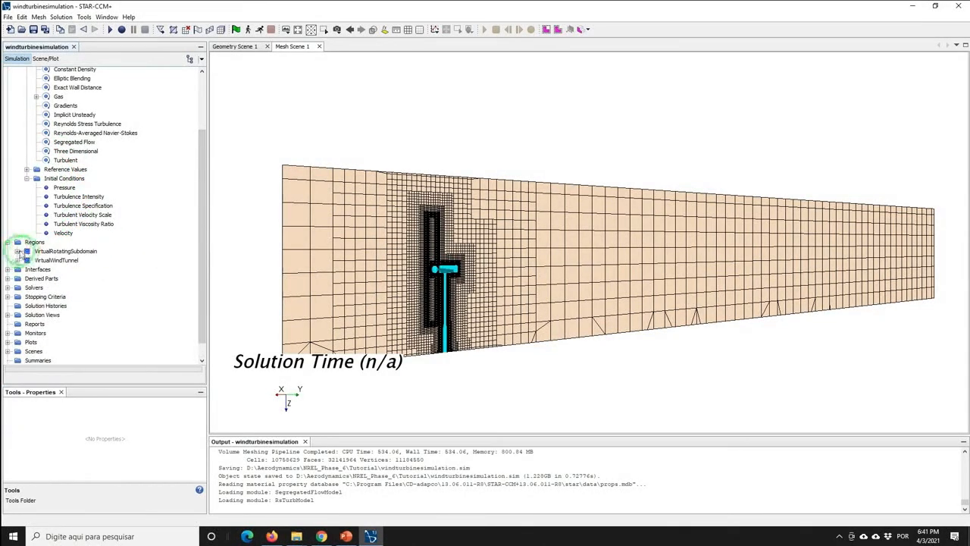
{"action": "left_click", "coordinate": [17, 250]}
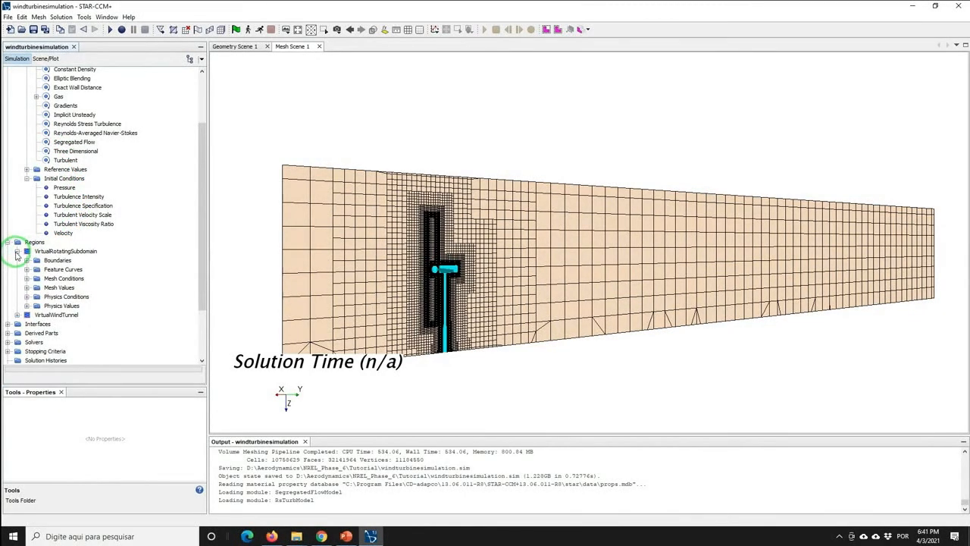
{"action": "left_click", "coordinate": [27, 306]}
{"action": "left_click", "coordinate": [76, 324]}
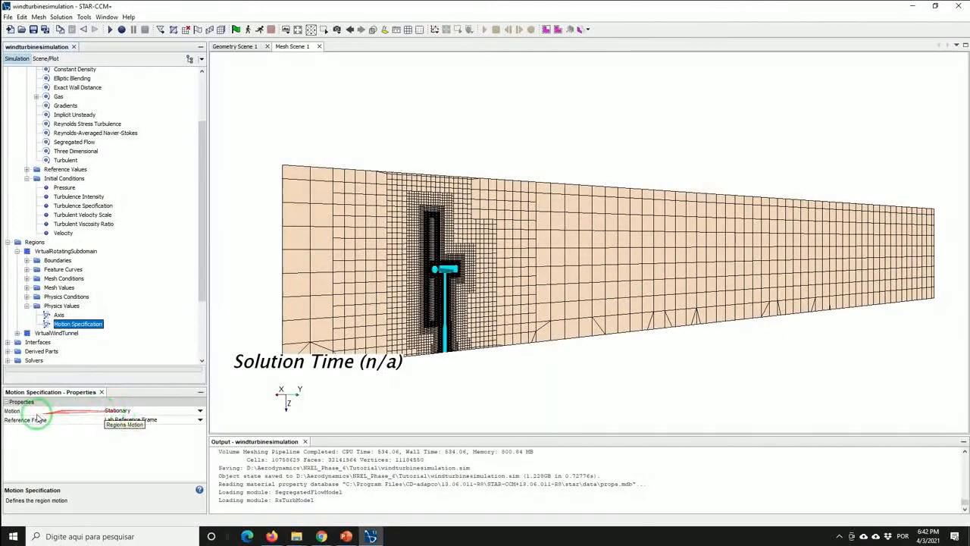
{"action": "left_click", "coordinate": [134, 410]}
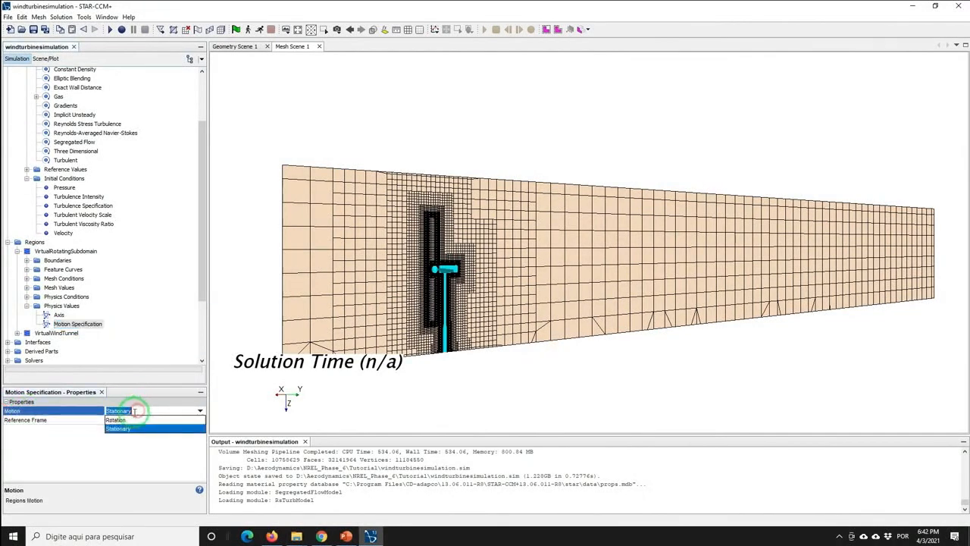
{"action": "left_click", "coordinate": [119, 420]}
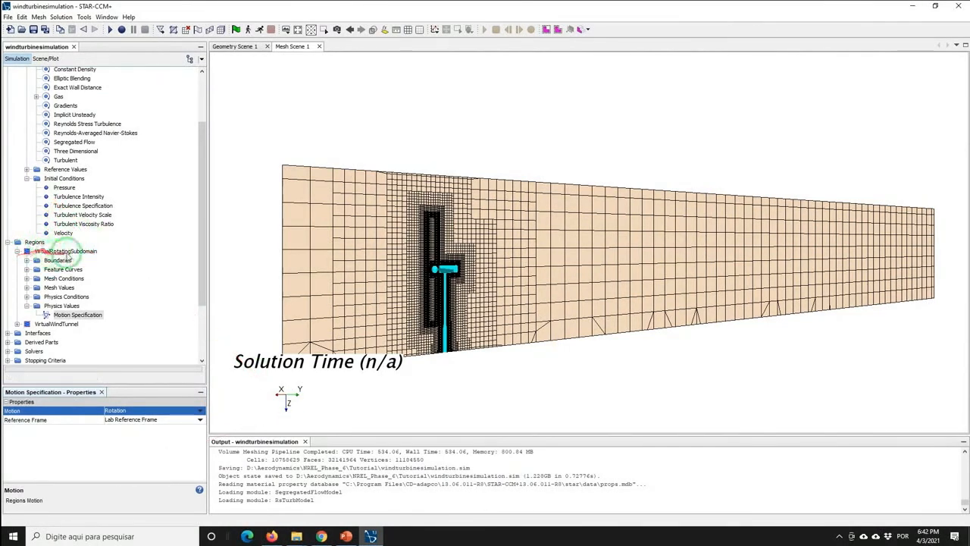
Change the type of the RotatingPart boundary in VirtualRotatingSubdomain to Symmetry Plane.
{"action": "left_click", "coordinate": [26, 260]}
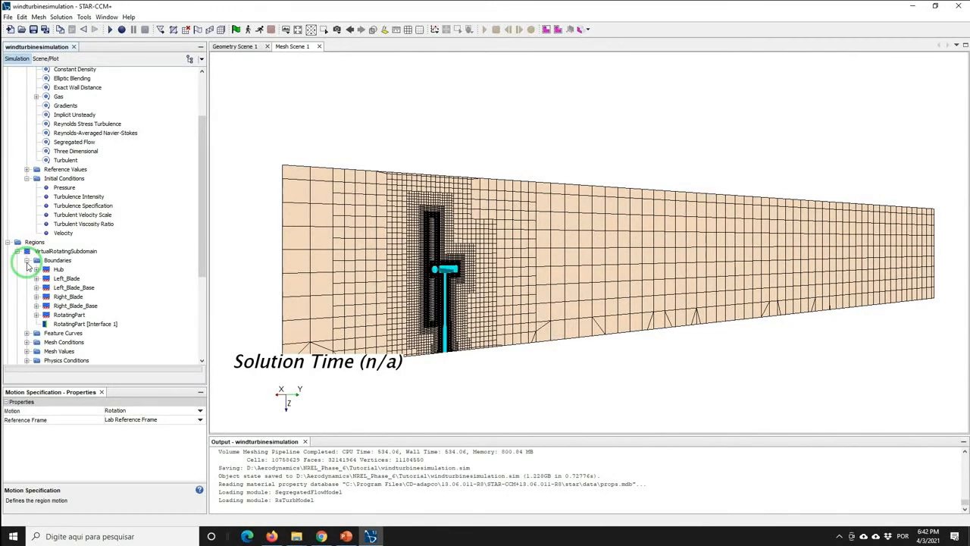
{"action": "left_click", "coordinate": [65, 315]}
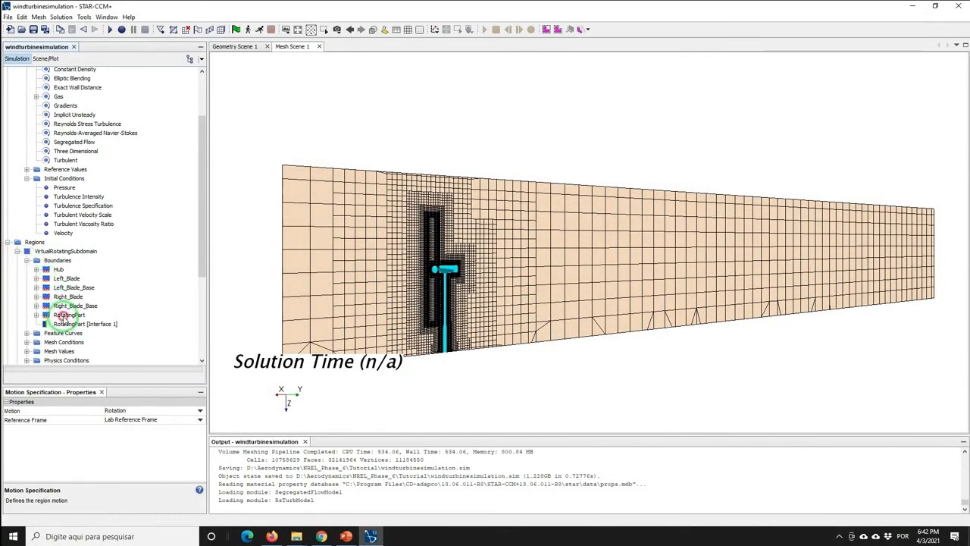
{"action": "left_click", "coordinate": [112, 438]}
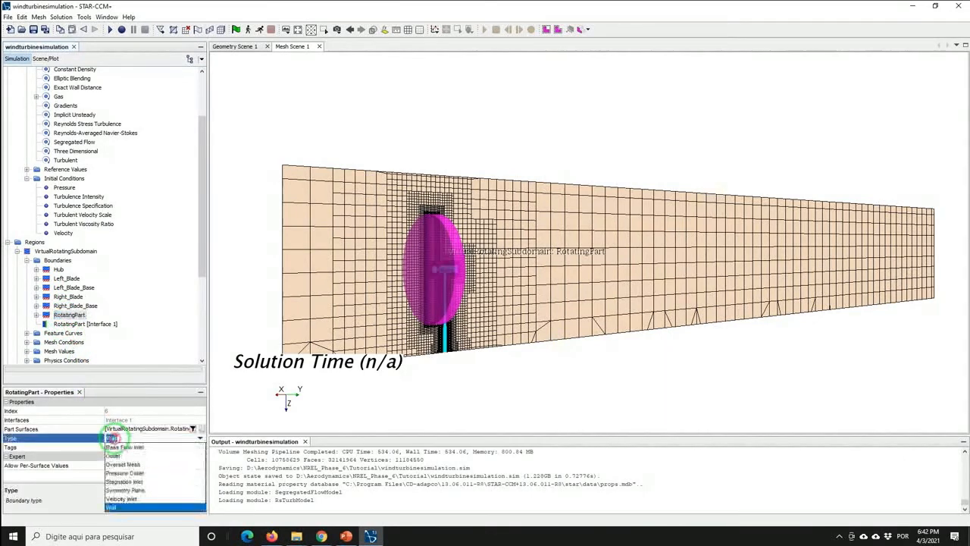
{"action": "left_click", "coordinate": [123, 489]}
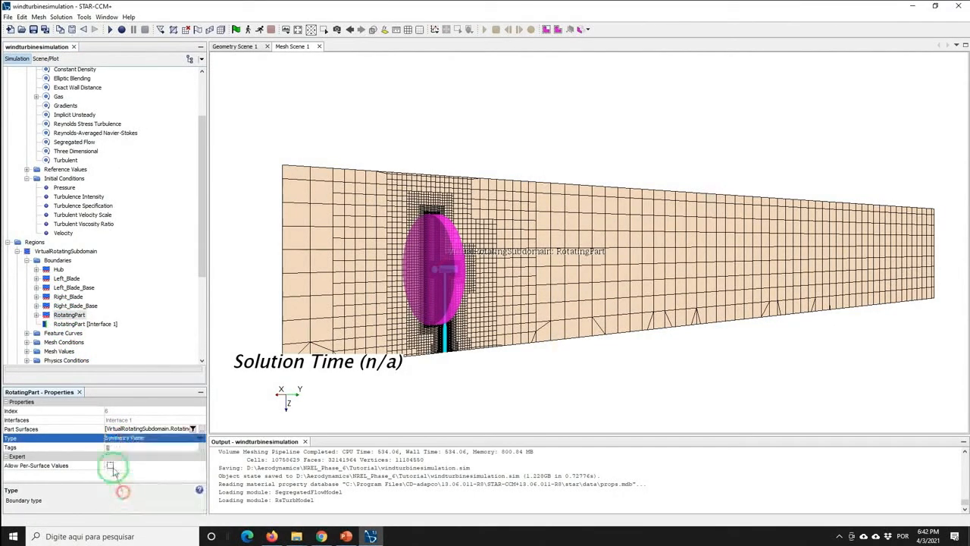
Change the type of the VirtualWindTunnel boundaries Bottom, RotatingPart, Side, Side2 and Top to Symmetry Plane.
{"action": "left_click_drag", "start_coordinate": [201, 190], "coordinate": [205, 251]}
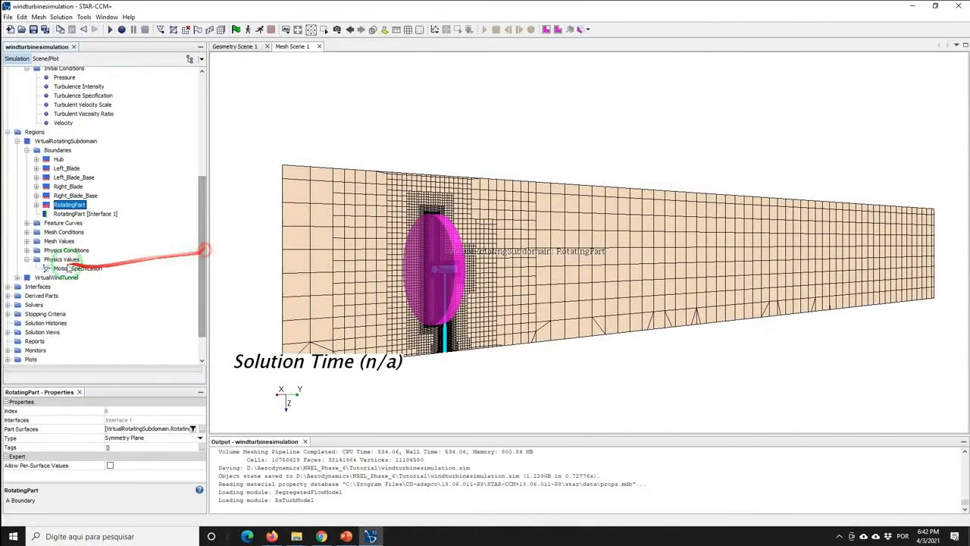
{"action": "left_click", "coordinate": [17, 278]}
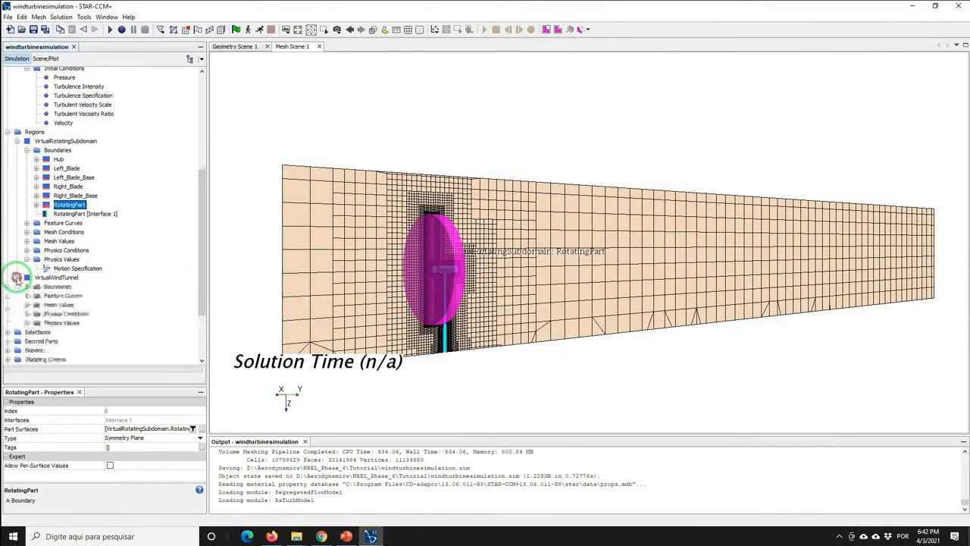
{"action": "left_click", "coordinate": [26, 287]}
{"action": "left_click", "coordinate": [63, 288]}
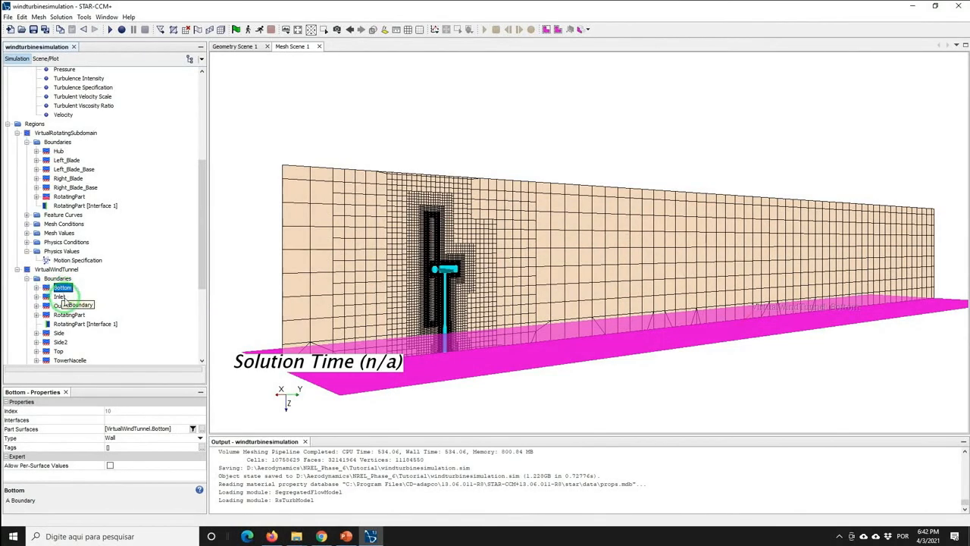
{"action": "left_click", "coordinate": [60, 296], "text": "ctrl"}
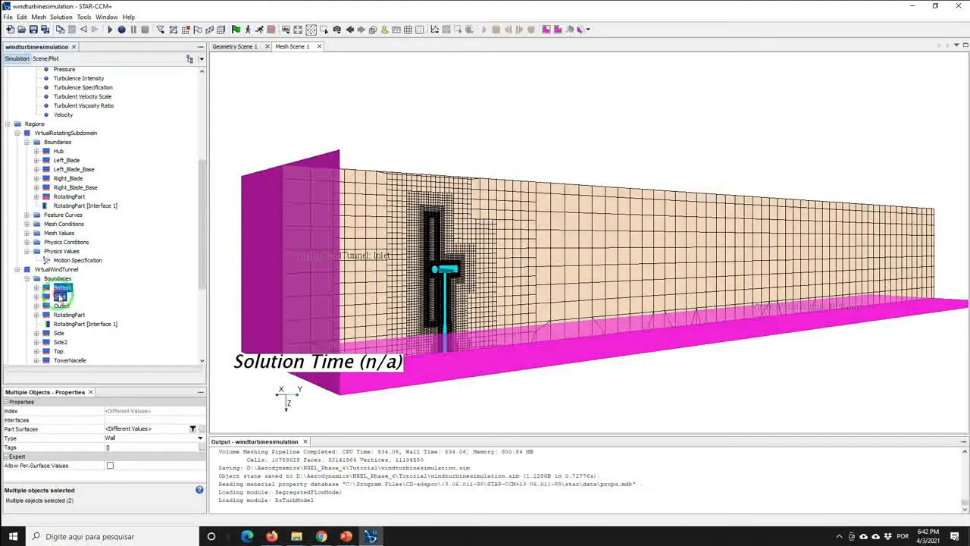
{"action": "left_click", "coordinate": [63, 288]}
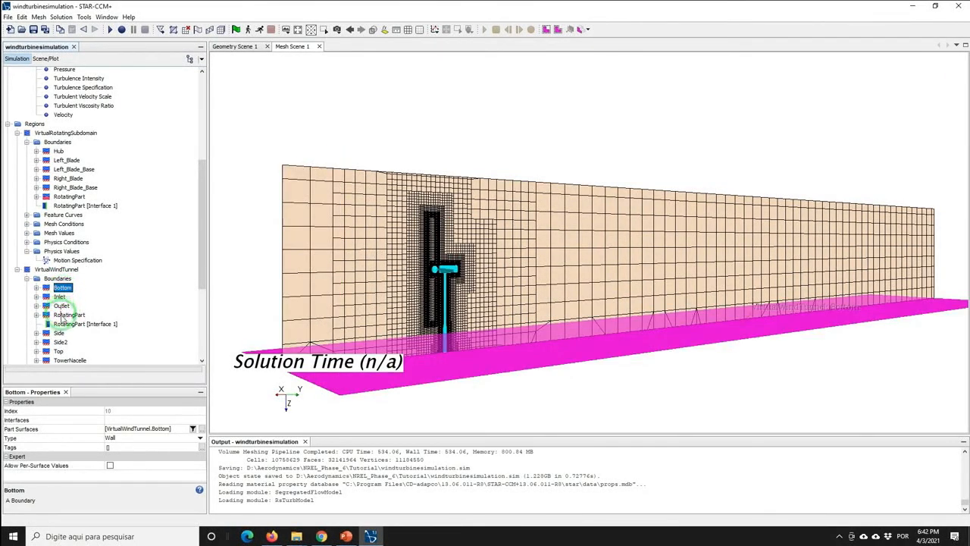
{"action": "left_click", "coordinate": [62, 316], "text": "ctrl"}
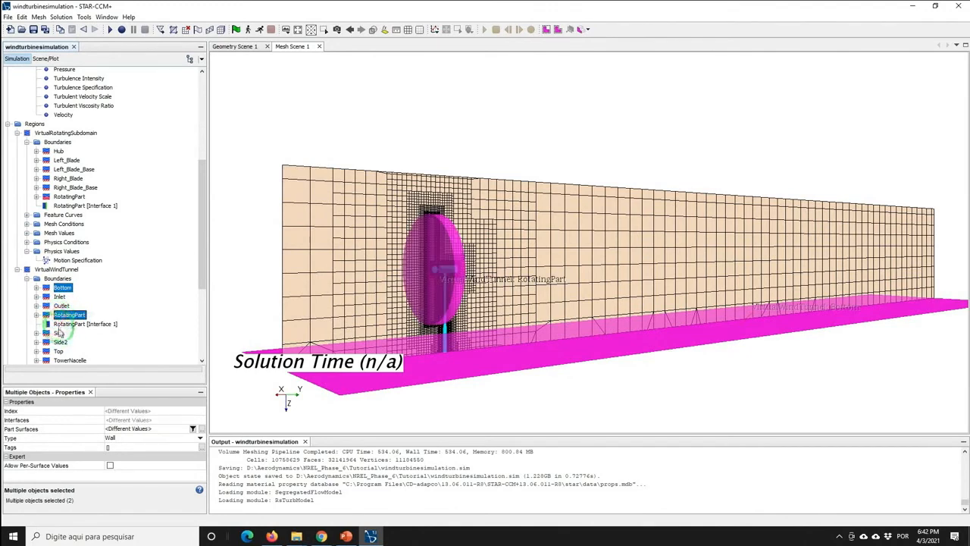
{"action": "left_click", "coordinate": [59, 335], "text": "ctrl"}
{"action": "left_click", "coordinate": [60, 343], "text": "ctrl"}
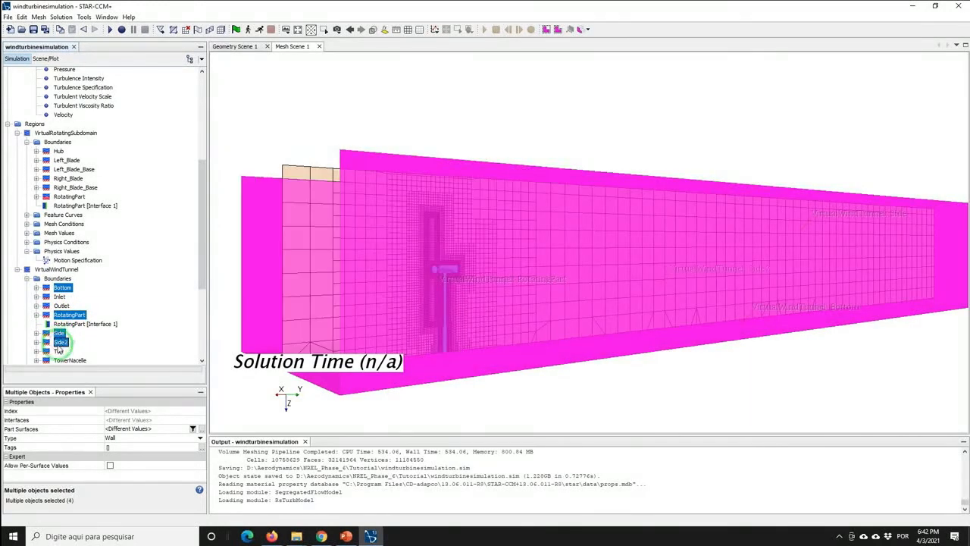
{"action": "left_click", "coordinate": [58, 352], "text": "ctrl"}
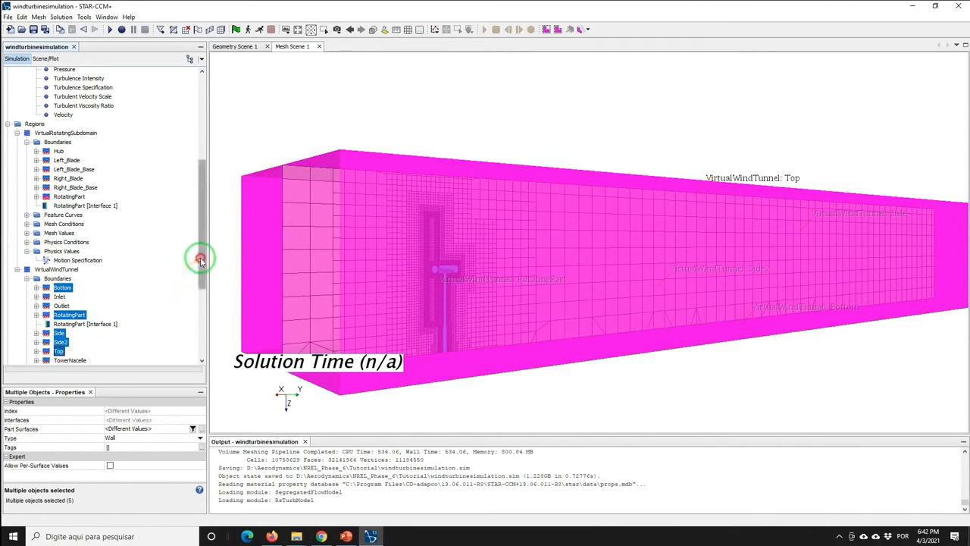
{"action": "left_click_drag", "start_coordinate": [199, 260], "coordinate": [199, 281]}
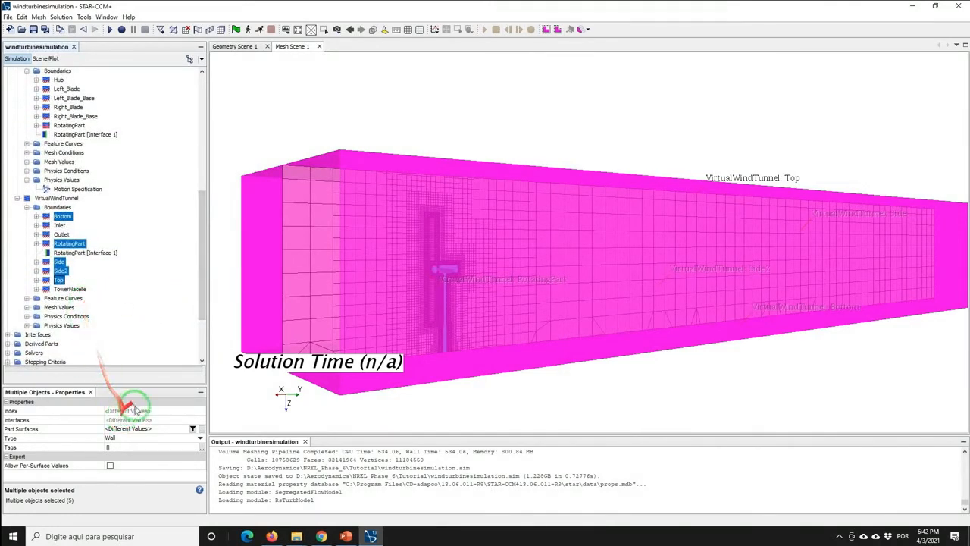
{"action": "left_click", "coordinate": [124, 438]}
{"action": "left_click", "coordinate": [123, 438]}
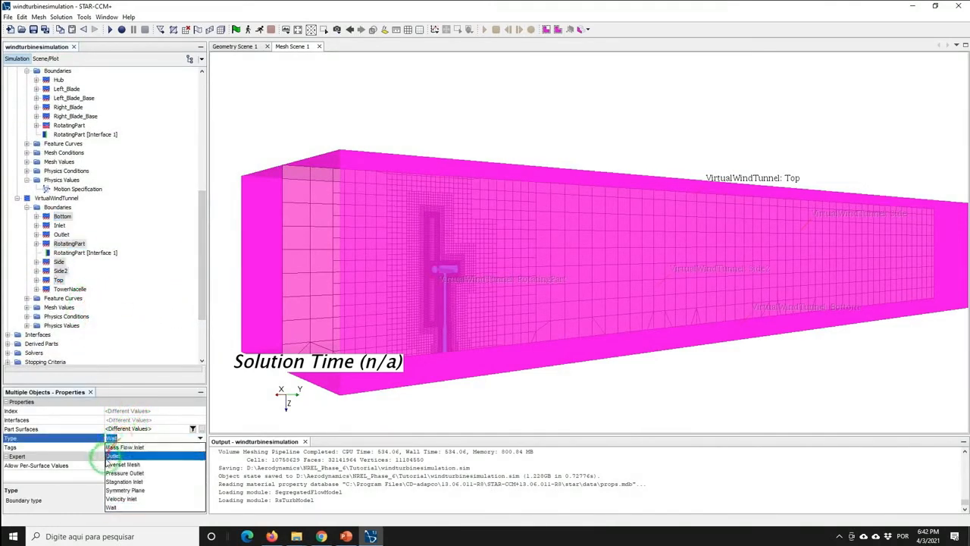
{"action": "left_click", "coordinate": [124, 490]}
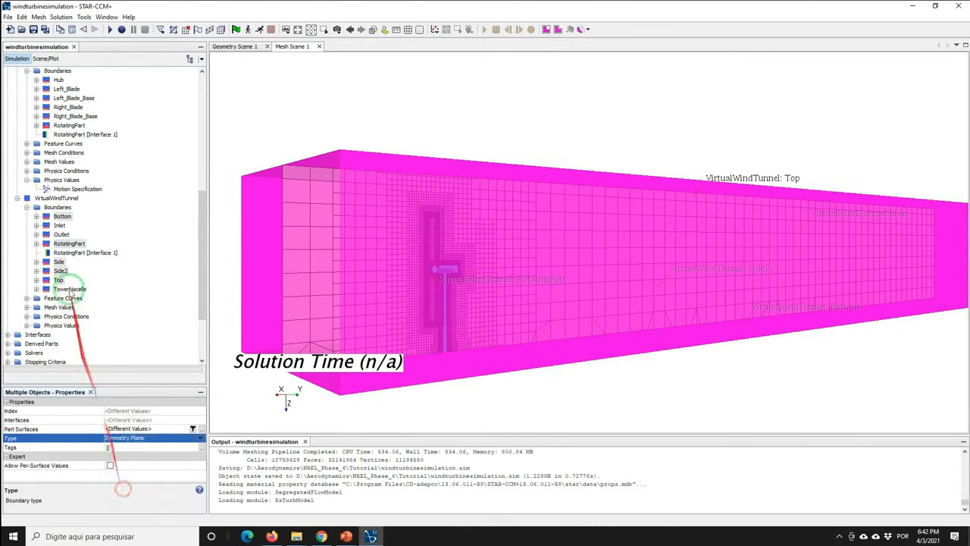
Change the type of the Inlet boundary in VirtualWindTunnel to Velocity Inlet.
{"action": "left_click", "coordinate": [60, 226]}
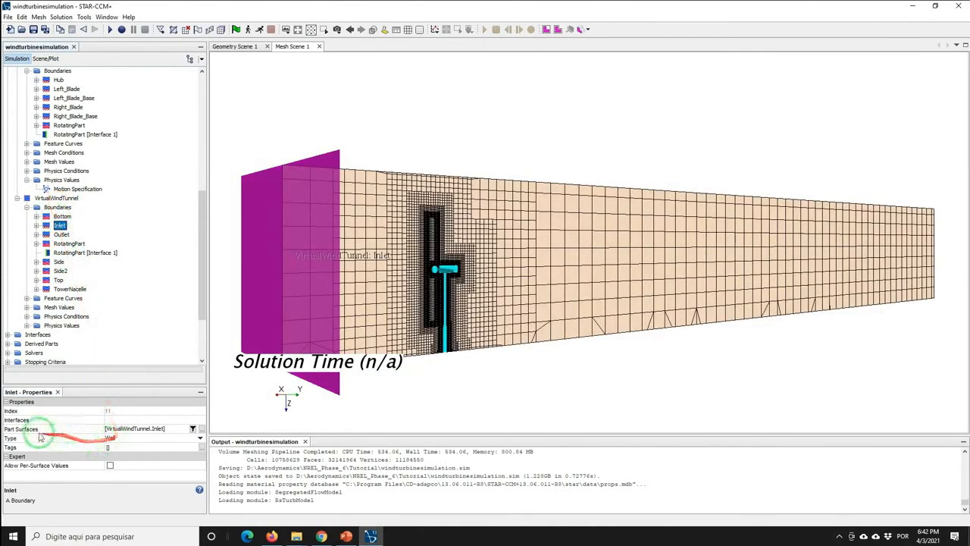
{"action": "left_click", "coordinate": [118, 438]}
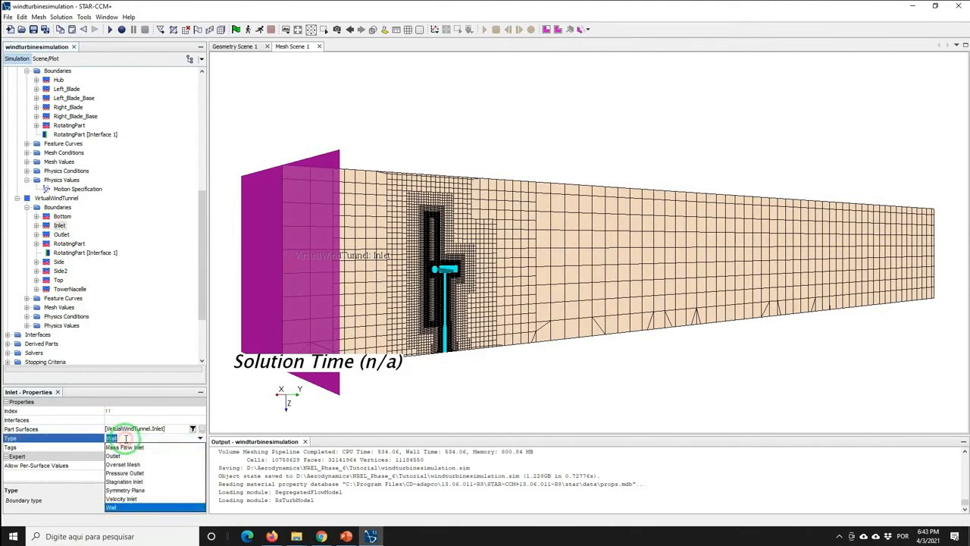
{"action": "left_click", "coordinate": [123, 498]}
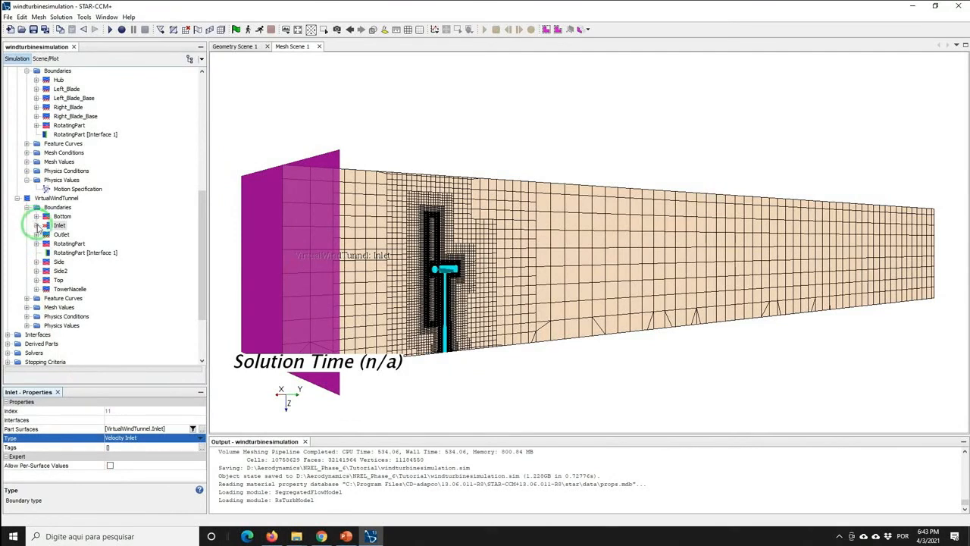
Set the Inlet boundary's constant velocity magnitude to 25 m/s in its physics values.
{"action": "left_click", "coordinate": [36, 225]}
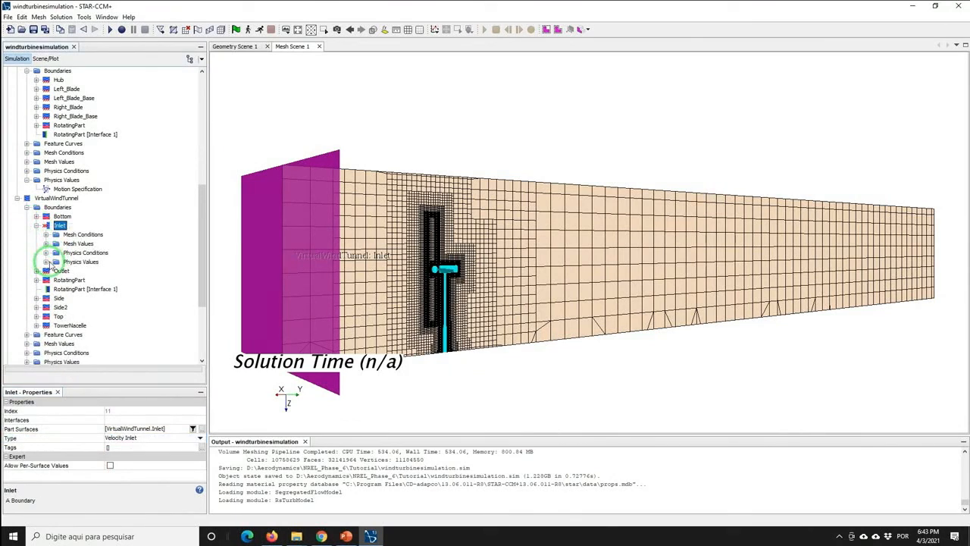
{"action": "left_click", "coordinate": [46, 262]}
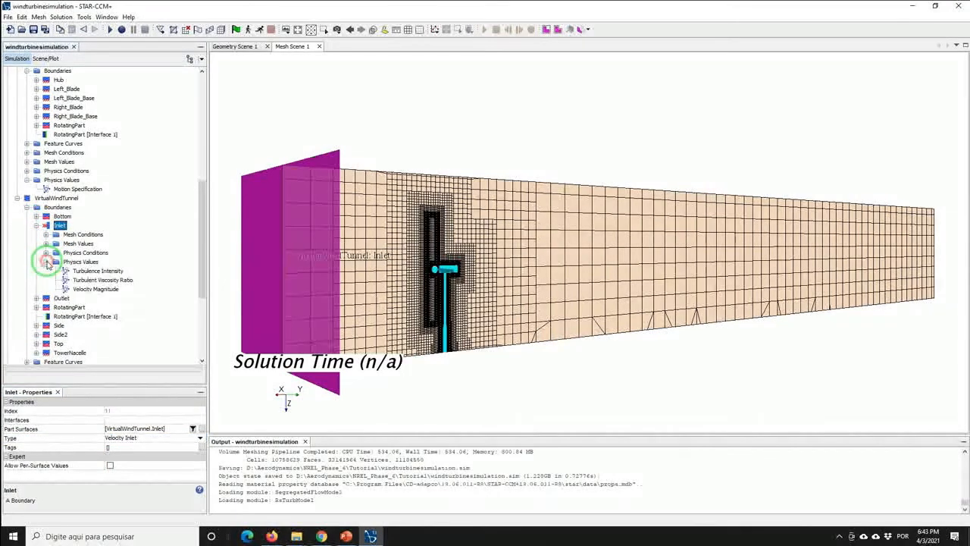
{"action": "left_click", "coordinate": [95, 288]}
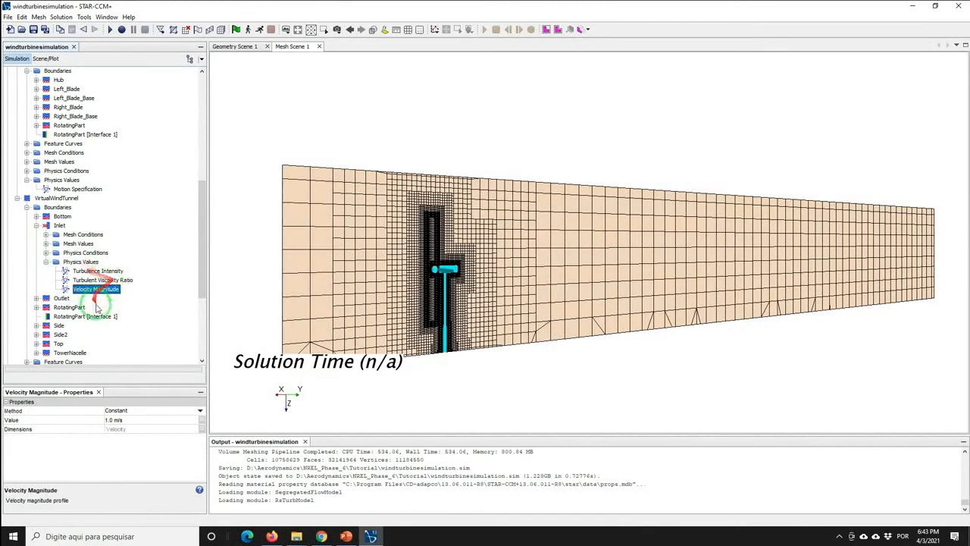
{"action": "left_click", "coordinate": [124, 418]}
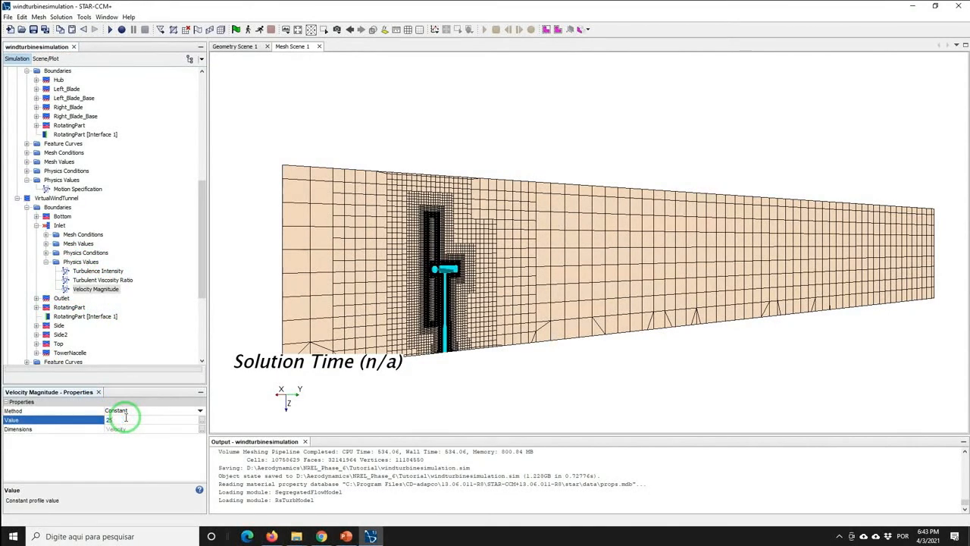
{"action": "key", "text": "Return"}
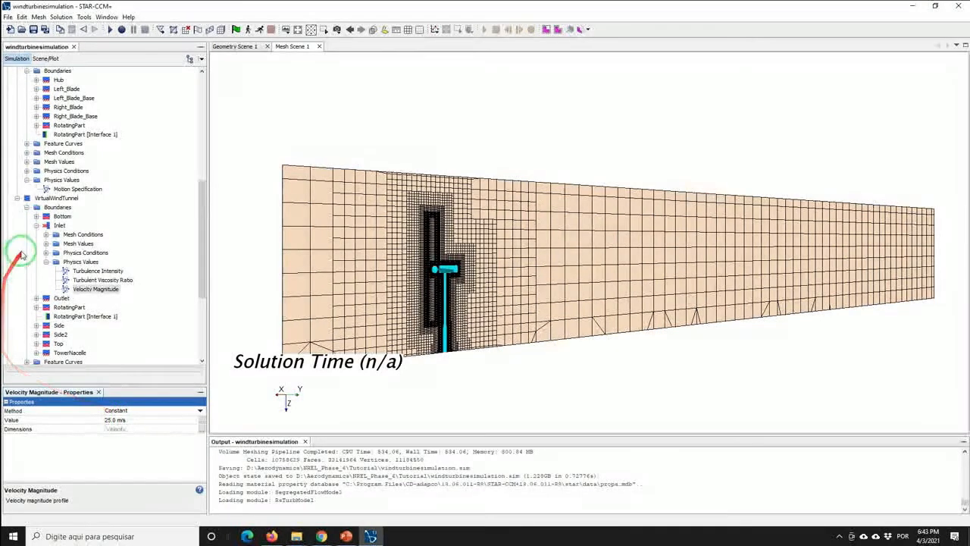
Change the type of the Outlet boundary in VirtualWindTunnel to Pressure Outlet and review its Pressure physics value.
{"action": "left_click", "coordinate": [57, 298]}
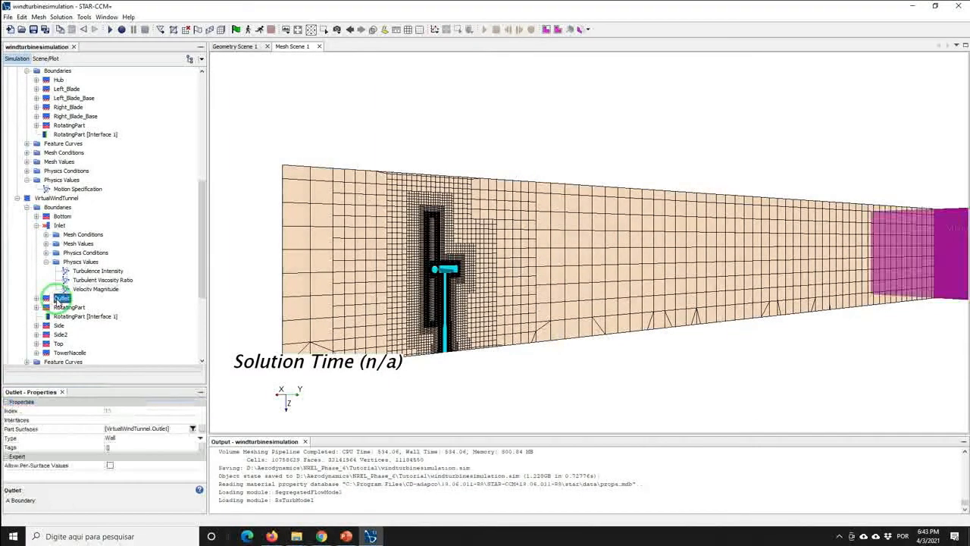
{"action": "left_click", "coordinate": [114, 438]}
{"action": "left_click", "coordinate": [114, 438]}
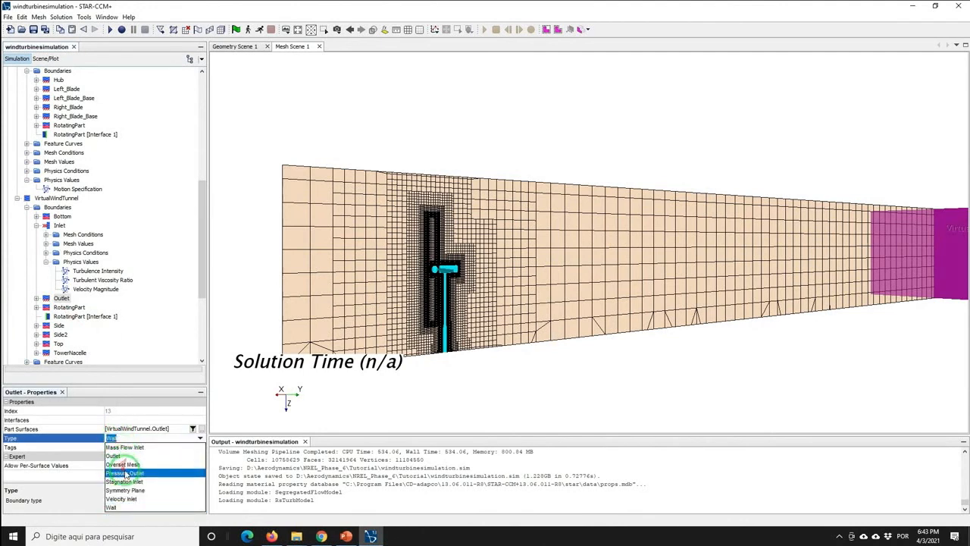
{"action": "left_click", "coordinate": [121, 474]}
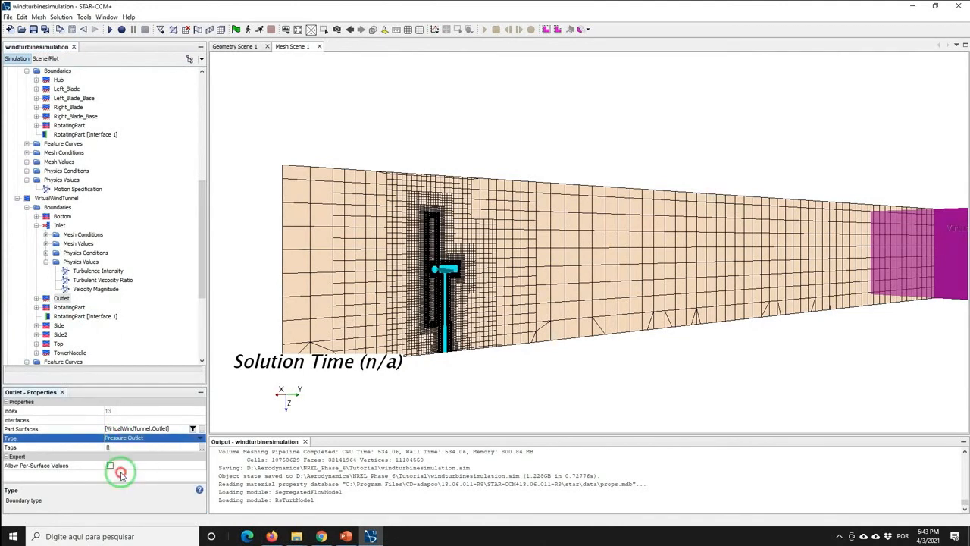
{"action": "left_click", "coordinate": [36, 298]}
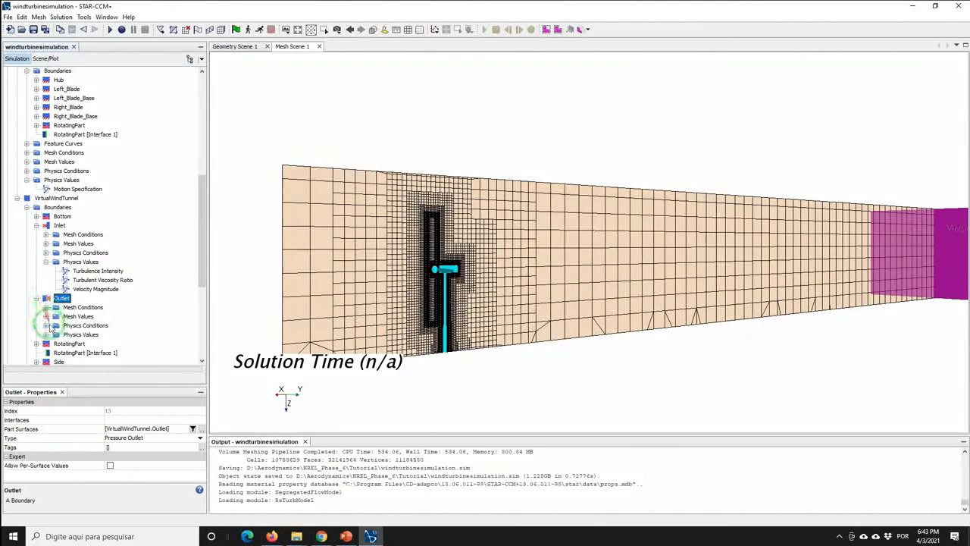
{"action": "left_click", "coordinate": [46, 334]}
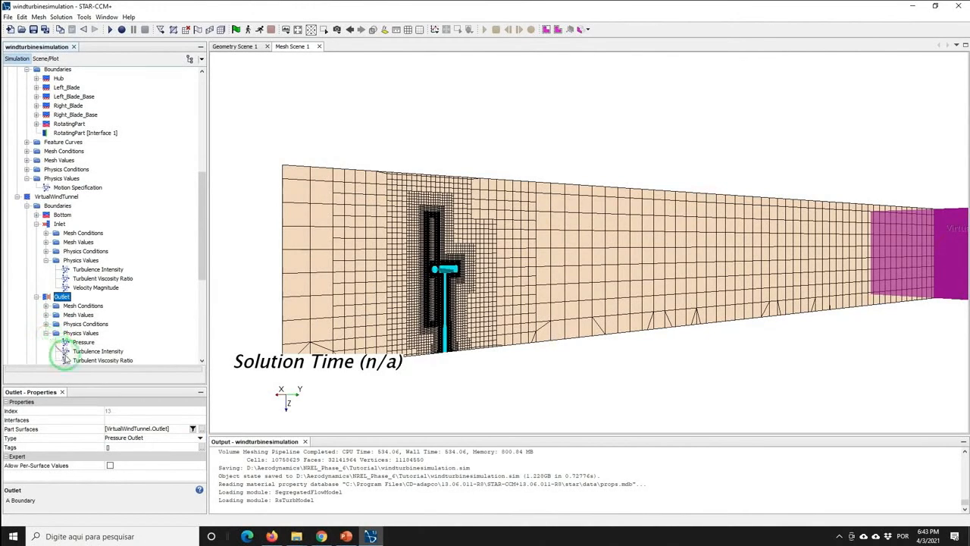
{"action": "left_click", "coordinate": [83, 342]}
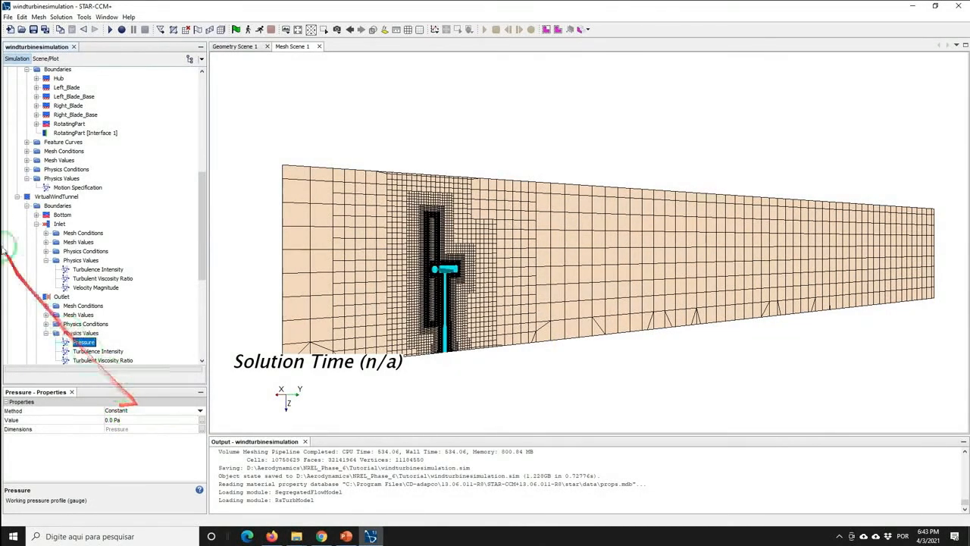
Set the time-step of the Implicit Unsteady solver to 0.001157 s.
{"action": "left_click", "coordinate": [17, 197]}
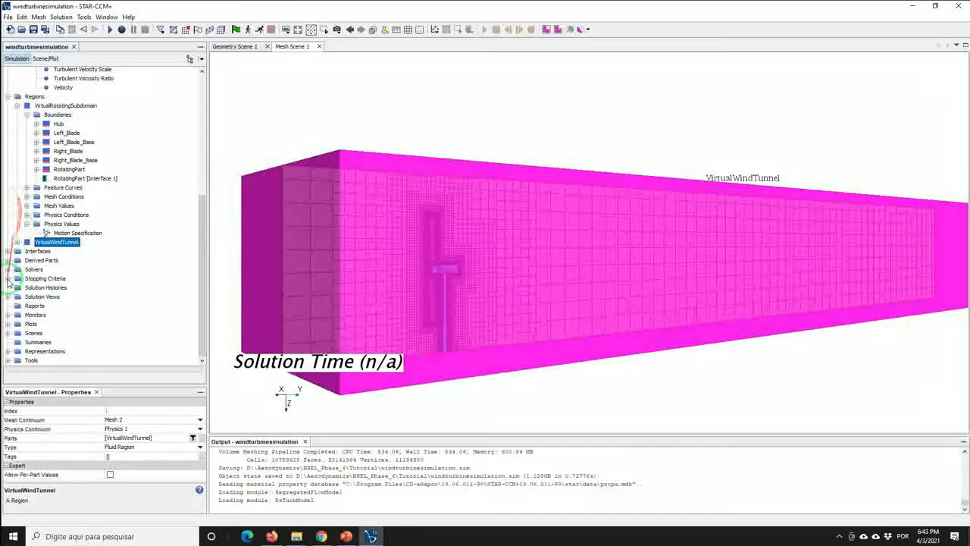
{"action": "left_click", "coordinate": [8, 269]}
{"action": "left_click", "coordinate": [57, 278]}
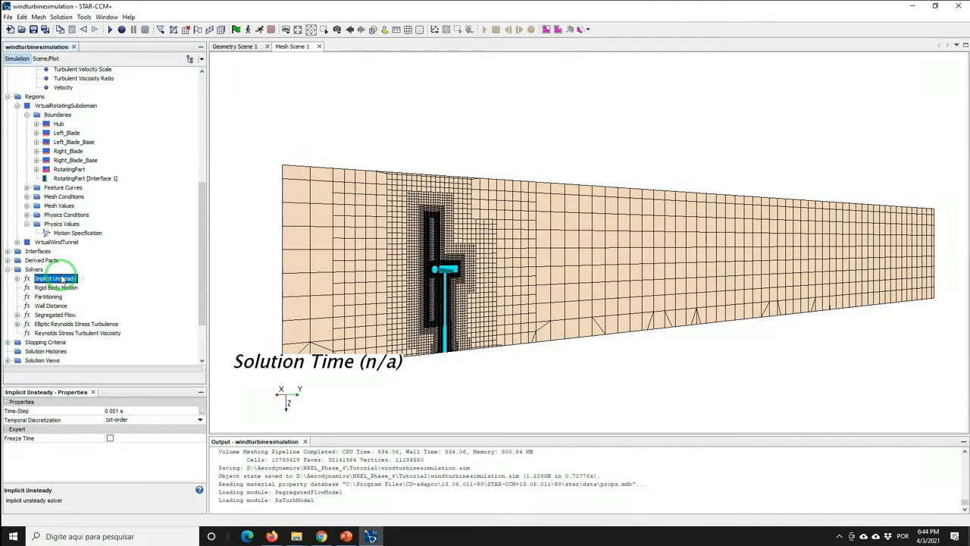
{"action": "left_click", "coordinate": [120, 411]}
{"action": "type", "text": "0"}
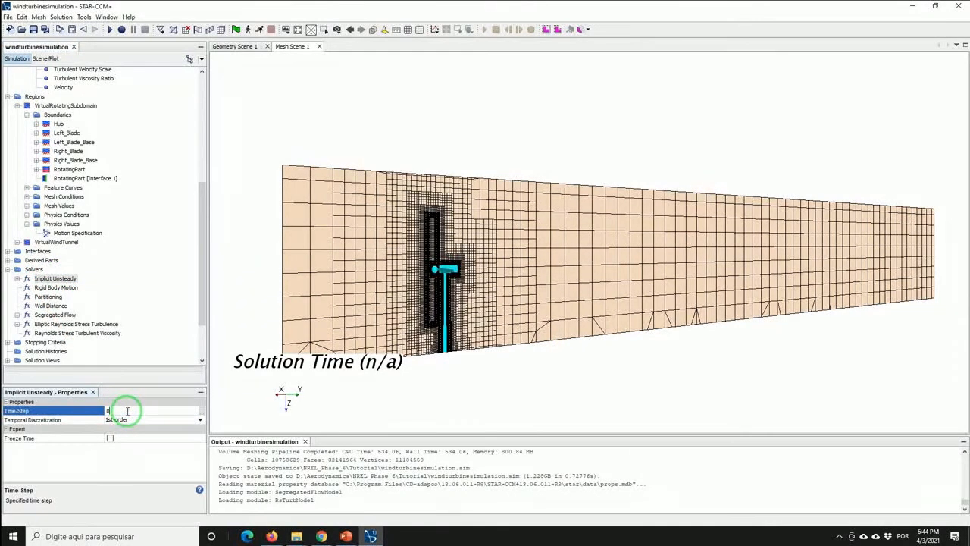
{"action": "type", "text": ".001157"}
{"action": "key", "text": "Return"}
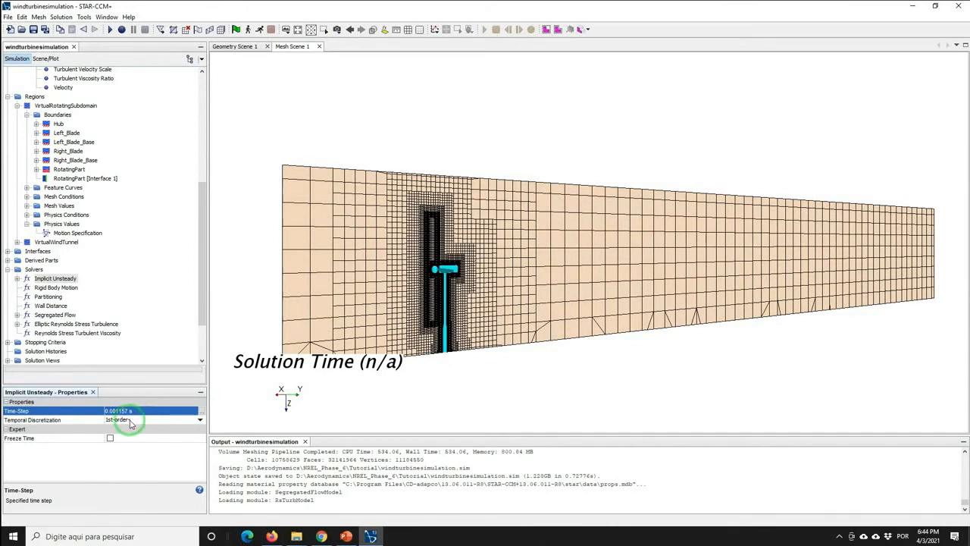
Set the Implicit Unsteady solver's temporal discretization to 2nd-order and save the simulation.
{"action": "left_click", "coordinate": [130, 421]}
{"action": "left_click", "coordinate": [127, 430]}
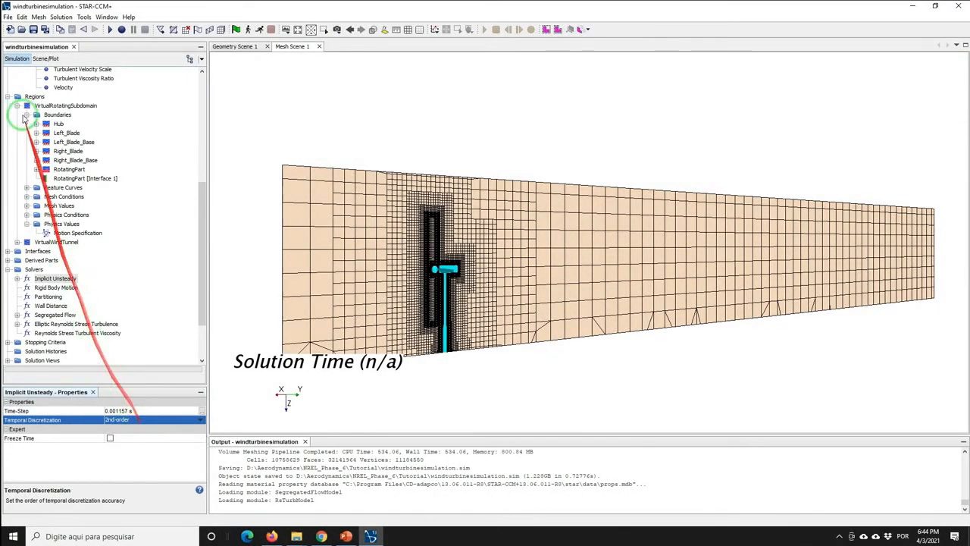
{"action": "left_click", "coordinate": [33, 31]}
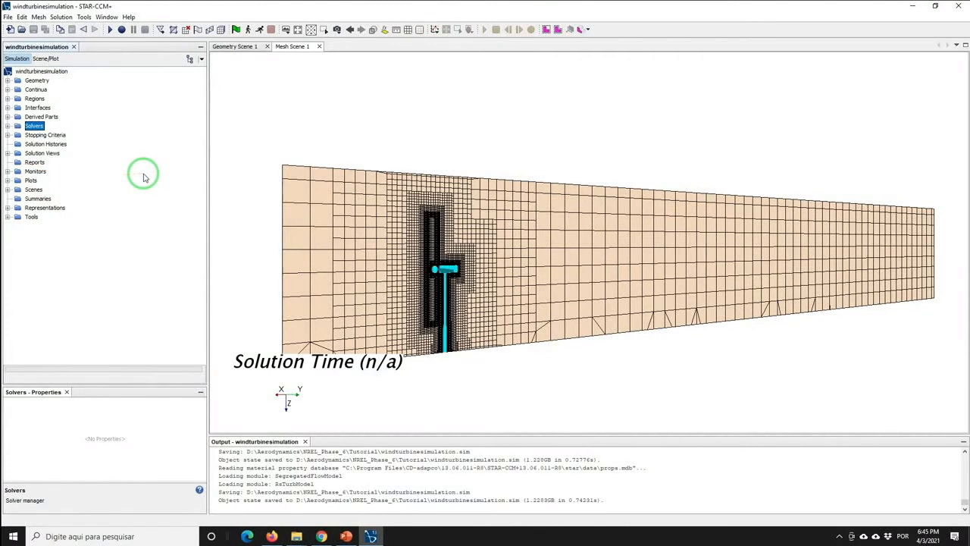
Set the Maximum Inner Iterations stopping criterion to 10.
{"action": "left_click", "coordinate": [7, 135]}
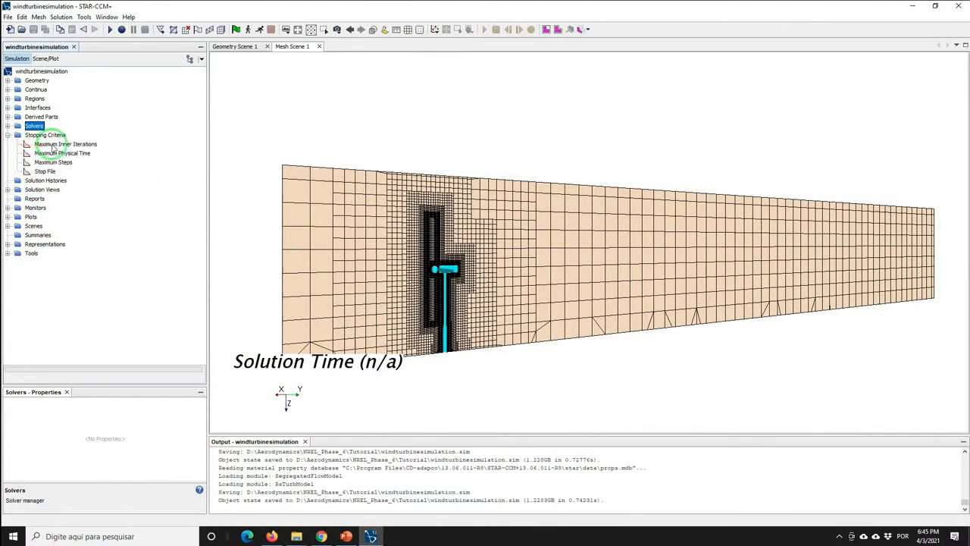
{"action": "left_click", "coordinate": [57, 144]}
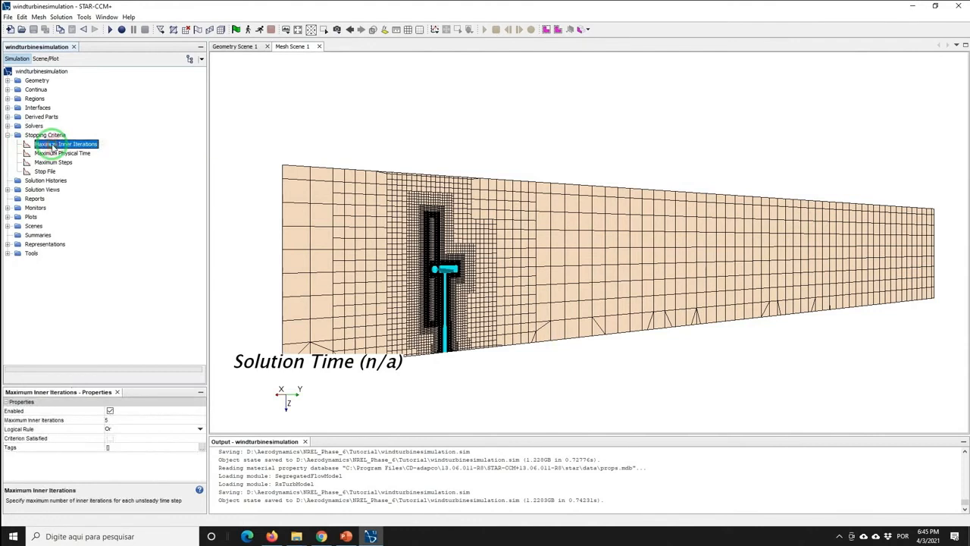
{"action": "left_click", "coordinate": [121, 420]}
{"action": "type", "text": "10"}
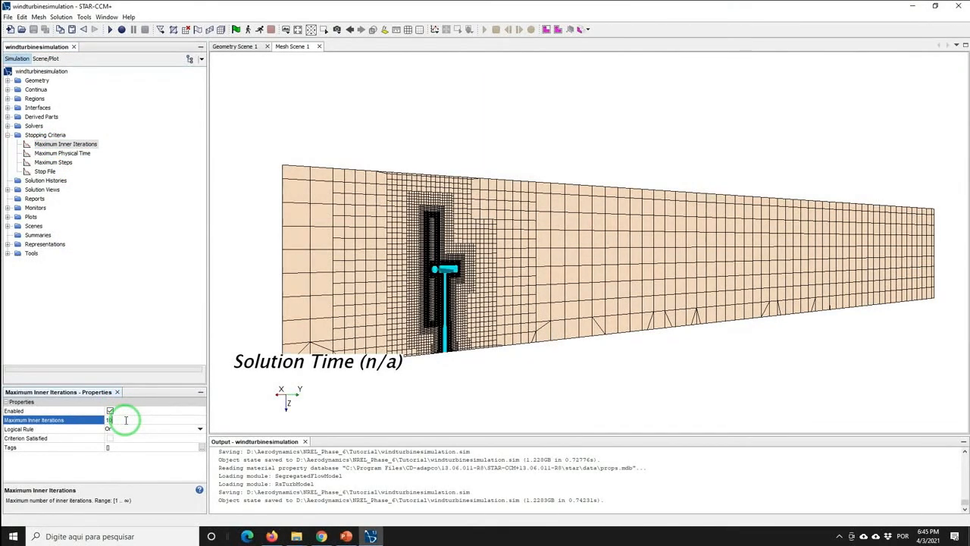
{"action": "key", "text": "Return"}
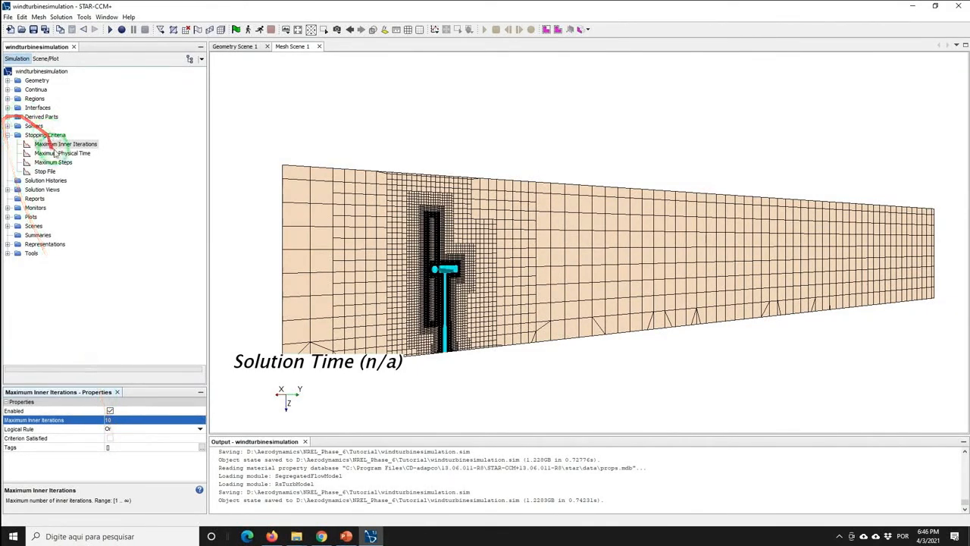
Set the Maximum Physical Time stopping criterion to 3.33 s and disable the Maximum Steps criterion.
{"action": "left_click", "coordinate": [60, 154]}
{"action": "left_click", "coordinate": [135, 419]}
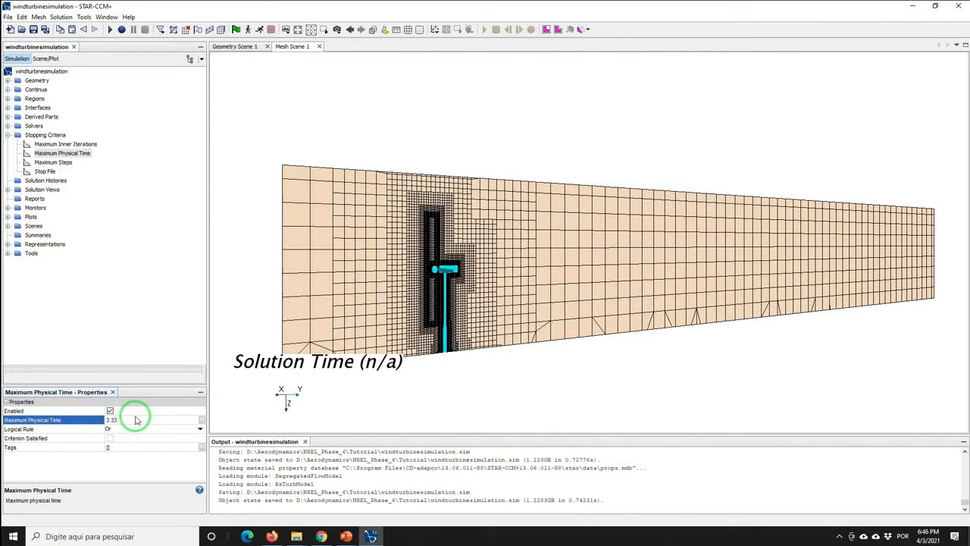
{"action": "type", "text": "3.33"}
{"action": "key", "text": "Return"}
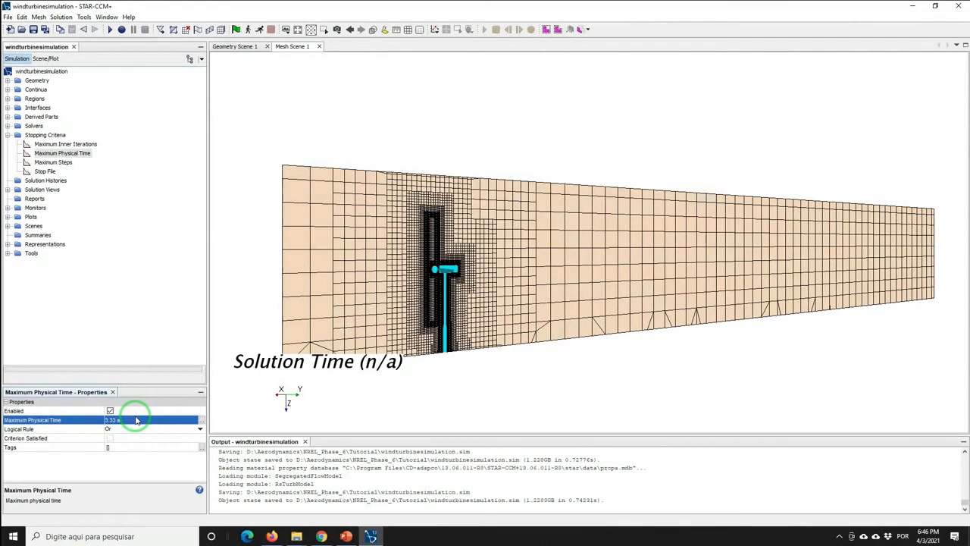
{"action": "left_click", "coordinate": [53, 163]}
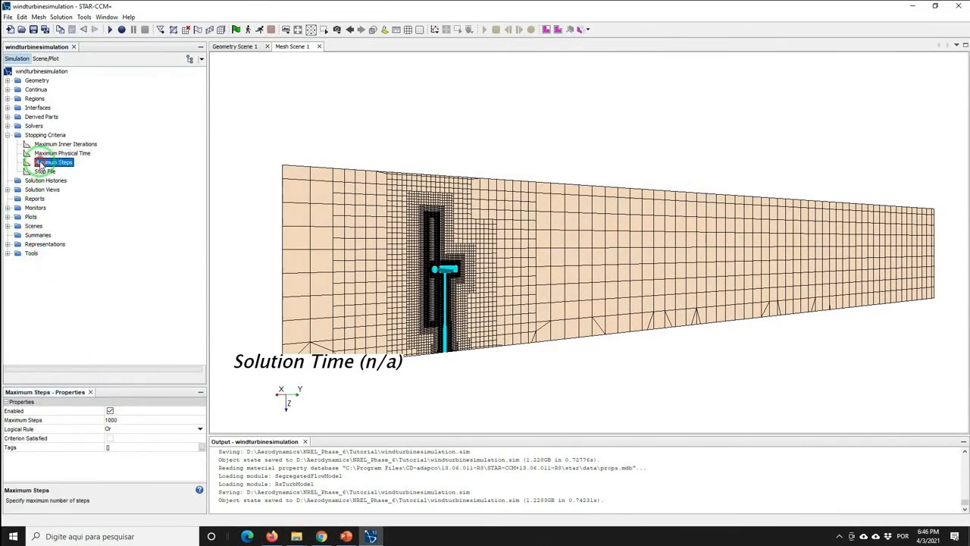
{"action": "left_click", "coordinate": [110, 410]}
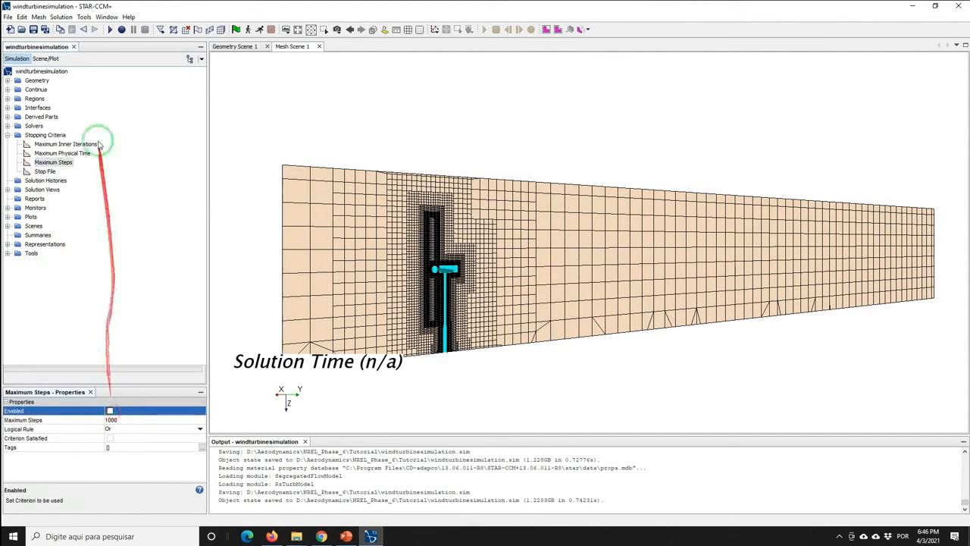
Create a new Force report and rename it Thrust.
{"action": "left_click", "coordinate": [35, 199]}
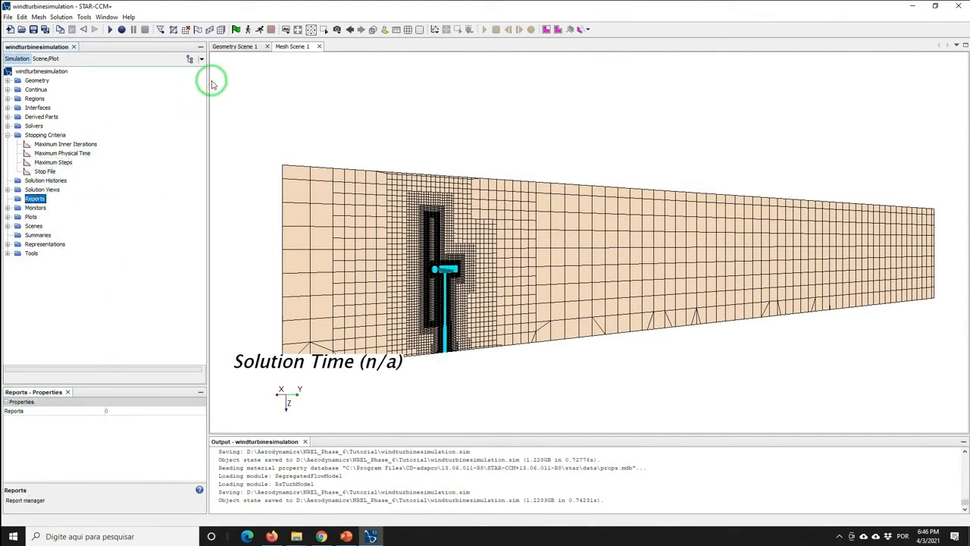
{"action": "right_click", "coordinate": [30, 199]}
{"action": "mouse_move", "coordinate": [76, 206]}
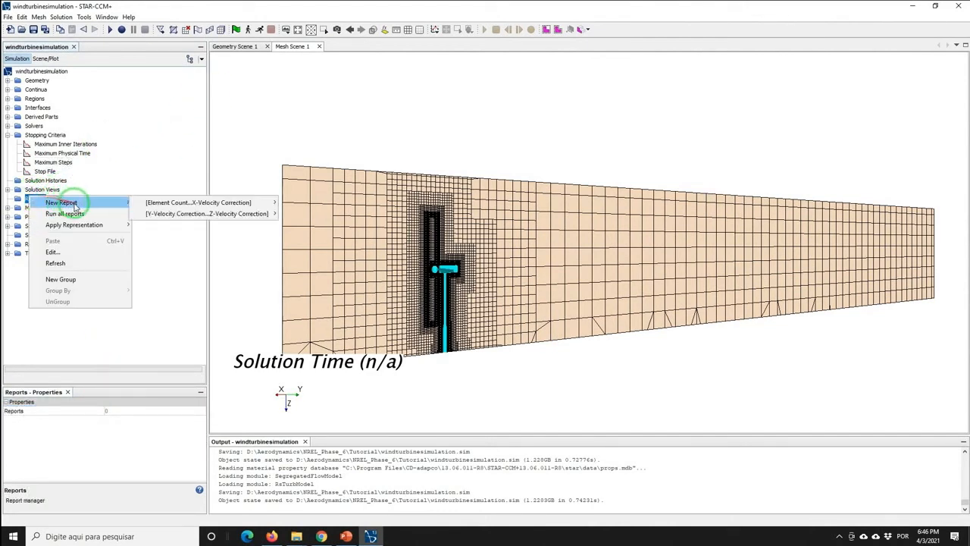
{"action": "mouse_move", "coordinate": [201, 202]}
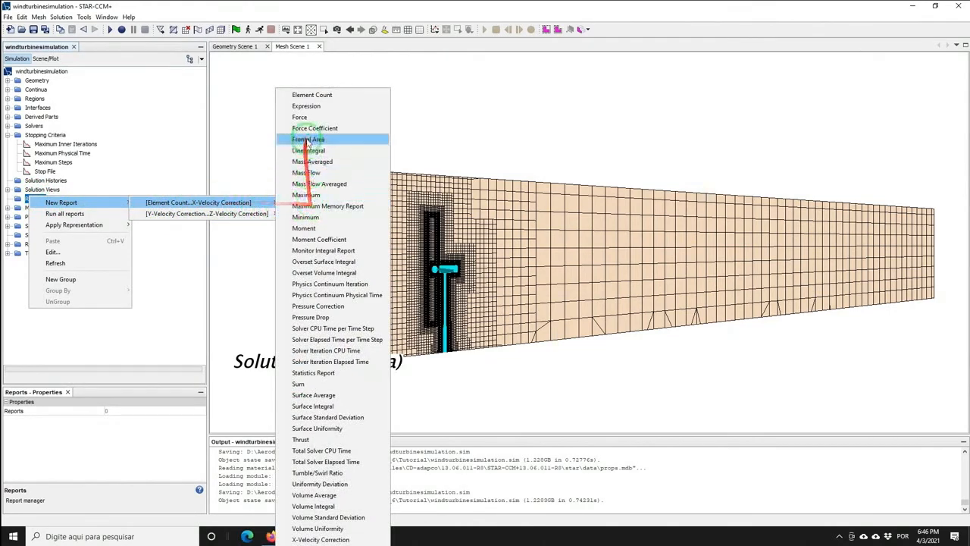
{"action": "left_click", "coordinate": [299, 117]}
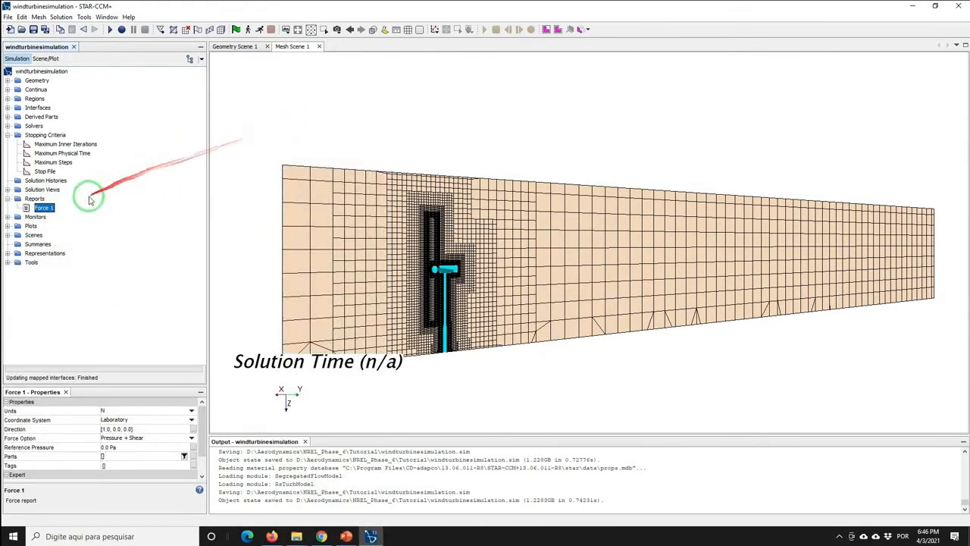
{"action": "right_click", "coordinate": [42, 212]}
{"action": "left_click", "coordinate": [67, 339]}
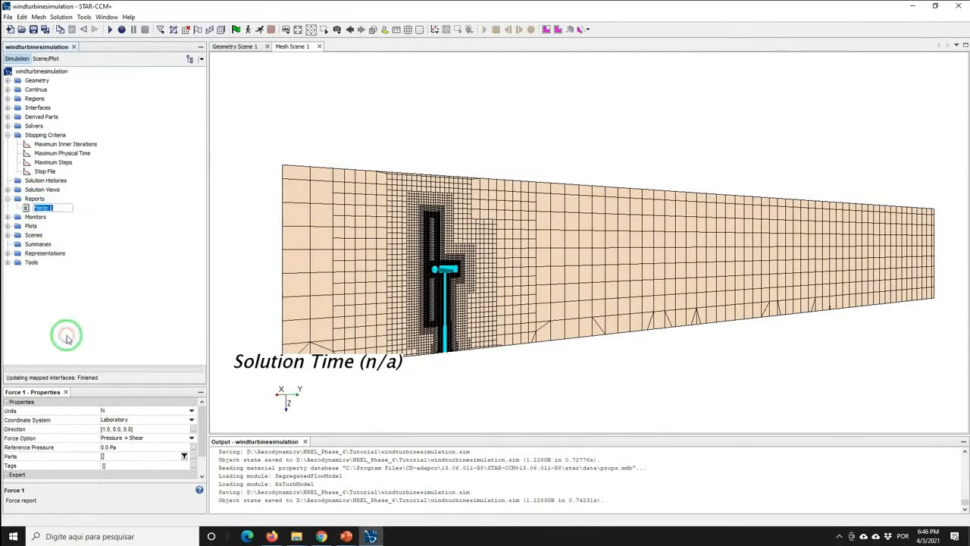
{"action": "type", "text": "Thrust"}
{"action": "key", "text": "Return"}
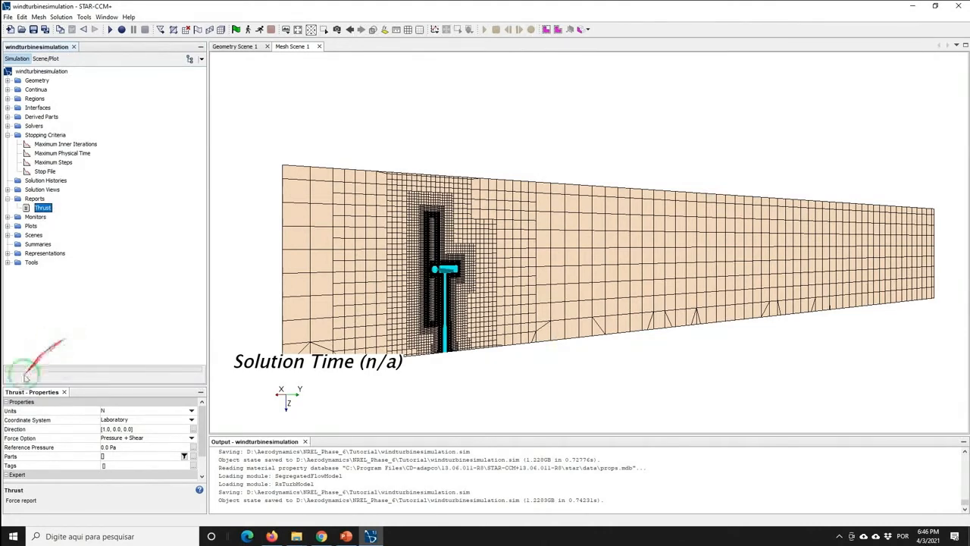
Set the Thrust report's direction to [0.0, 1.0, 0.0] and enable Smooth Values.
{"action": "left_click_drag", "start_coordinate": [39, 307], "coordinate": [87, 355]}
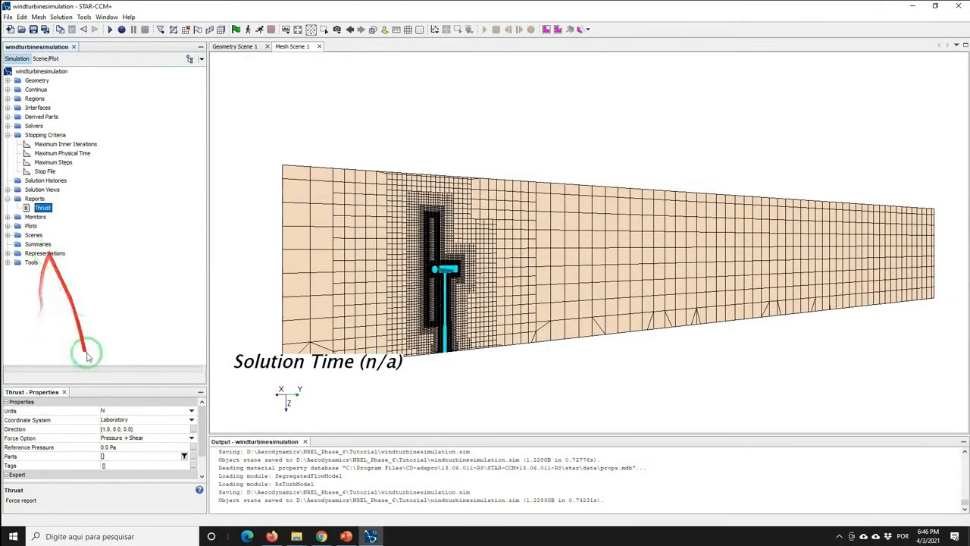
{"action": "left_click", "coordinate": [107, 429]}
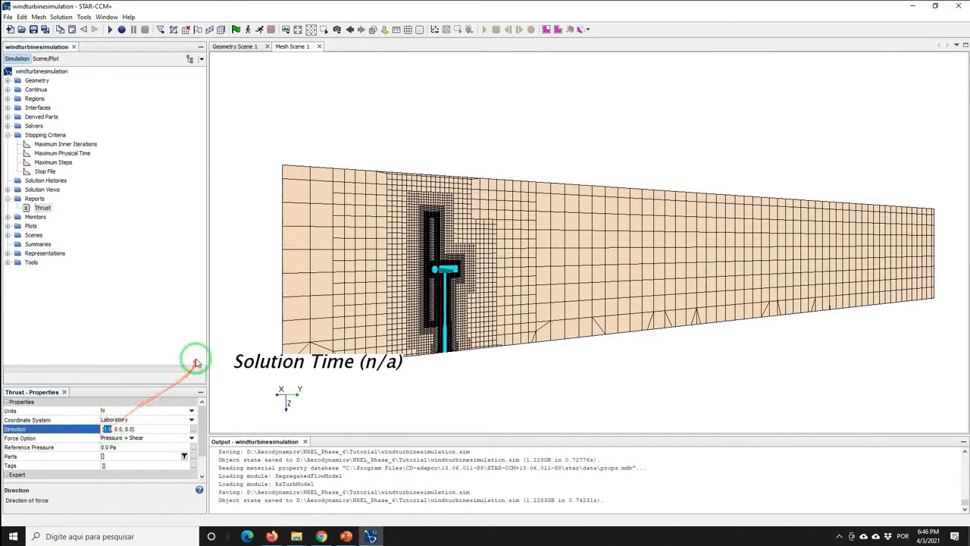
{"action": "type", "text": "0"}
{"action": "key", "text": "Return"}
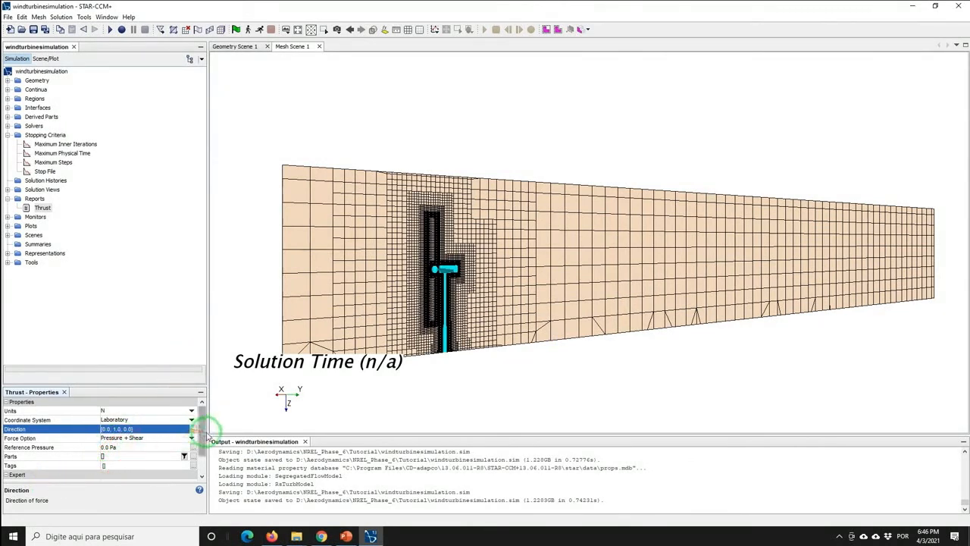
{"action": "scroll", "coordinate": [203, 449], "scroll_direction": "down", "scroll_amount": 1}
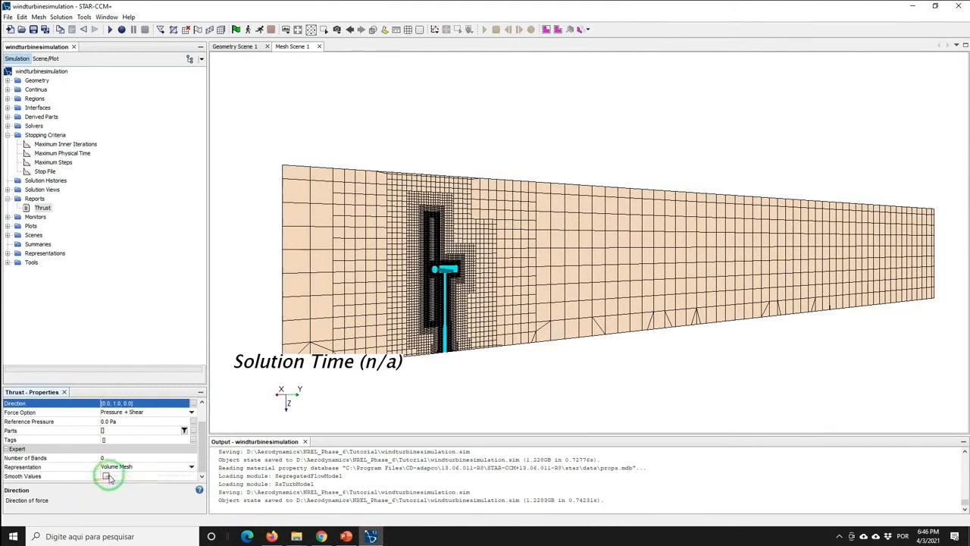
{"action": "left_click", "coordinate": [107, 476]}
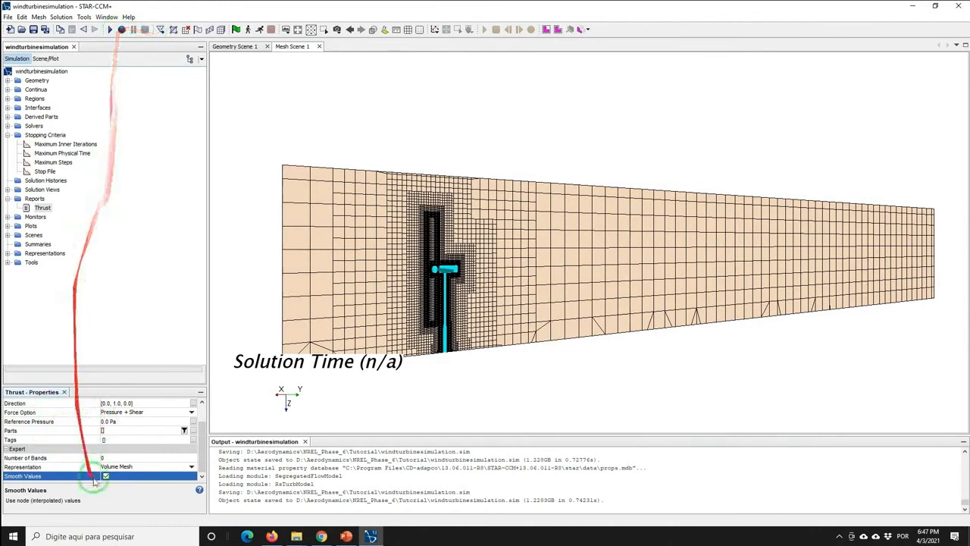
{"action": "left_click", "coordinate": [106, 16]}
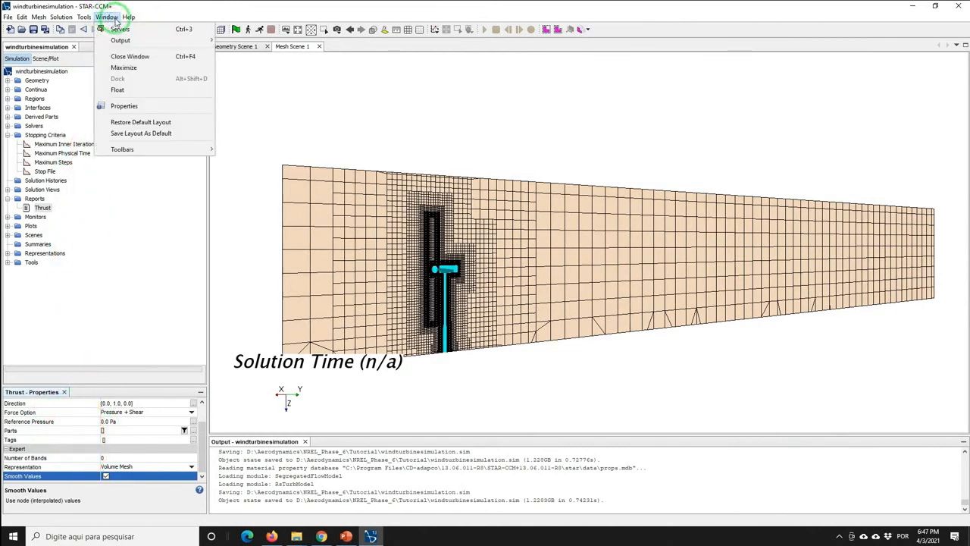
{"action": "left_click", "coordinate": [118, 103]}
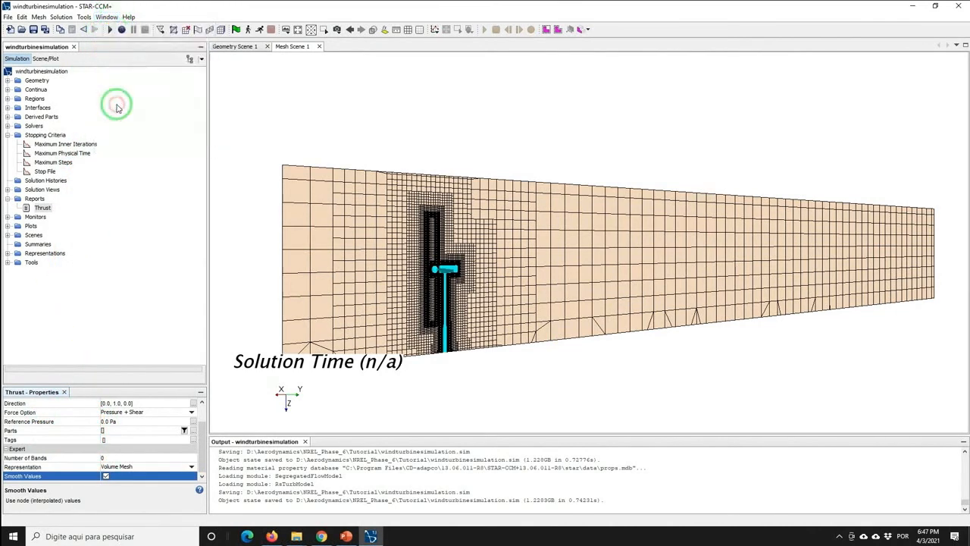
Assign the Left_Blade and Right_Blade boundaries of VirtualRotatingSubdomain as the Thrust report's parts.
{"action": "left_click", "coordinate": [106, 430]}
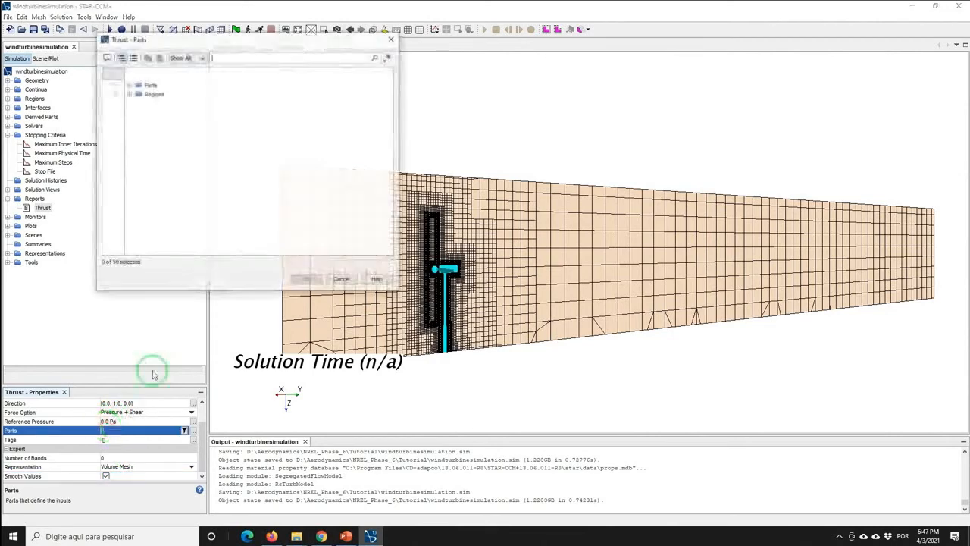
{"action": "left_click", "coordinate": [128, 92]}
{"action": "left_click", "coordinate": [182, 102]}
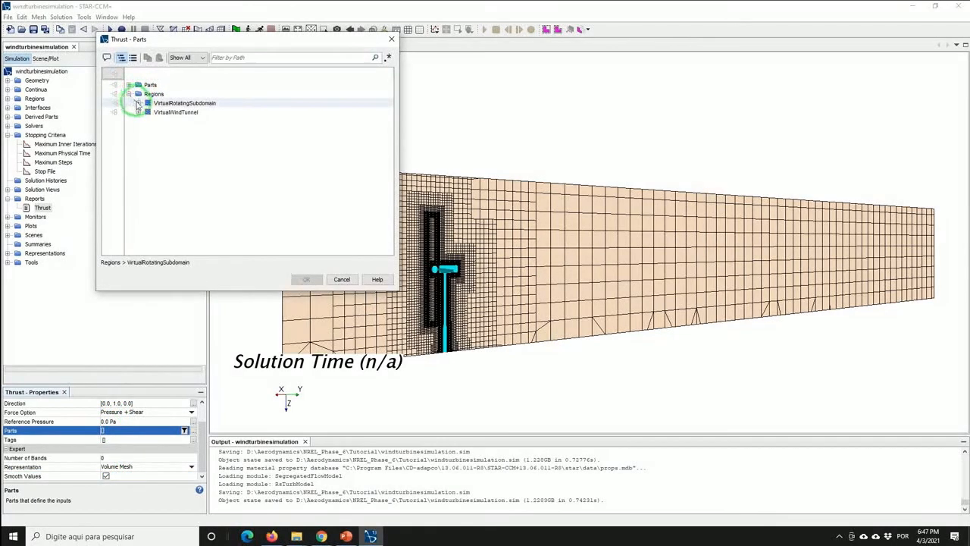
{"action": "left_click", "coordinate": [138, 102]}
{"action": "left_click", "coordinate": [180, 131]}
{"action": "left_click", "coordinate": [188, 149], "text": "ctrl"}
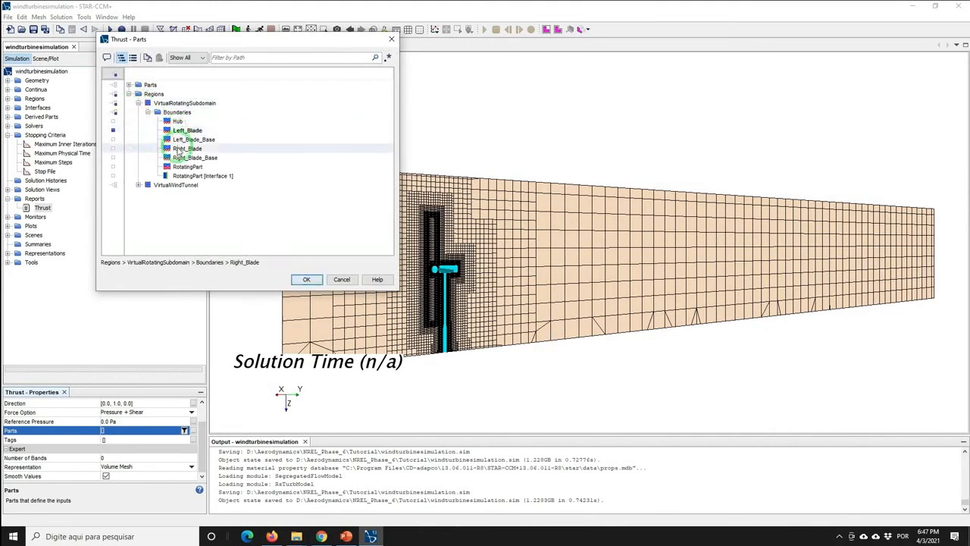
{"action": "left_click", "coordinate": [305, 281]}
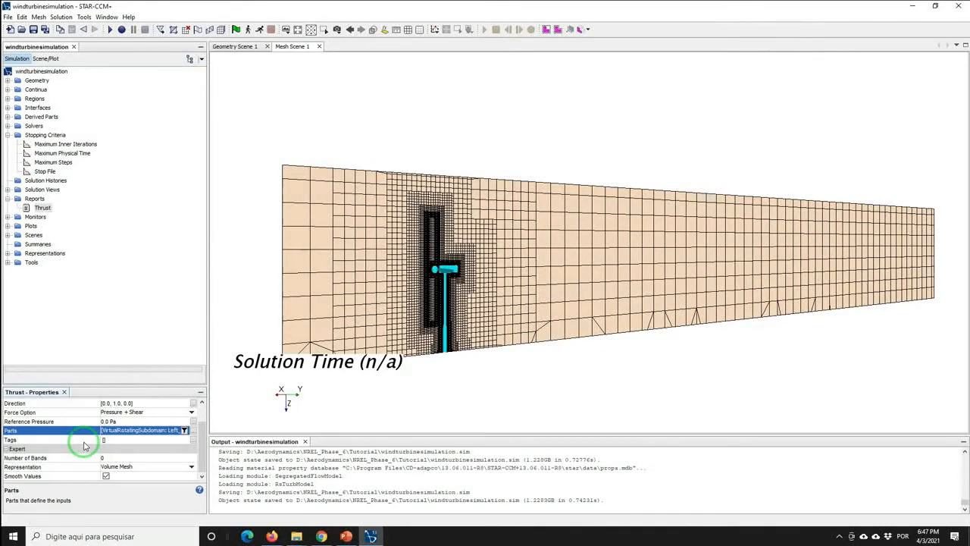
Create a new Moment report and rename it Torque.
{"action": "right_click", "coordinate": [34, 199]}
{"action": "mouse_move", "coordinate": [60, 207]}
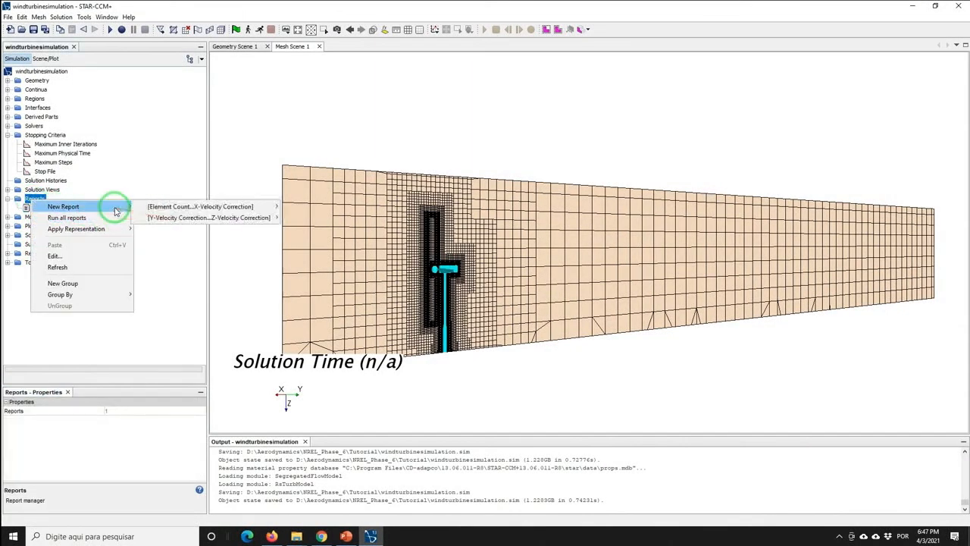
{"action": "mouse_move", "coordinate": [265, 199]}
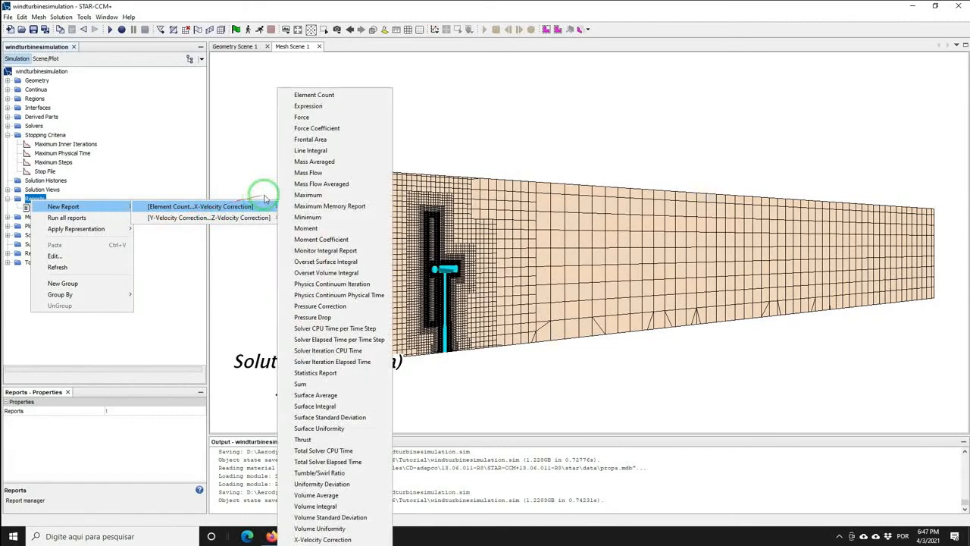
{"action": "left_click", "coordinate": [307, 228]}
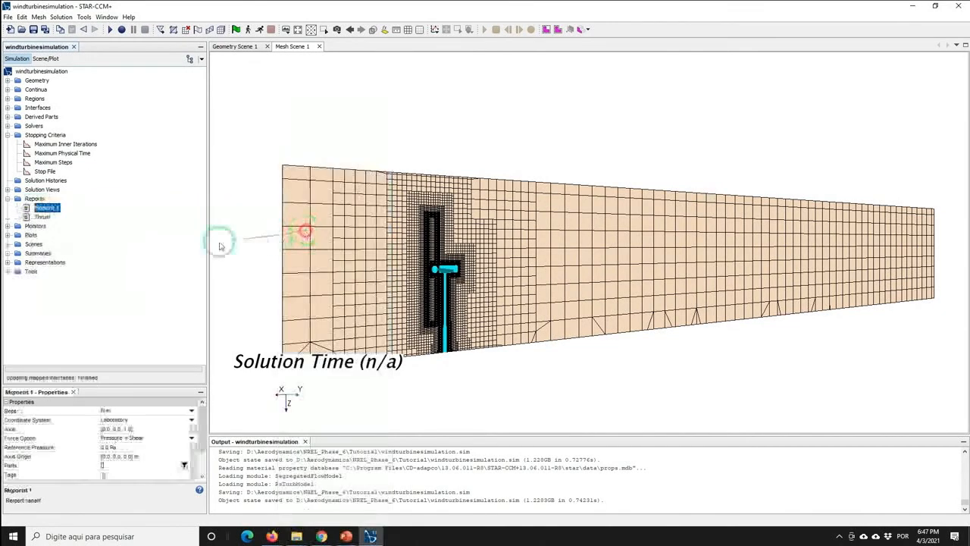
{"action": "right_click", "coordinate": [46, 208]}
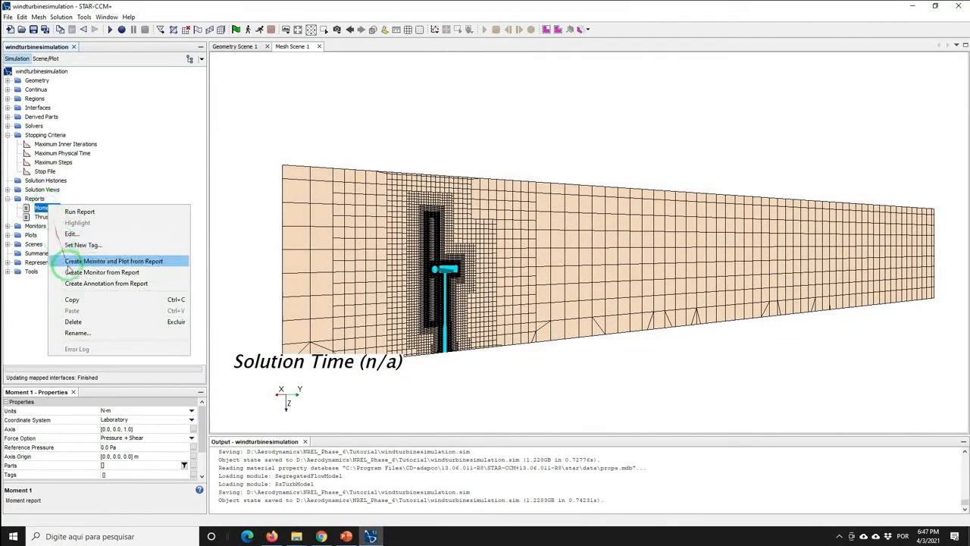
{"action": "left_click", "coordinate": [81, 333]}
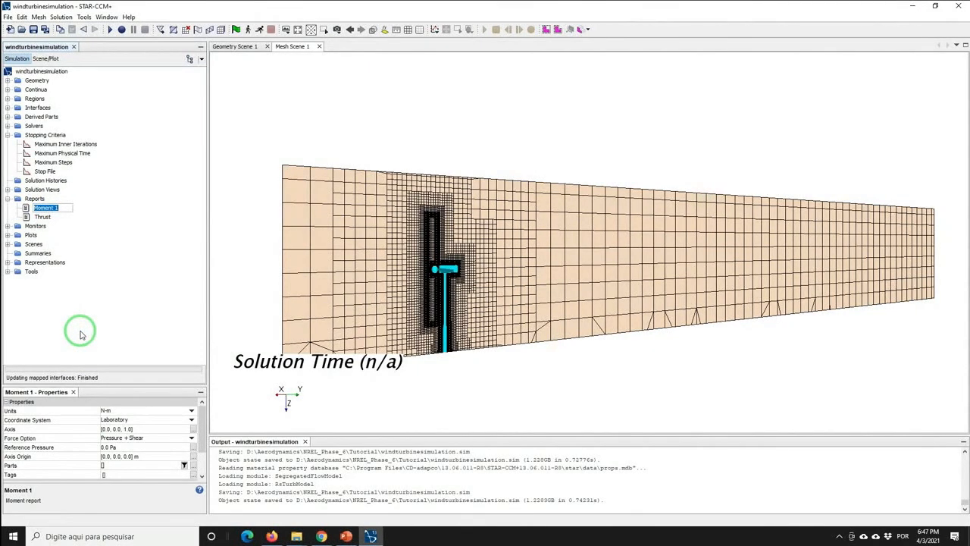
{"action": "type", "text": "Torque"}
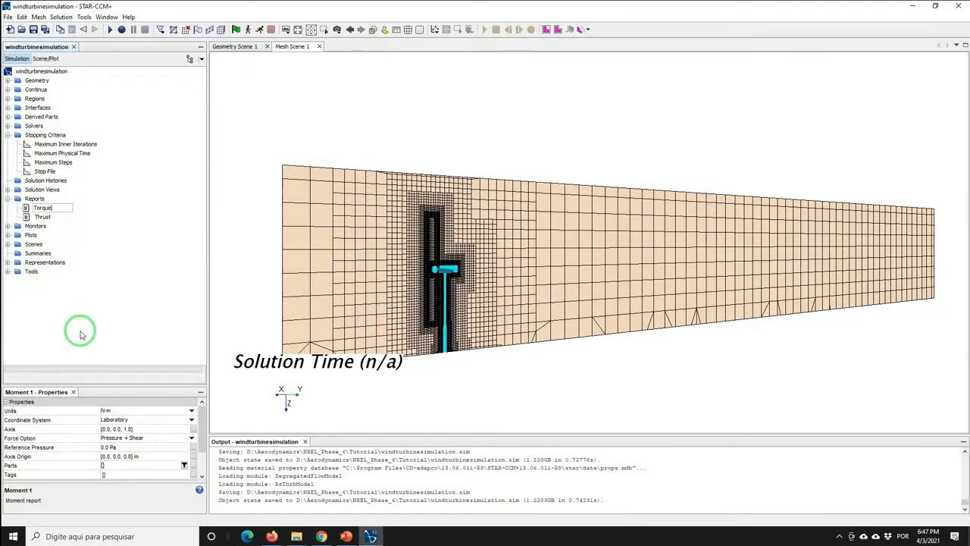
{"action": "key", "text": "Return"}
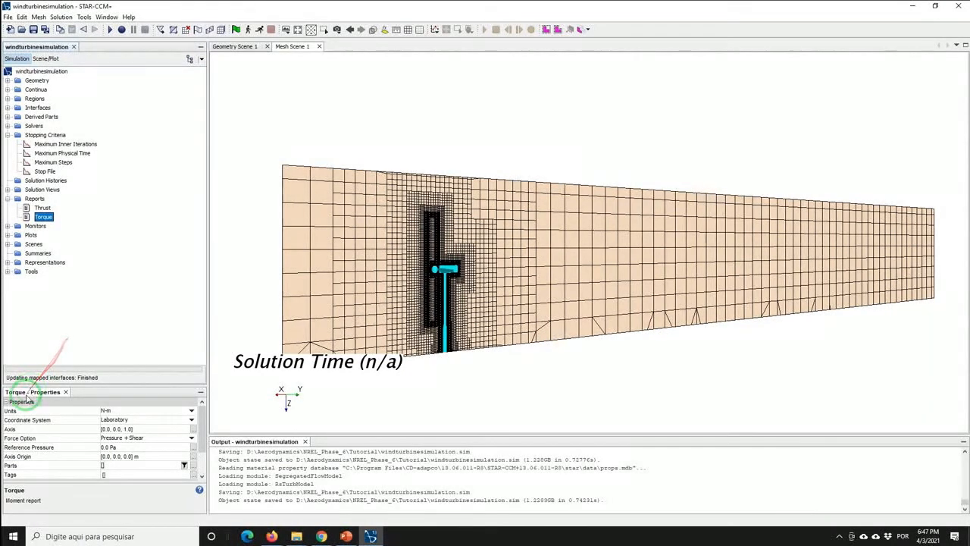
Set the Torque report's axis to [0.0, -1.0, 0.0] and enable Smooth Values.
{"action": "left_click", "coordinate": [124, 429]}
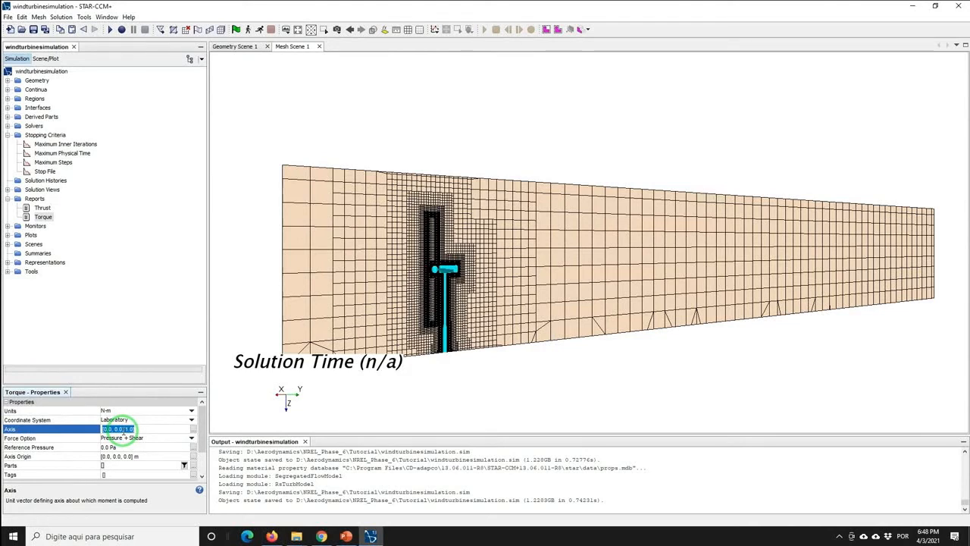
{"action": "type", "text": "0,-1,0"}
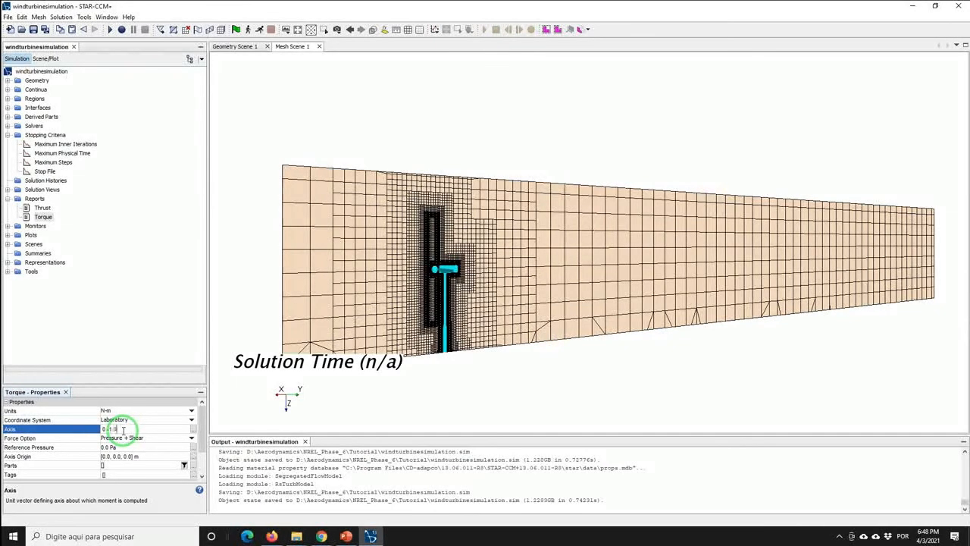
{"action": "key", "text": "Return"}
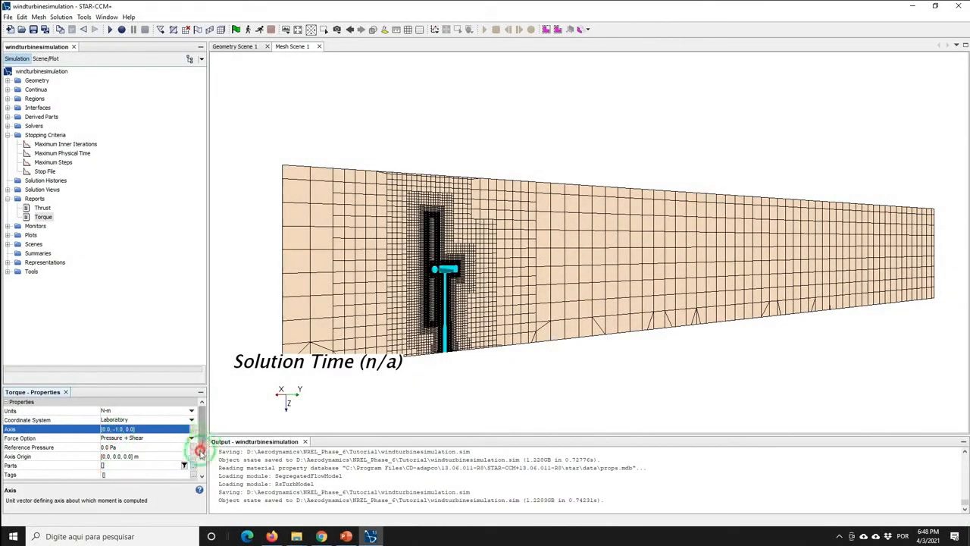
{"action": "scroll", "coordinate": [199, 436], "scroll_direction": "down", "scroll_amount": 2}
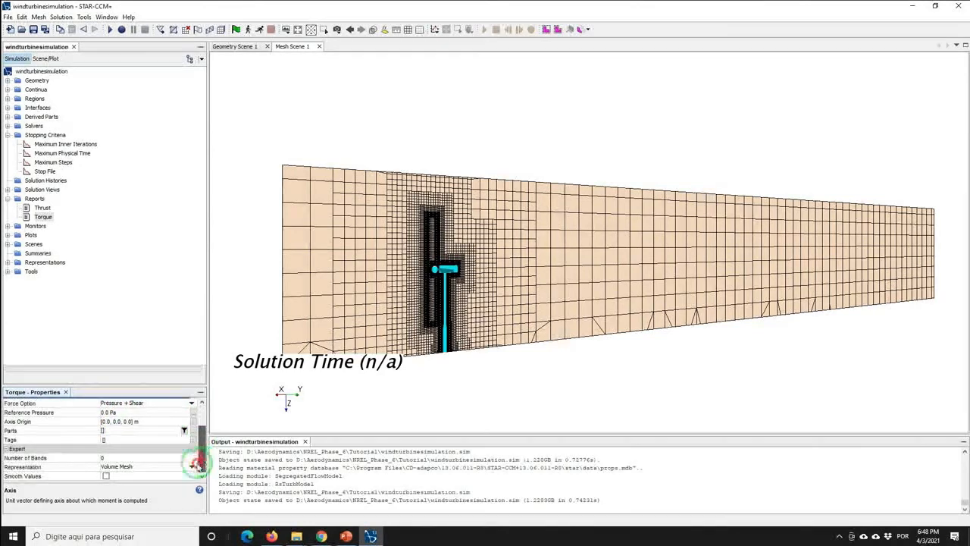
{"action": "left_click", "coordinate": [106, 476]}
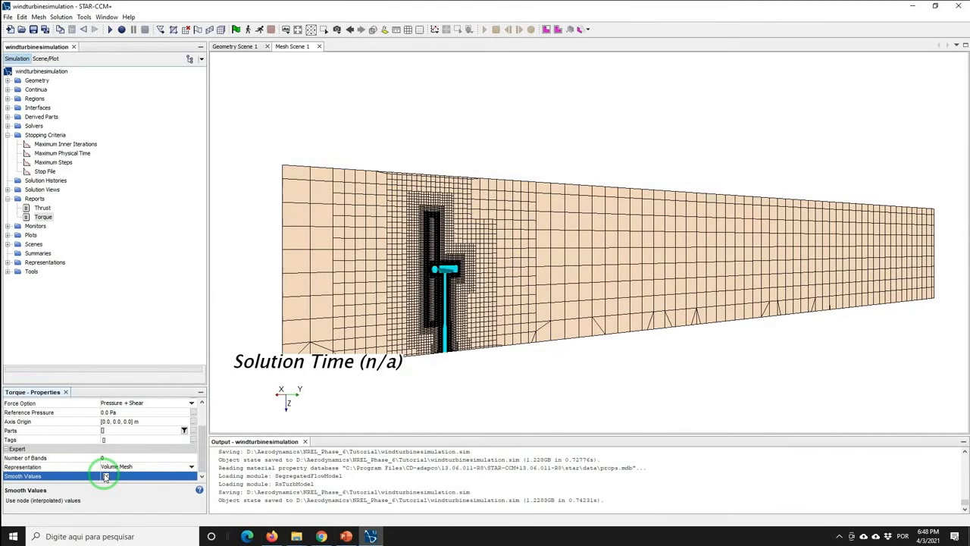
Assign the Left_Blade and Right_Blade boundaries of VirtualRotatingSubdomain as the Torque report's parts.
{"action": "left_click", "coordinate": [106, 430]}
{"action": "left_click", "coordinate": [129, 93]}
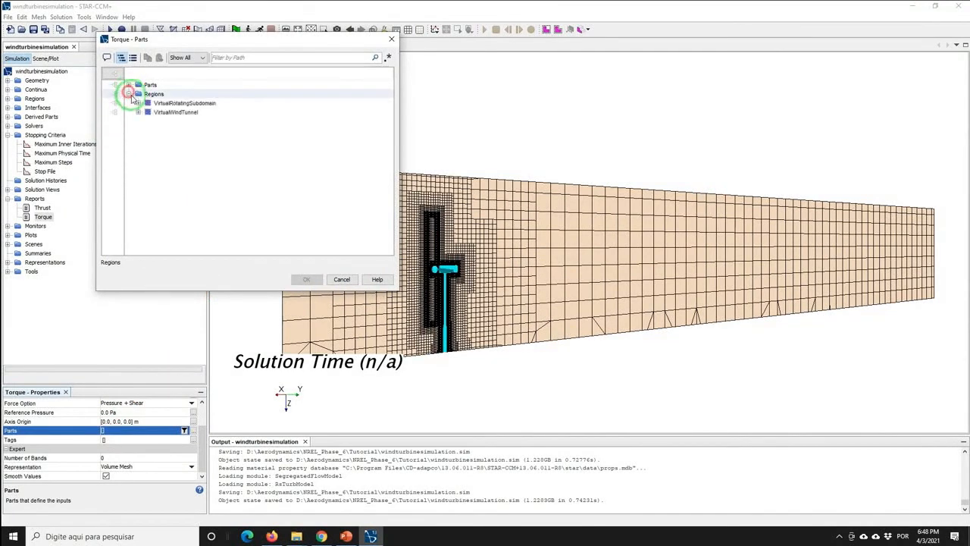
{"action": "left_click", "coordinate": [139, 102]}
{"action": "left_click", "coordinate": [148, 111]}
{"action": "left_click", "coordinate": [182, 130]}
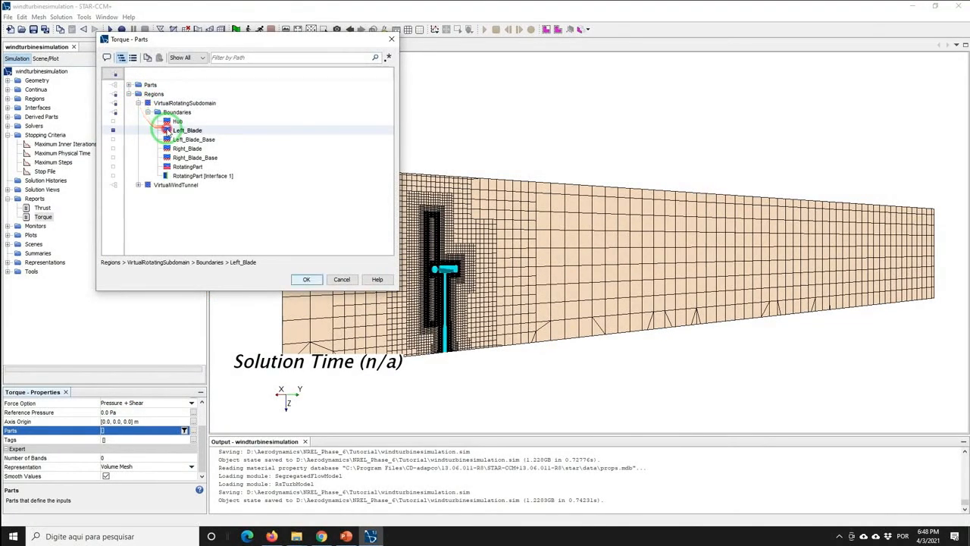
{"action": "left_click", "coordinate": [181, 139]}
{"action": "left_click", "coordinate": [174, 148]}
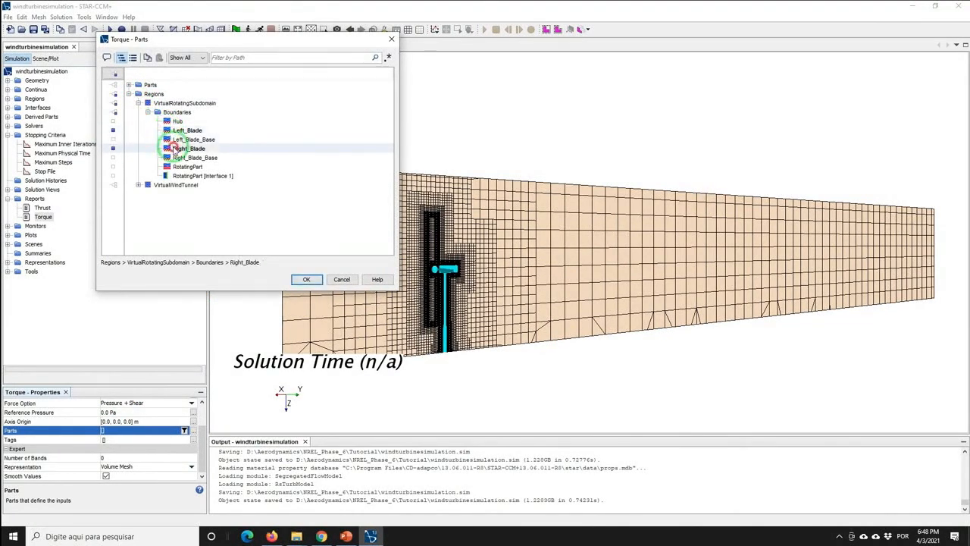
{"action": "left_click", "coordinate": [303, 278]}
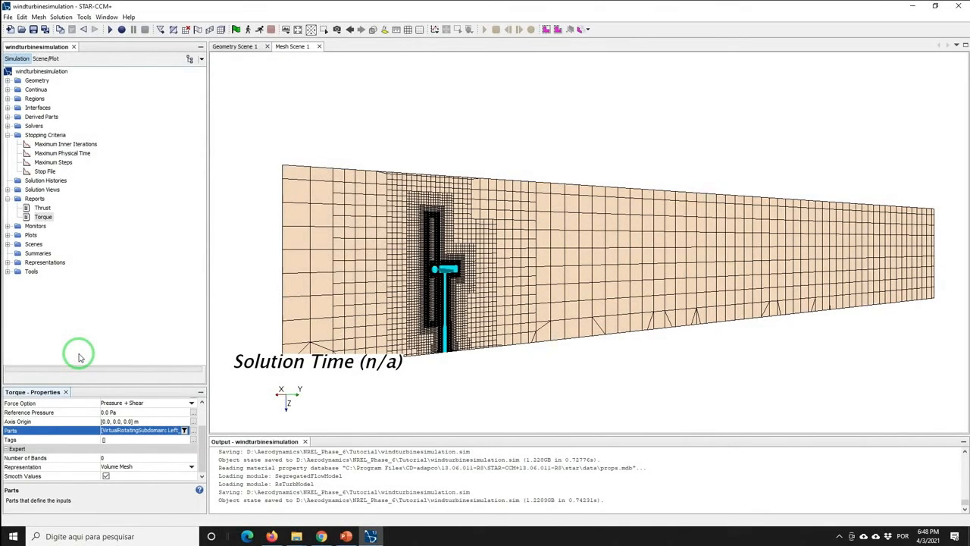
Create monitors and multiple plots, one per report, from the Thrust and Torque reports together.
{"action": "left_click", "coordinate": [41, 209]}
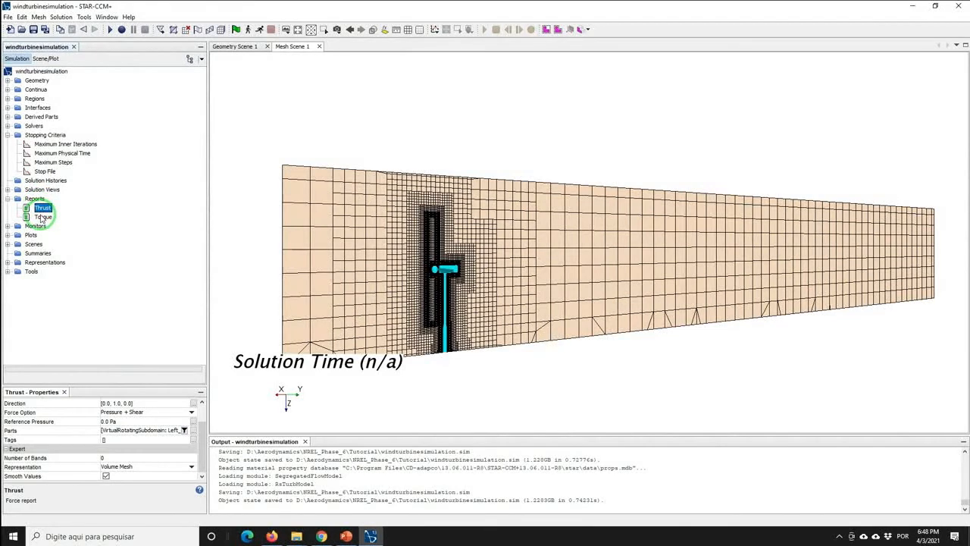
{"action": "left_click", "coordinate": [42, 217], "text": "ctrl"}
{"action": "right_click", "coordinate": [41, 218]}
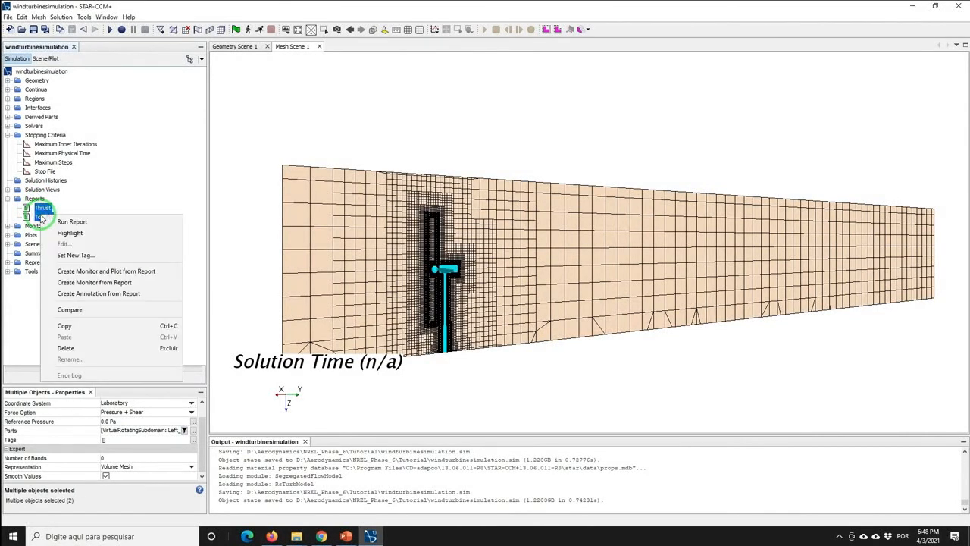
{"action": "left_click", "coordinate": [129, 271]}
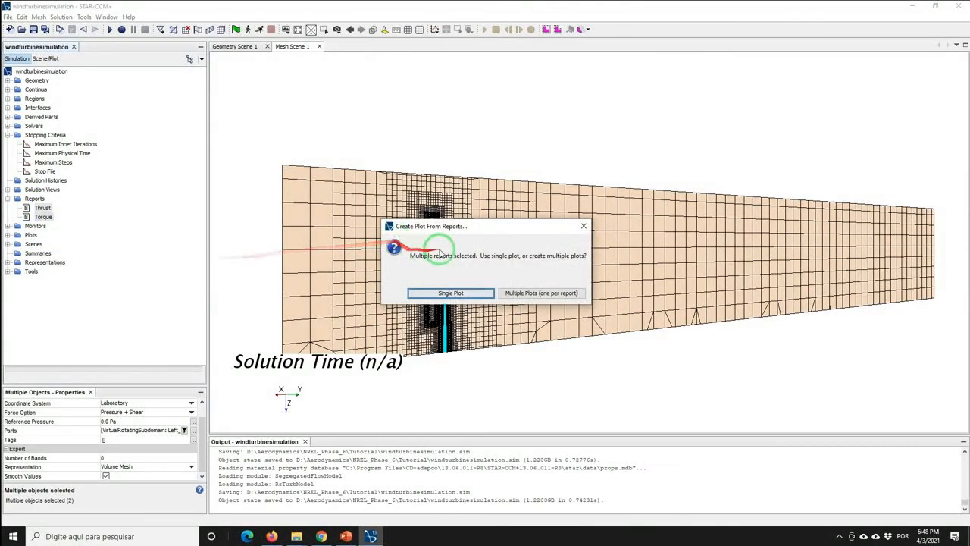
{"action": "left_click", "coordinate": [543, 293]}
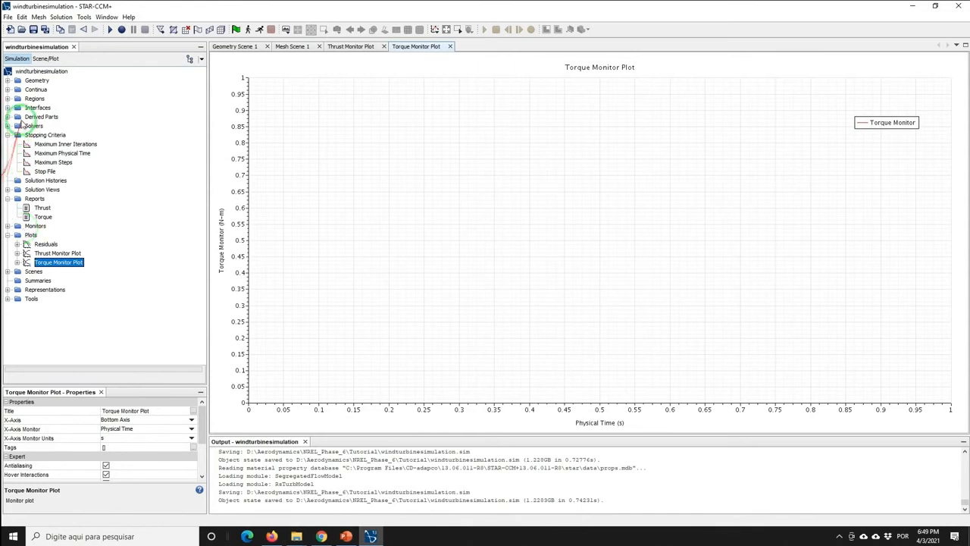
Create a new isosurface derived part and assign all regions, VirtualRotatingSubdomain and VirtualWindTunnel, as its input parts.
{"action": "left_click", "coordinate": [8, 117]}
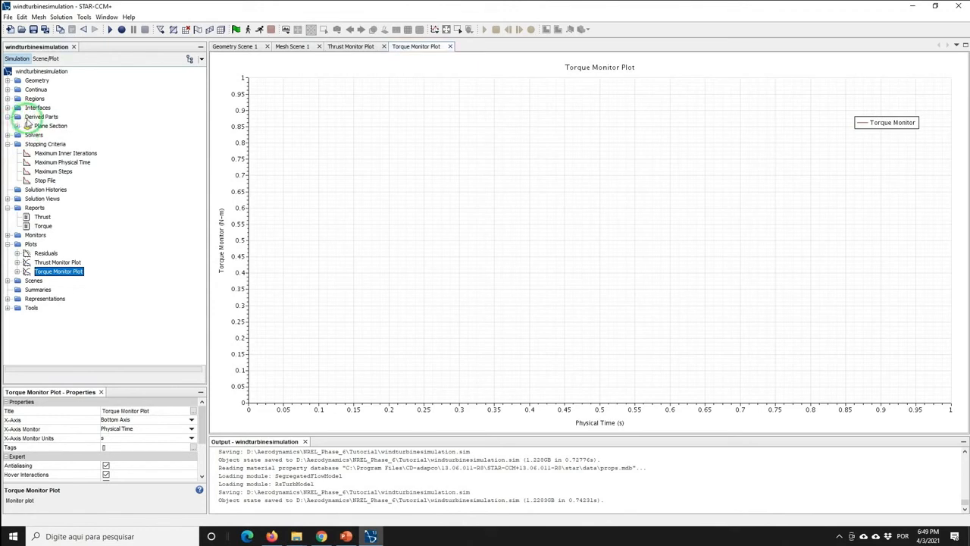
{"action": "right_click", "coordinate": [39, 116]}
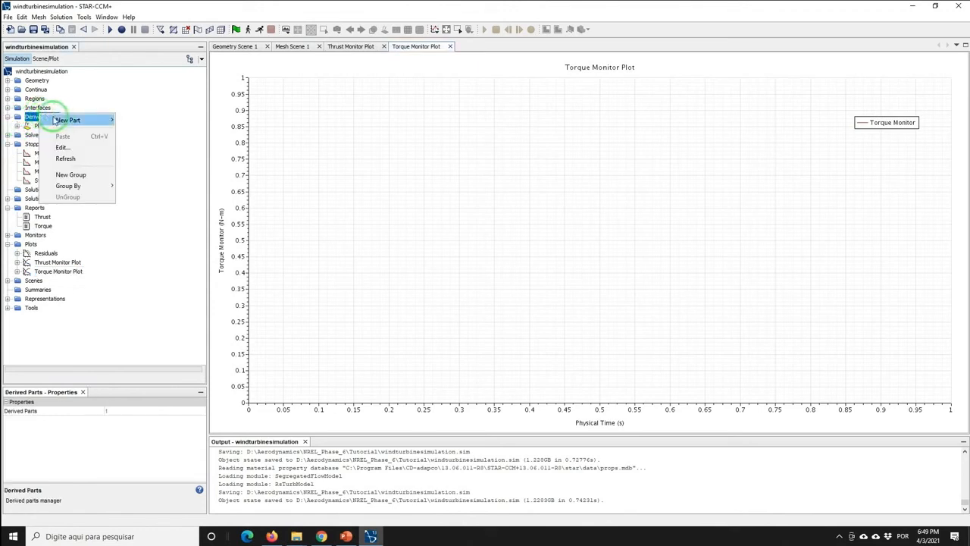
{"action": "mouse_move", "coordinate": [69, 120]}
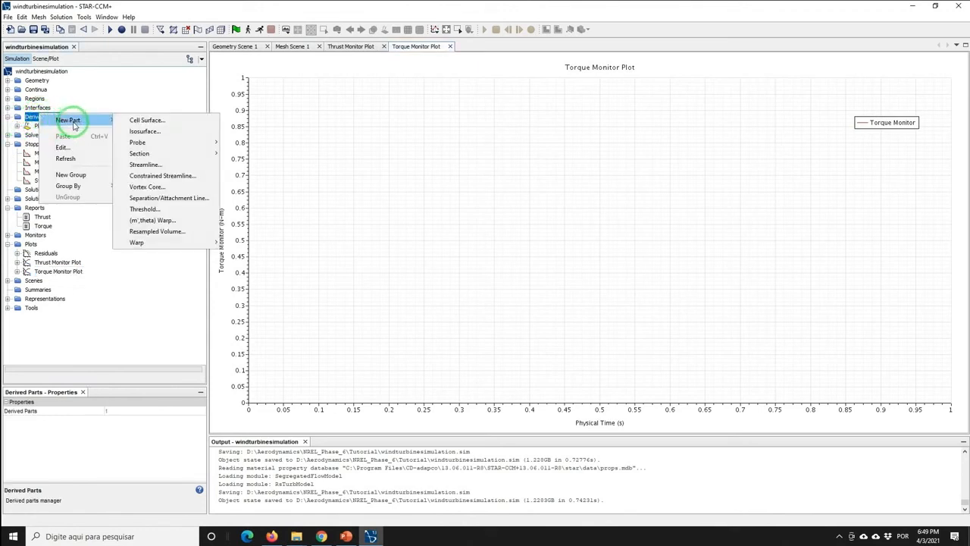
{"action": "left_click", "coordinate": [158, 134]}
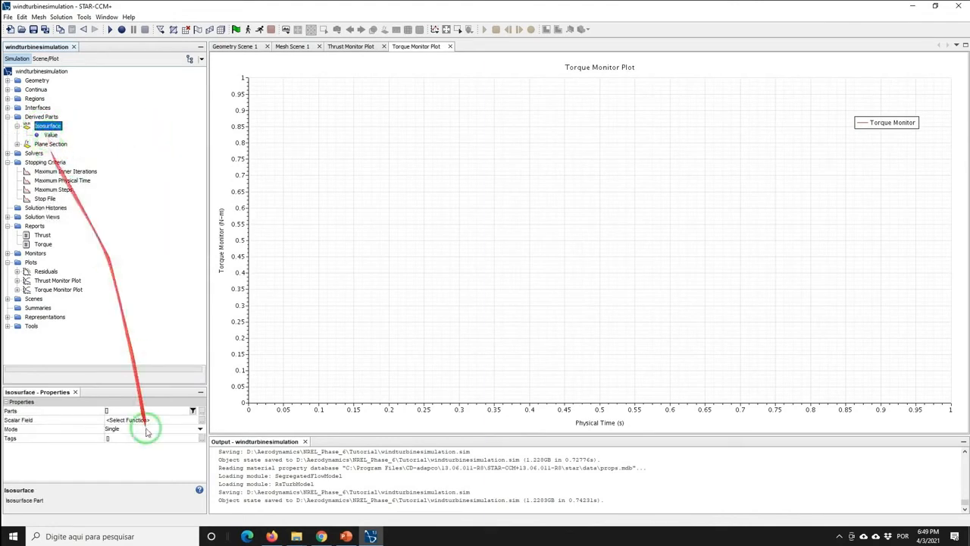
{"action": "left_click", "coordinate": [125, 410]}
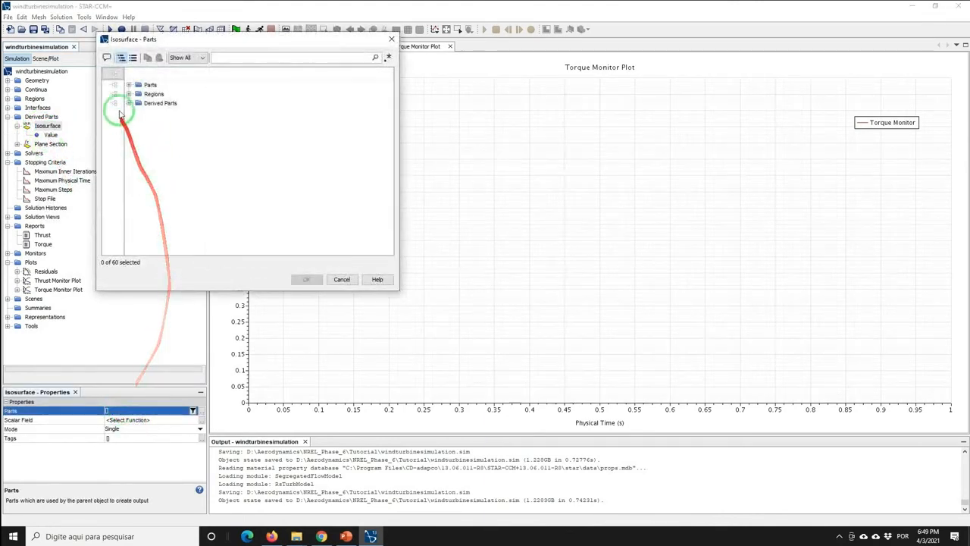
{"action": "left_click", "coordinate": [141, 93]}
{"action": "left_click", "coordinate": [129, 94]}
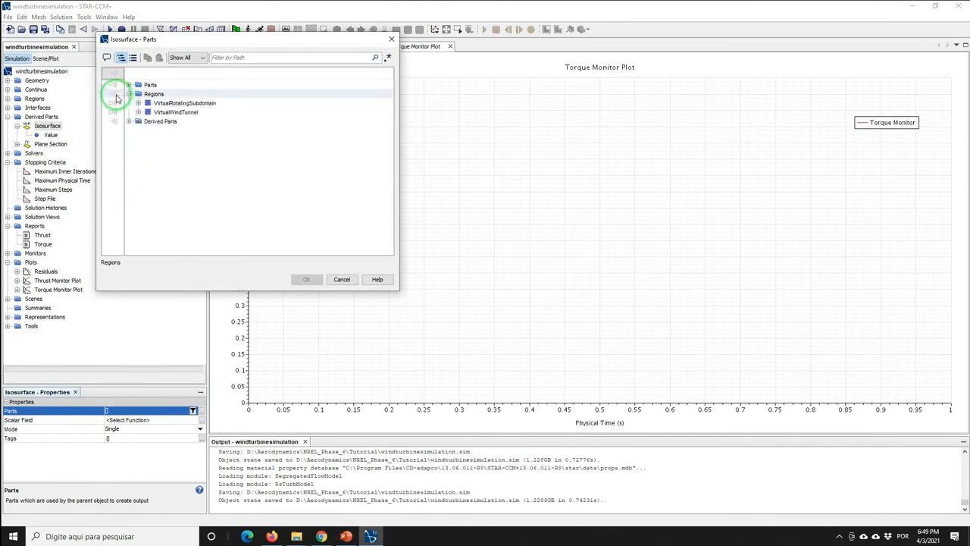
{"action": "left_click", "coordinate": [114, 94]}
{"action": "left_click", "coordinate": [305, 279]}
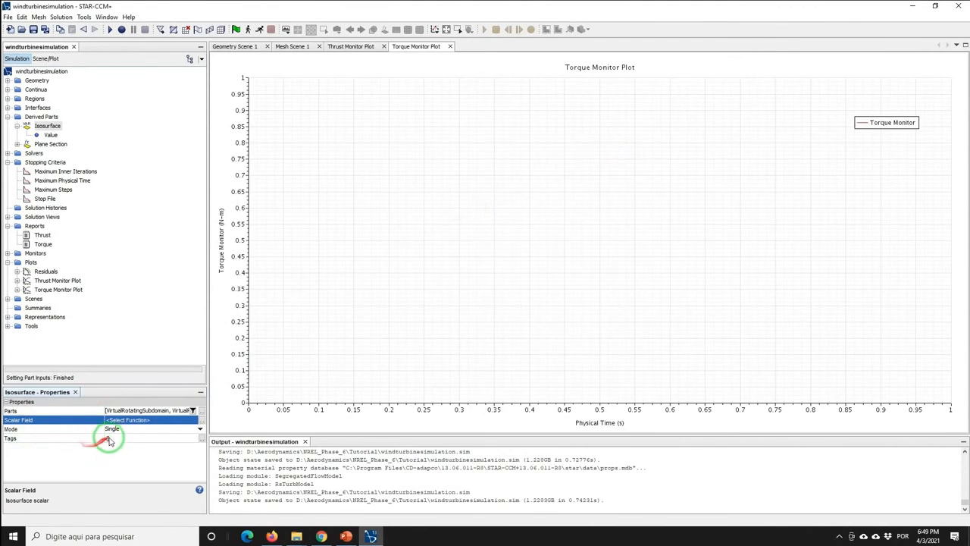
Set the isosurface's scalar field to Q-Criterion.
{"action": "left_click", "coordinate": [134, 425]}
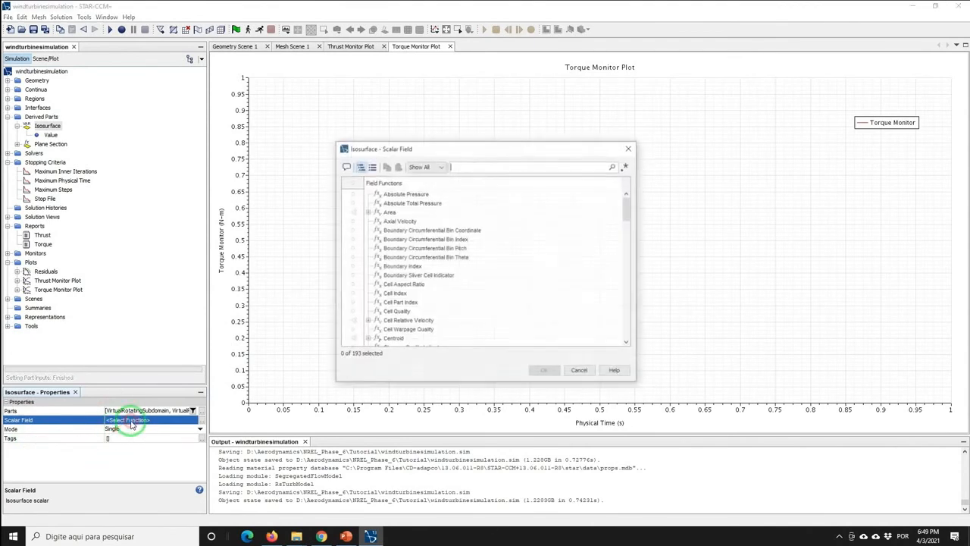
{"action": "left_click", "coordinate": [478, 164]}
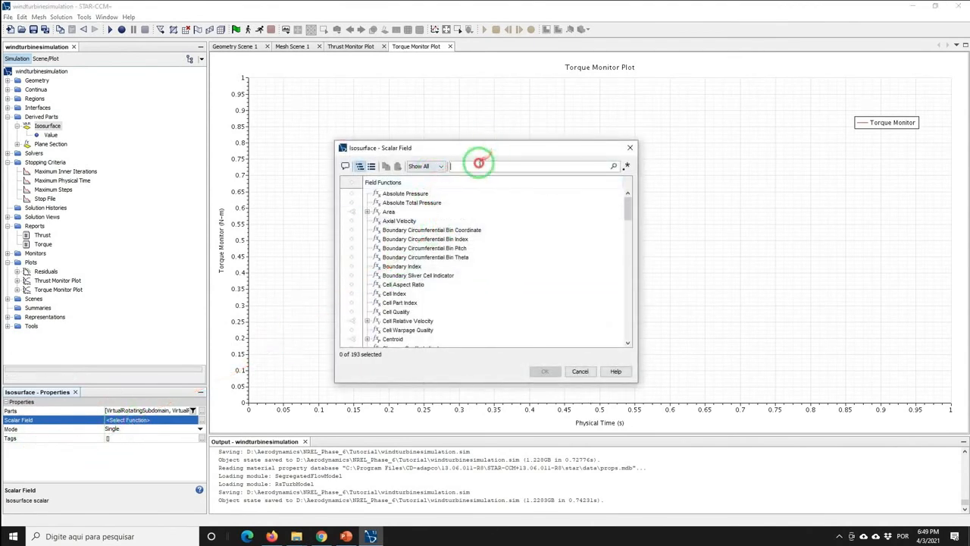
{"action": "type", "text": "q"}
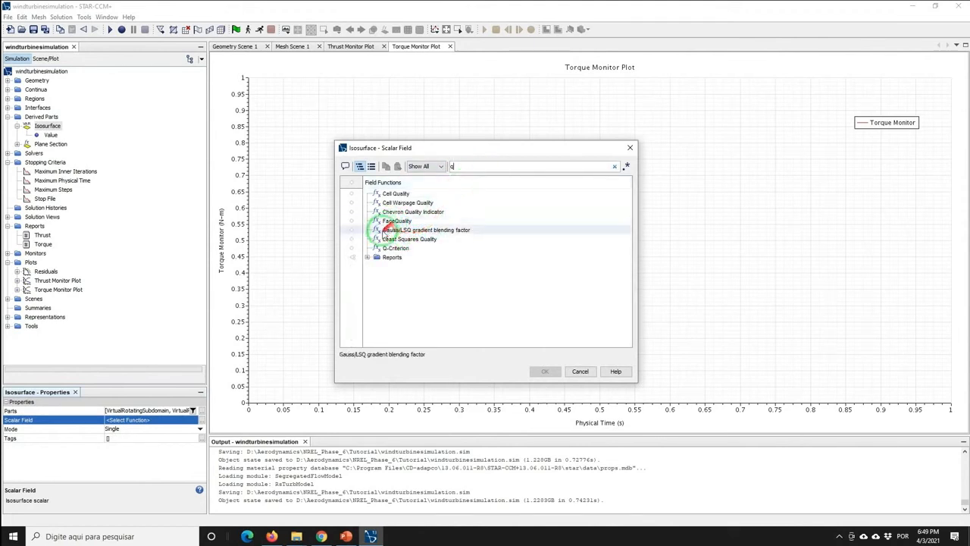
{"action": "left_click", "coordinate": [377, 248]}
{"action": "left_click", "coordinate": [544, 370]}
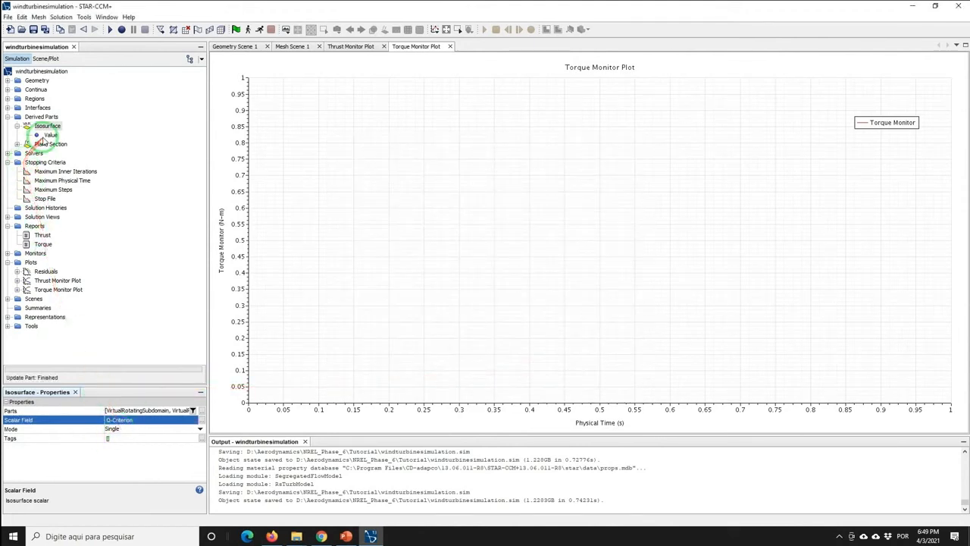
Set the isosurface's isovalue to 5.0 /s^2.
{"action": "left_click", "coordinate": [51, 135]}
{"action": "left_click", "coordinate": [126, 411]}
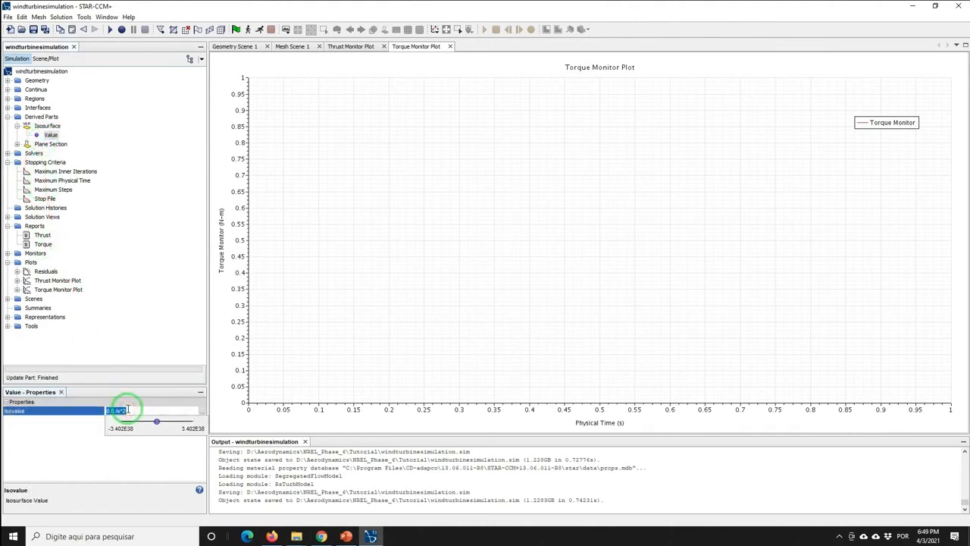
{"action": "key", "text": "Return"}
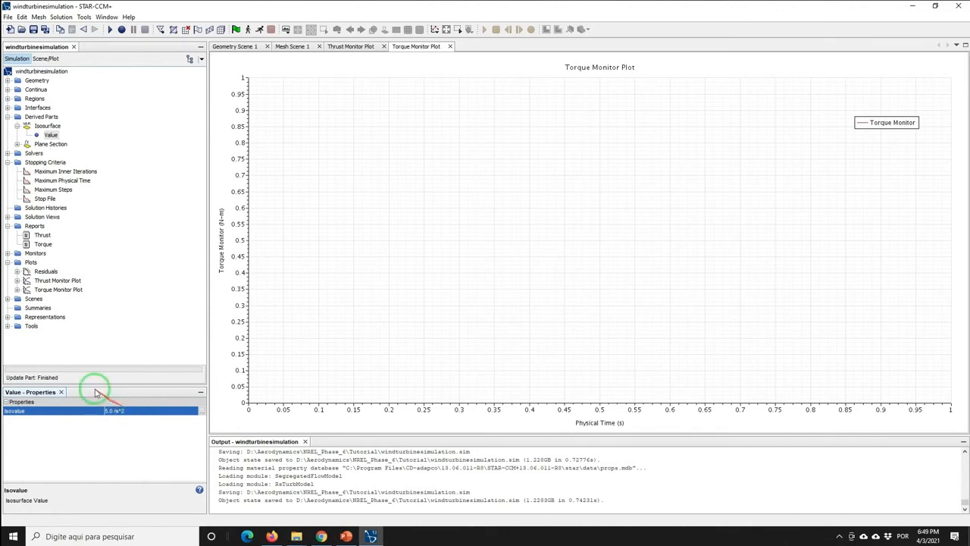
{"action": "left_click", "coordinate": [46, 127]}
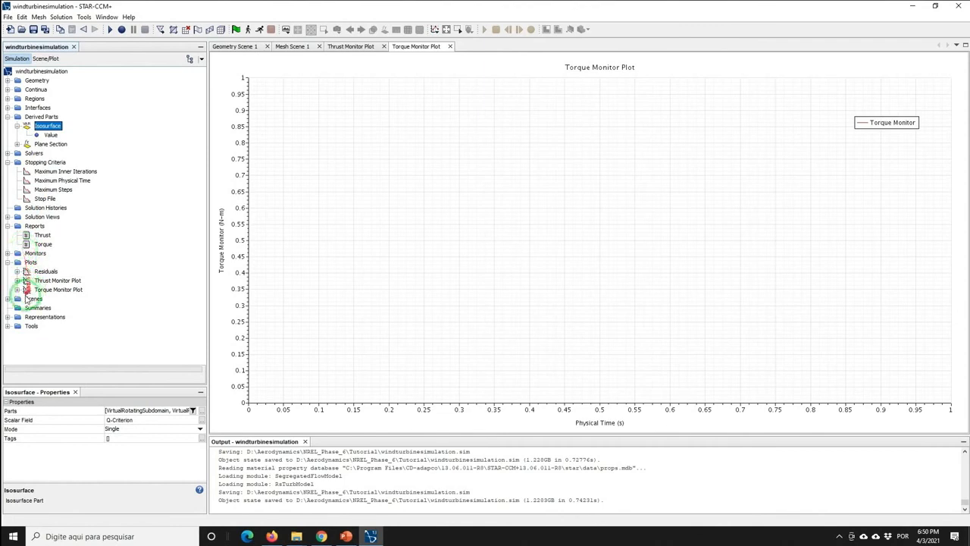
Create a new scalar scene.
{"action": "double_click", "coordinate": [34, 299]}
{"action": "right_click", "coordinate": [32, 301]}
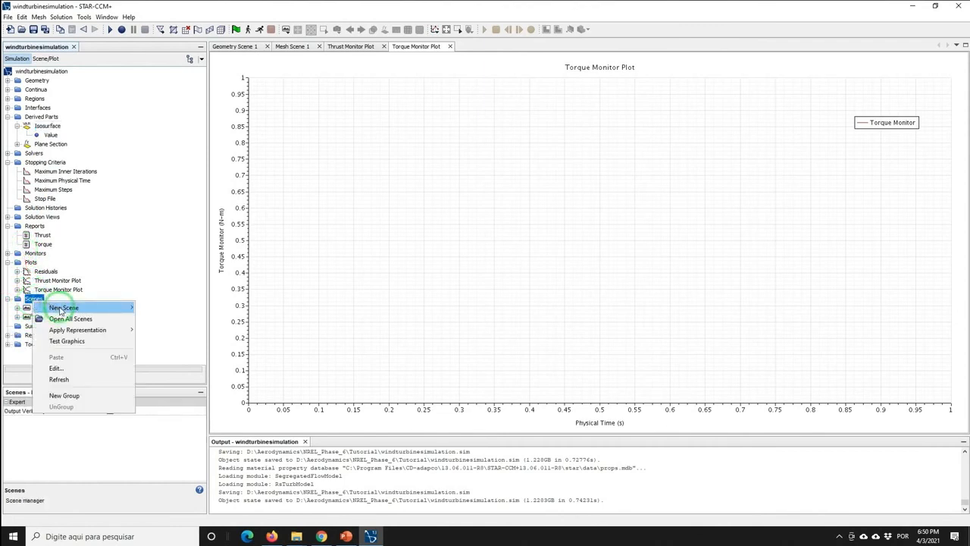
{"action": "mouse_move", "coordinate": [61, 308]}
{"action": "left_click", "coordinate": [157, 330]}
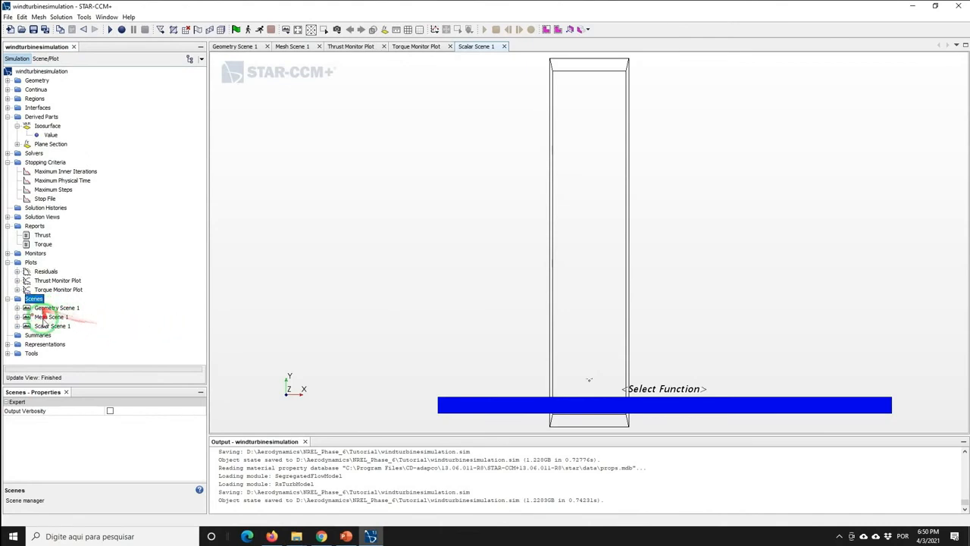
Disable Outline and enable Surface for the Outline 1 displayer of the scalar scene.
{"action": "left_click", "coordinate": [18, 326]}
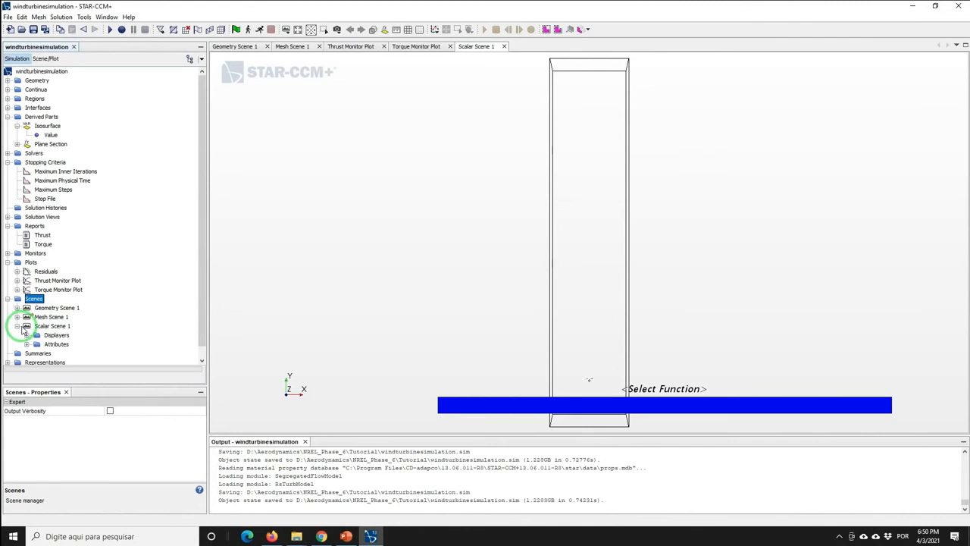
{"action": "left_click", "coordinate": [48, 337]}
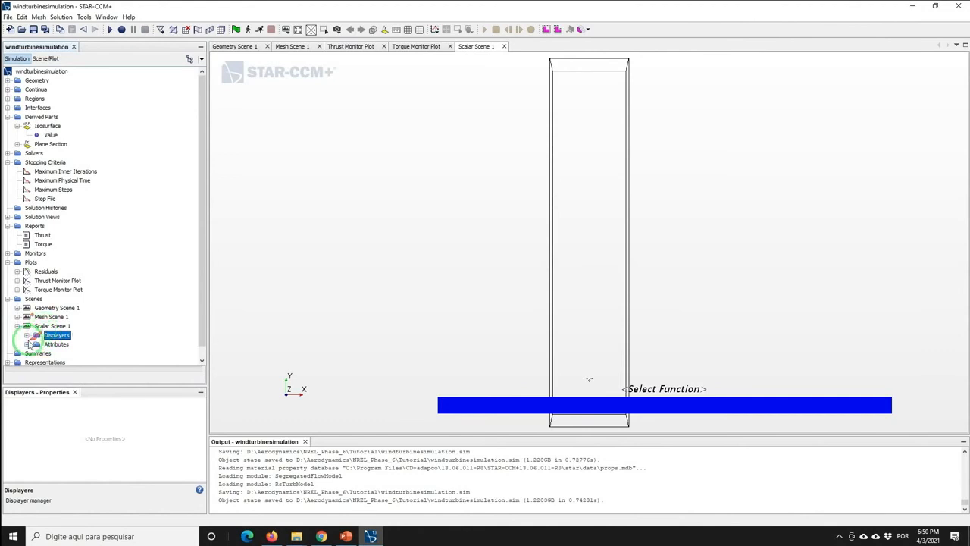
{"action": "left_click", "coordinate": [26, 338]}
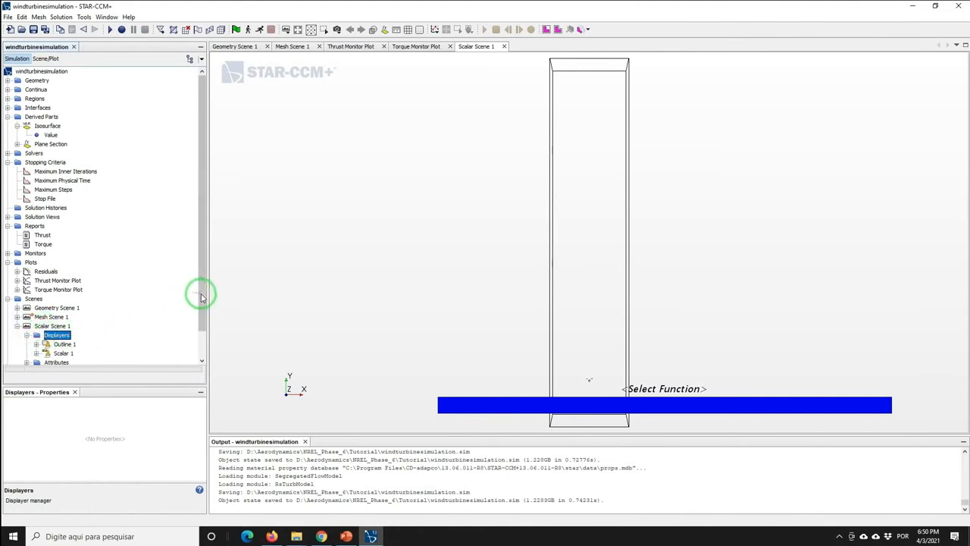
{"action": "left_click_drag", "start_coordinate": [200, 293], "coordinate": [202, 324]}
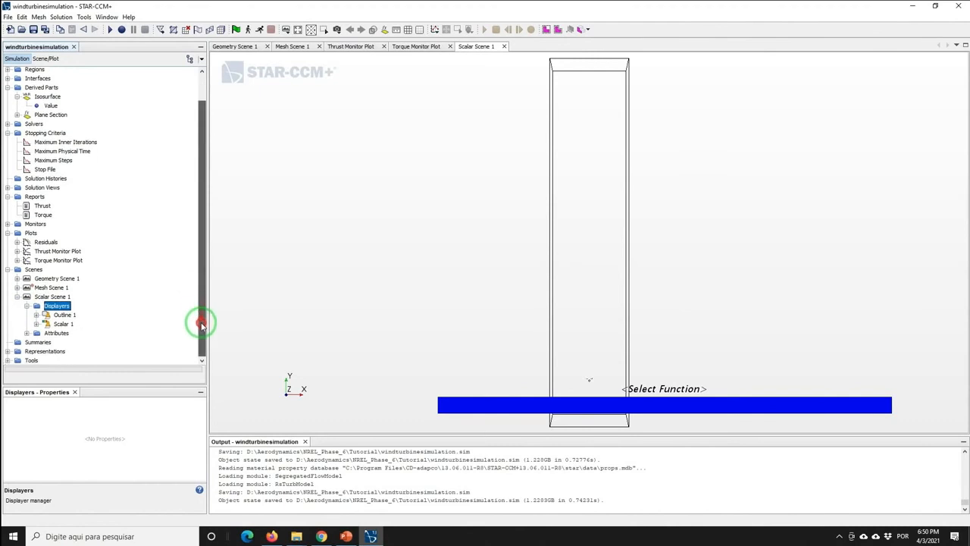
{"action": "left_click", "coordinate": [62, 315]}
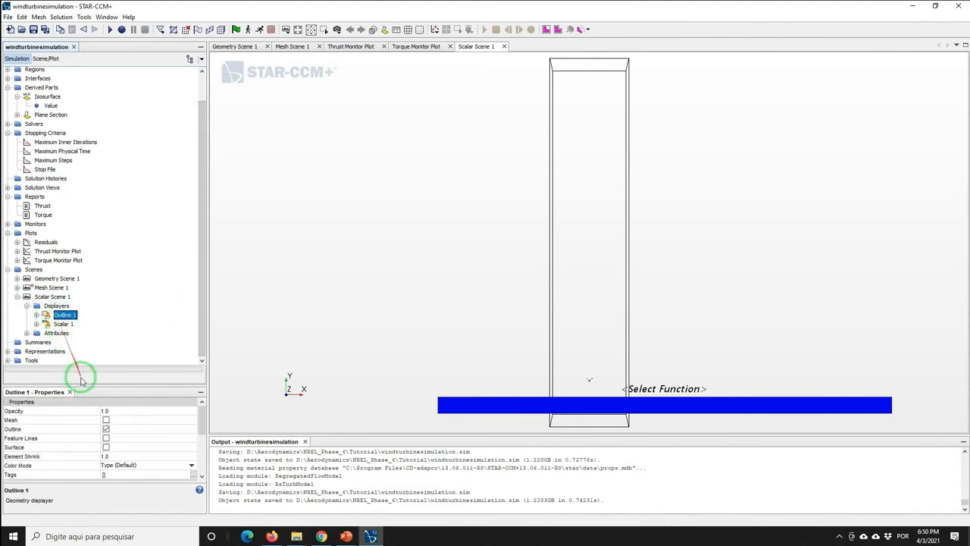
{"action": "left_click", "coordinate": [106, 430]}
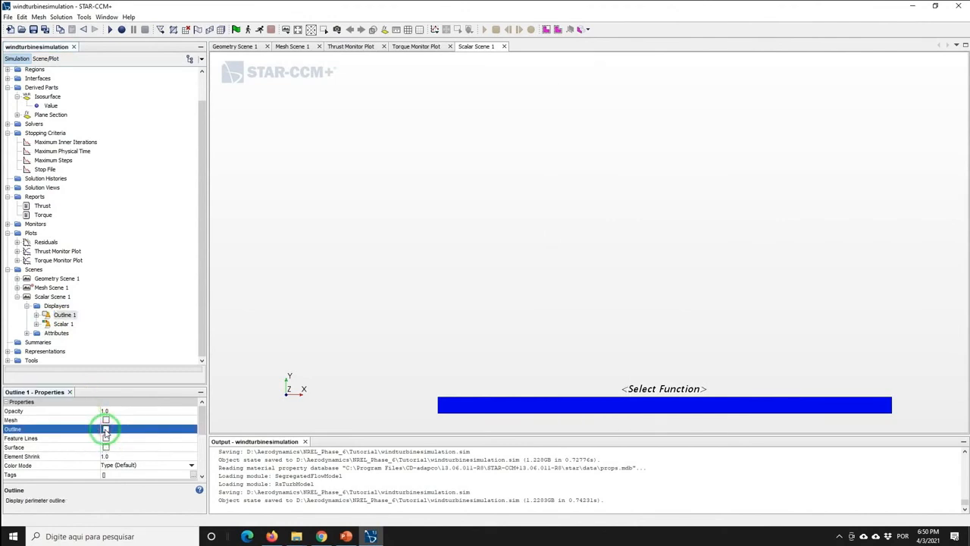
{"action": "left_click", "coordinate": [107, 448]}
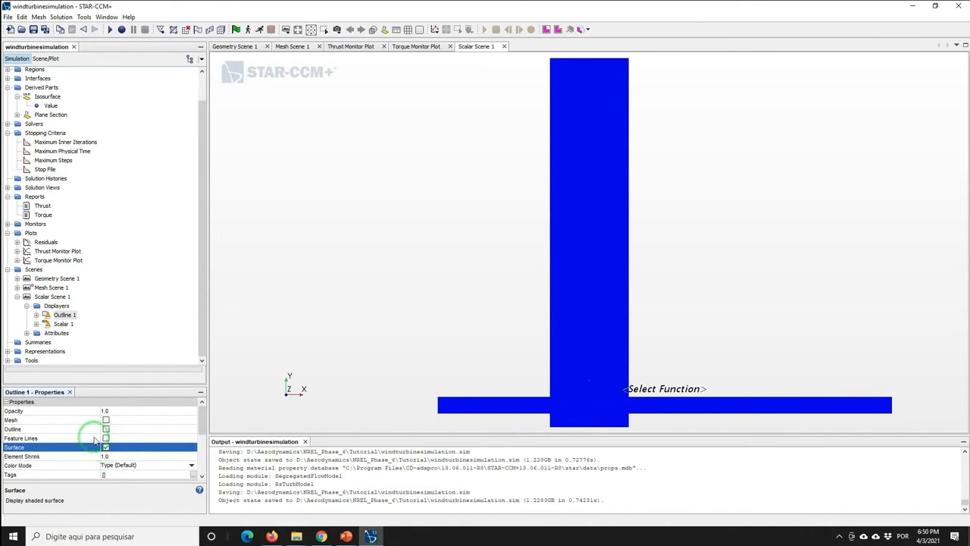
Open the part selection of the Outline 1 displayer in the scalar scene and clear all selected parts.
{"action": "left_click", "coordinate": [36, 315]}
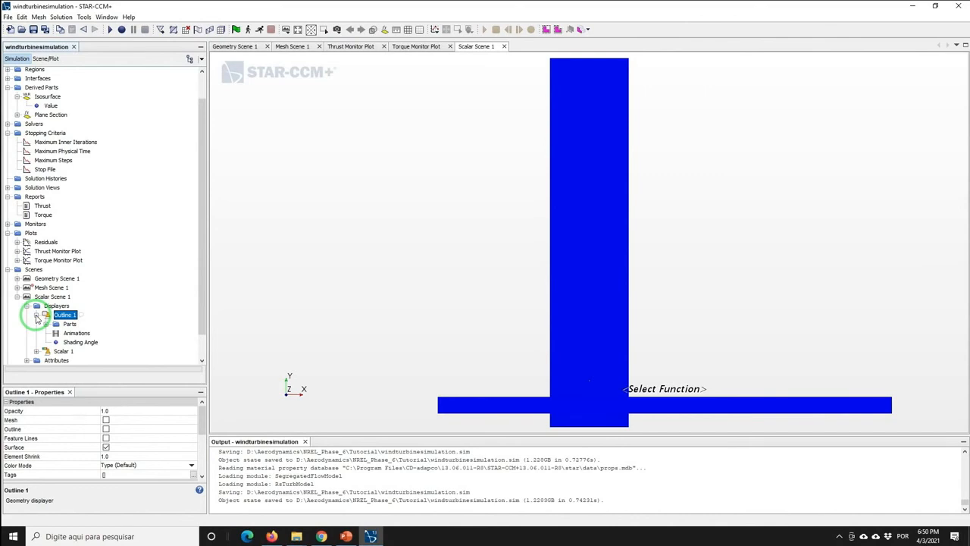
{"action": "left_click", "coordinate": [68, 324]}
{"action": "left_click", "coordinate": [127, 409]}
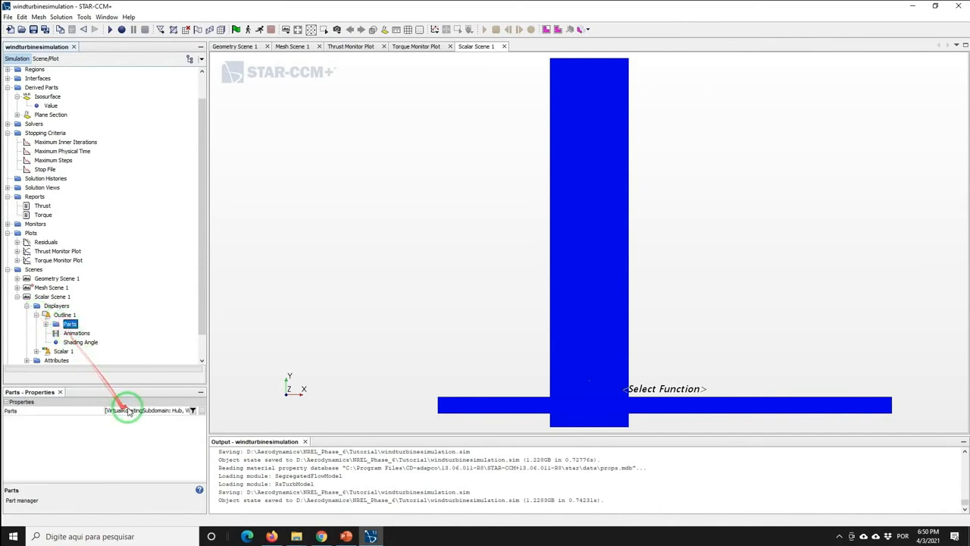
{"action": "left_click", "coordinate": [129, 93]}
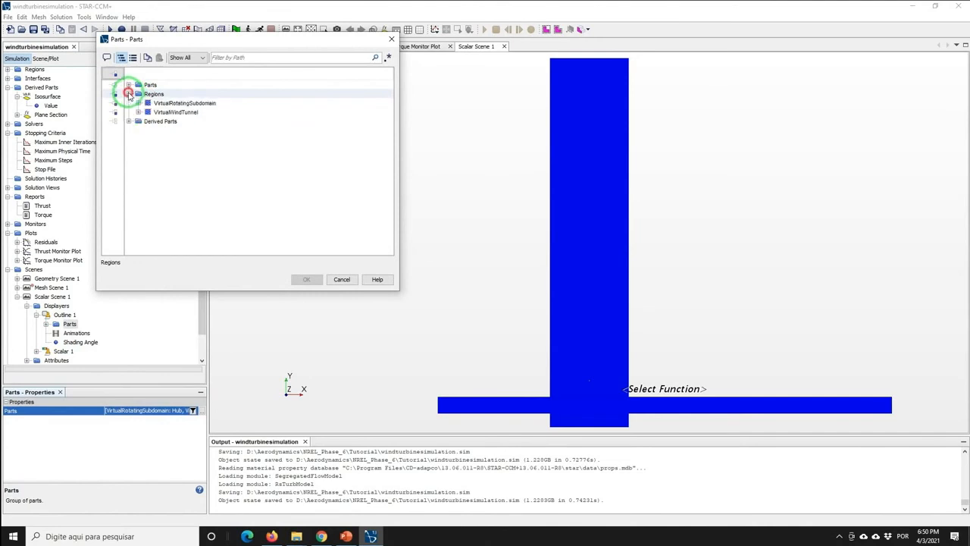
{"action": "left_click", "coordinate": [113, 75]}
{"action": "left_click", "coordinate": [135, 113]}
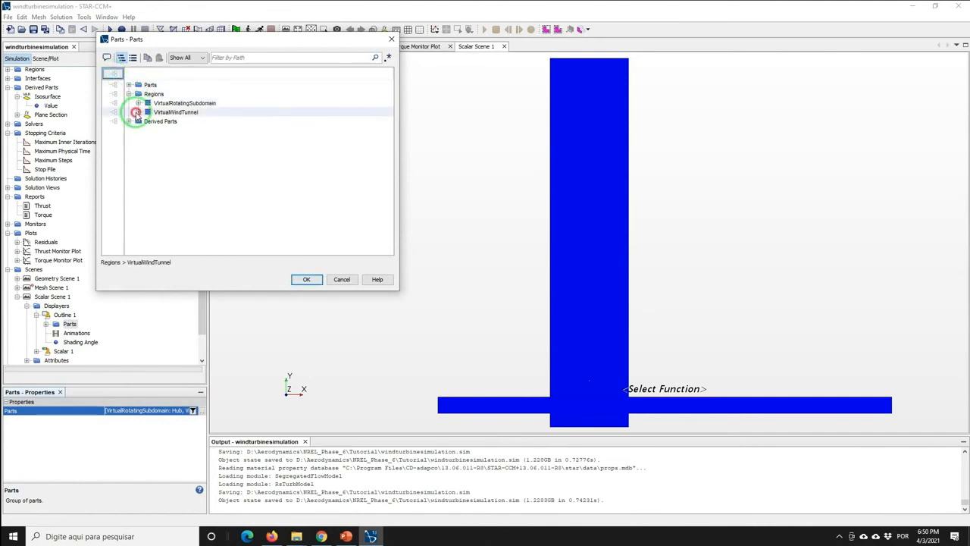
{"action": "left_click", "coordinate": [114, 75]}
{"action": "left_click", "coordinate": [112, 75]}
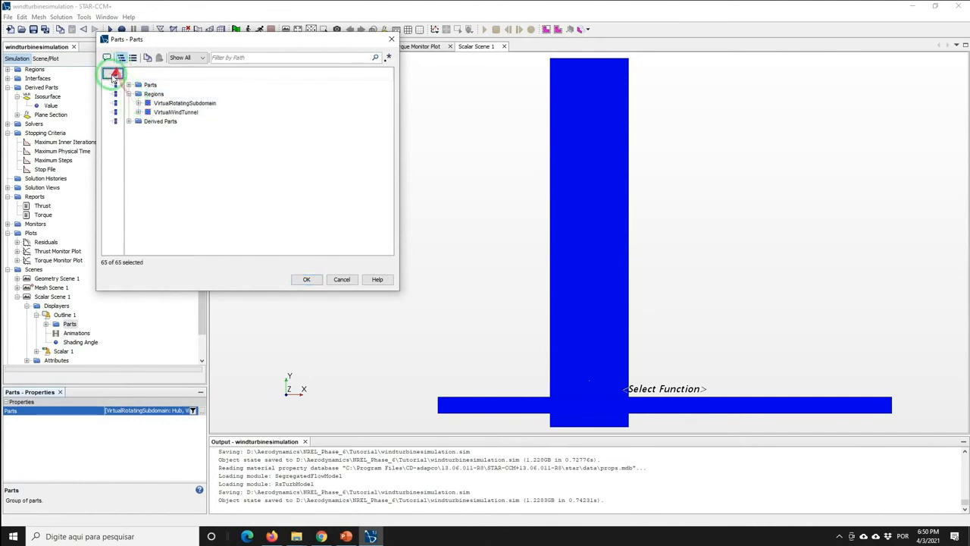
Select the VirtualRotatingSubdomain boundaries Hub, Left_Blade, Left_Blade_Base, Right_Blade and Right_Blade_Base as parts of the Outline 1 displayer.
{"action": "left_click", "coordinate": [138, 112]}
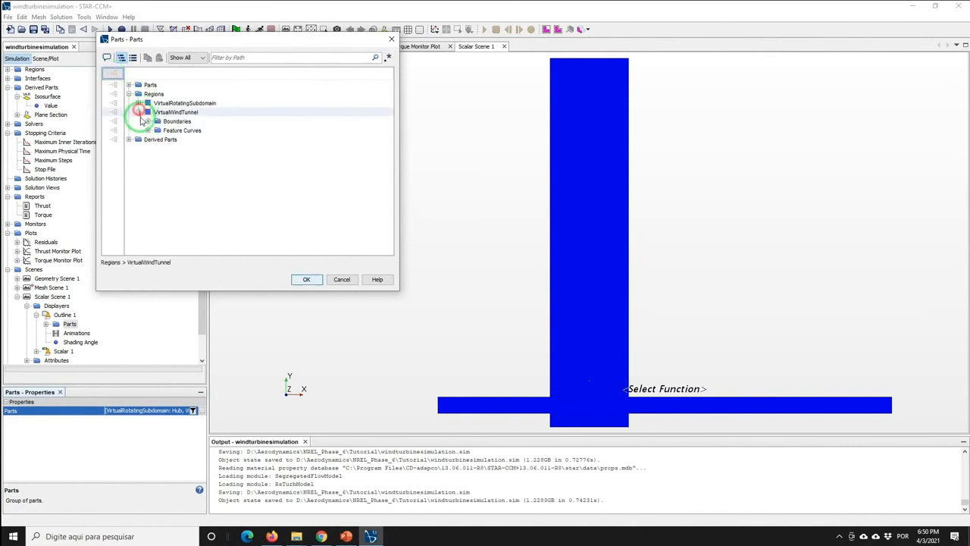
{"action": "left_click", "coordinate": [150, 130]}
{"action": "left_click", "coordinate": [148, 121]}
{"action": "left_click", "coordinate": [138, 103]}
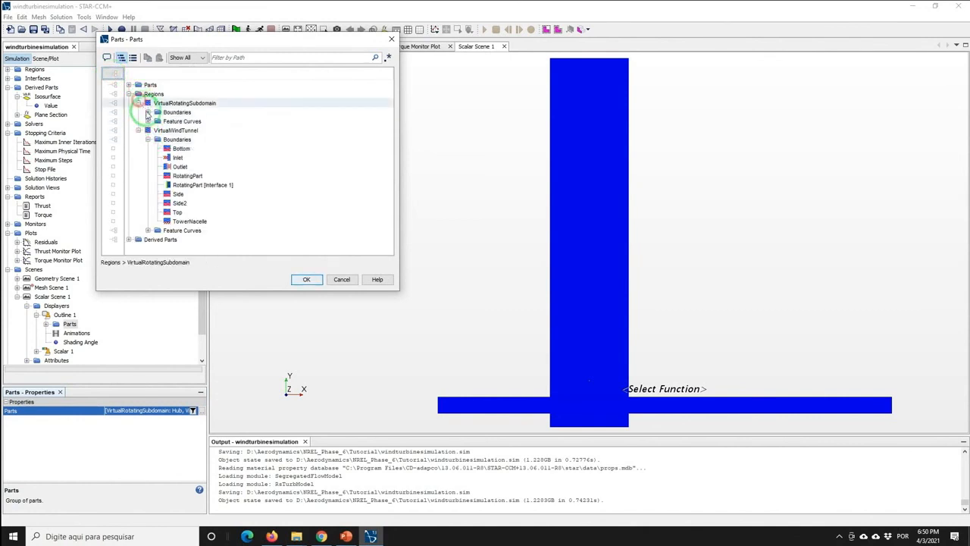
{"action": "left_click", "coordinate": [148, 112]}
{"action": "left_click", "coordinate": [178, 122]}
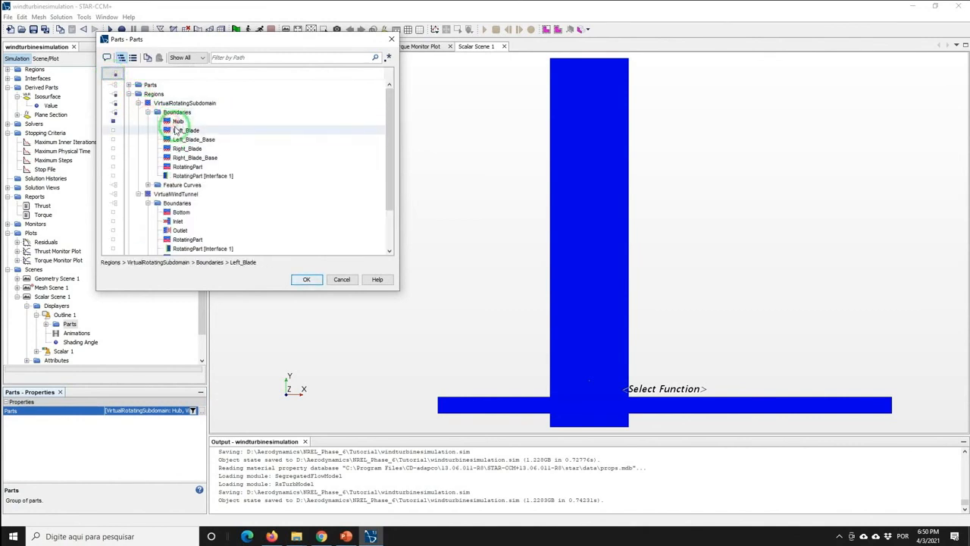
{"action": "left_click", "coordinate": [187, 130], "text": "ctrl"}
{"action": "left_click", "coordinate": [190, 139], "text": "ctrl"}
{"action": "left_click", "coordinate": [187, 149], "text": "ctrl"}
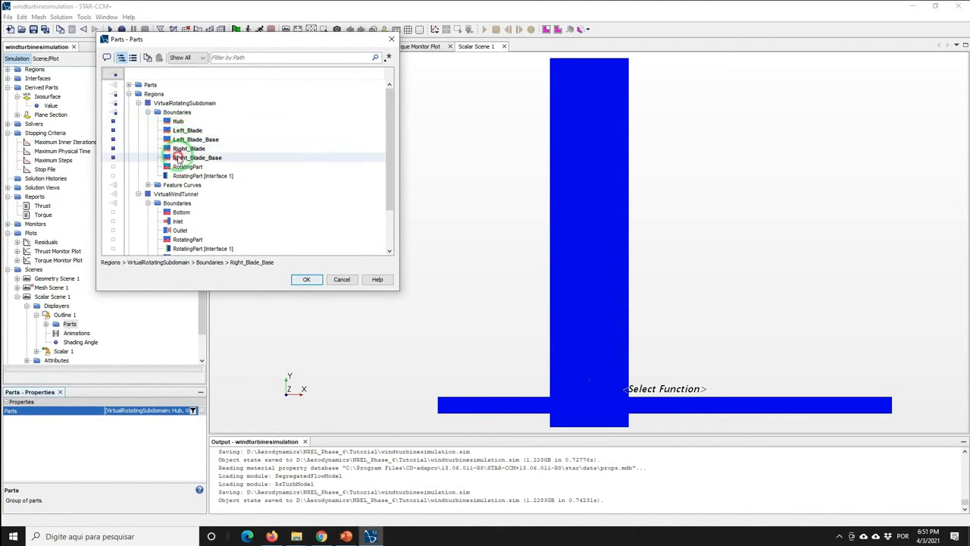
{"action": "left_click", "coordinate": [193, 158], "text": "ctrl"}
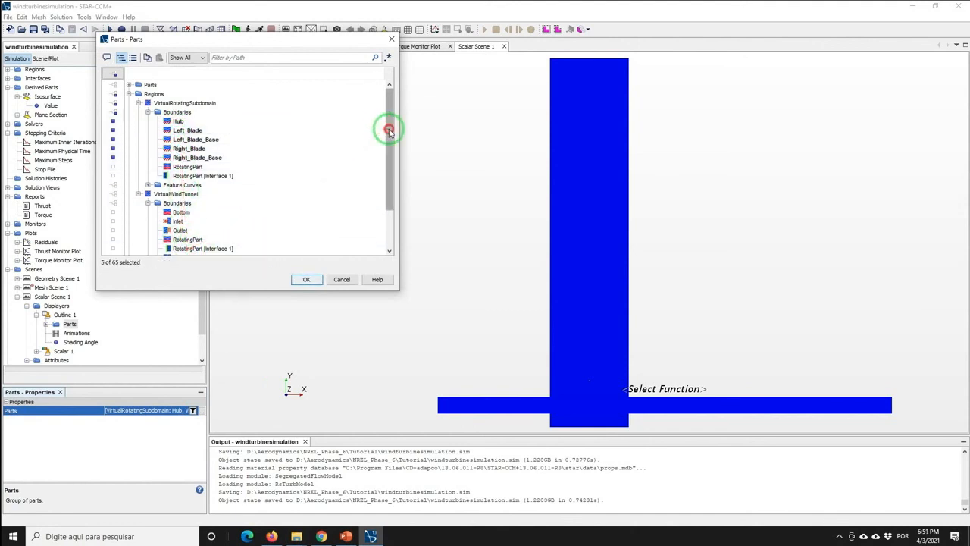
Add the VirtualWindTunnel region's TowerNacelle boundary to the selection and apply the parts to the Outline 1 displayer.
{"action": "left_click_drag", "start_coordinate": [389, 130], "coordinate": [386, 173]}
{"action": "left_click", "coordinate": [191, 232], "text": "ctrl"}
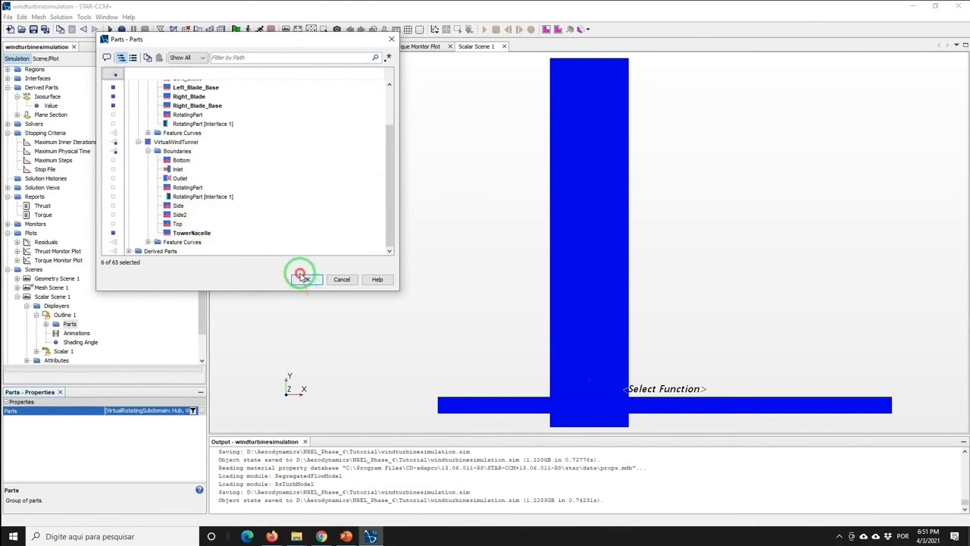
{"action": "left_click", "coordinate": [303, 279]}
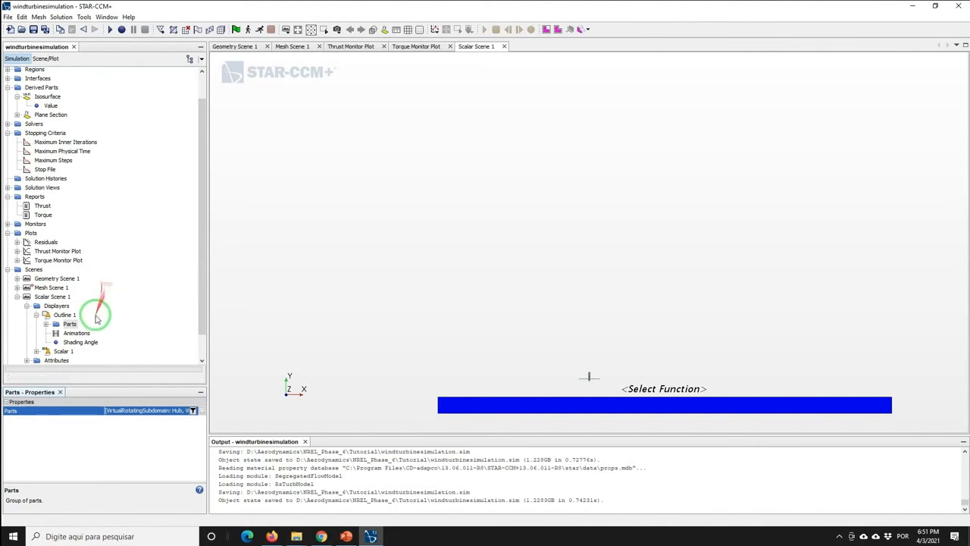
Set the Outline 1 displayer's color mode to Constant and its color to Cyan.
{"action": "left_click", "coordinate": [63, 315]}
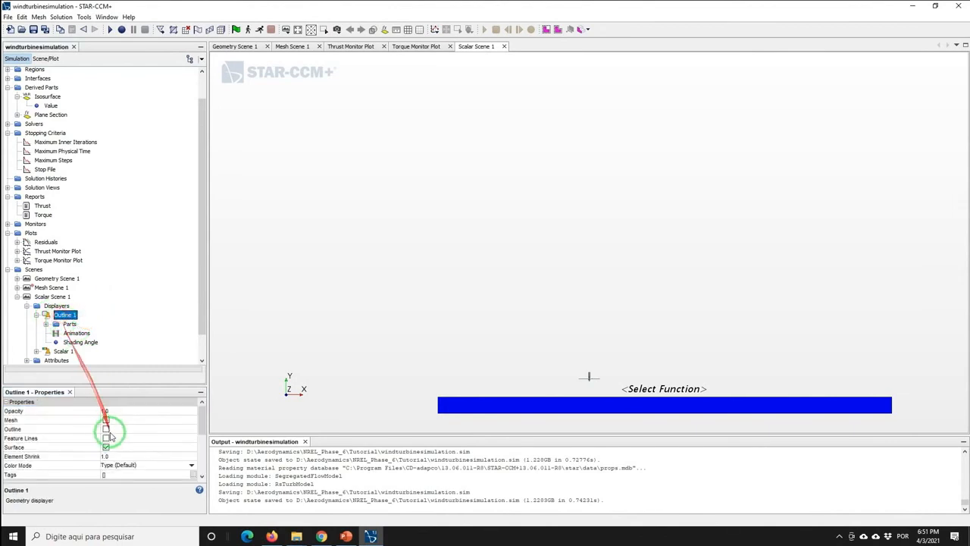
{"action": "left_click", "coordinate": [119, 465]}
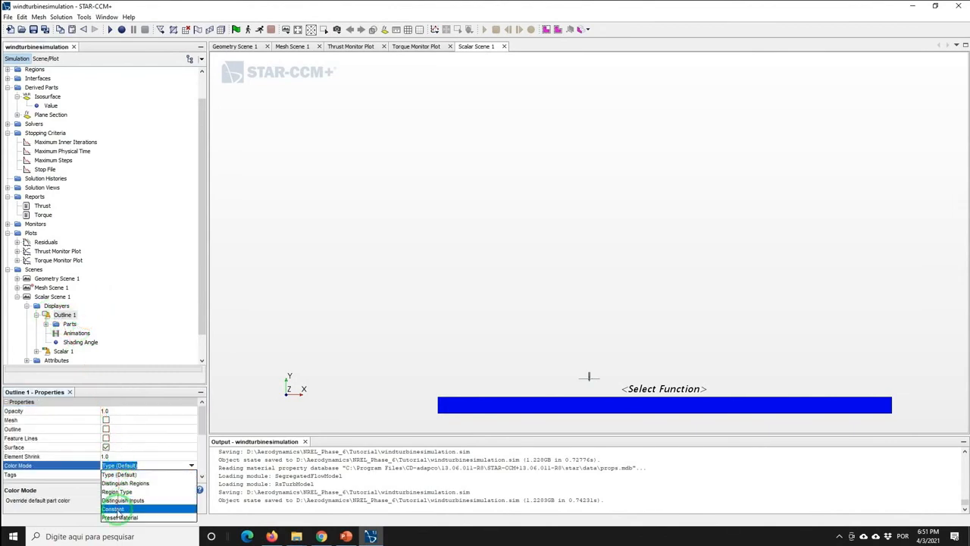
{"action": "left_click", "coordinate": [112, 509]}
{"action": "left_click", "coordinate": [69, 333]}
{"action": "left_click", "coordinate": [128, 411]}
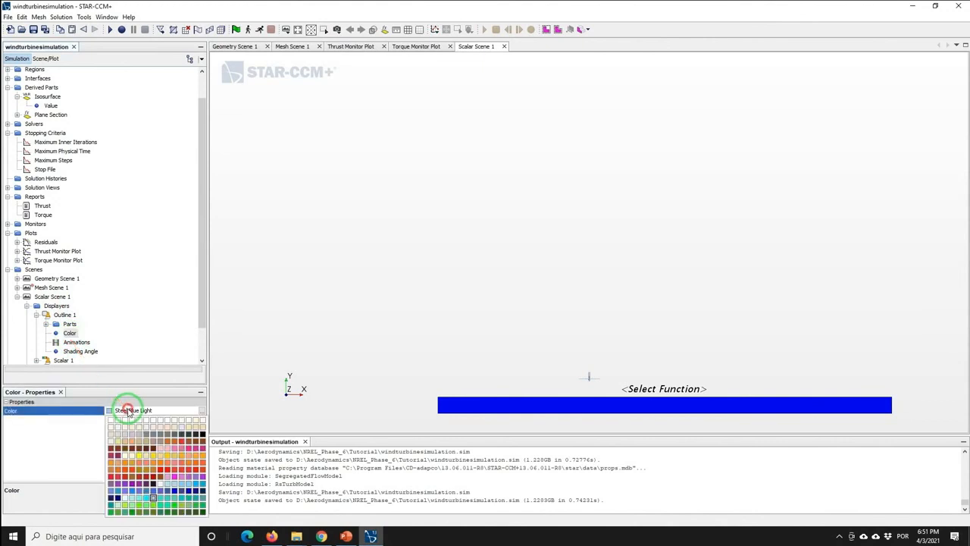
{"action": "left_click", "coordinate": [146, 502]}
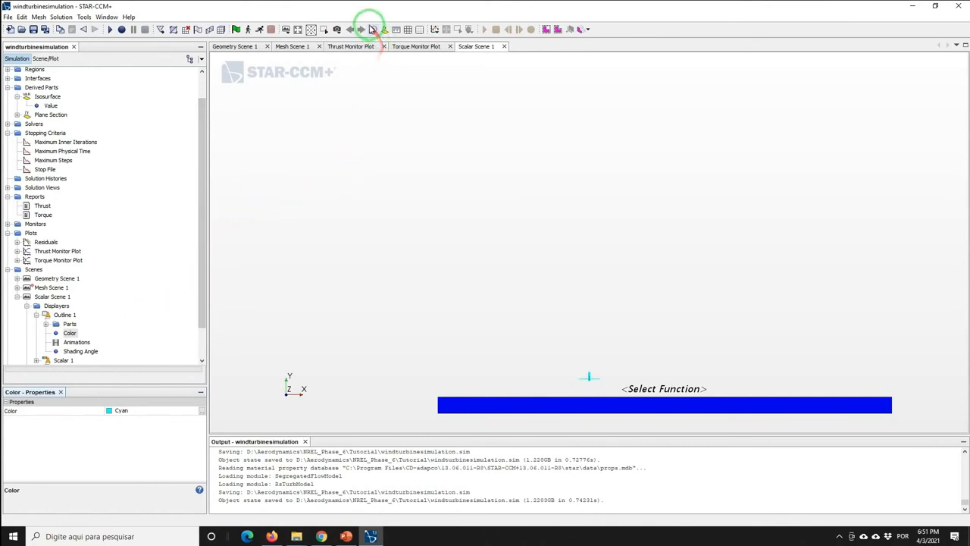
Orient the scalar scene to the -X view with -Z up and zoom in on the wind turbine.
{"action": "left_click", "coordinate": [337, 30]}
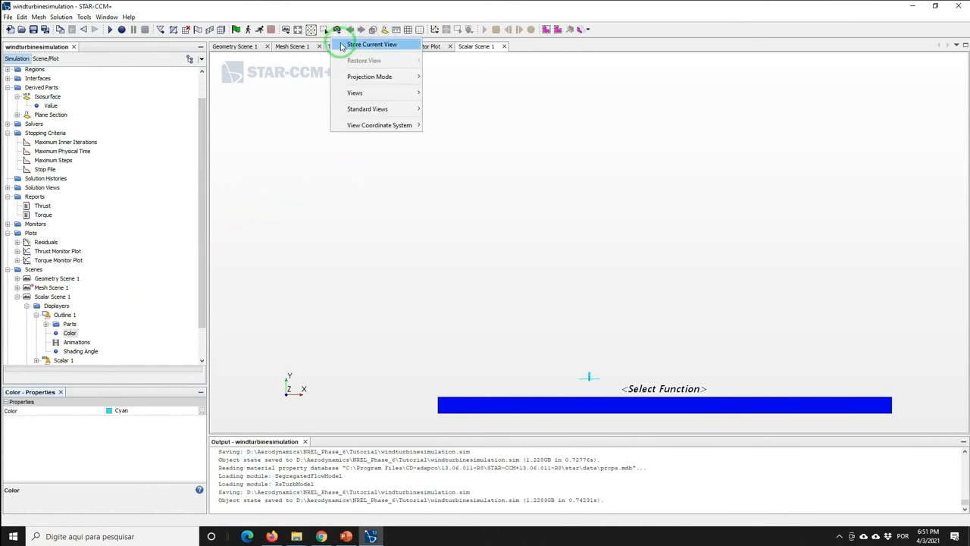
{"action": "mouse_move", "coordinate": [372, 92]}
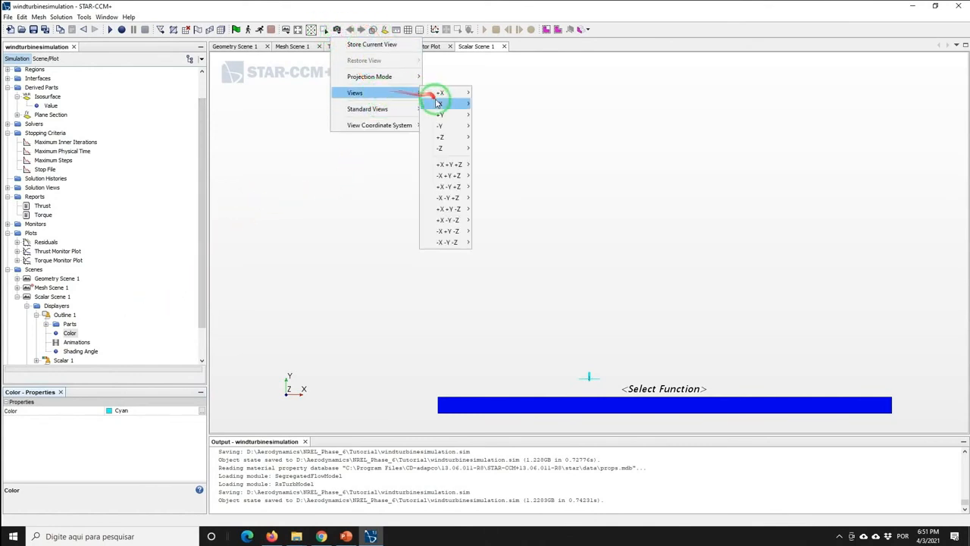
{"action": "mouse_move", "coordinate": [449, 104]}
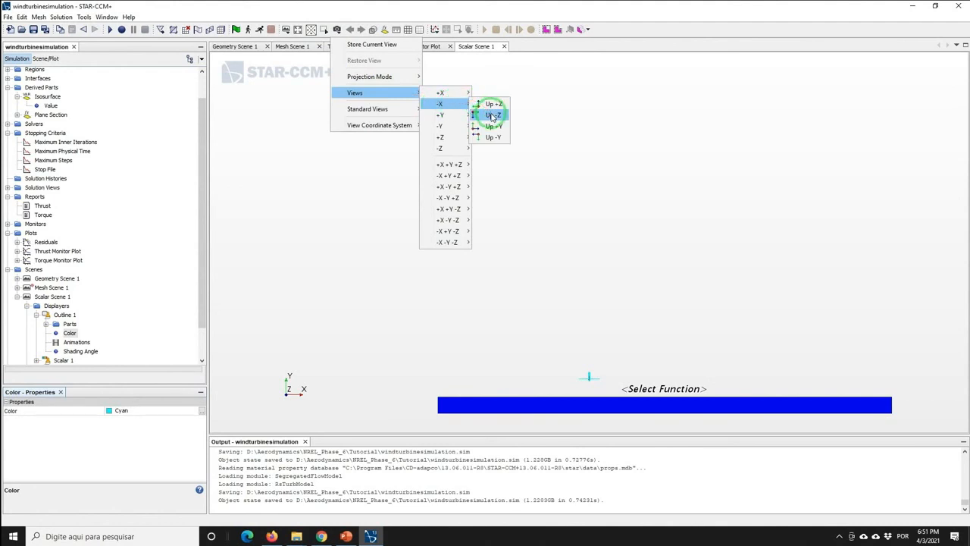
{"action": "left_click", "coordinate": [492, 115]}
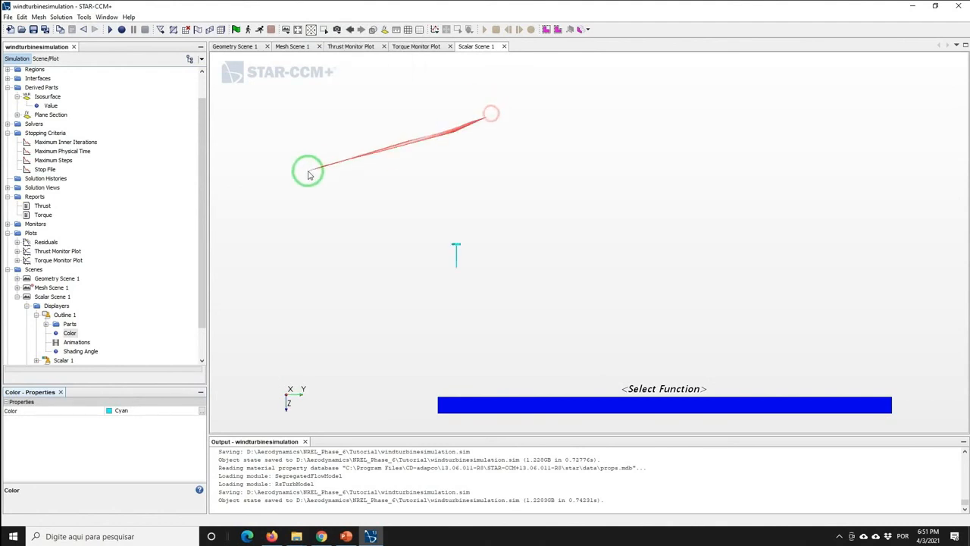
{"action": "left_click", "coordinate": [324, 29]}
{"action": "left_click_drag", "start_coordinate": [384, 190], "coordinate": [523, 295]}
{"action": "left_click_drag", "start_coordinate": [449, 287], "coordinate": [407, 279]}
{"action": "left_click", "coordinate": [321, 30]}
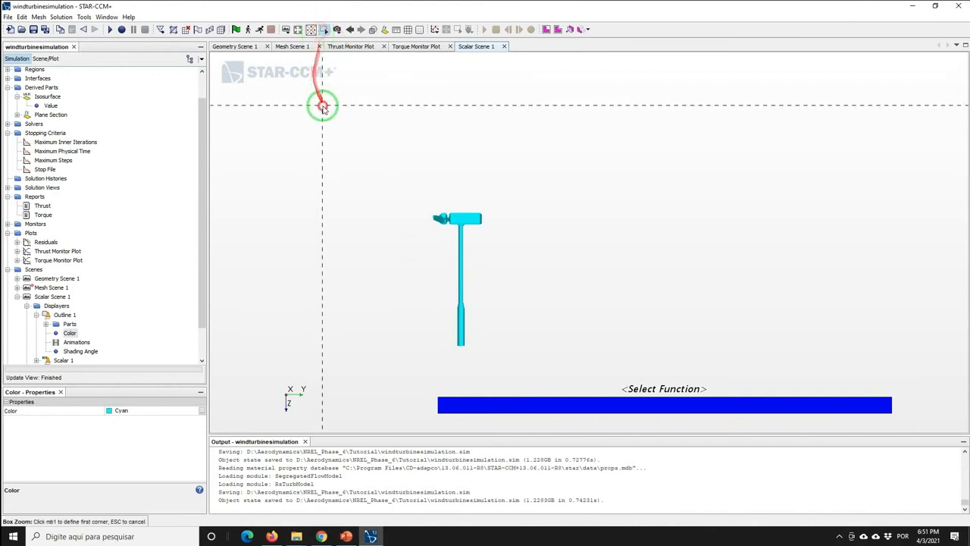
{"action": "left_click_drag", "start_coordinate": [323, 104], "coordinate": [559, 359]}
{"action": "right_click_drag", "start_coordinate": [548, 310], "coordinate": [384, 277]}
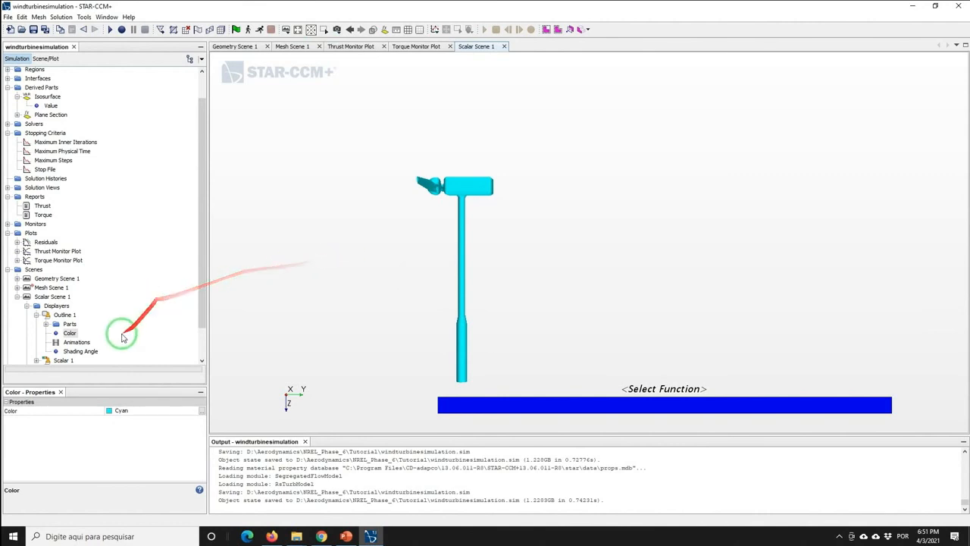
Set the Scalar 1 displayer's contour style to Smooth Filled.
{"action": "left_click_drag", "start_coordinate": [204, 260], "coordinate": [203, 288]}
{"action": "left_click", "coordinate": [63, 323]}
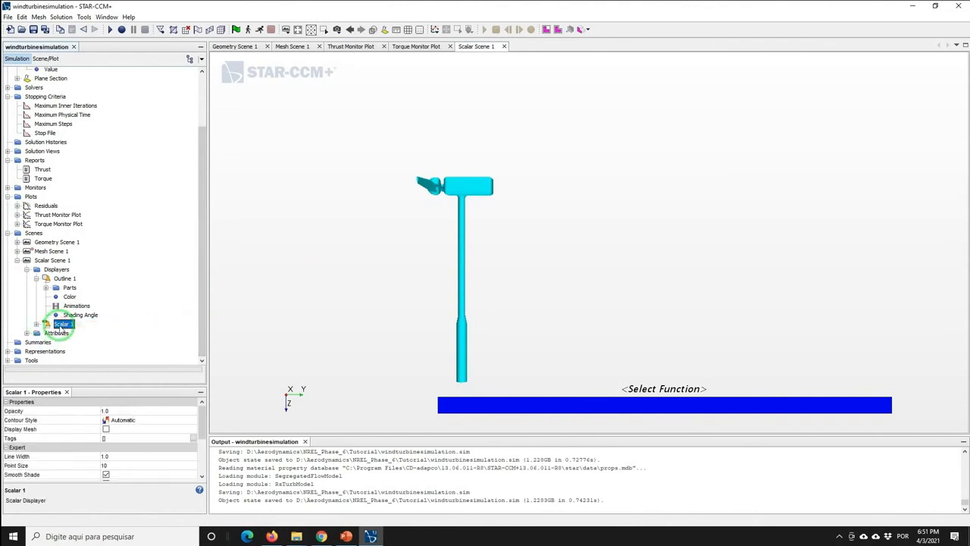
{"action": "left_click", "coordinate": [121, 422]}
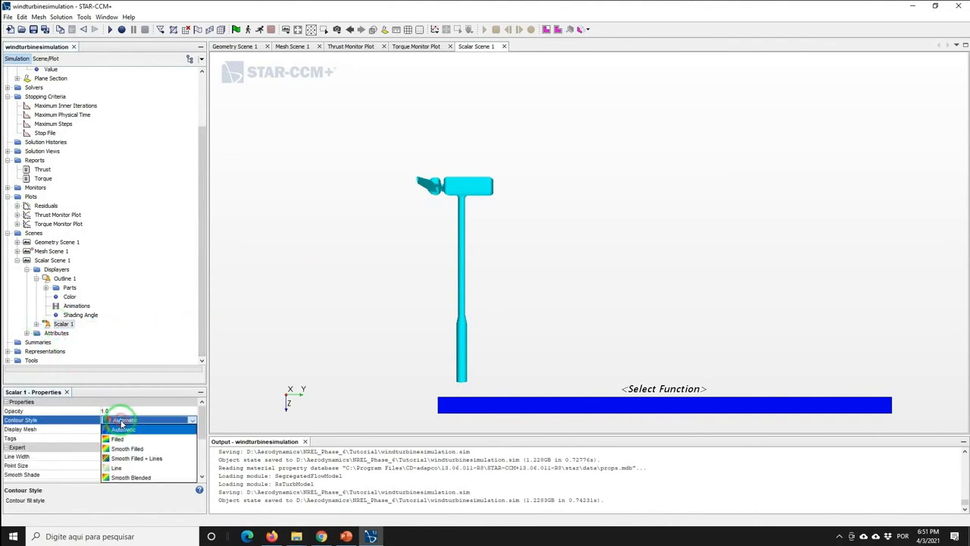
{"action": "left_click", "coordinate": [119, 450]}
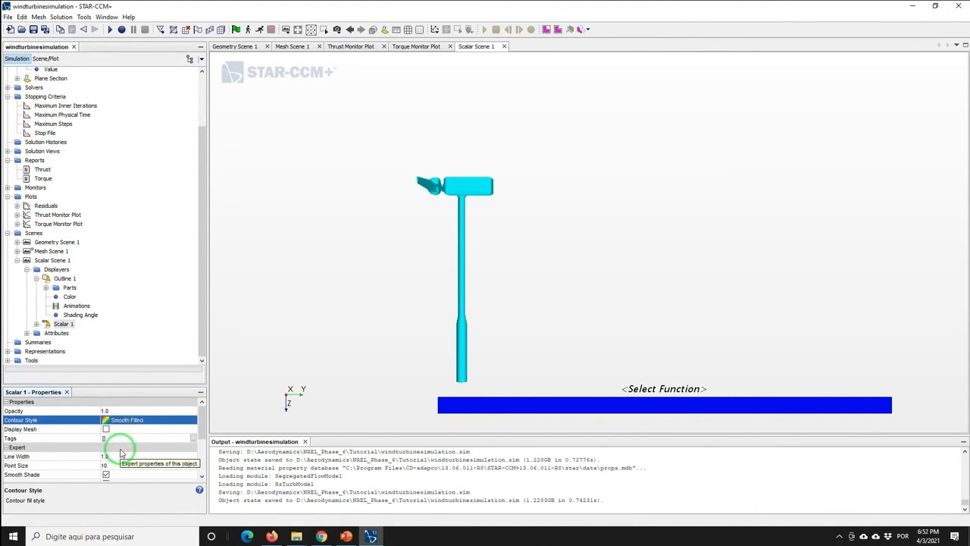
Assign the Isosurface derived part to the Scalar 1 displayer's parts.
{"action": "left_click", "coordinate": [36, 324]}
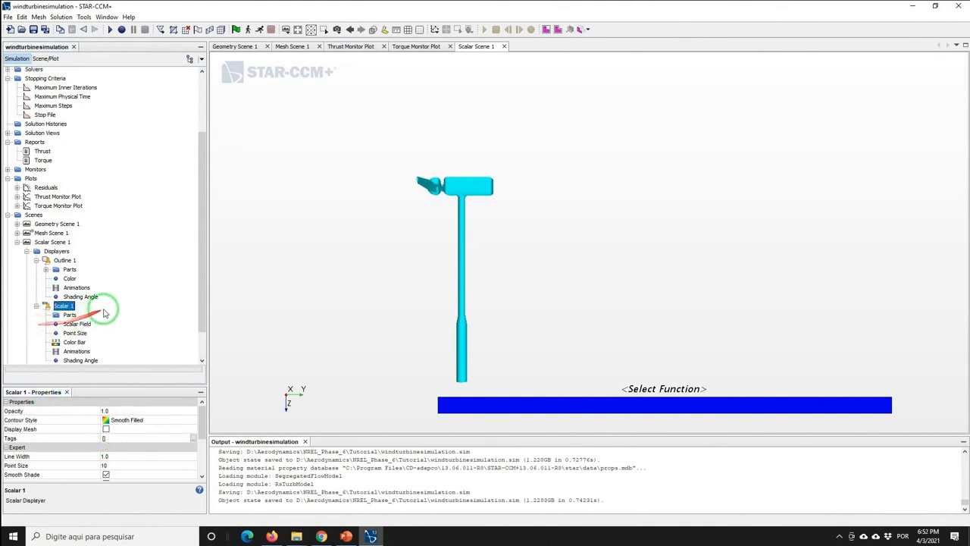
{"action": "left_click", "coordinate": [69, 315]}
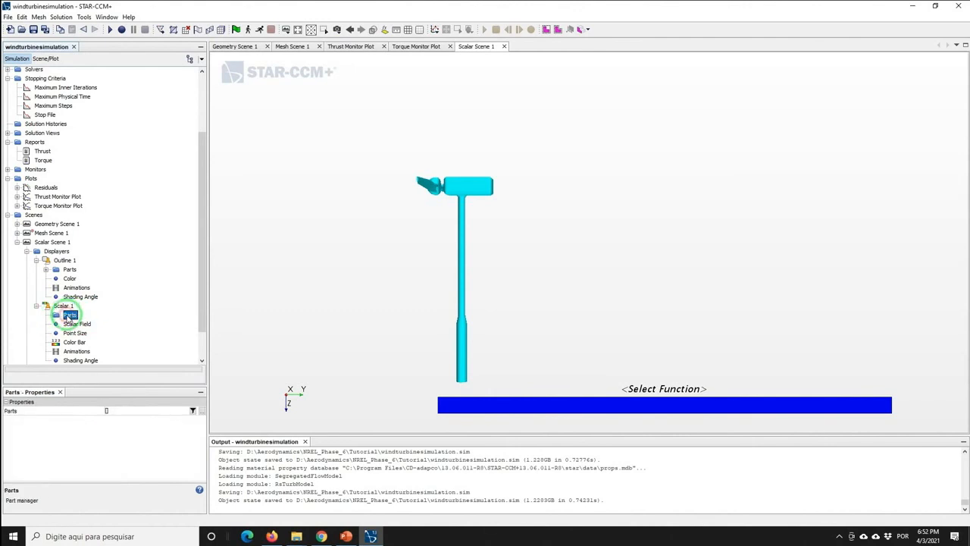
{"action": "left_click", "coordinate": [118, 411]}
{"action": "double_click", "coordinate": [144, 103]}
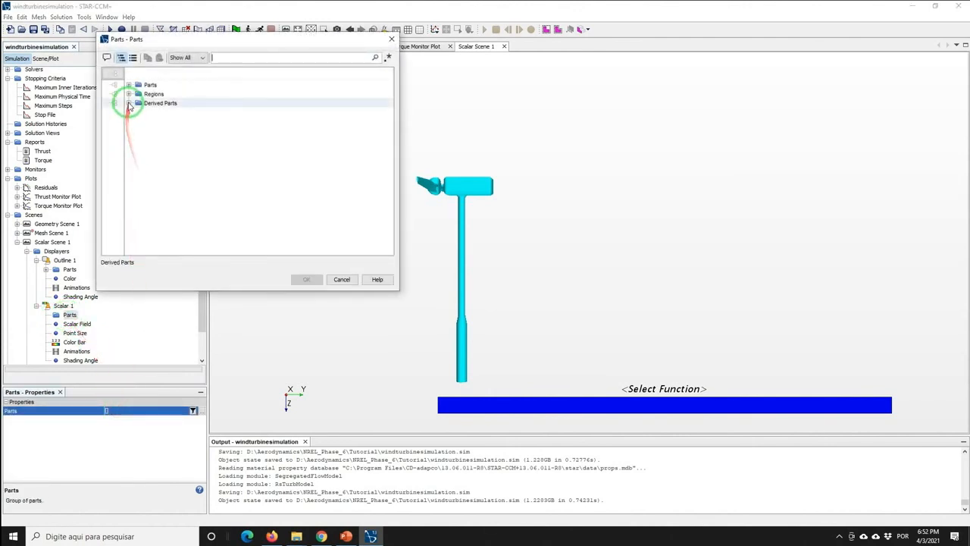
{"action": "left_click", "coordinate": [148, 112]}
{"action": "left_click", "coordinate": [294, 277]}
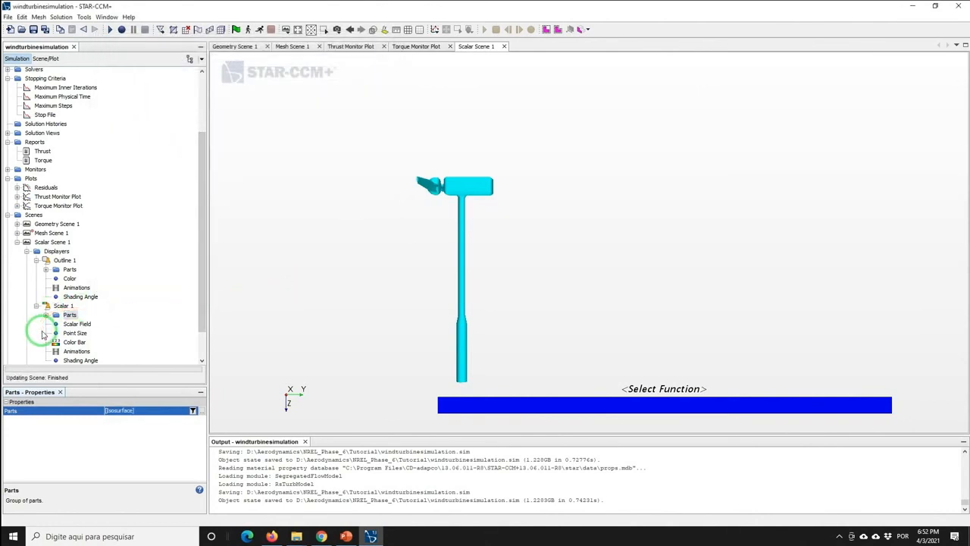
Set the Scalar 1 displayer's scalar field function to velocity magnitude in the Lab Reference Frame.
{"action": "left_click", "coordinate": [77, 324]}
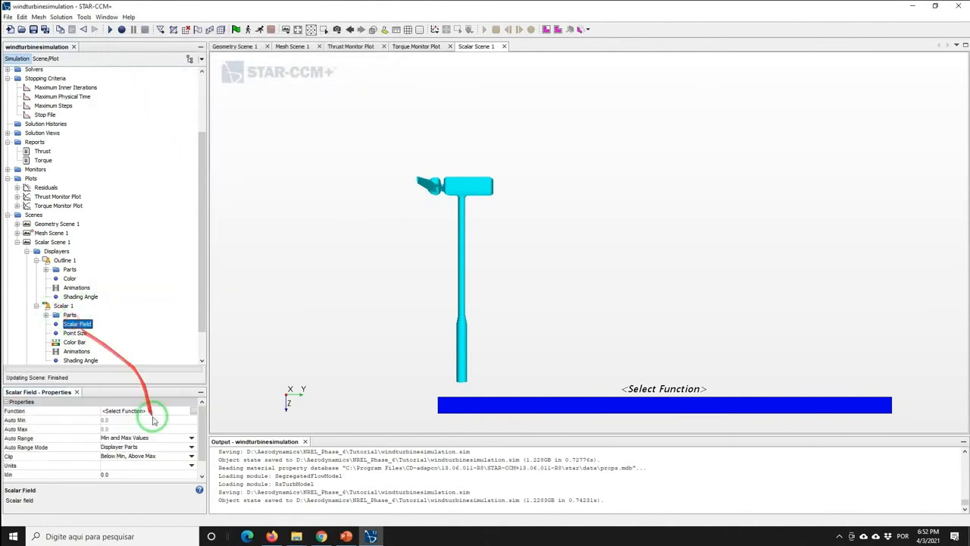
{"action": "left_click", "coordinate": [140, 411]}
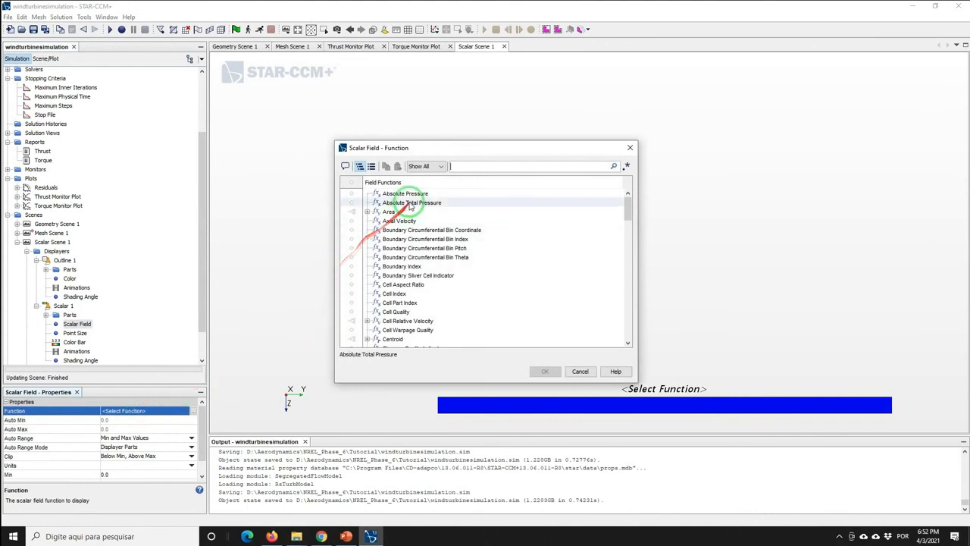
{"action": "left_click", "coordinate": [456, 167]}
{"action": "type", "text": "ve"}
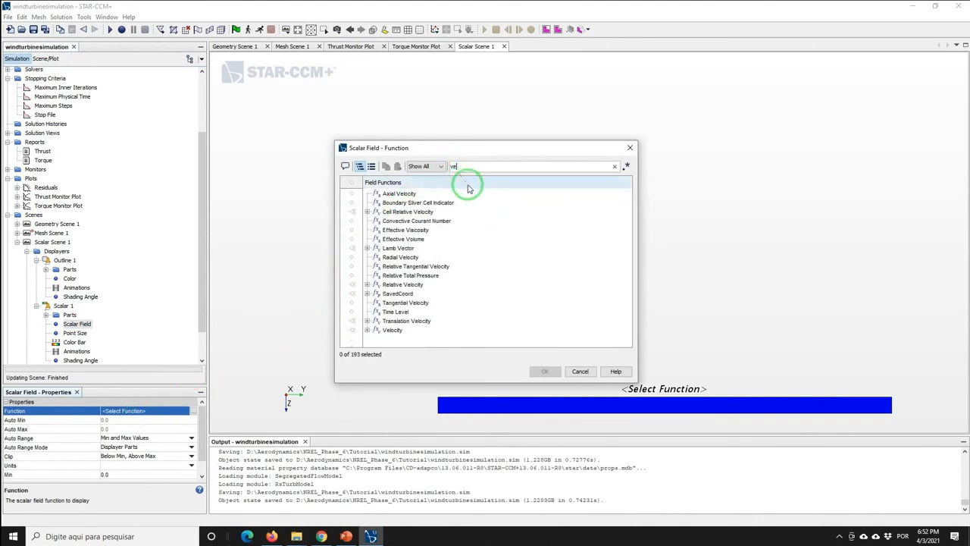
{"action": "left_click", "coordinate": [367, 329]}
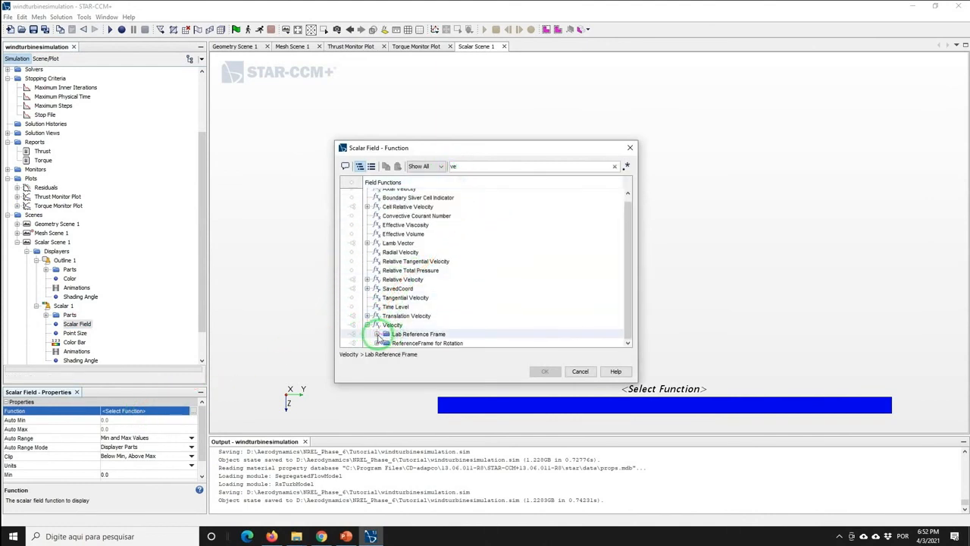
{"action": "double_click", "coordinate": [388, 335]}
{"action": "left_click", "coordinate": [406, 334]}
{"action": "left_click", "coordinate": [544, 371]}
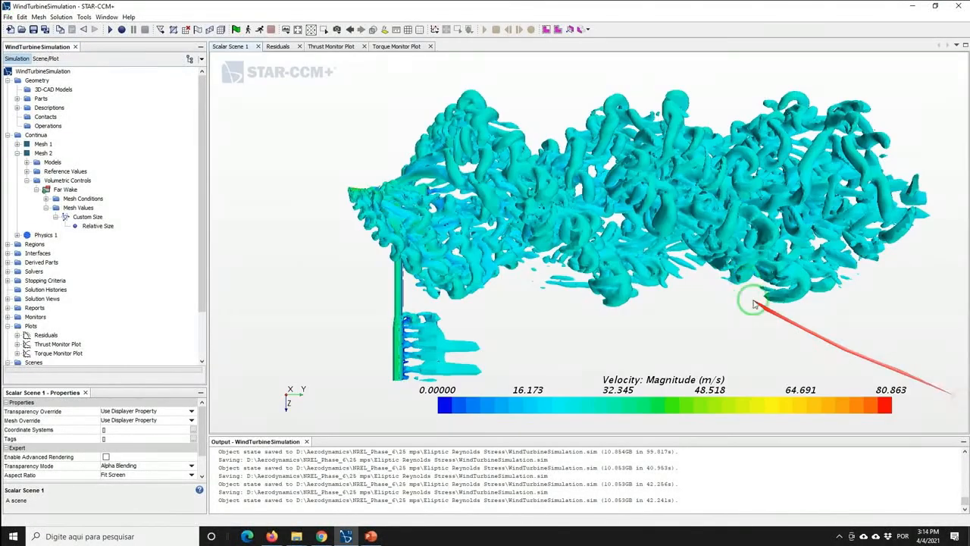
Examine the velocity-colored Q-Criterion isosurface of the turbine wake from several angles in the scalar scene.
{"action": "left_click_drag", "start_coordinate": [688, 297], "coordinate": [787, 279]}
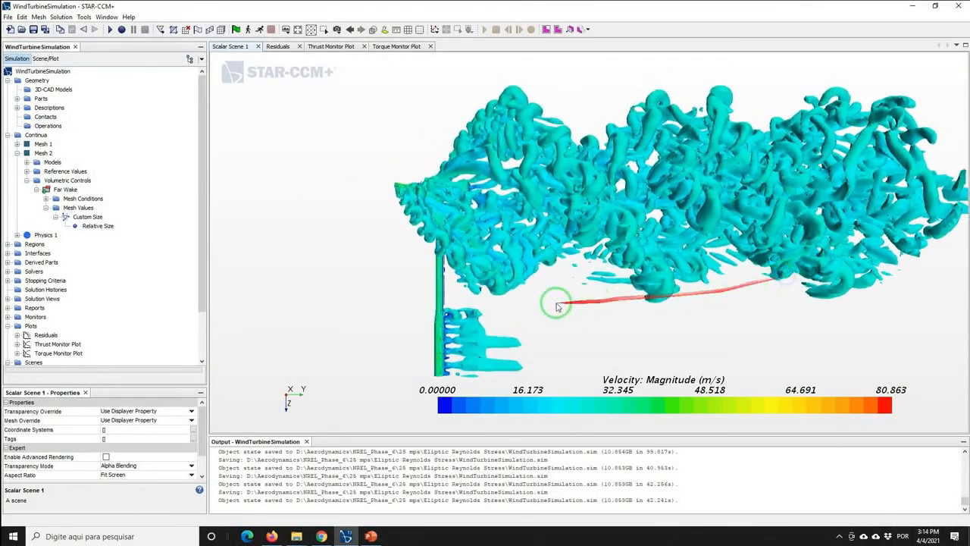
{"action": "left_click_drag", "start_coordinate": [428, 254], "coordinate": [575, 260]}
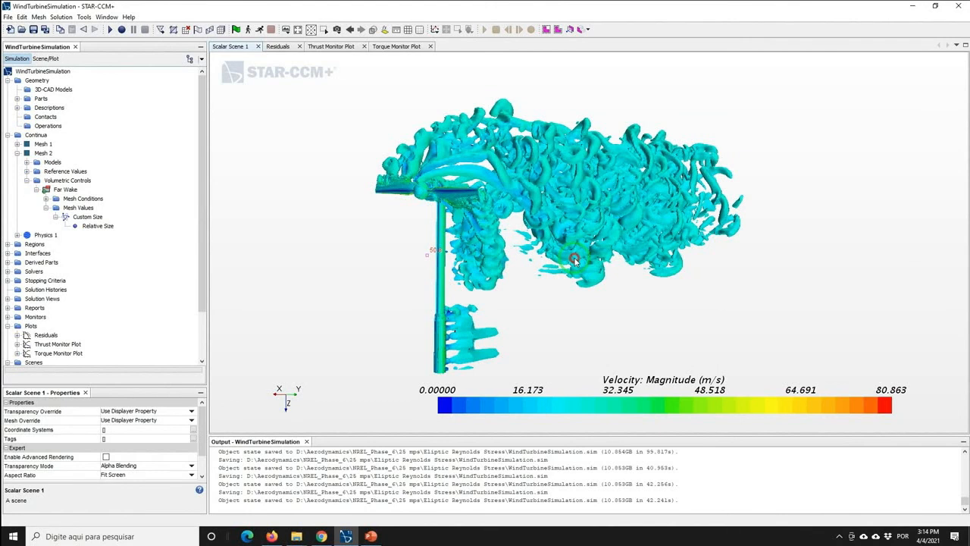
{"action": "left_click_drag", "start_coordinate": [574, 260], "coordinate": [585, 255]}
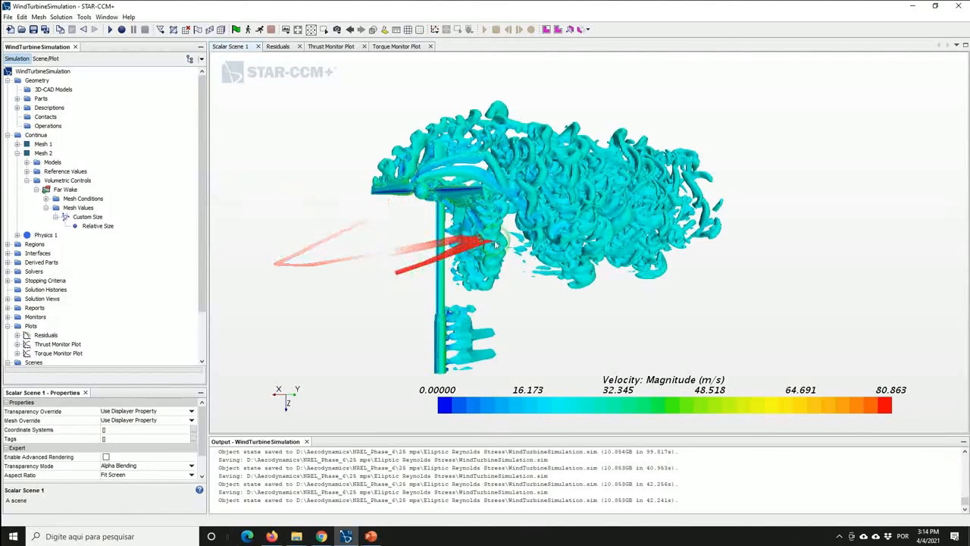
{"action": "left_click_drag", "start_coordinate": [577, 206], "coordinate": [382, 216]}
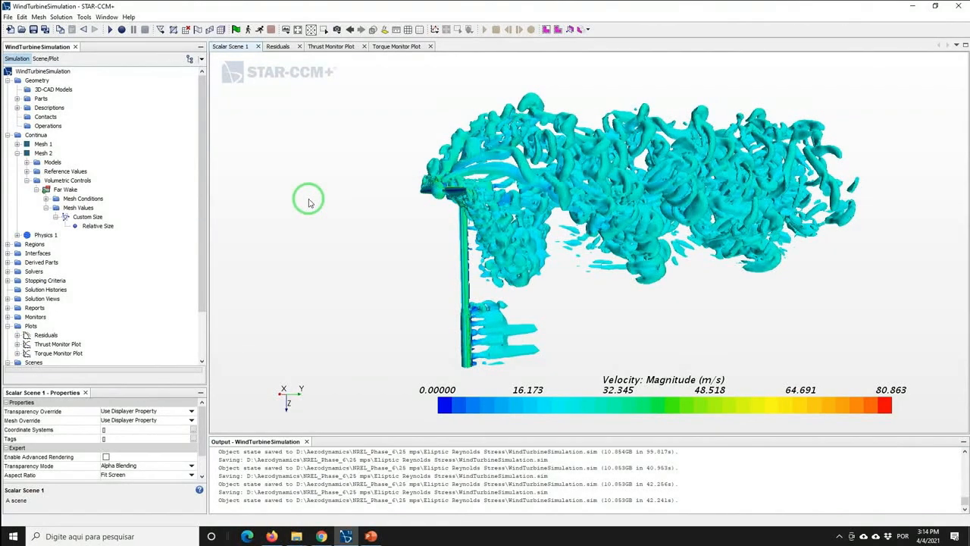
Highlight the Far Wake volumetric control of Mesh 2 in the scalar scene and compare its extent with the wake vortices.
{"action": "left_click", "coordinate": [65, 189]}
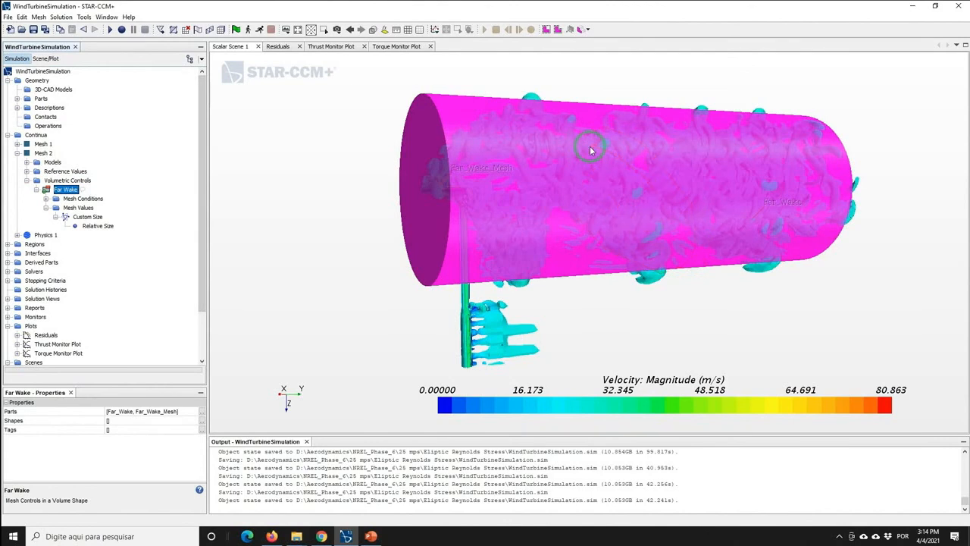
{"action": "mouse_move", "coordinate": [579, 185]}
{"action": "left_mouse_down"}
{"action": "mouse_move", "coordinate": [665, 199]}
{"action": "mouse_move", "coordinate": [541, 208]}
{"action": "left_mouse_up"}
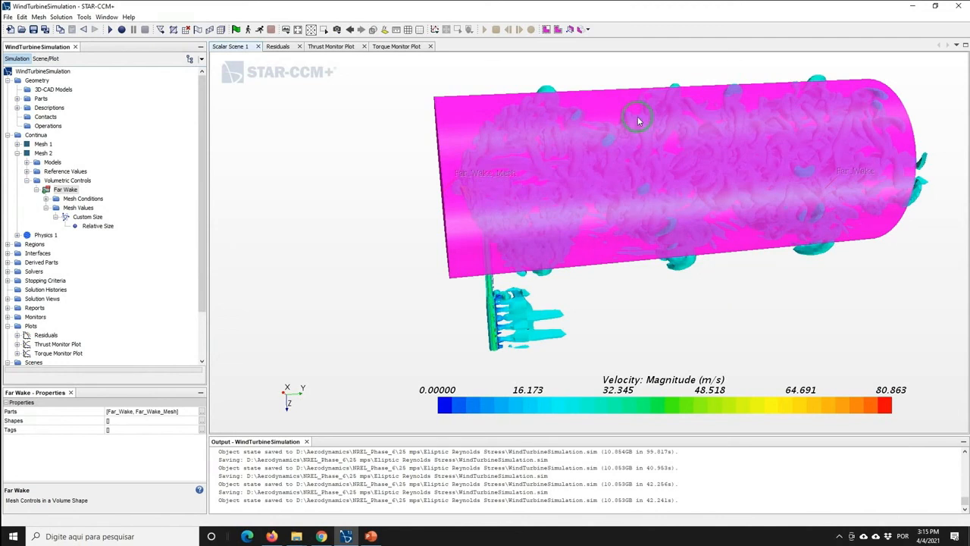
{"action": "mouse_move", "coordinate": [638, 116]}
{"action": "left_mouse_down"}
{"action": "mouse_move", "coordinate": [585, 177]}
{"action": "mouse_move", "coordinate": [676, 183]}
{"action": "mouse_move", "coordinate": [679, 209]}
{"action": "mouse_move", "coordinate": [703, 187]}
{"action": "mouse_move", "coordinate": [627, 203]}
{"action": "left_mouse_up"}
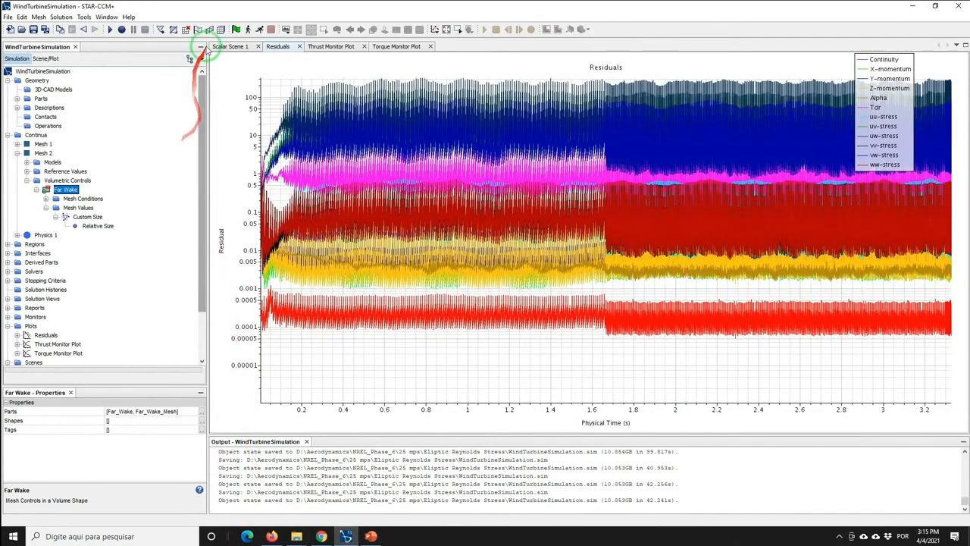
Review the Residuals plot and enlarge the settled part of the thrust monitor curve to a range of about 3600 to 4200 N.
{"action": "left_click", "coordinate": [230, 47]}
{"action": "left_click", "coordinate": [278, 46]}
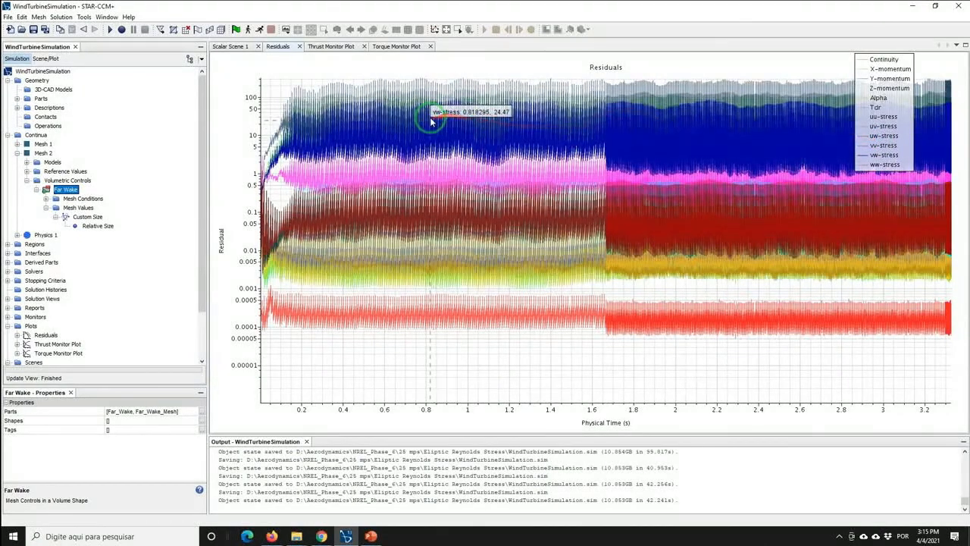
{"action": "left_click", "coordinate": [326, 46]}
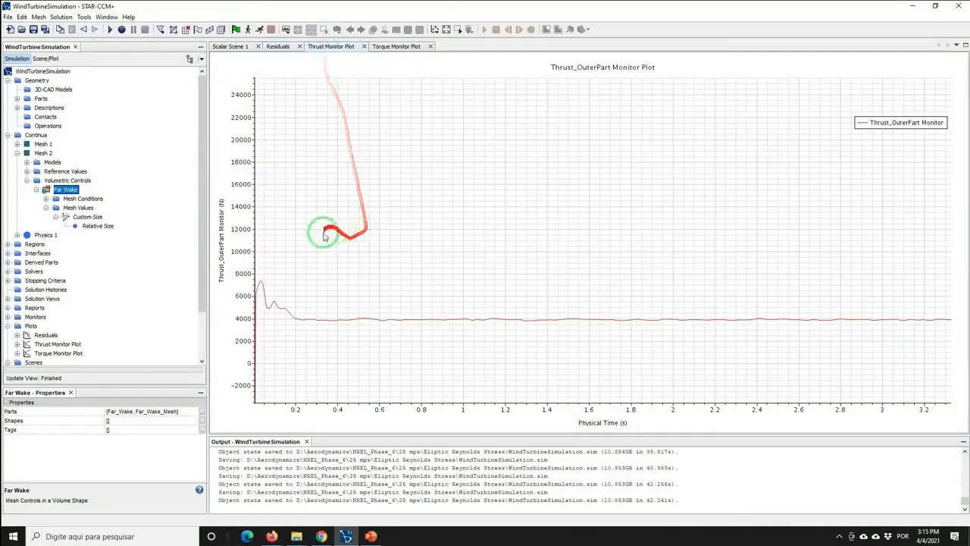
{"action": "left_click", "coordinate": [457, 29]}
{"action": "left_click_drag", "start_coordinate": [233, 271], "coordinate": [963, 346]}
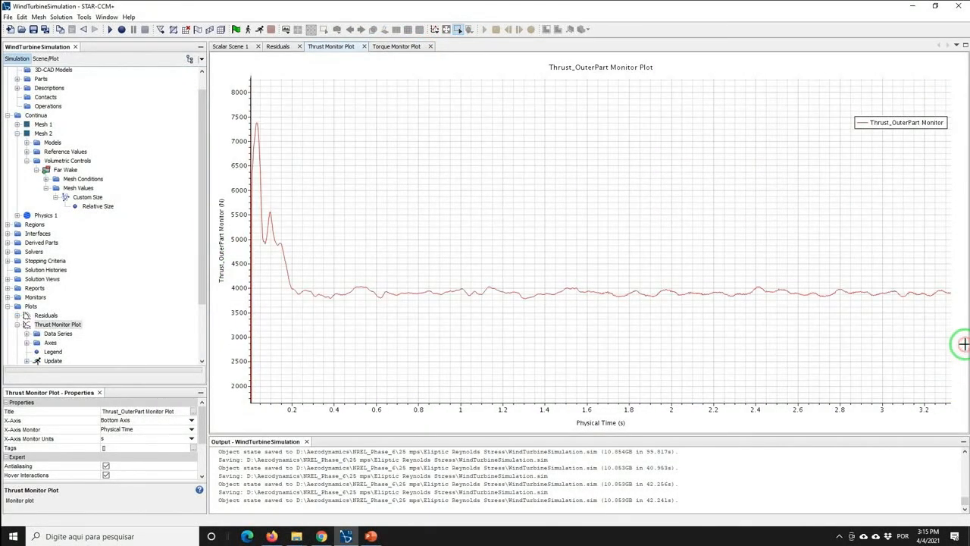
{"action": "left_click_drag", "start_coordinate": [965, 242], "coordinate": [238, 335]}
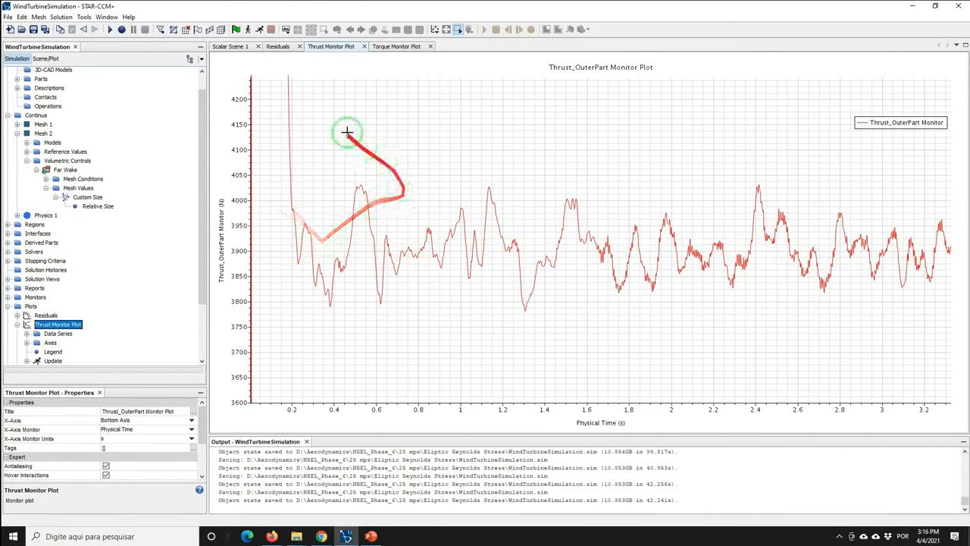
Revisit the wake scene and enlarge the settled part of the torque monitor curve to a range of about 1650 to 2050 N-m.
{"action": "left_click", "coordinate": [229, 47]}
{"action": "left_click_drag", "start_coordinate": [576, 243], "coordinate": [599, 265]}
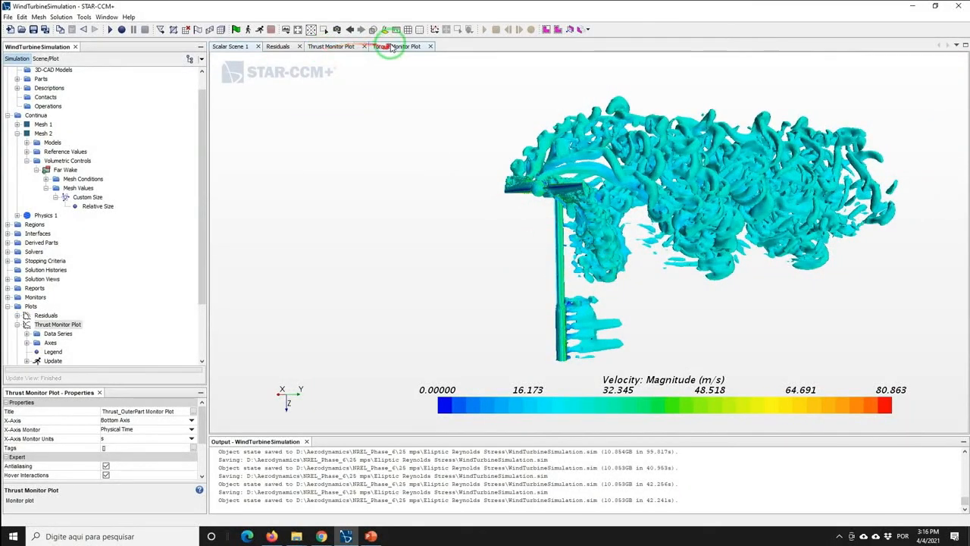
{"action": "left_click", "coordinate": [396, 47]}
{"action": "left_click_drag", "start_coordinate": [232, 341], "coordinate": [965, 429]}
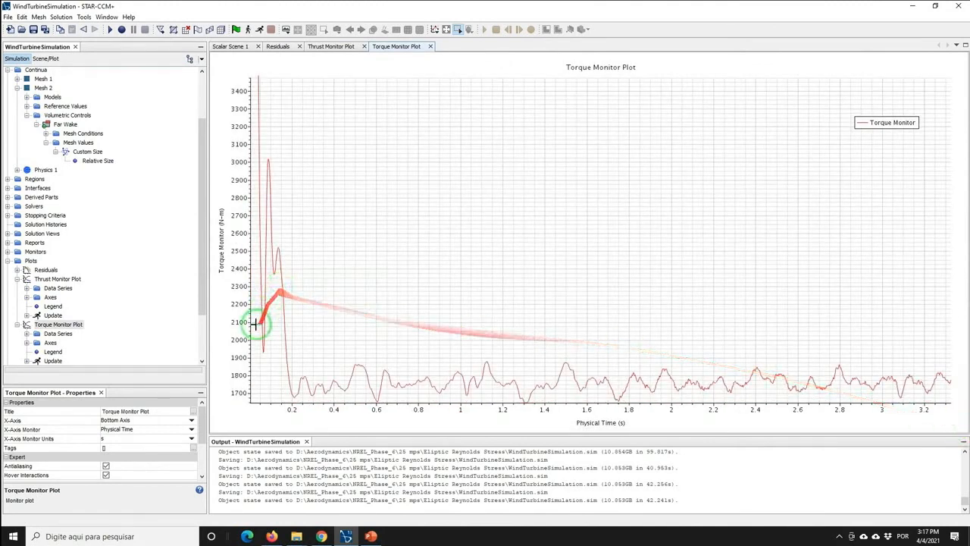
{"action": "left_click_drag", "start_coordinate": [241, 326], "coordinate": [964, 415]}
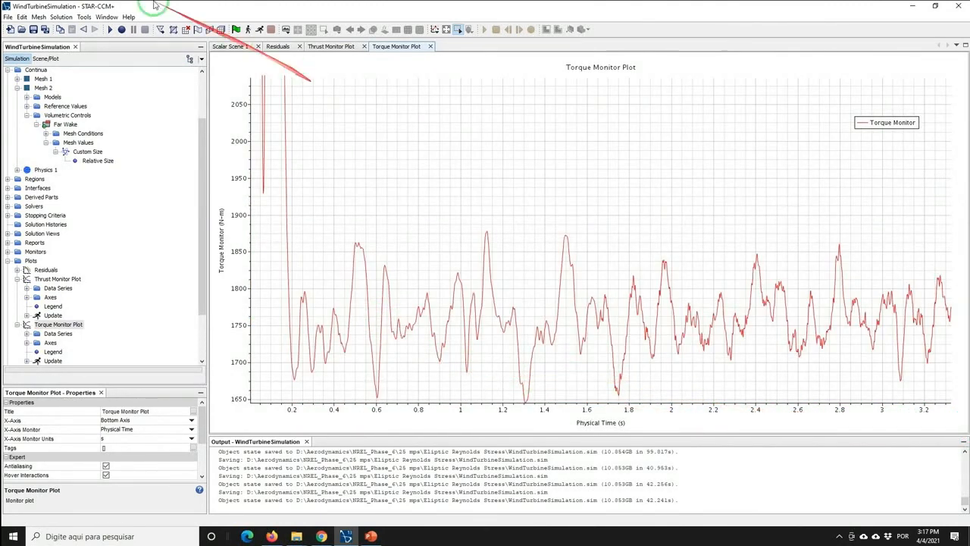
Return to the scalar scene and inspect the turbine wake isosurface from a slightly rotated angle.
{"action": "left_click", "coordinate": [229, 45]}
{"action": "left_click_drag", "start_coordinate": [614, 266], "coordinate": [635, 261]}
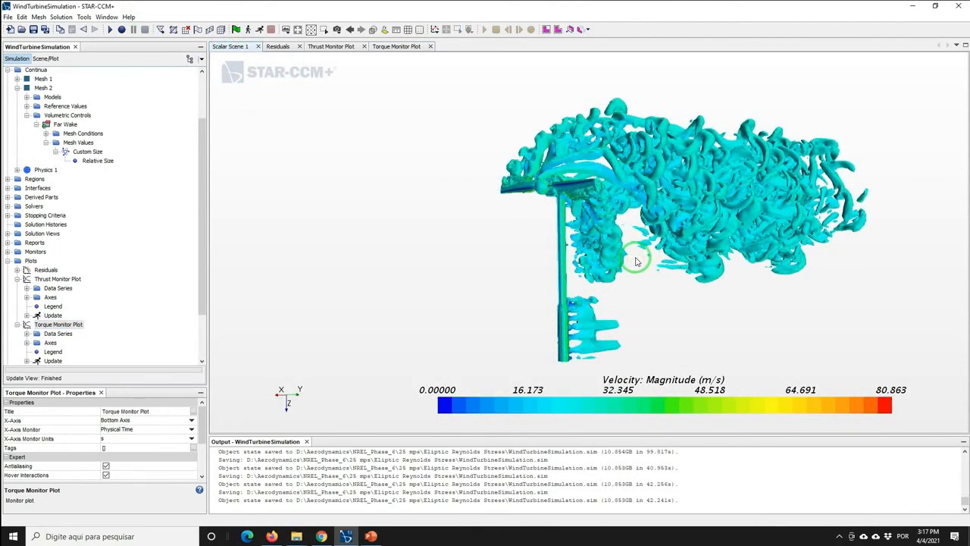